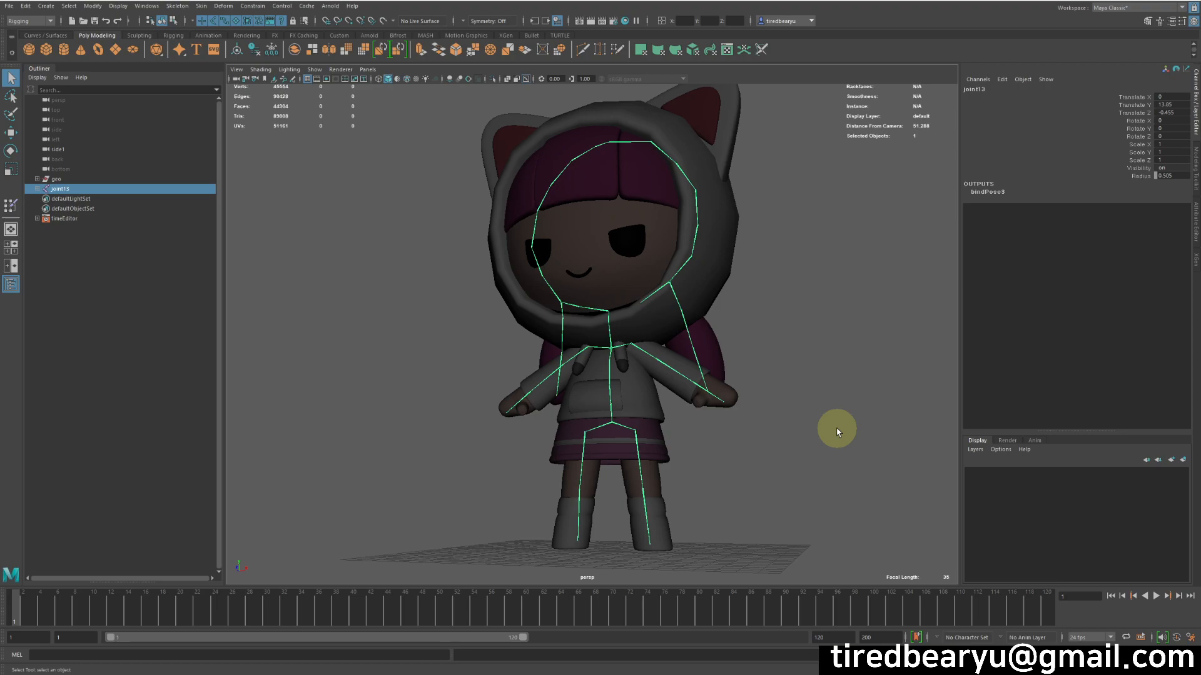
Try moving the whole skeleton from its root joint at the base of the neck, and undo the move.
{"action": "left_click_drag", "start_coordinate": [773, 451], "coordinate": [787, 465], "text": "alt"}
{"action": "left_click", "coordinate": [844, 257]}
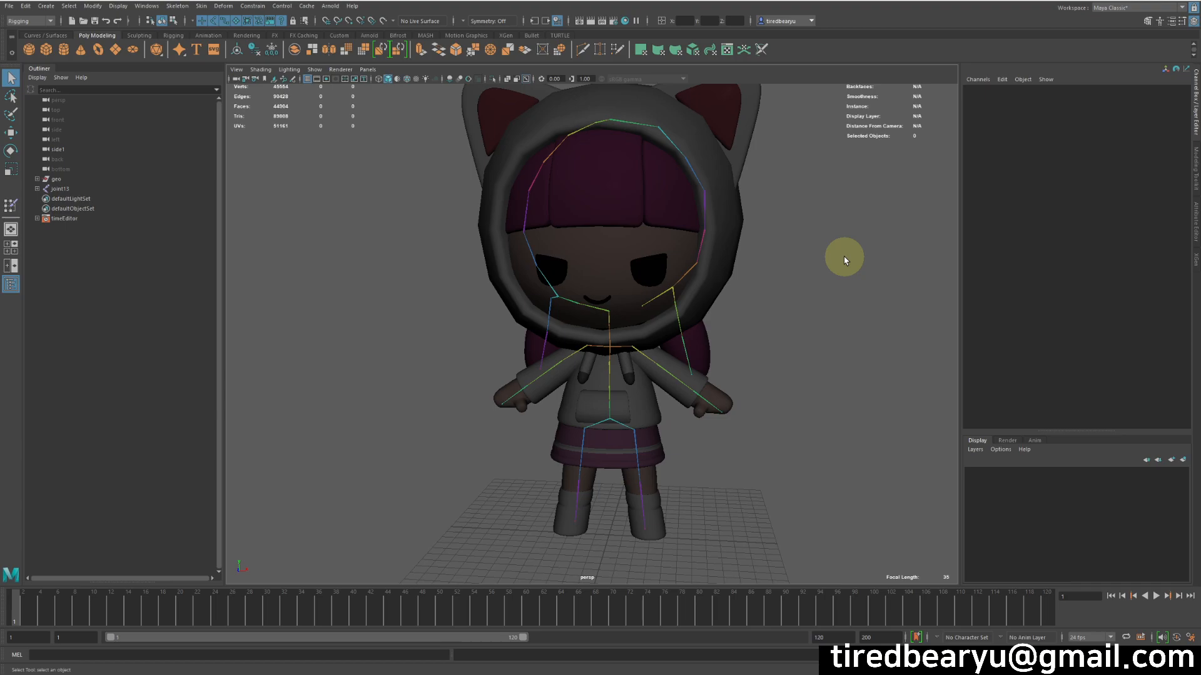
{"action": "left_click_drag", "start_coordinate": [732, 378], "coordinate": [748, 367], "text": "alt"}
{"action": "right_click_drag", "start_coordinate": [748, 367], "coordinate": [744, 332], "text": "alt"}
{"action": "middle_click_drag", "start_coordinate": [744, 332], "coordinate": [739, 279], "text": "alt"}
{"action": "left_click_drag", "start_coordinate": [739, 279], "coordinate": [740, 280], "text": "alt"}
{"action": "right_click_drag", "start_coordinate": [740, 281], "coordinate": [771, 282], "text": "alt"}
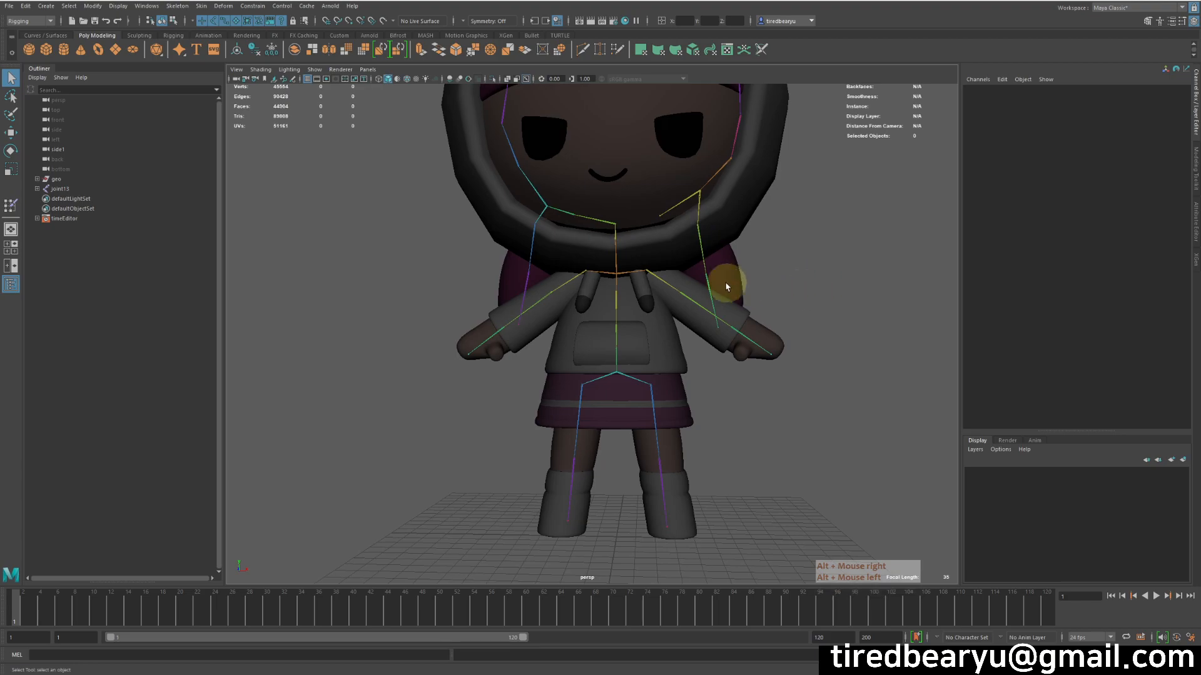
{"action": "left_click_drag", "start_coordinate": [587, 263], "coordinate": [596, 268]}
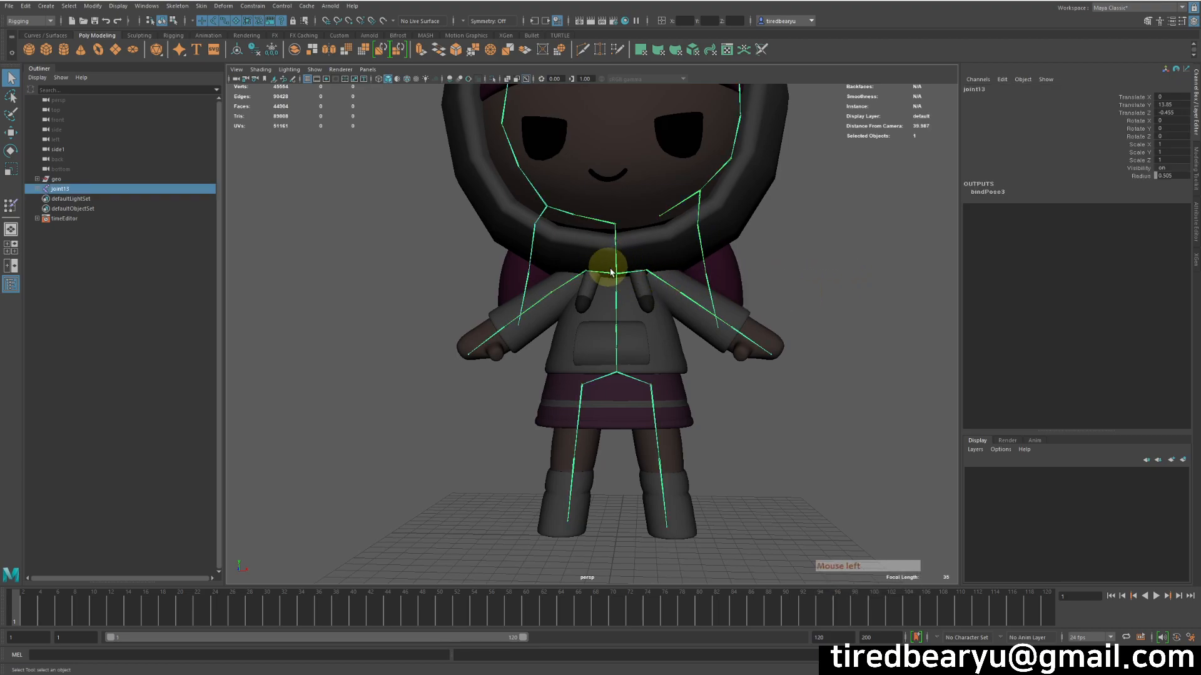
{"action": "key", "text": "w"}
{"action": "middle_click_drag", "start_coordinate": [616, 269], "coordinate": [664, 320]}
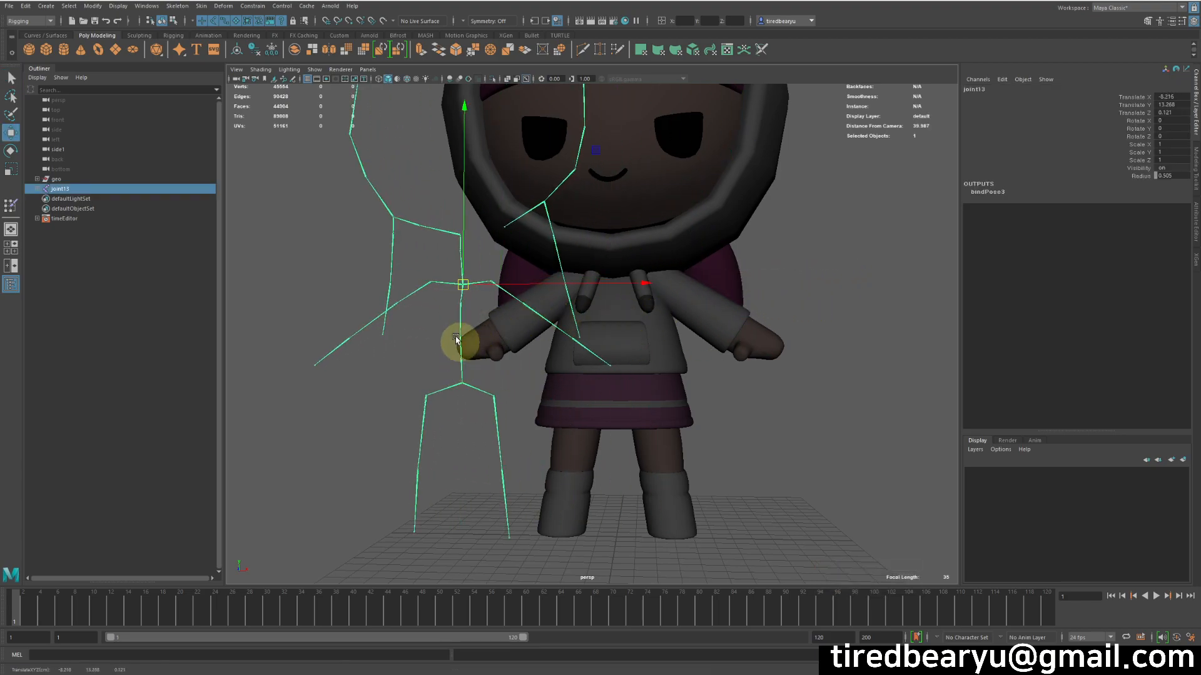
{"action": "key", "text": "ctrl+z"}
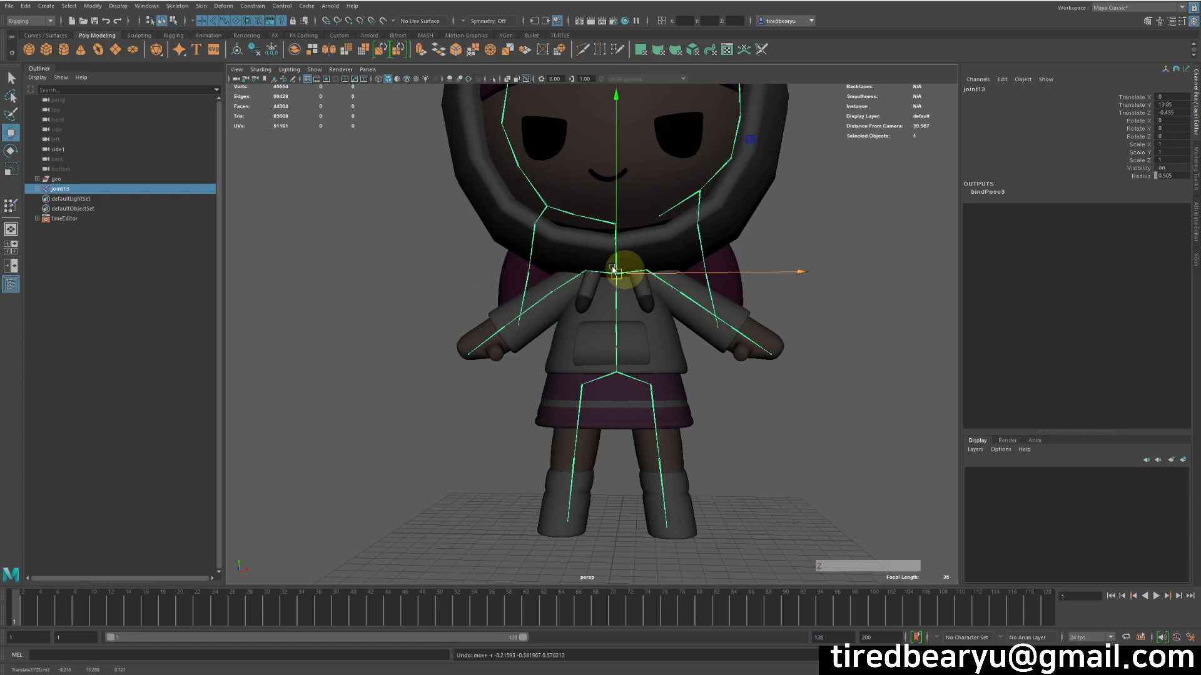
Examine the skeleton around the hood, arms and legs, checking the lower joint chain of one leg.
{"action": "right_click_drag", "start_coordinate": [603, 276], "coordinate": [603, 348], "text": "alt"}
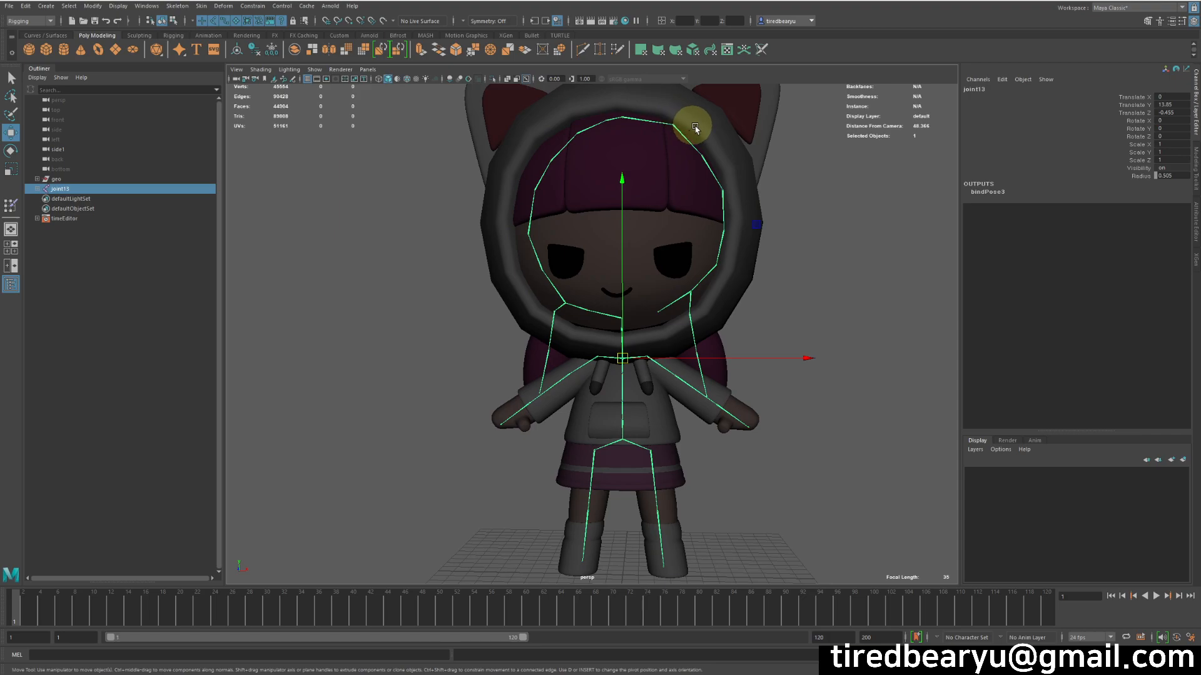
{"action": "left_click_drag", "start_coordinate": [699, 294], "coordinate": [499, 169], "text": "alt"}
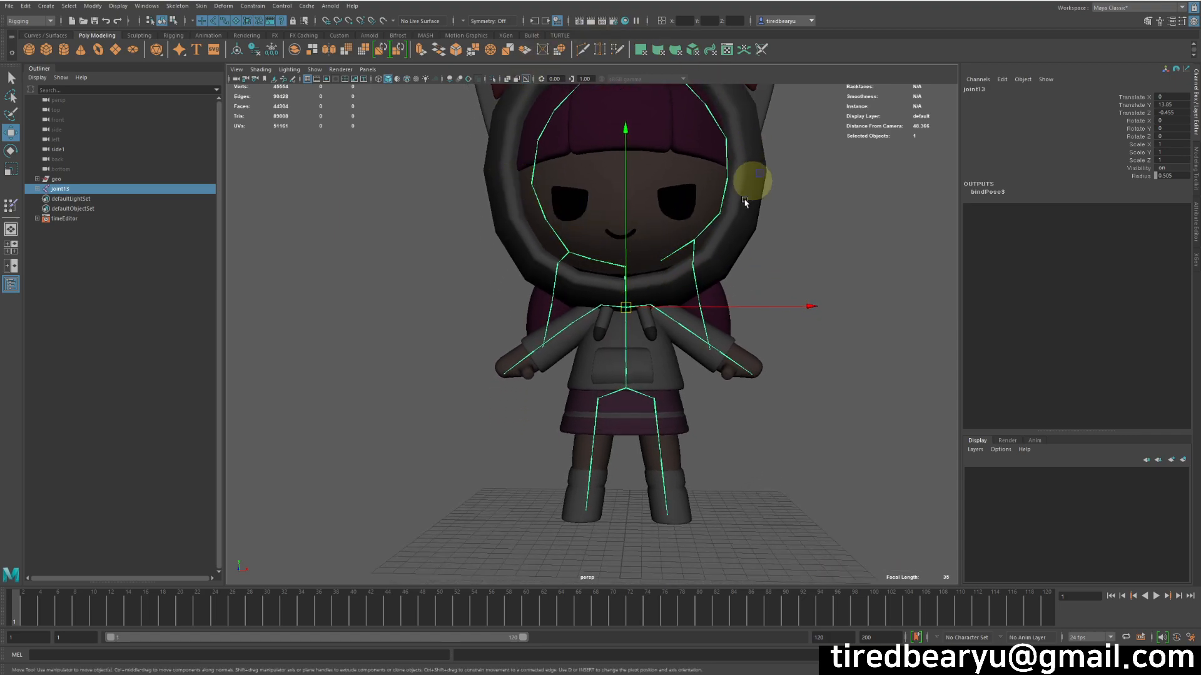
{"action": "left_click_drag", "start_coordinate": [812, 314], "coordinate": [756, 278], "text": "alt"}
{"action": "right_click_drag", "start_coordinate": [756, 279], "coordinate": [803, 331], "text": "alt"}
{"action": "middle_click_drag", "start_coordinate": [804, 331], "coordinate": [800, 327], "text": "alt"}
{"action": "left_click", "coordinate": [688, 474]}
{"action": "left_click_drag", "start_coordinate": [686, 474], "coordinate": [683, 480], "text": "alt"}
{"action": "left_click", "coordinate": [663, 467]}
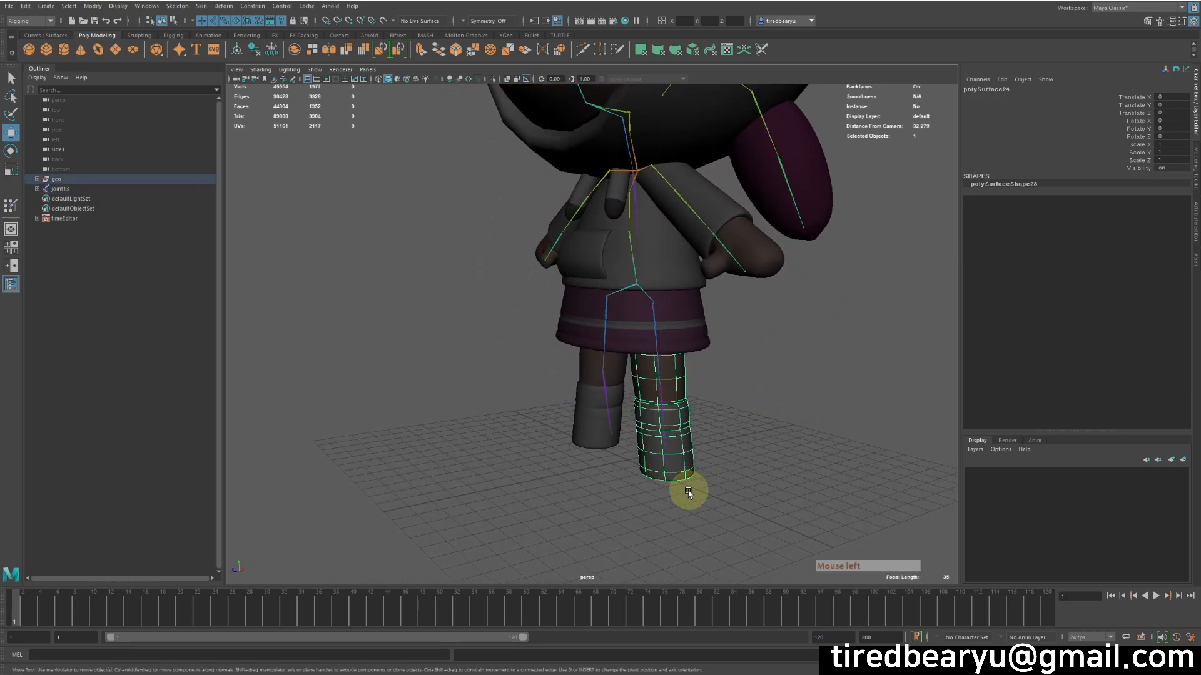
{"action": "left_click", "coordinate": [662, 464]}
{"action": "right_click_drag", "start_coordinate": [642, 485], "coordinate": [721, 217], "text": "alt"}
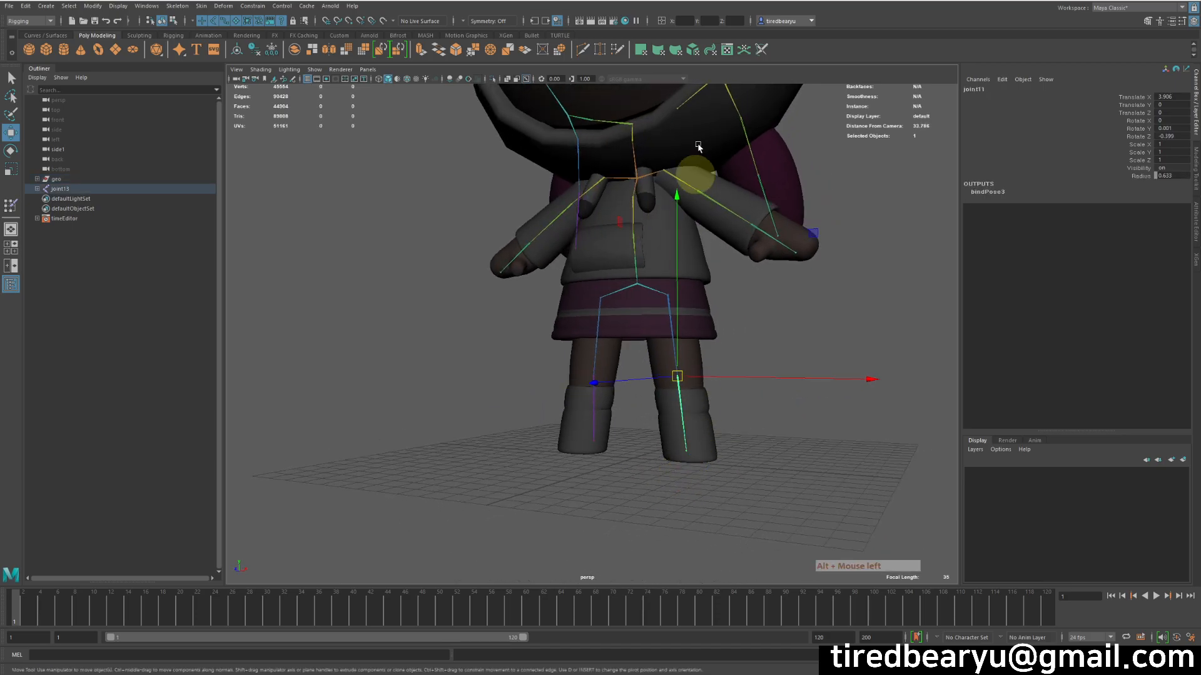
{"action": "middle_click_drag", "start_coordinate": [754, 218], "coordinate": [672, 369], "text": "alt"}
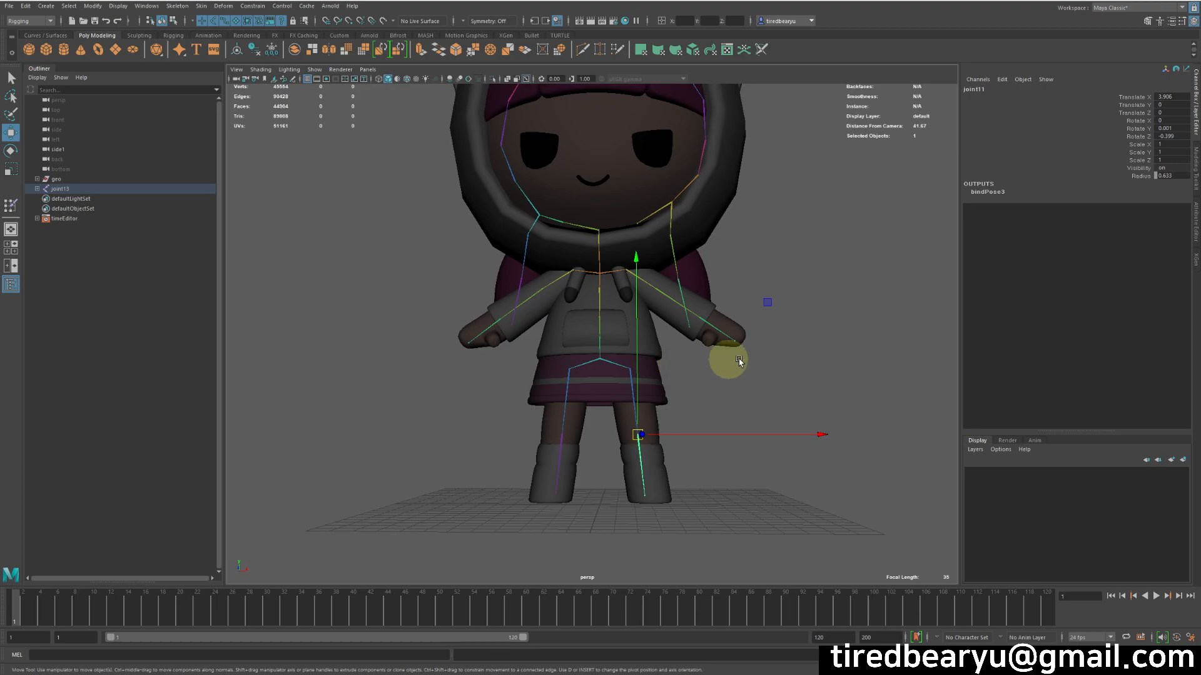
{"action": "left_click_drag", "start_coordinate": [805, 388], "coordinate": [782, 403], "text": "alt"}
{"action": "left_click", "coordinate": [791, 400]}
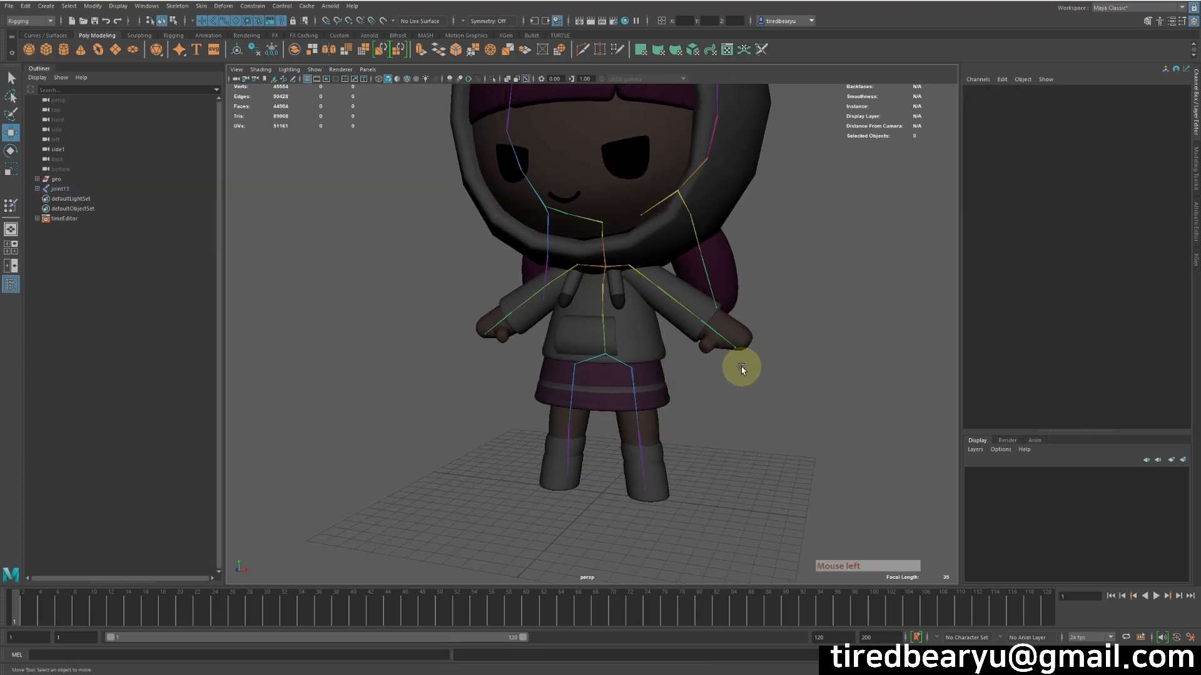
{"action": "left_click_drag", "start_coordinate": [759, 345], "coordinate": [763, 389], "text": "alt"}
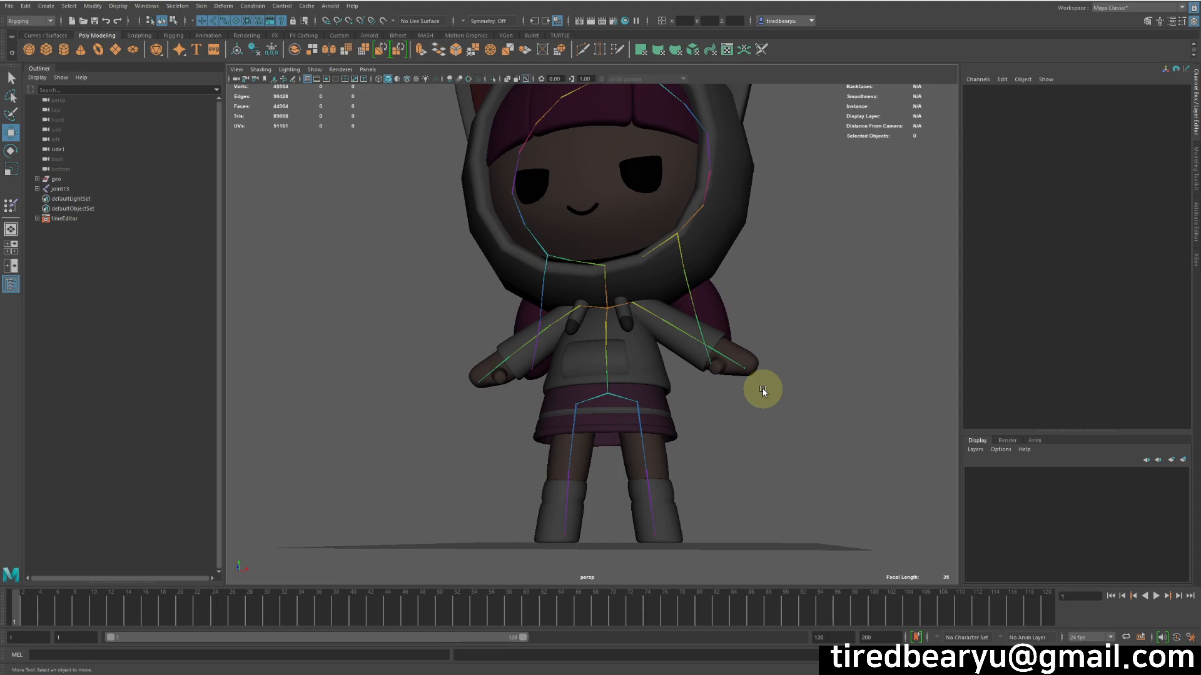
Reroot the skeleton at the pelvis joint between the hips, keeping the skeleton commands in a floating window.
{"action": "left_click_drag", "start_coordinate": [665, 405], "coordinate": [732, 394], "text": "alt"}
{"action": "left_click", "coordinate": [654, 384]}
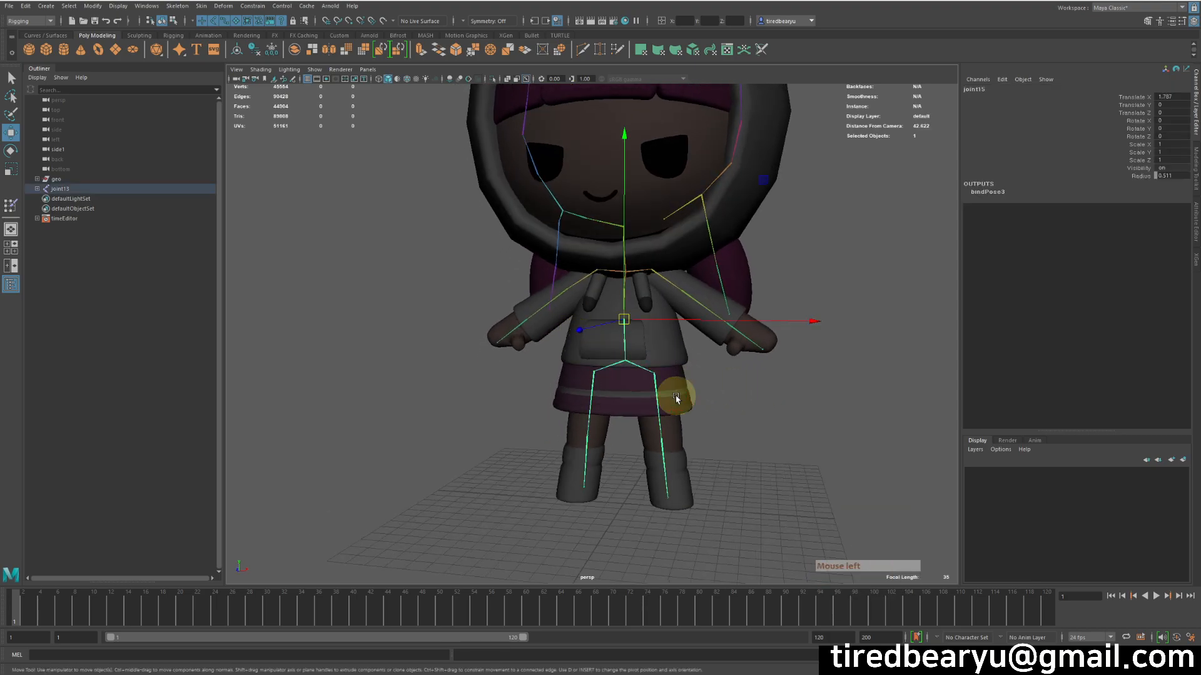
{"action": "key", "text": "w"}
{"action": "left_click", "coordinate": [652, 375]}
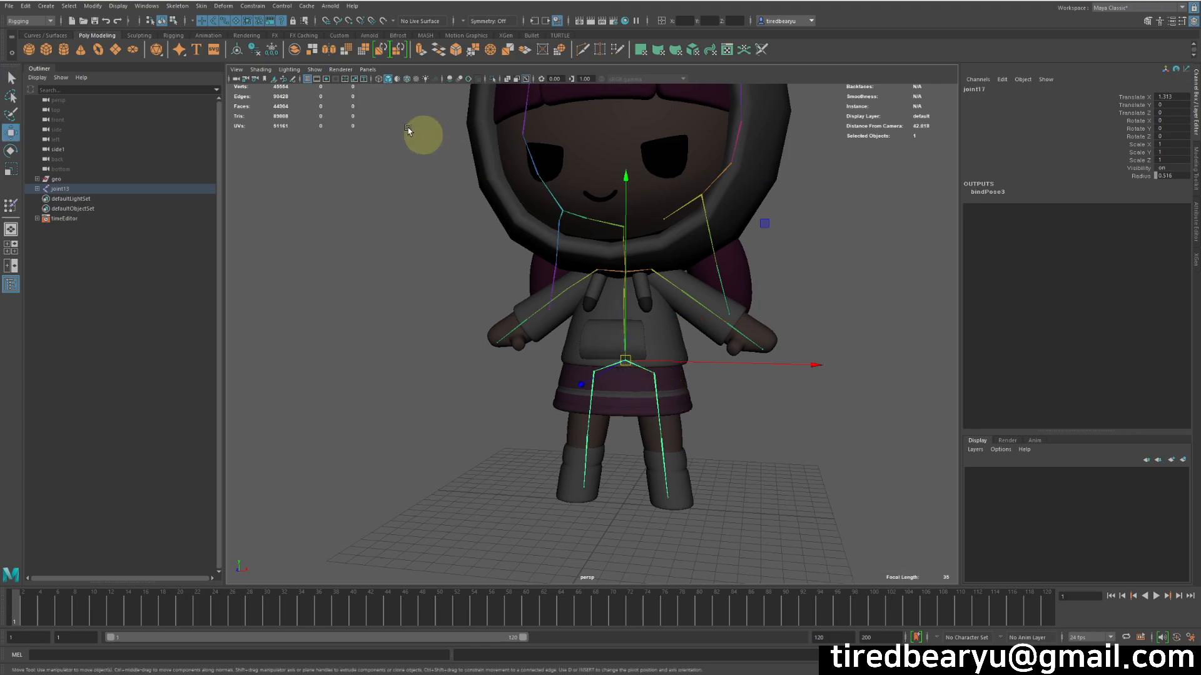
{"action": "left_click", "coordinate": [195, 8]}
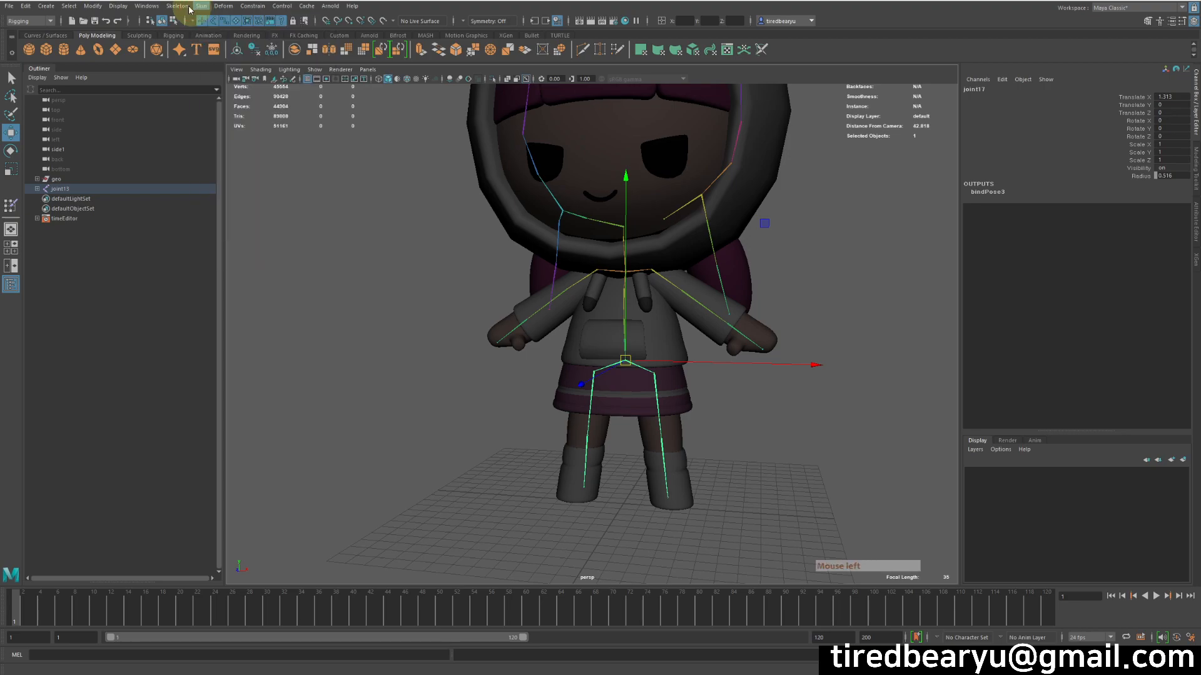
{"action": "mouse_move", "coordinate": [178, 5]}
{"action": "left_click", "coordinate": [237, 3]}
{"action": "left_click_drag", "start_coordinate": [202, 3], "coordinate": [277, 136]}
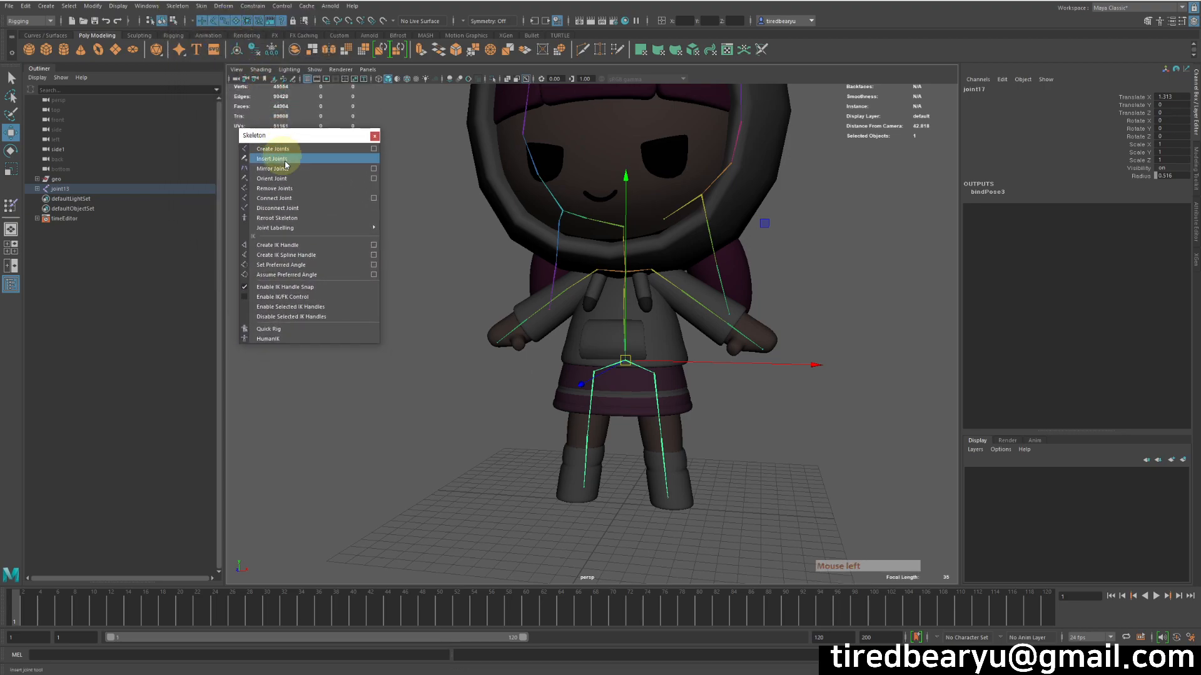
{"action": "left_click", "coordinate": [287, 218]}
{"action": "left_click", "coordinate": [853, 276]}
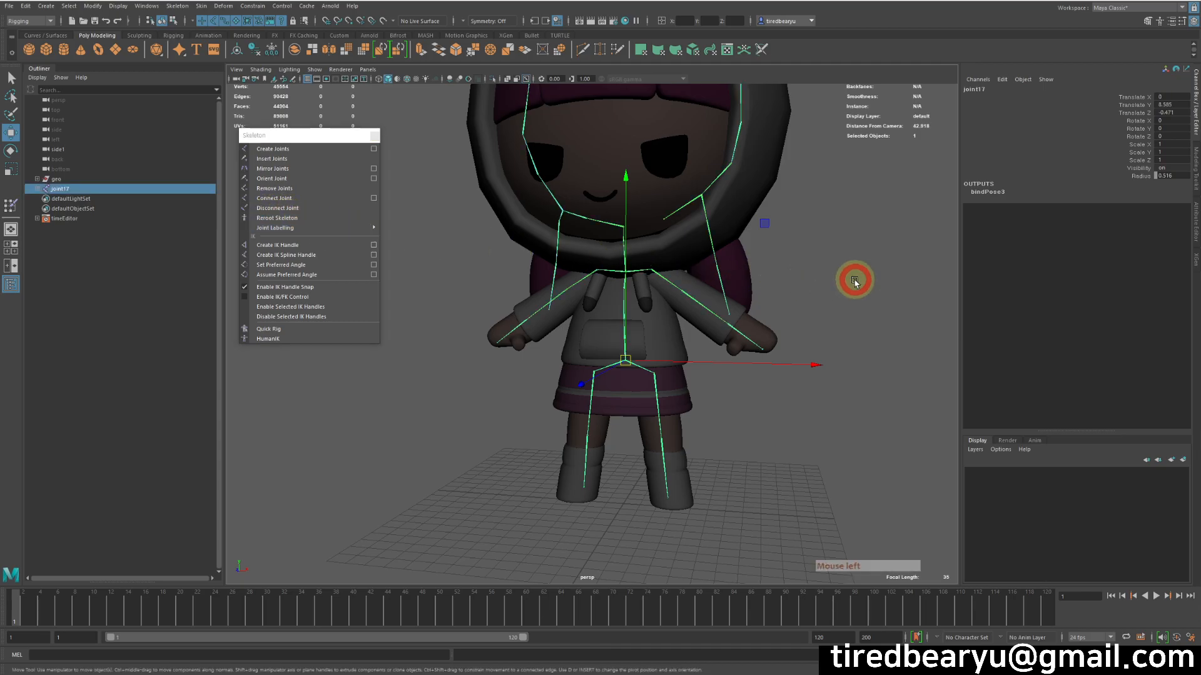
Examine the rerooted hierarchy by selecting the pelvis, arm and upper chest joints in turn.
{"action": "left_click", "coordinate": [654, 398]}
{"action": "key", "text": "q"}
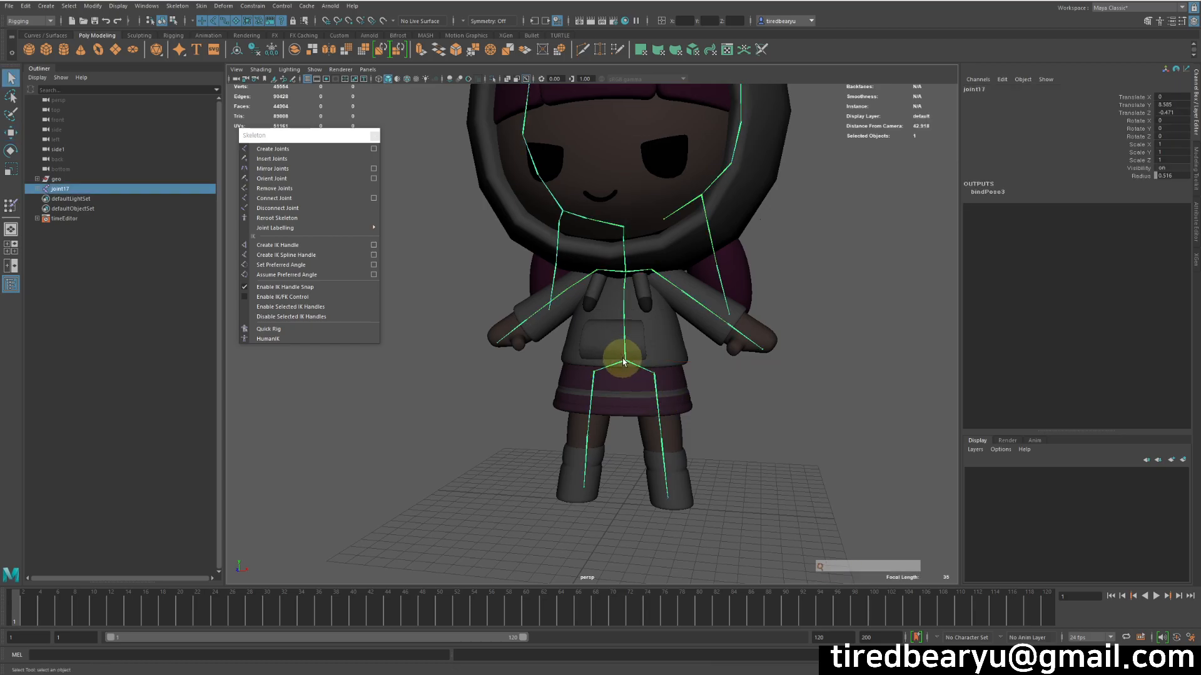
{"action": "middle_click_drag", "start_coordinate": [594, 340], "coordinate": [632, 308], "text": "alt"}
{"action": "right_click_drag", "start_coordinate": [632, 308], "coordinate": [589, 249], "text": "alt"}
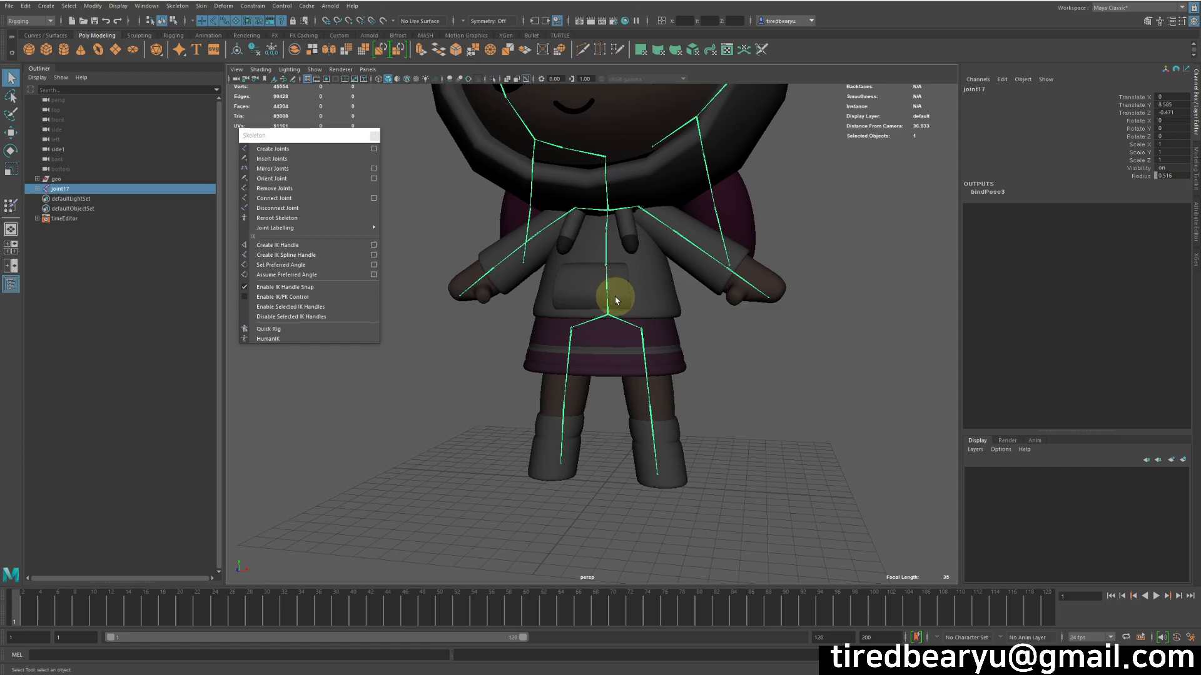
{"action": "left_click", "coordinate": [613, 324]}
{"action": "left_click", "coordinate": [619, 313]}
{"action": "left_click", "coordinate": [492, 265]}
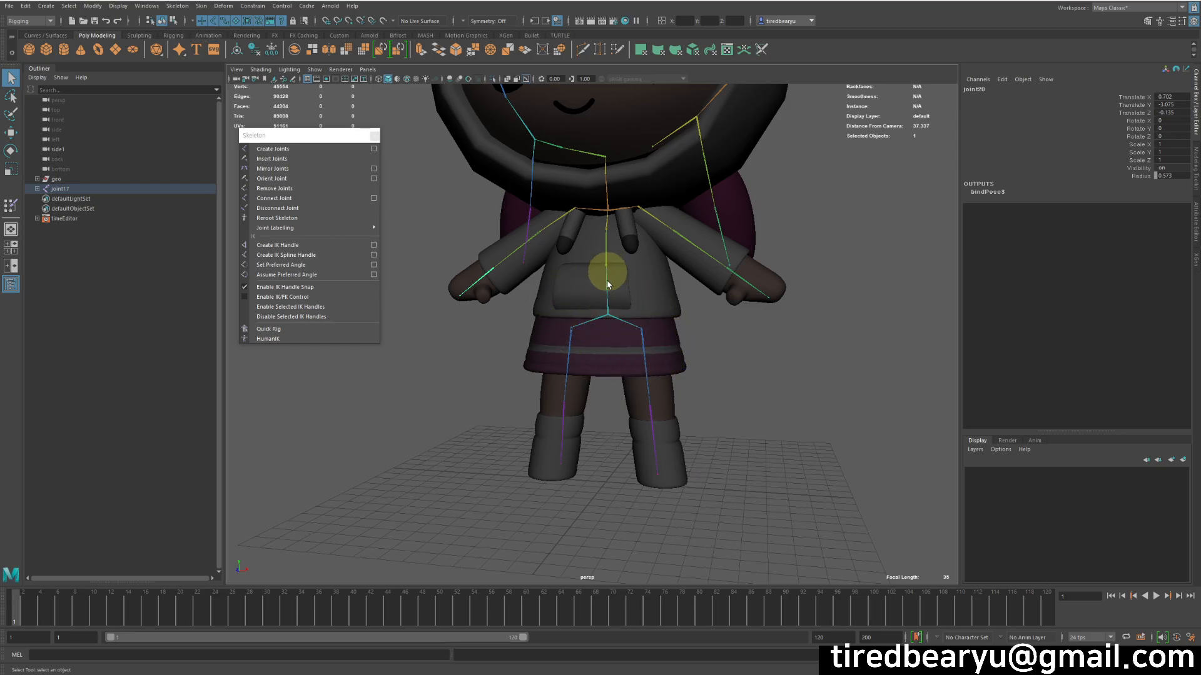
{"action": "left_click", "coordinate": [648, 347]}
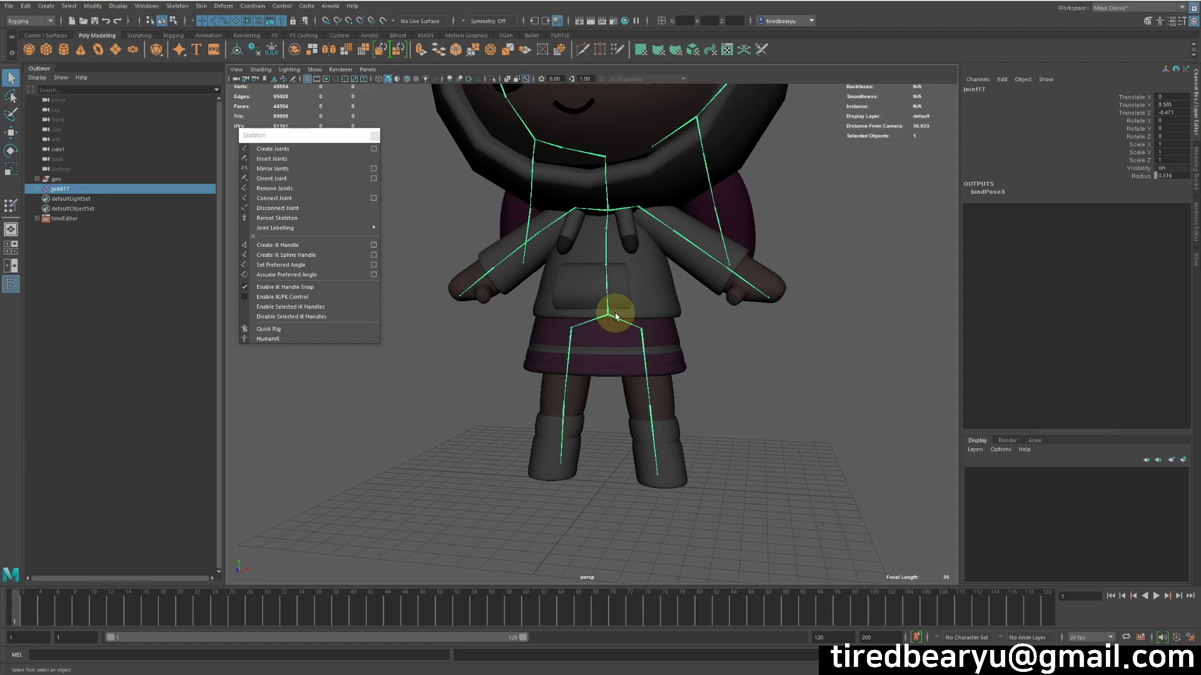
{"action": "left_click", "coordinate": [612, 197]}
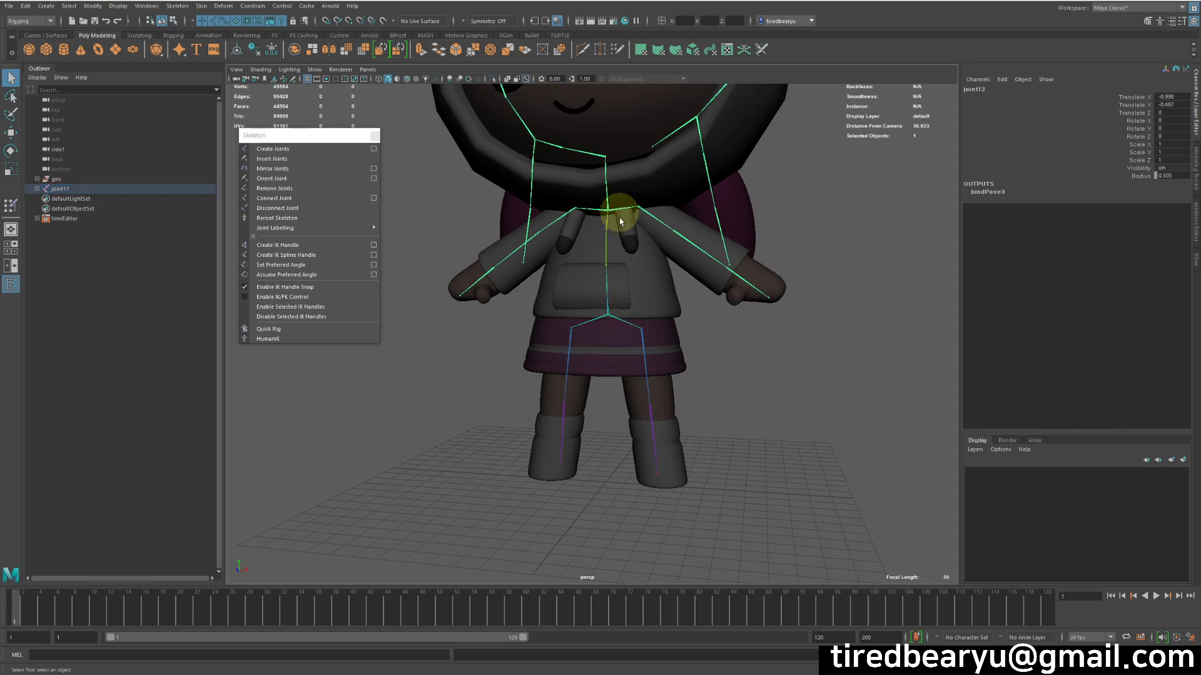
{"action": "left_click", "coordinate": [619, 330]}
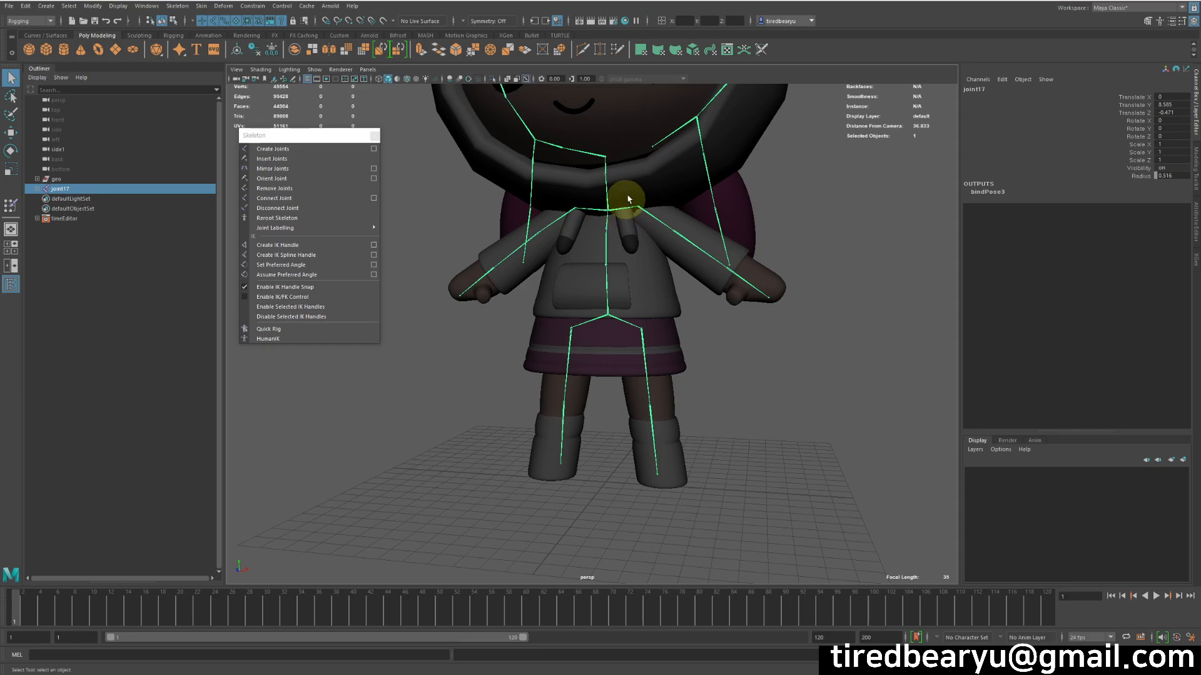
{"action": "left_click", "coordinate": [692, 330]}
{"action": "left_click", "coordinate": [624, 343]}
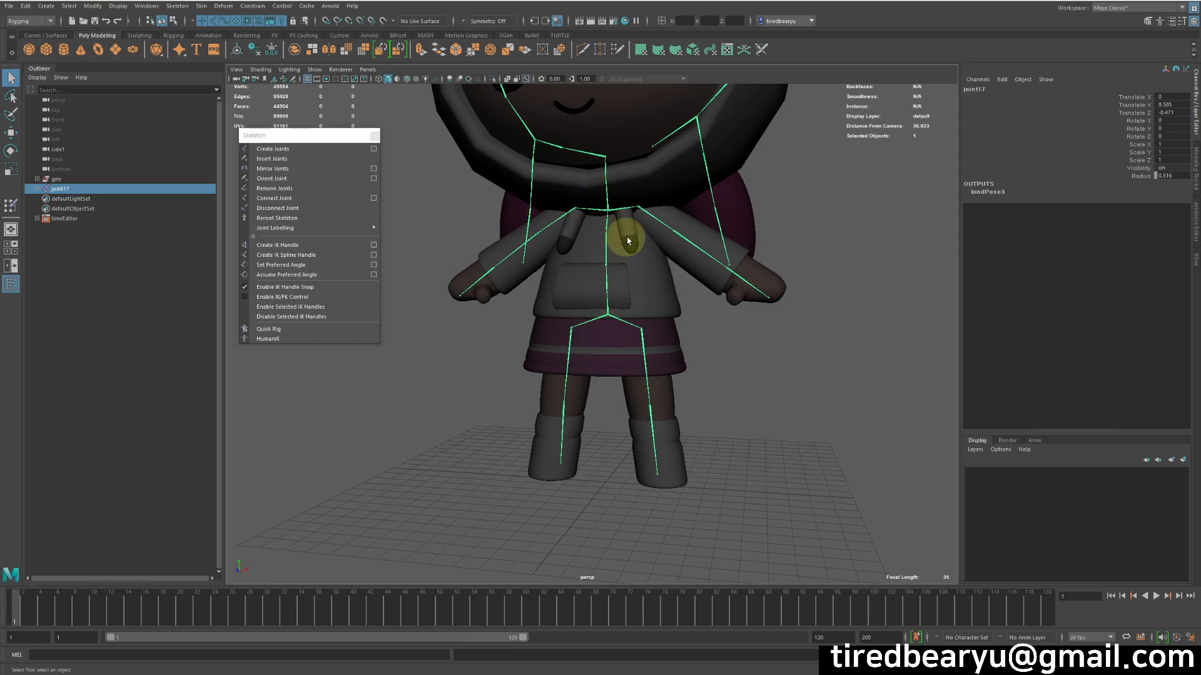
{"action": "left_click", "coordinate": [691, 354]}
{"action": "left_click", "coordinate": [635, 332]}
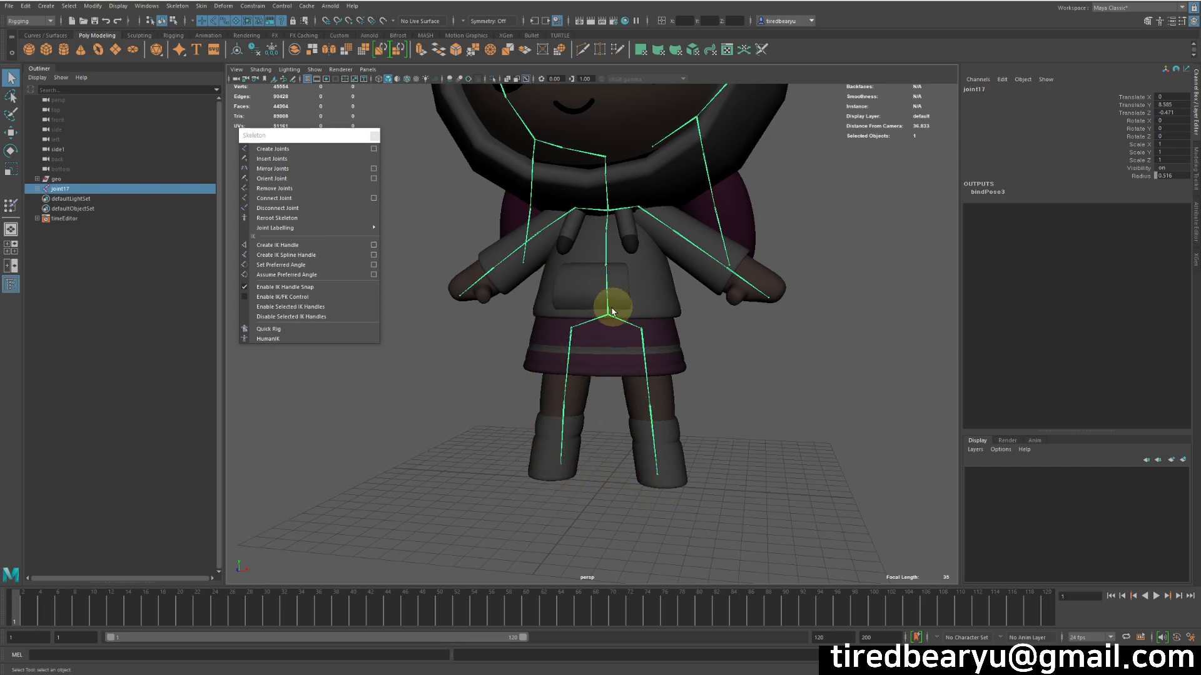
Inspect the end joint inside the boot, checking its rotate and move manipulators.
{"action": "right_click_drag", "start_coordinate": [614, 300], "coordinate": [829, 332], "text": "alt"}
{"action": "middle_click_drag", "start_coordinate": [744, 374], "coordinate": [669, 302], "text": "alt"}
{"action": "middle_click_drag", "start_coordinate": [602, 188], "coordinate": [626, 281], "text": "alt"}
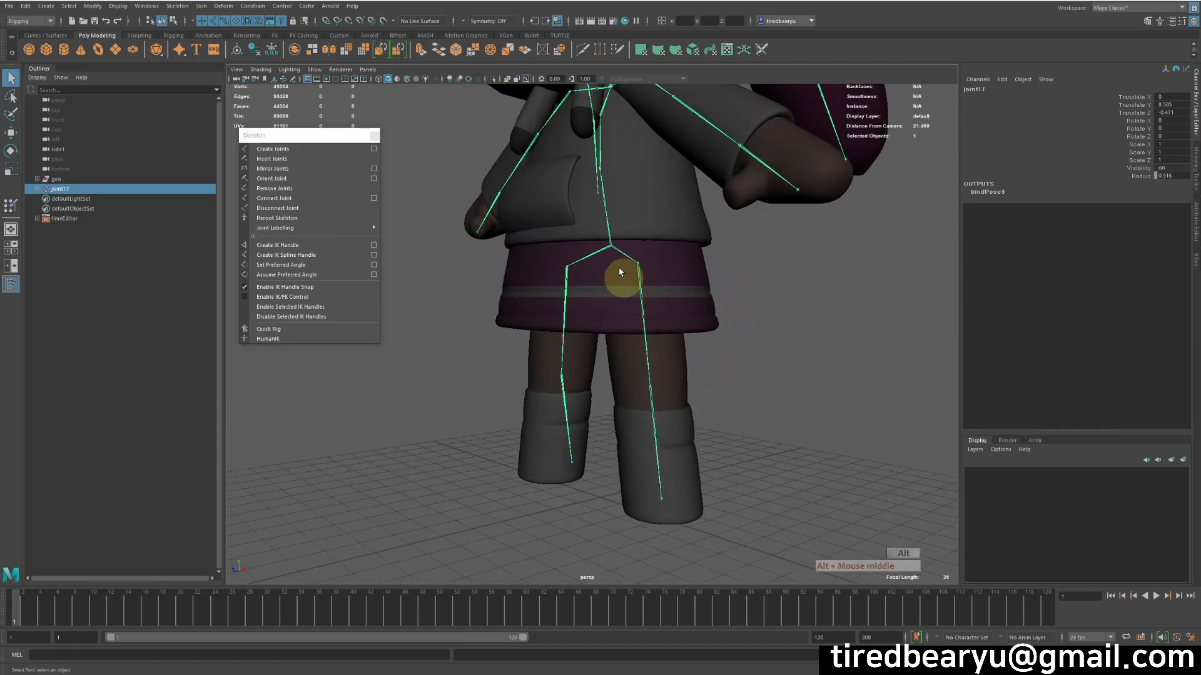
{"action": "middle_click_drag", "start_coordinate": [719, 458], "coordinate": [680, 425], "text": "alt"}
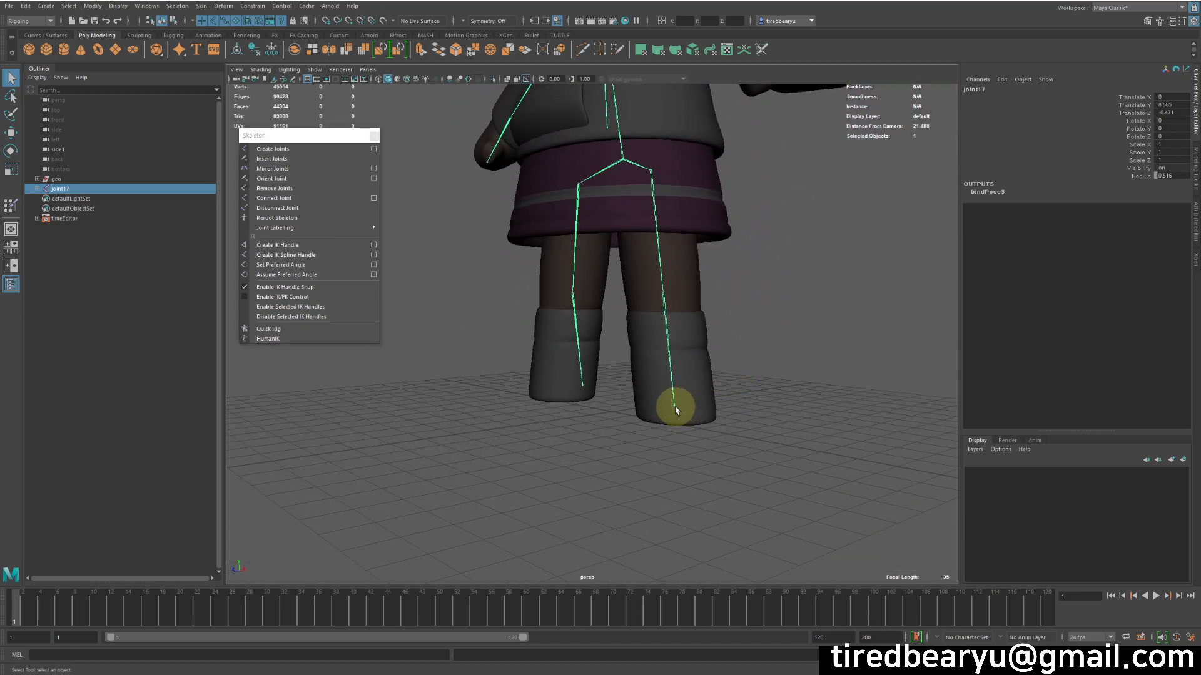
{"action": "left_click", "coordinate": [675, 408]}
{"action": "key", "text": "e"}
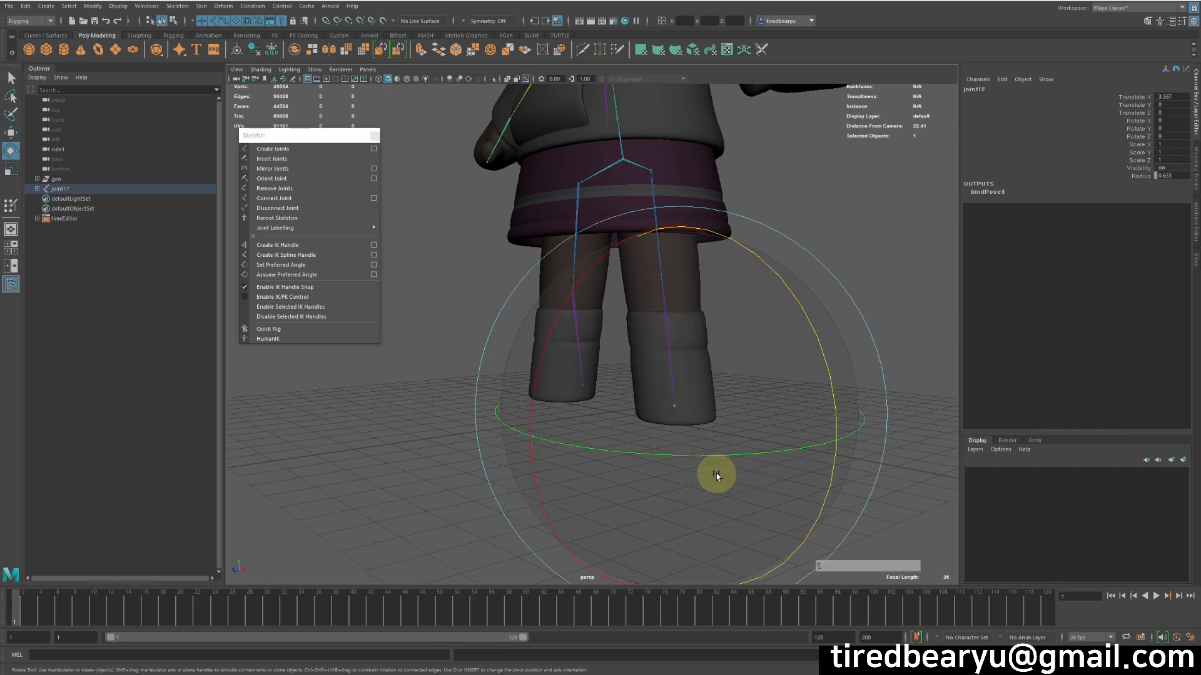
{"action": "left_click_drag", "start_coordinate": [716, 475], "coordinate": [761, 469], "text": "alt"}
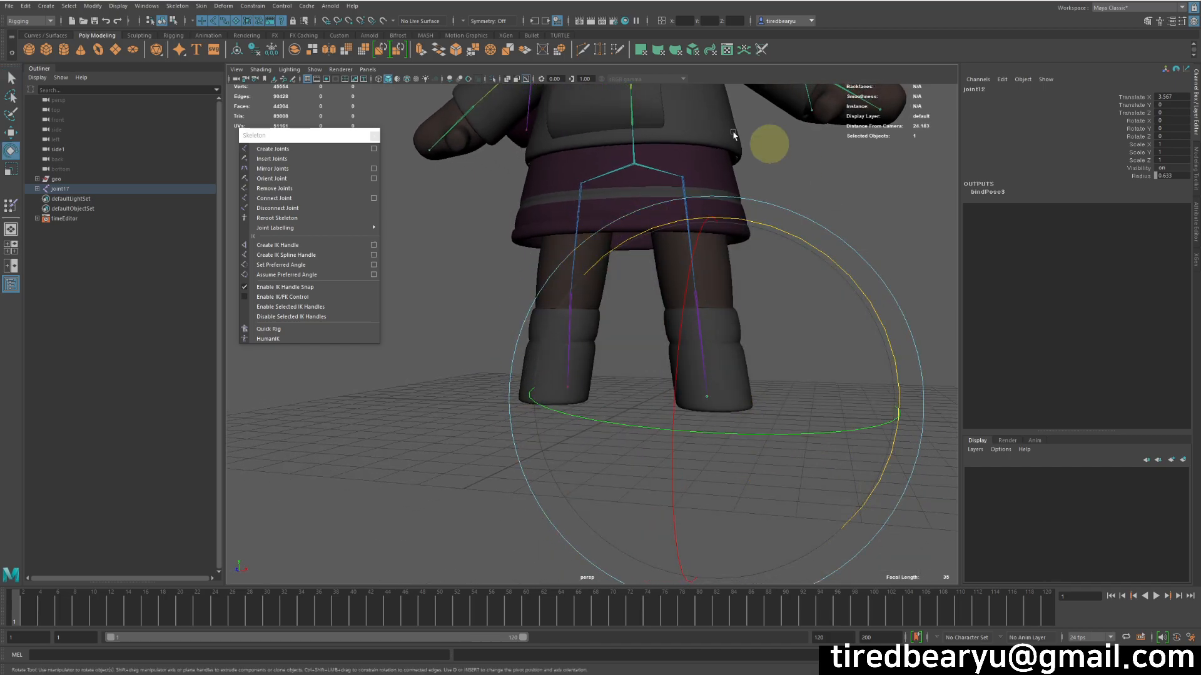
{"action": "key", "text": "q"}
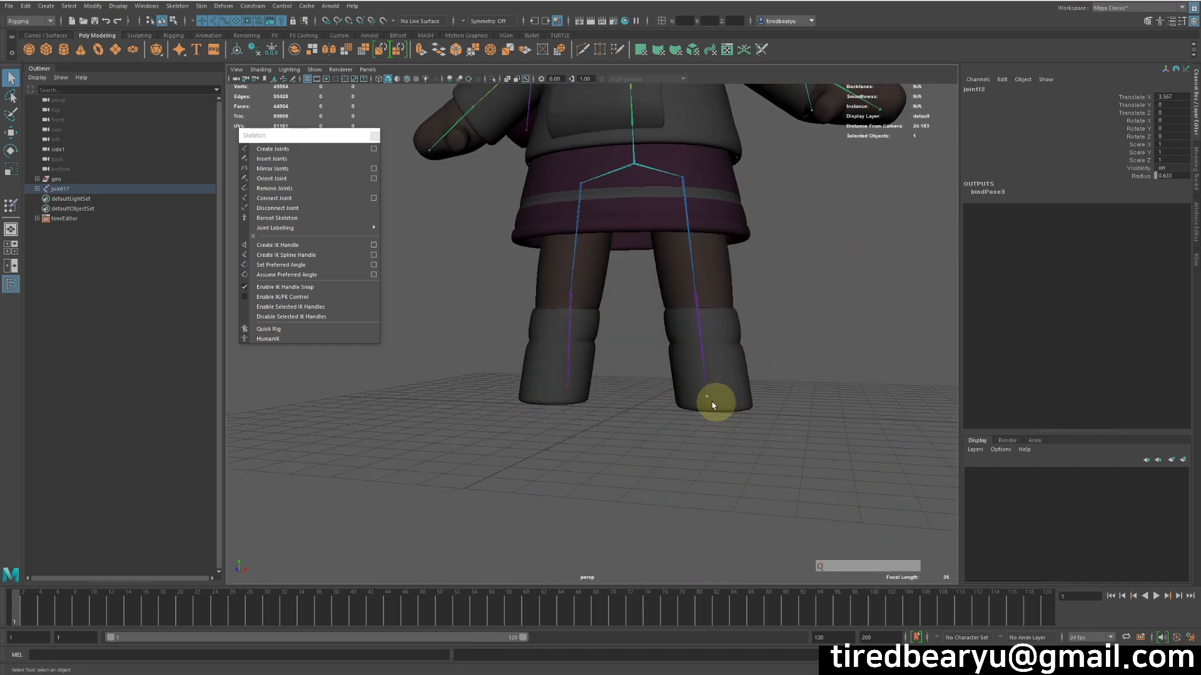
{"action": "key", "text": "w"}
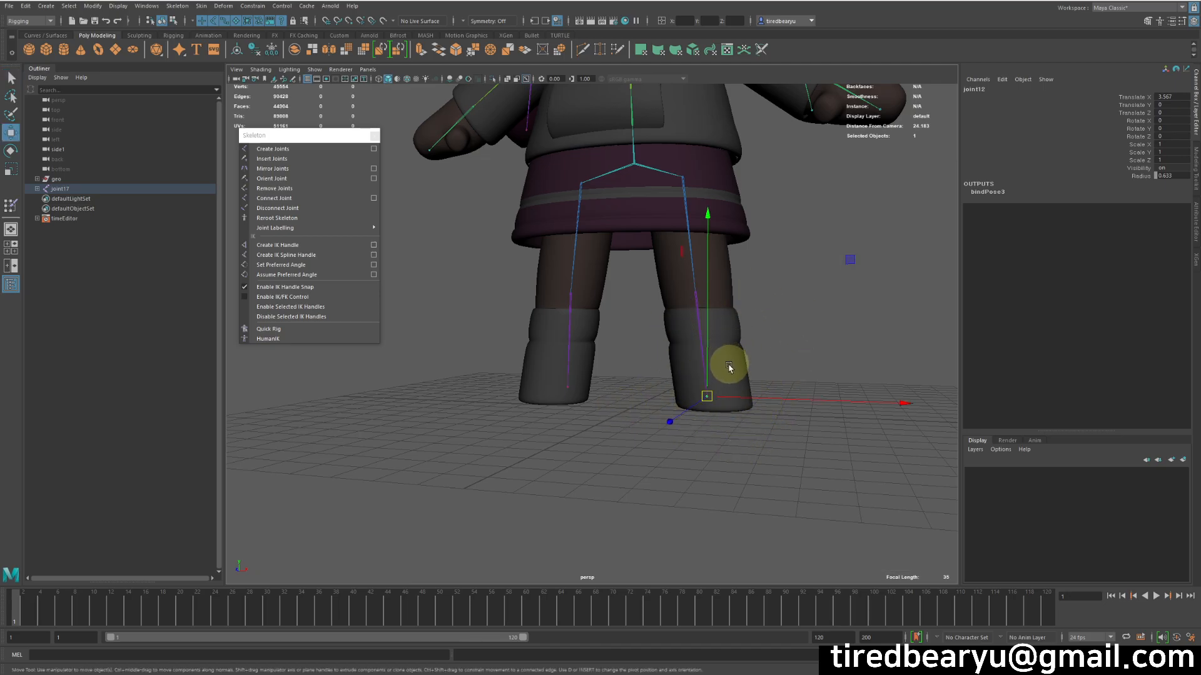
{"action": "key", "text": "e"}
{"action": "key", "text": "q"}
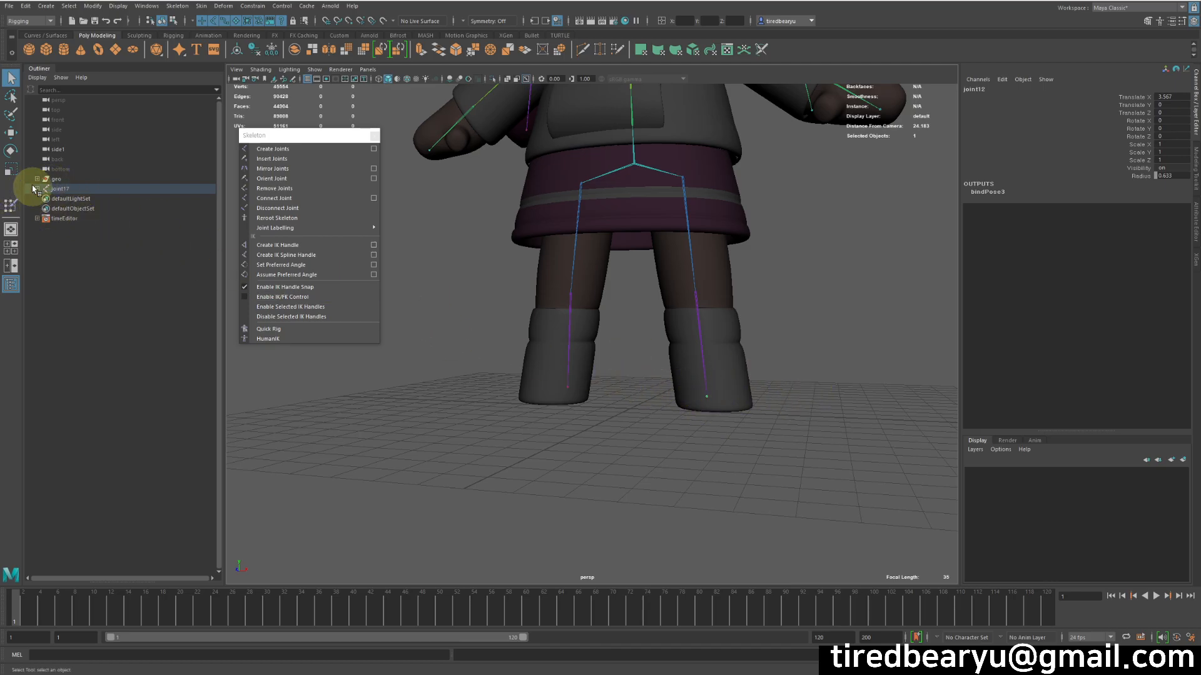
Try moving the jaw-side joint that carries the hood and hair chains, and undo the move.
{"action": "mouse_move", "coordinate": [723, 461]}
{"action": "left_mouse_down", "text": "alt"}
{"action": "mouse_move", "coordinate": [684, 456]}
{"action": "mouse_move", "coordinate": [702, 469]}
{"action": "mouse_move", "coordinate": [706, 460]}
{"action": "left_mouse_up", "text": "alt"}
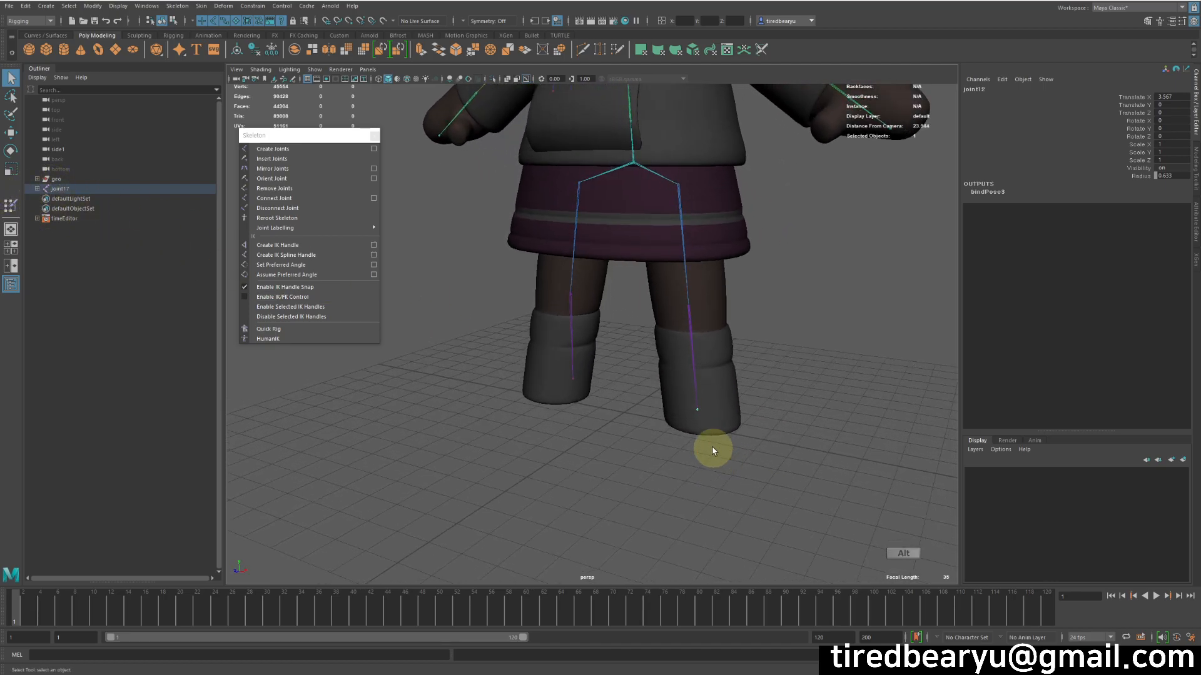
{"action": "middle_click_drag", "start_coordinate": [680, 391], "coordinate": [688, 476], "text": "alt"}
{"action": "right_click_drag", "start_coordinate": [694, 450], "coordinate": [665, 431], "text": "alt"}
{"action": "left_click_drag", "start_coordinate": [665, 431], "coordinate": [638, 441], "text": "alt"}
{"action": "middle_click_drag", "start_coordinate": [638, 441], "coordinate": [645, 407], "text": "alt"}
{"action": "right_click_drag", "start_coordinate": [657, 405], "coordinate": [621, 385], "text": "alt"}
{"action": "middle_click_drag", "start_coordinate": [622, 386], "coordinate": [624, 404], "text": "alt"}
{"action": "left_click_drag", "start_coordinate": [580, 211], "coordinate": [654, 283]}
{"action": "left_click_drag", "start_coordinate": [657, 287], "coordinate": [704, 270], "text": "alt"}
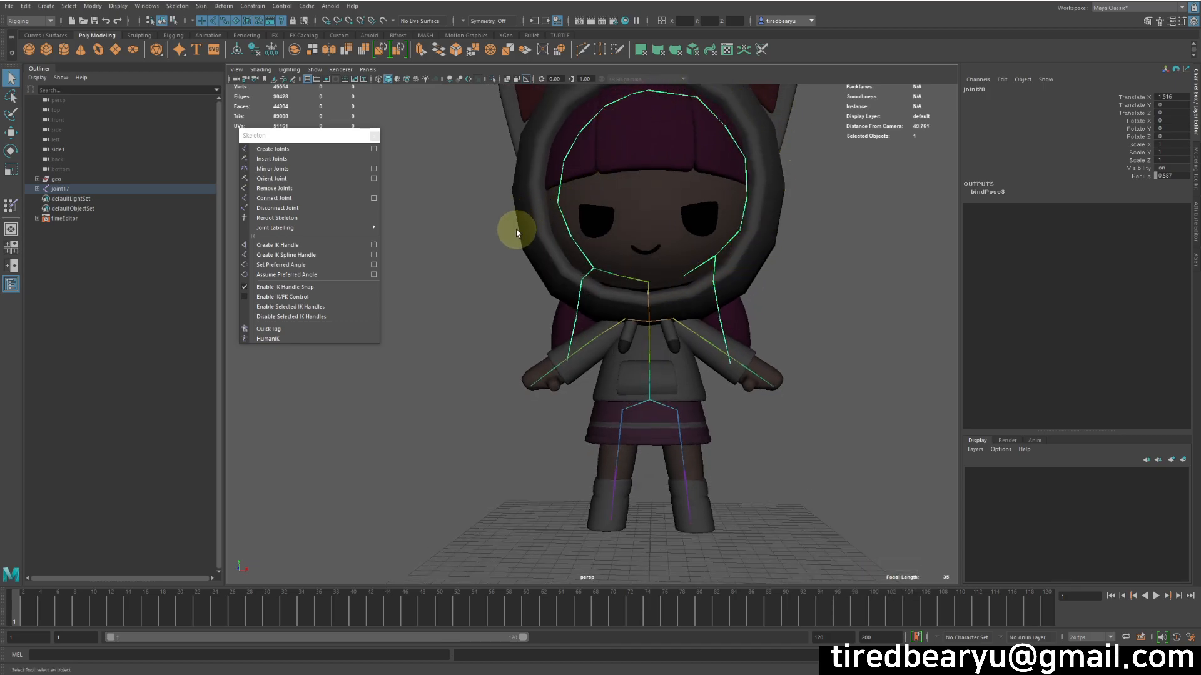
{"action": "key", "text": "w"}
{"action": "middle_click_drag", "start_coordinate": [661, 243], "coordinate": [627, 214]}
{"action": "key", "text": "z"}
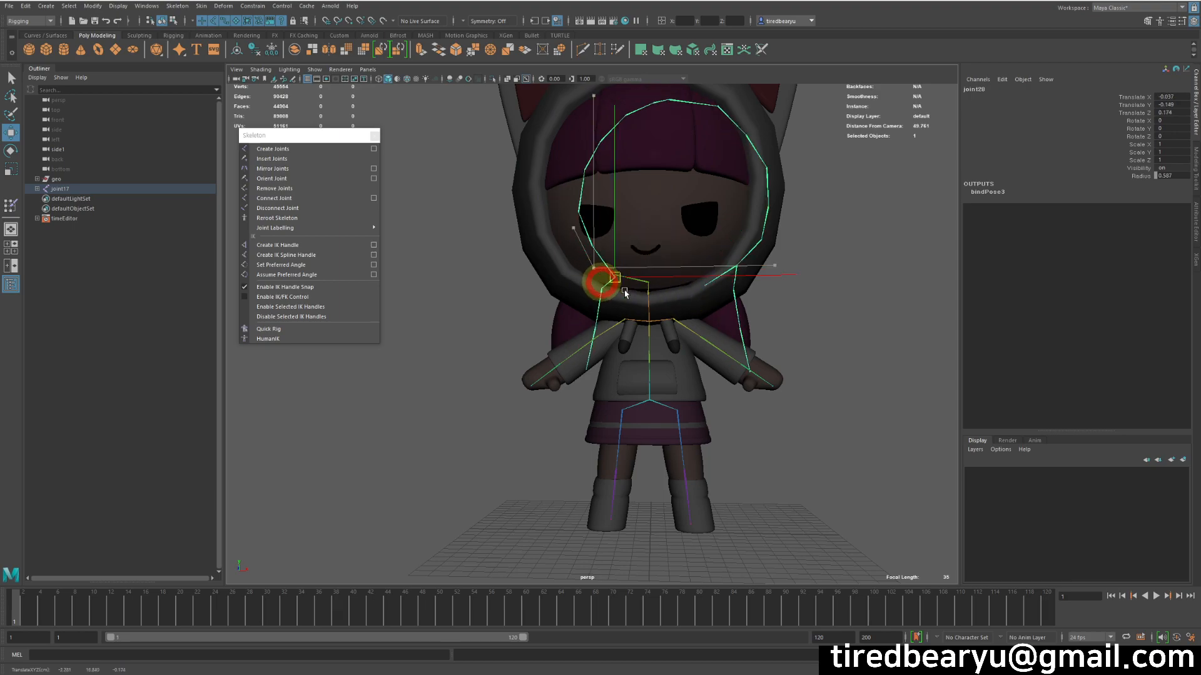
Delete the entire existing skeleton, starting from its root, leaving only the character geometry.
{"action": "middle_click_drag", "start_coordinate": [590, 275], "coordinate": [657, 289]}
{"action": "key", "text": "z"}
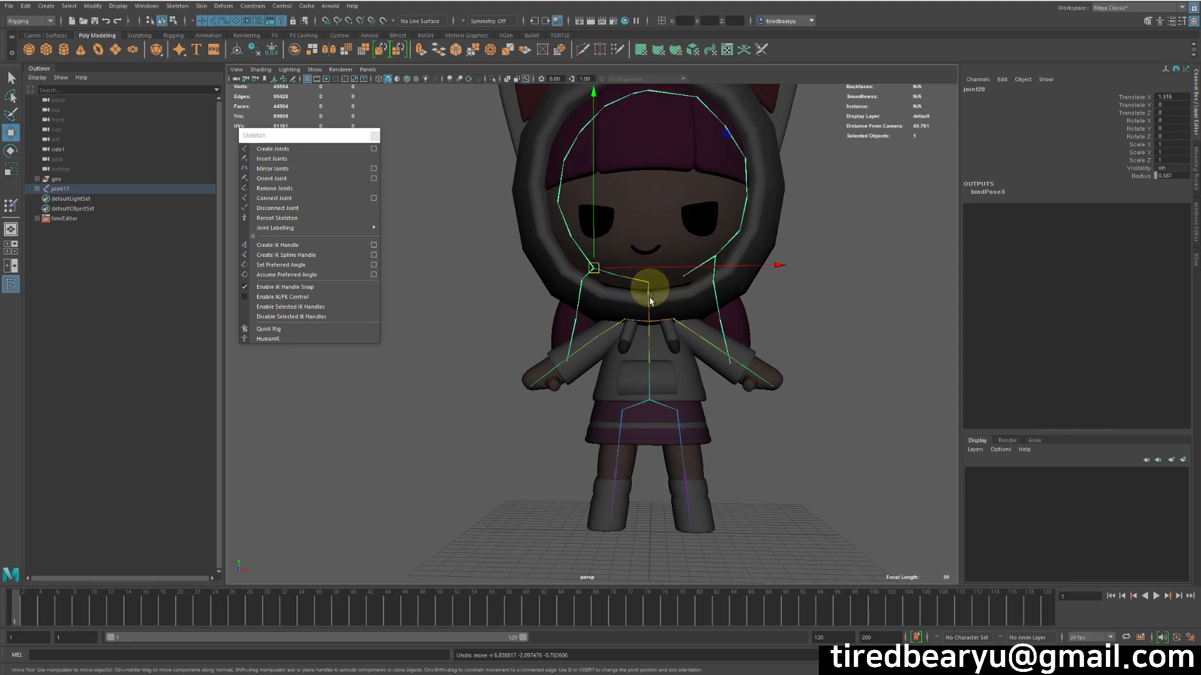
{"action": "middle_click_drag", "start_coordinate": [741, 413], "coordinate": [739, 354], "text": "alt"}
{"action": "left_click_drag", "start_coordinate": [740, 354], "coordinate": [725, 395], "text": "alt"}
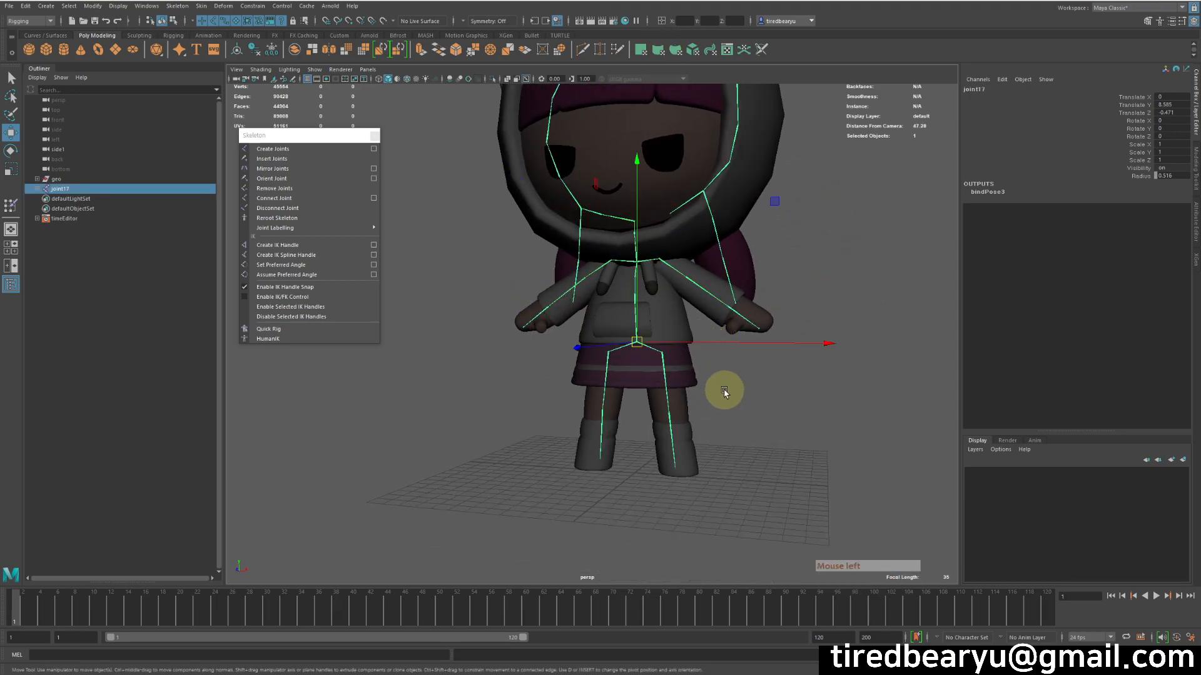
{"action": "key", "text": "Delete"}
{"action": "left_click_drag", "start_coordinate": [491, 182], "coordinate": [837, 403]}
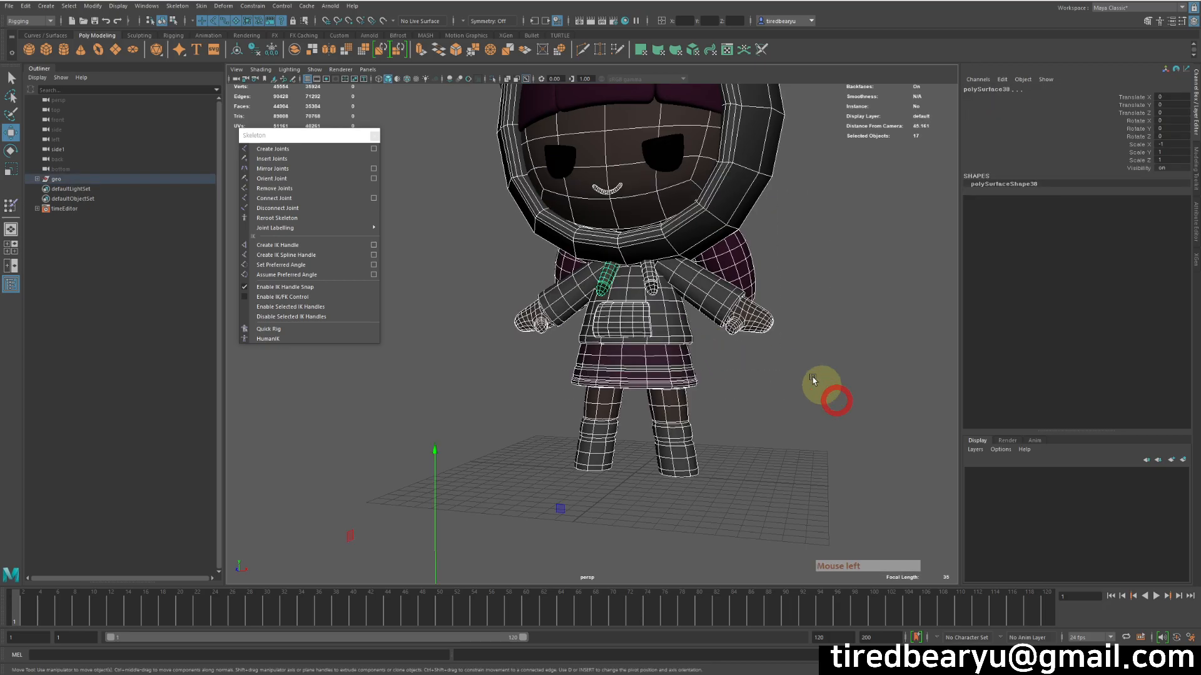
{"action": "left_click", "coordinate": [847, 332]}
Start a new joint chain in the side view with its root joint at the waist, just above the skirt.
{"action": "left_click_drag", "start_coordinate": [682, 322], "coordinate": [754, 313], "text": "alt"}
{"action": "left_click", "coordinate": [672, 257]}
{"action": "key", "text": "space"}
{"action": "key", "text": "space"}
{"action": "key", "text": "f"}
{"action": "right_click_drag", "start_coordinate": [861, 442], "coordinate": [693, 441], "text": "alt"}
{"action": "middle_click_drag", "start_coordinate": [693, 441], "coordinate": [771, 230], "text": "alt"}
{"action": "right_click_drag", "start_coordinate": [776, 353], "coordinate": [744, 359], "text": "alt"}
{"action": "middle_click_drag", "start_coordinate": [764, 382], "coordinate": [833, 331], "text": "alt"}
{"action": "left_click", "coordinate": [272, 149]}
{"action": "right_click_drag", "start_coordinate": [601, 256], "coordinate": [680, 303], "text": "alt"}
{"action": "left_click", "coordinate": [715, 321]}
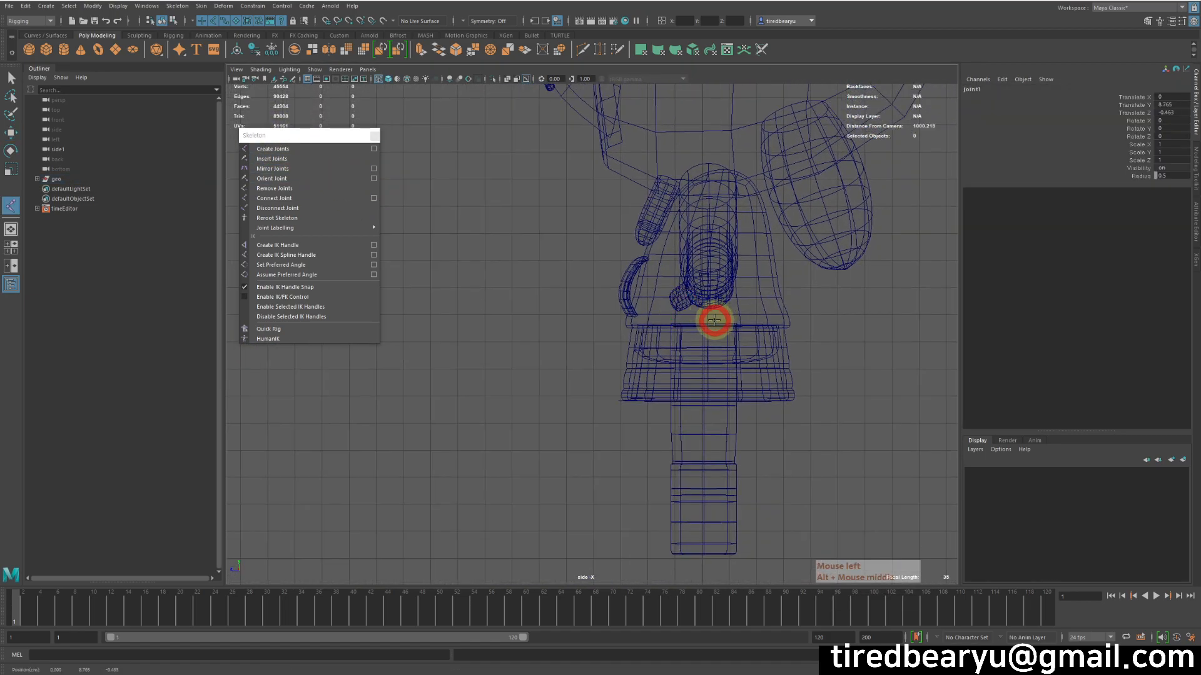
Extend the chain straight up through the torso and neck to the top of the head, and finish it.
{"action": "middle_click_drag", "start_coordinate": [780, 431], "coordinate": [721, 398], "text": "alt"}
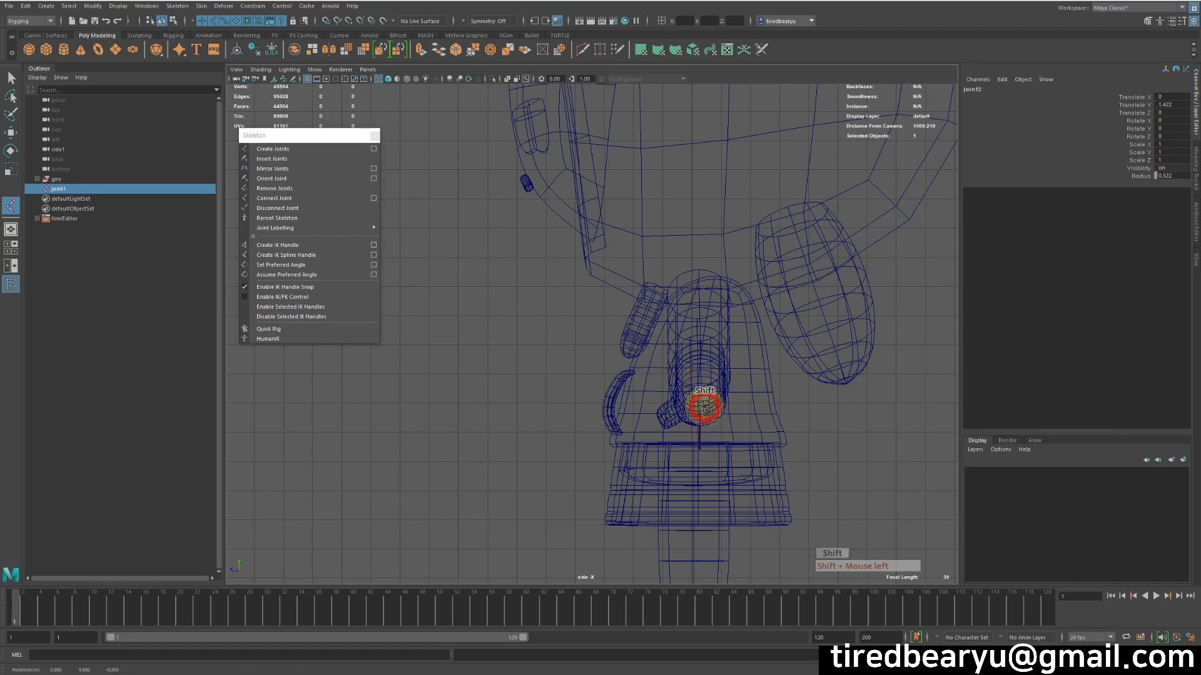
{"action": "left_click", "coordinate": [699, 371], "text": "shift"}
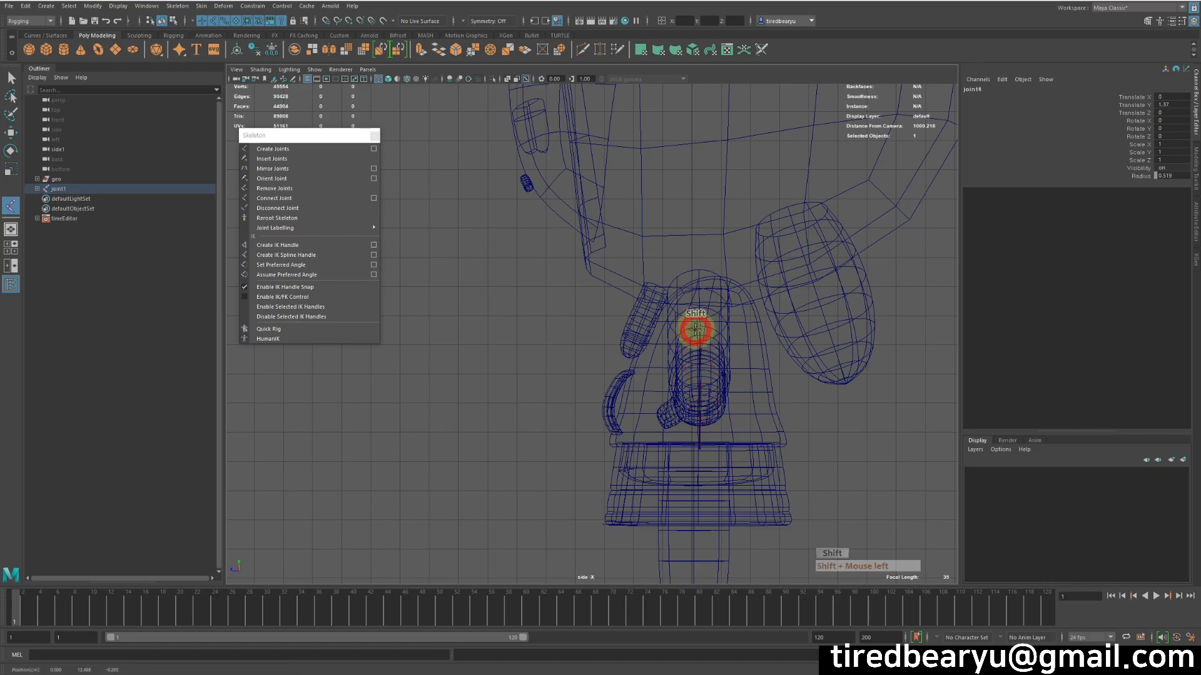
{"action": "left_click", "coordinate": [692, 271], "text": "shift"}
{"action": "middle_click_drag", "start_coordinate": [692, 270], "coordinate": [651, 434], "text": "alt"}
{"action": "left_click", "coordinate": [684, 300], "text": "shift"}
{"action": "left_click", "coordinate": [687, 180], "text": "shift"}
{"action": "left_click", "coordinate": [687, 97], "text": "shift"}
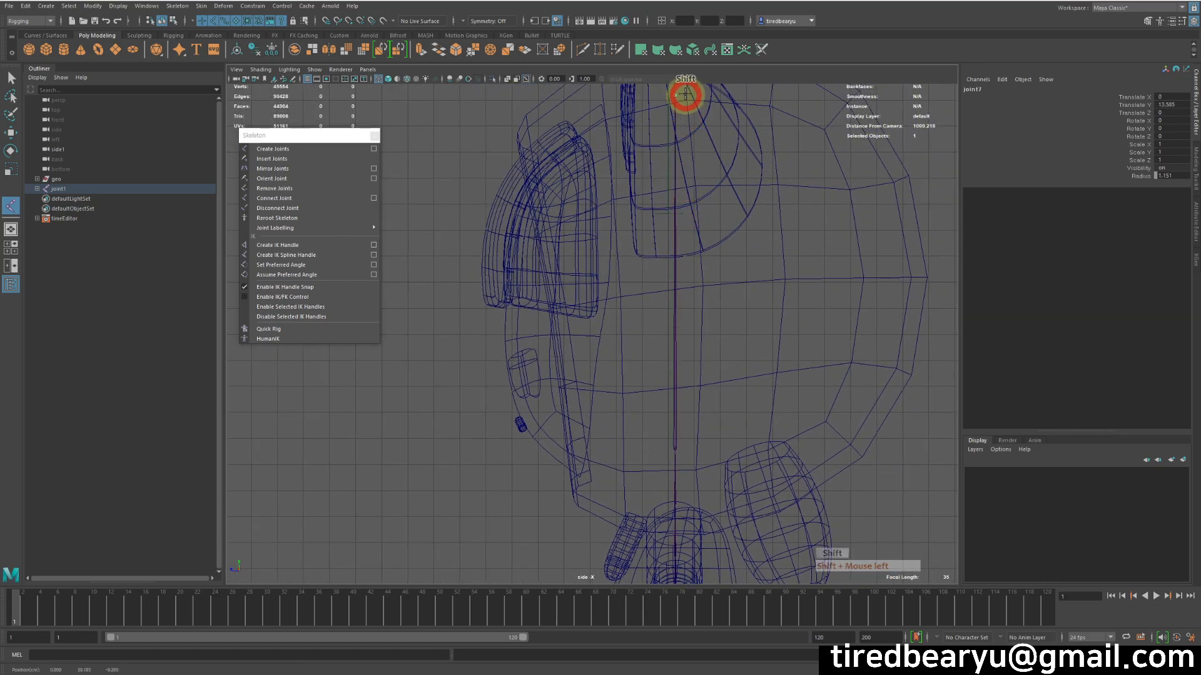
{"action": "key", "text": "Return"}
Display the perspective view in wireframe to see the spine chain inside the character.
{"action": "key", "text": "space"}
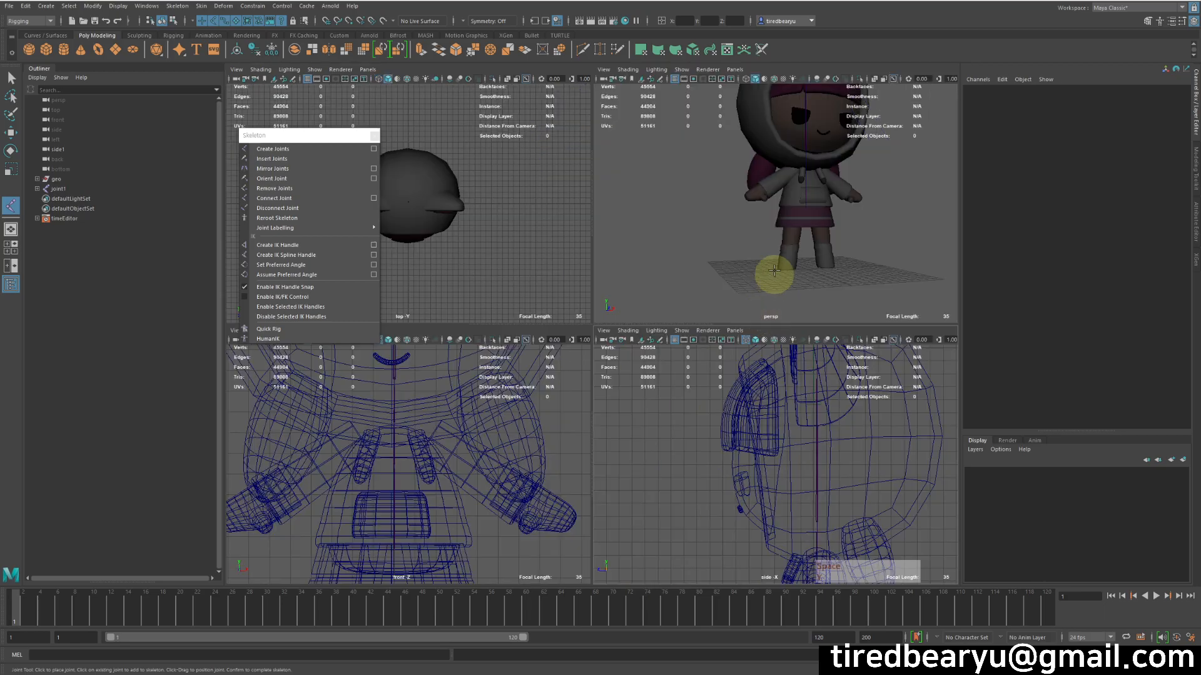
{"action": "key", "text": "space"}
{"action": "key", "text": "4"}
{"action": "left_click_drag", "start_coordinate": [794, 257], "coordinate": [750, 348], "text": "alt"}
Try drawing a straight leg chain in the side view, with joints at the hip, knee, sole and toe.
{"action": "key", "text": "space"}
{"action": "key", "text": "space"}
{"action": "middle_click_drag", "start_coordinate": [791, 482], "coordinate": [688, 236], "text": "alt"}
{"action": "left_click", "coordinate": [694, 236]}
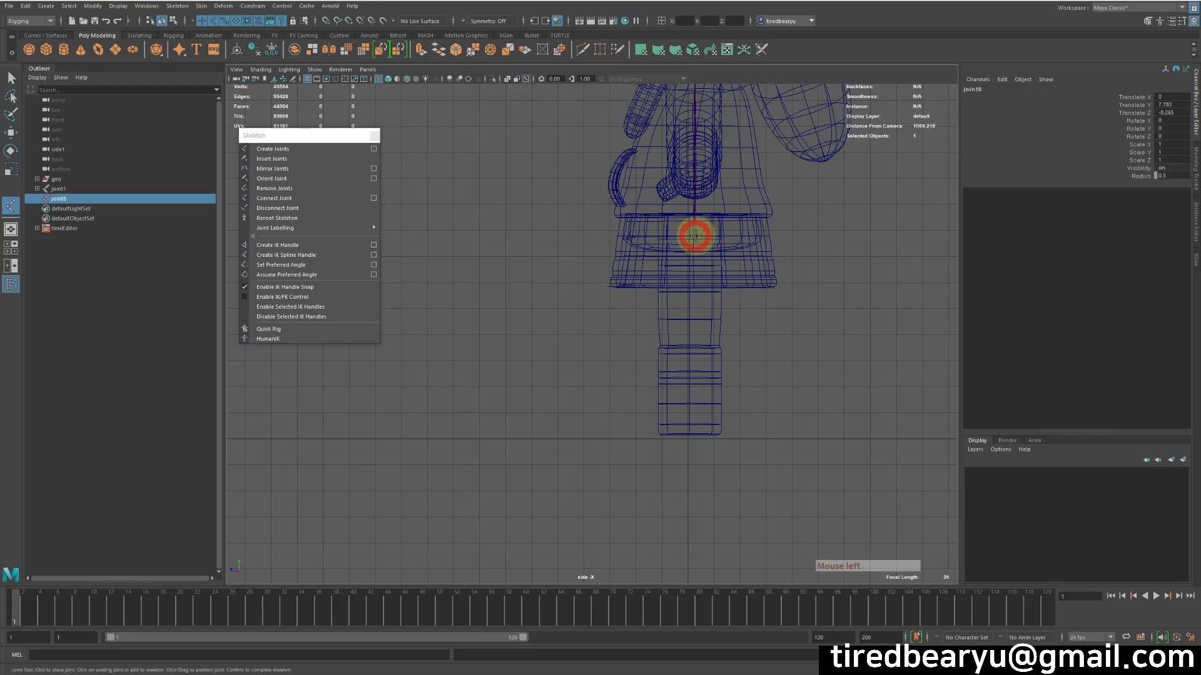
{"action": "left_click", "coordinate": [691, 335], "text": "shift"}
{"action": "left_click", "coordinate": [694, 429], "text": "shift"}
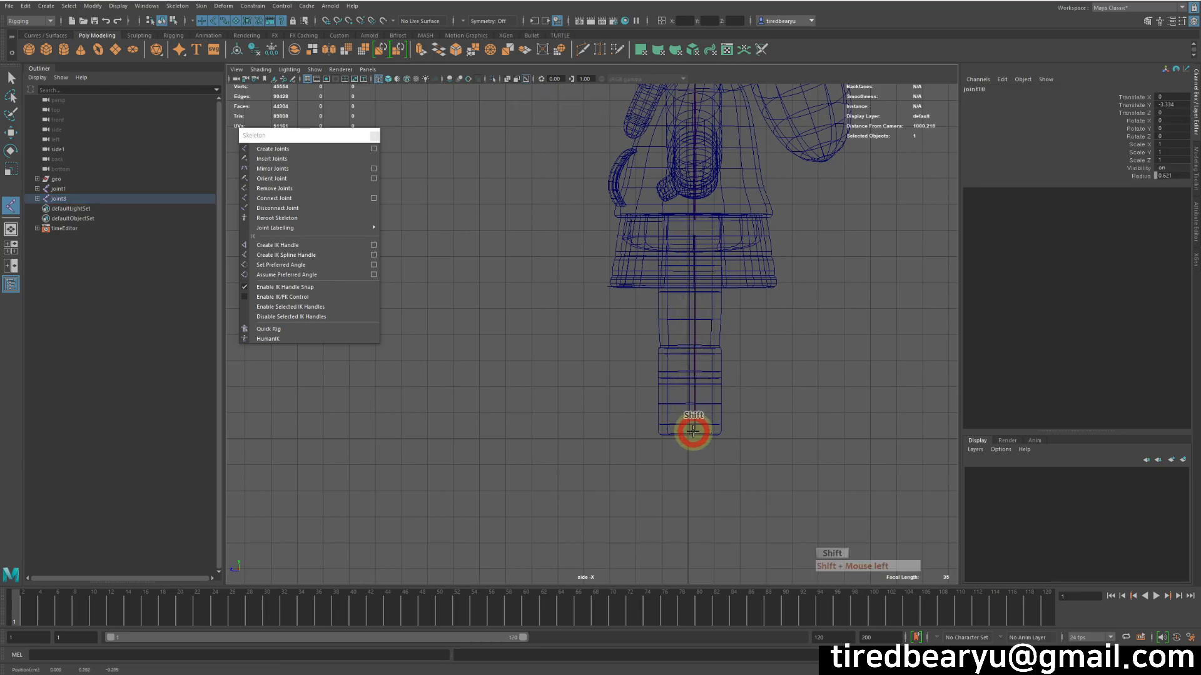
{"action": "left_click", "coordinate": [654, 432], "text": "shift"}
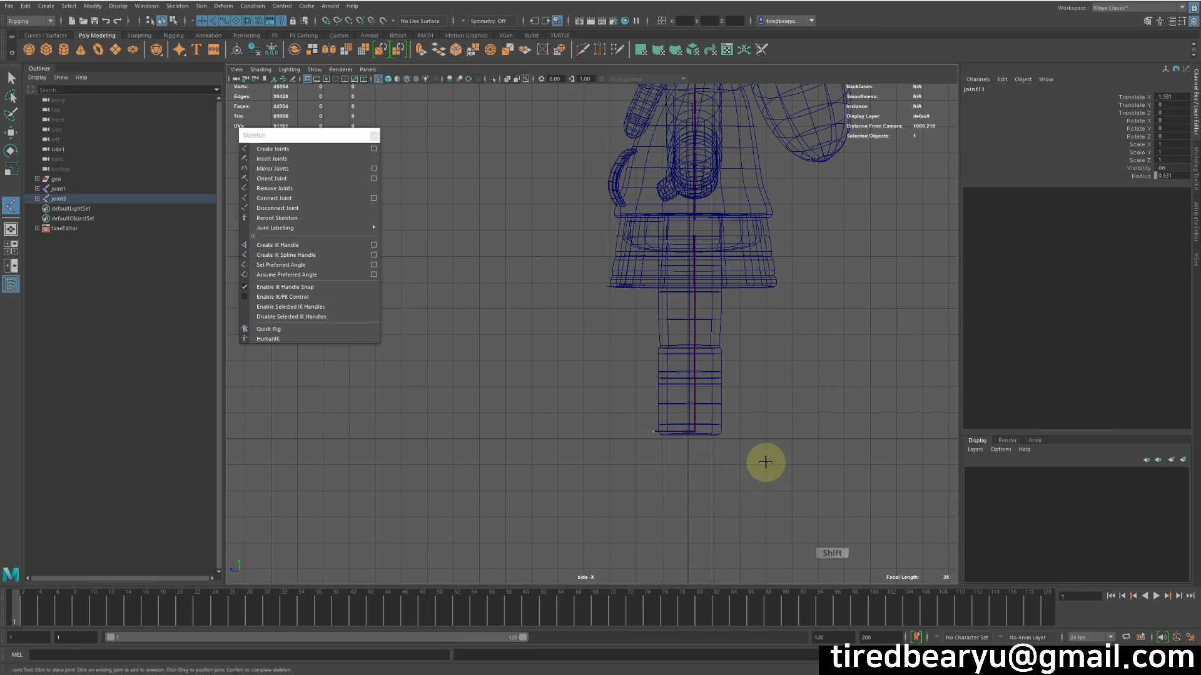
{"action": "key", "text": "Return"}
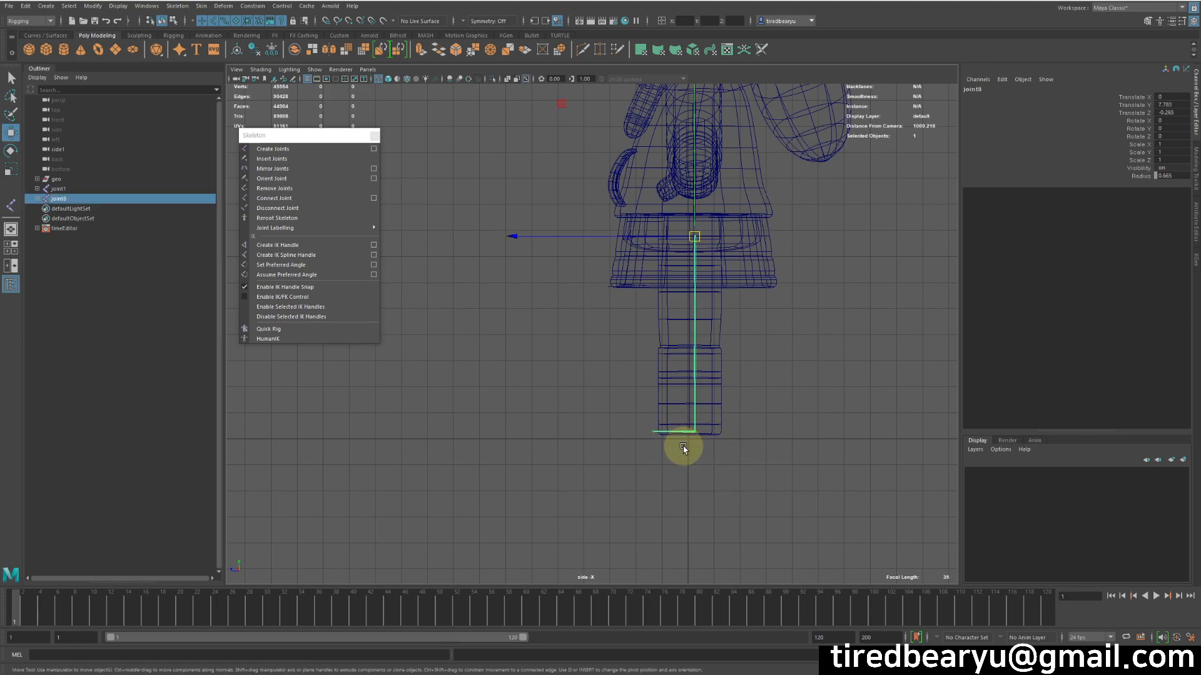
Undo the straight leg chain completely, keeping the spine chain.
{"action": "key", "text": "ctrl+z"}
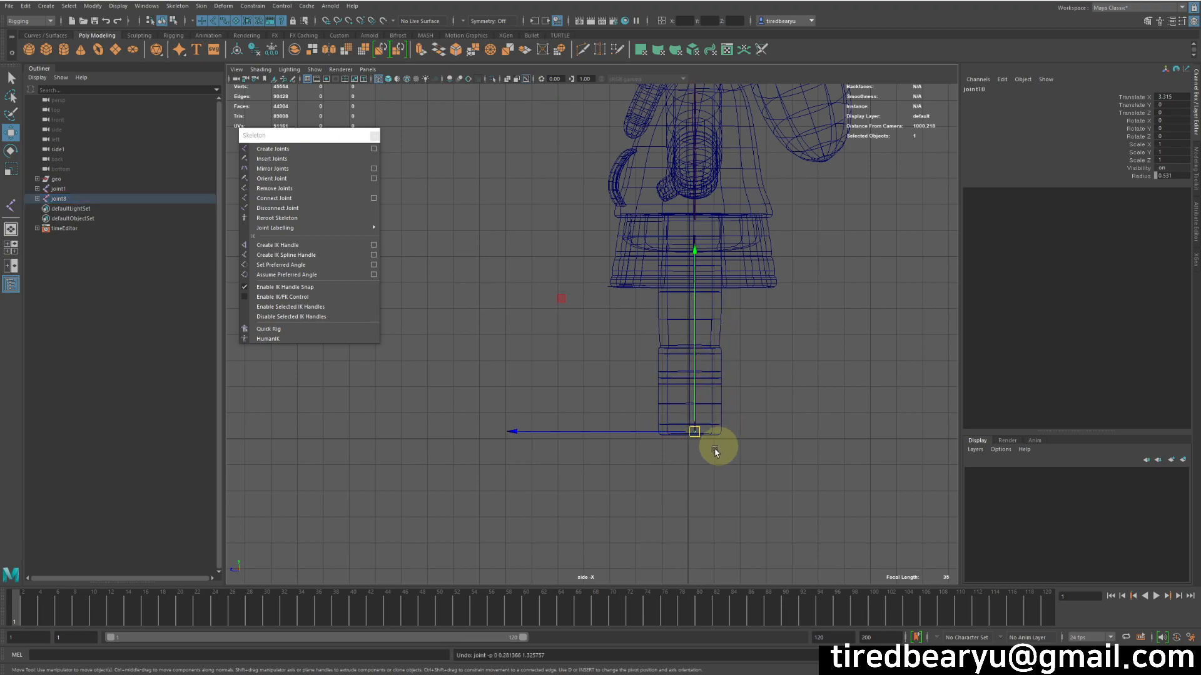
{"action": "left_click", "coordinate": [647, 455]}
{"action": "left_click", "coordinate": [689, 407]}
{"action": "key", "text": "y"}
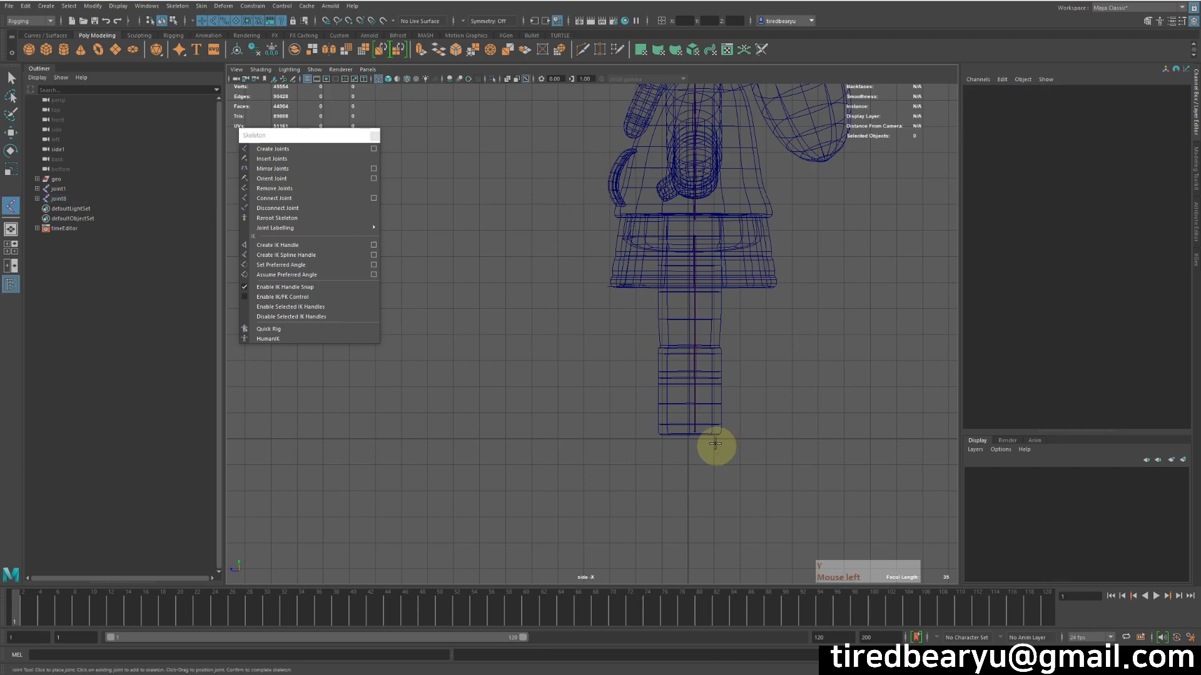
{"action": "key", "text": "ctrl+z"}
{"action": "key", "text": "ctrl+z"}
{"action": "key", "text": "ctrl+z"}
{"action": "key", "text": "ctrl+z"}
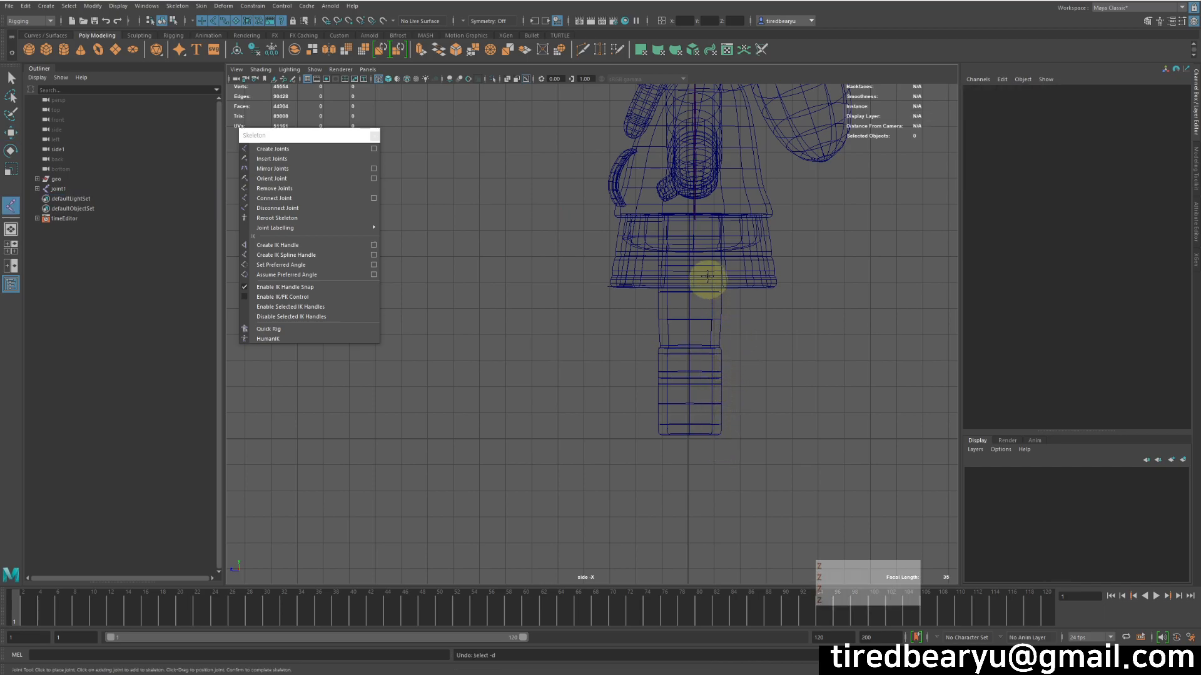
Draw a bent leg chain in the side view with hip, forward-set knee, ankle and toe joints.
{"action": "left_click", "coordinate": [695, 228], "text": "shift"}
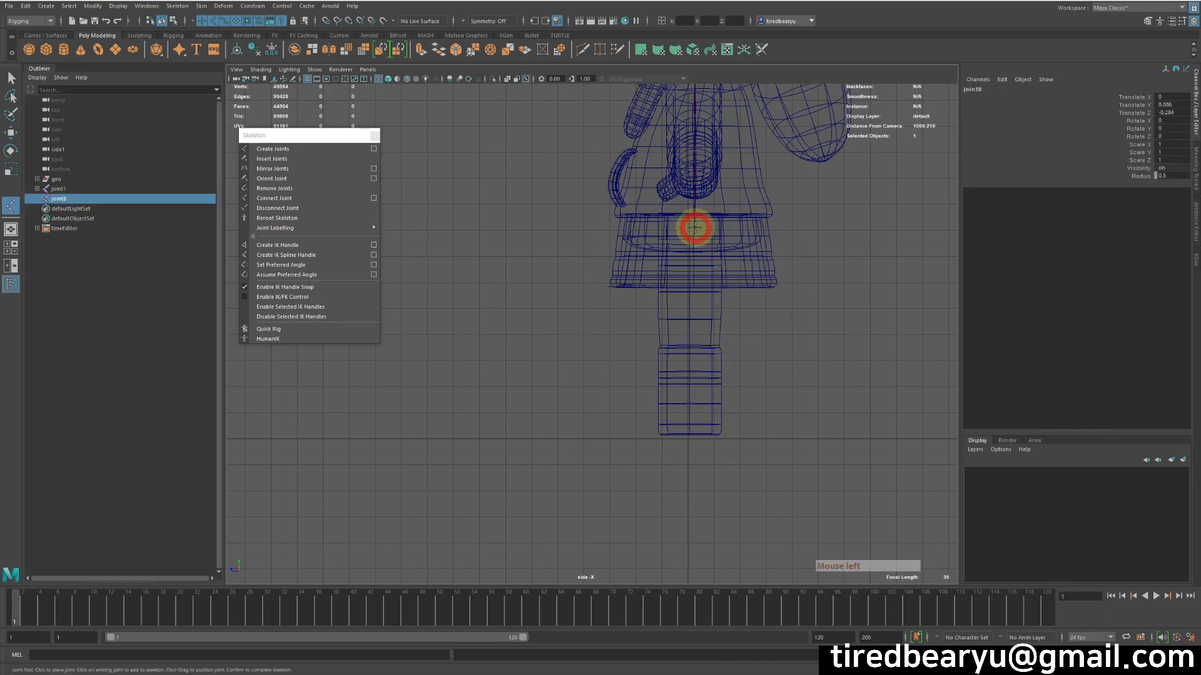
{"action": "left_click", "coordinate": [681, 328]}
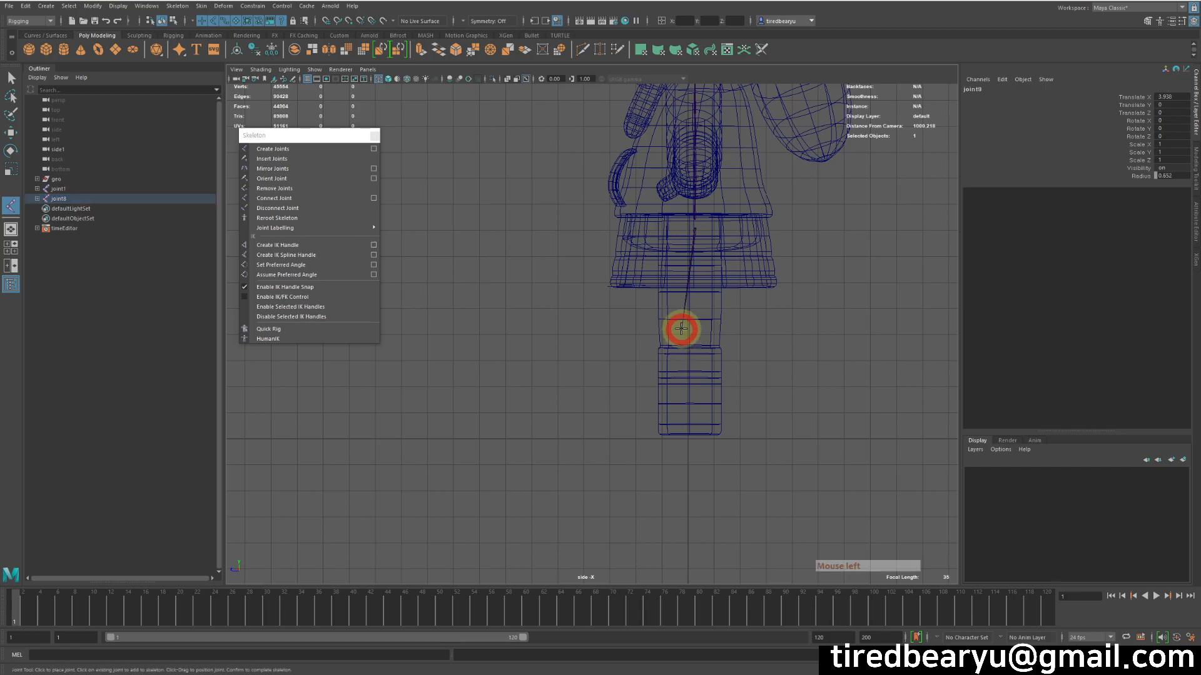
{"action": "left_click", "coordinate": [686, 410]}
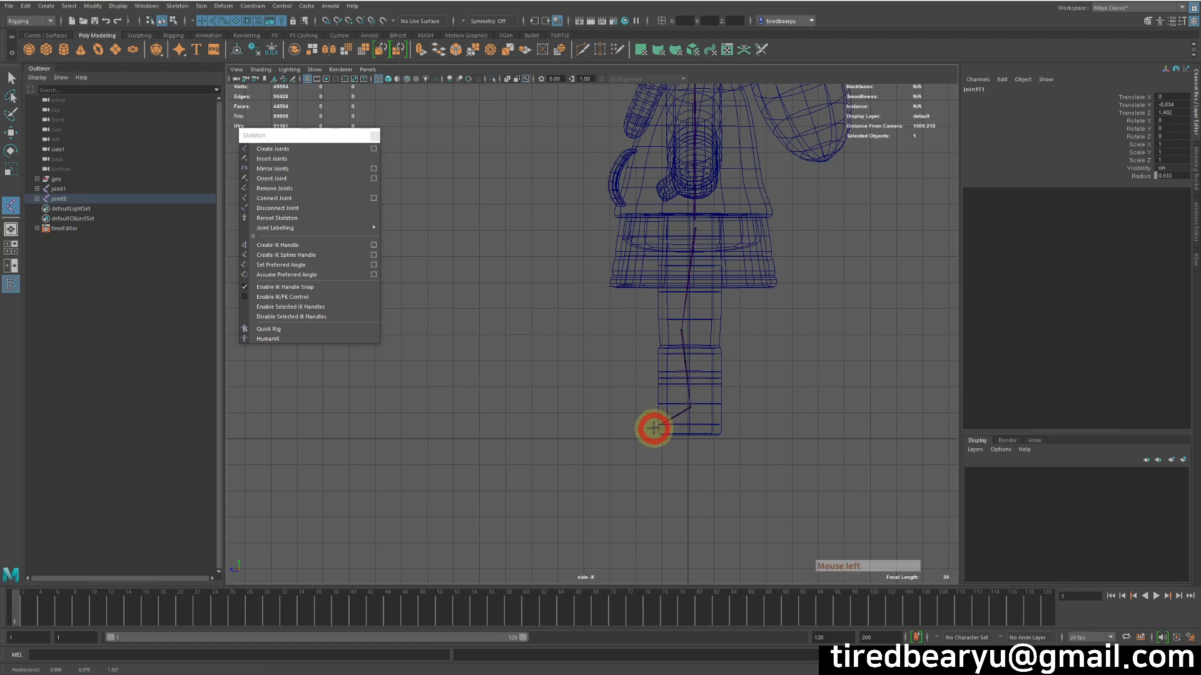
{"action": "key", "text": "Return"}
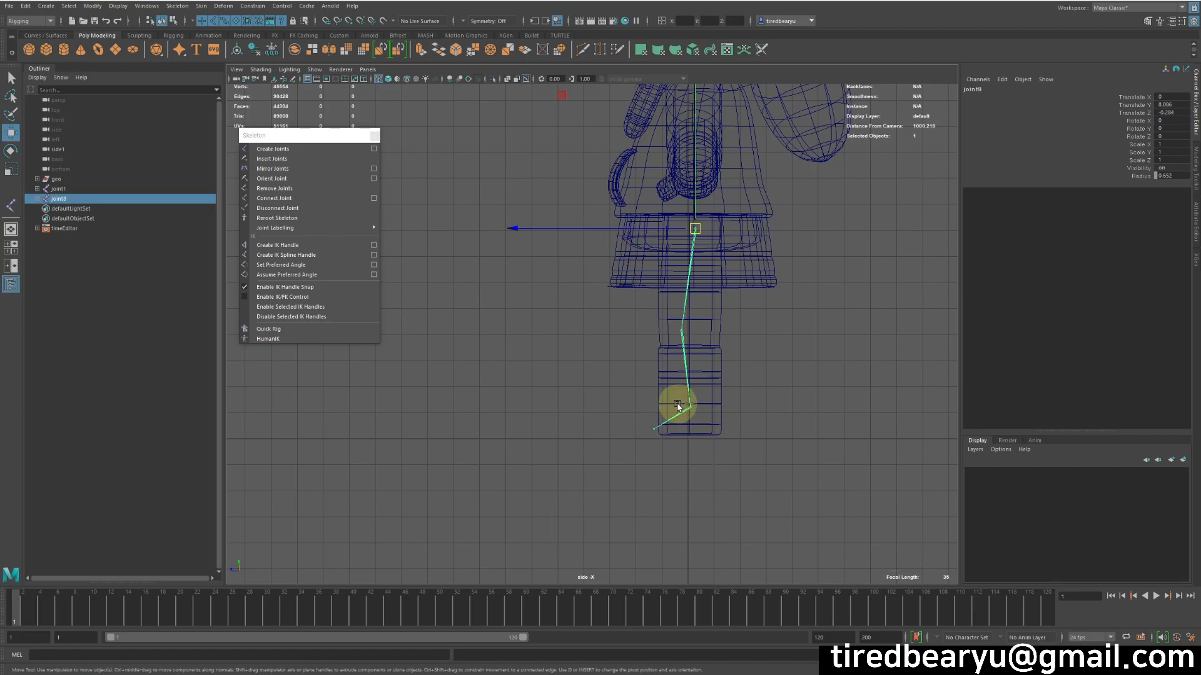
Move the leg chain sideways along X by about 1.8 units so it sits inside one leg.
{"action": "key", "text": "space"}
{"action": "key", "text": "space"}
{"action": "left_click_drag", "start_coordinate": [769, 274], "coordinate": [663, 326], "text": "alt"}
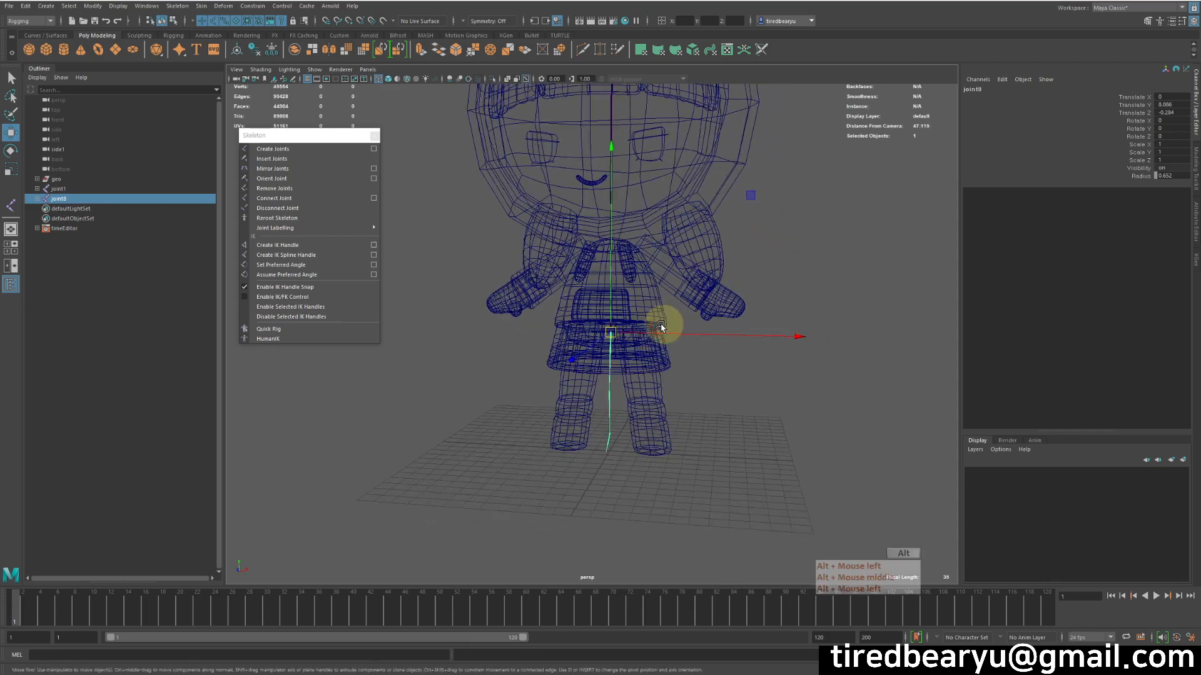
{"action": "key", "text": "w"}
{"action": "mouse_move", "coordinate": [617, 442]}
{"action": "middle_mouse_down", "text": "alt"}
{"action": "mouse_move", "coordinate": [691, 421]}
{"action": "mouse_move", "coordinate": [769, 334]}
{"action": "middle_mouse_up", "text": "alt"}
{"action": "left_click_drag", "start_coordinate": [775, 344], "coordinate": [631, 276]}
{"action": "left_click_drag", "start_coordinate": [710, 301], "coordinate": [690, 309], "text": "alt"}
{"action": "middle_click_drag", "start_coordinate": [728, 313], "coordinate": [741, 381], "text": "alt"}
{"action": "right_click_drag", "start_coordinate": [741, 381], "coordinate": [718, 354], "text": "alt"}
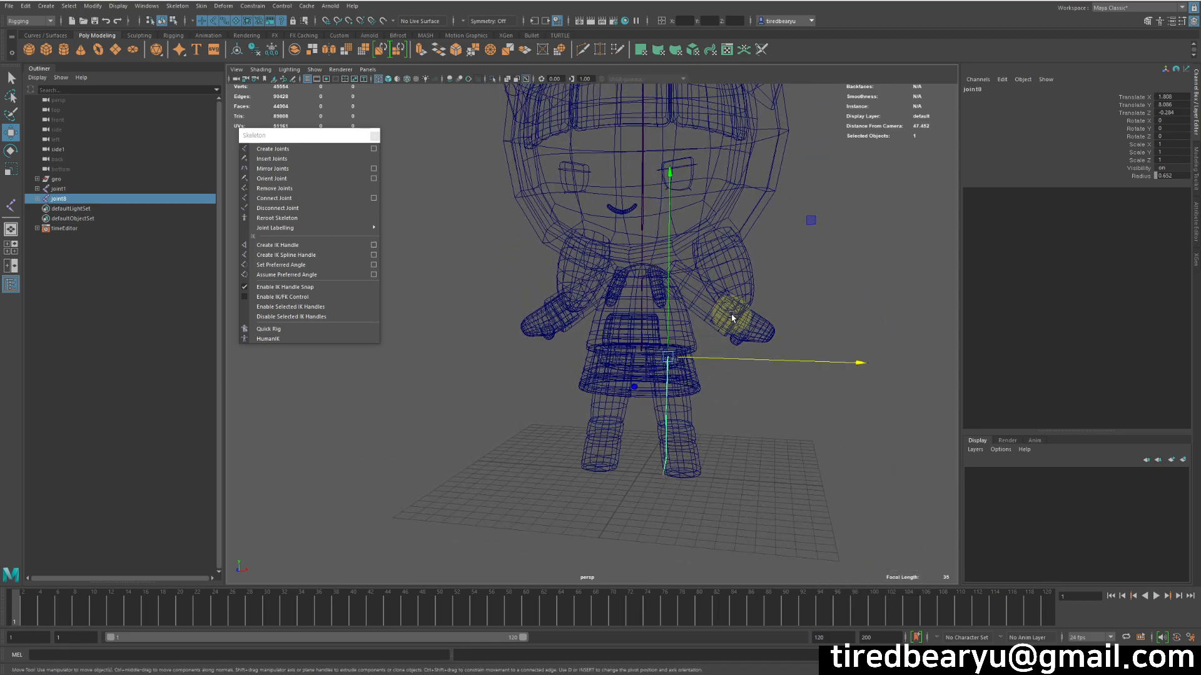
Start an arm chain in the front view with a clavicle joint beside the upper spine and a shoulder joint level with it.
{"action": "key", "text": "space"}
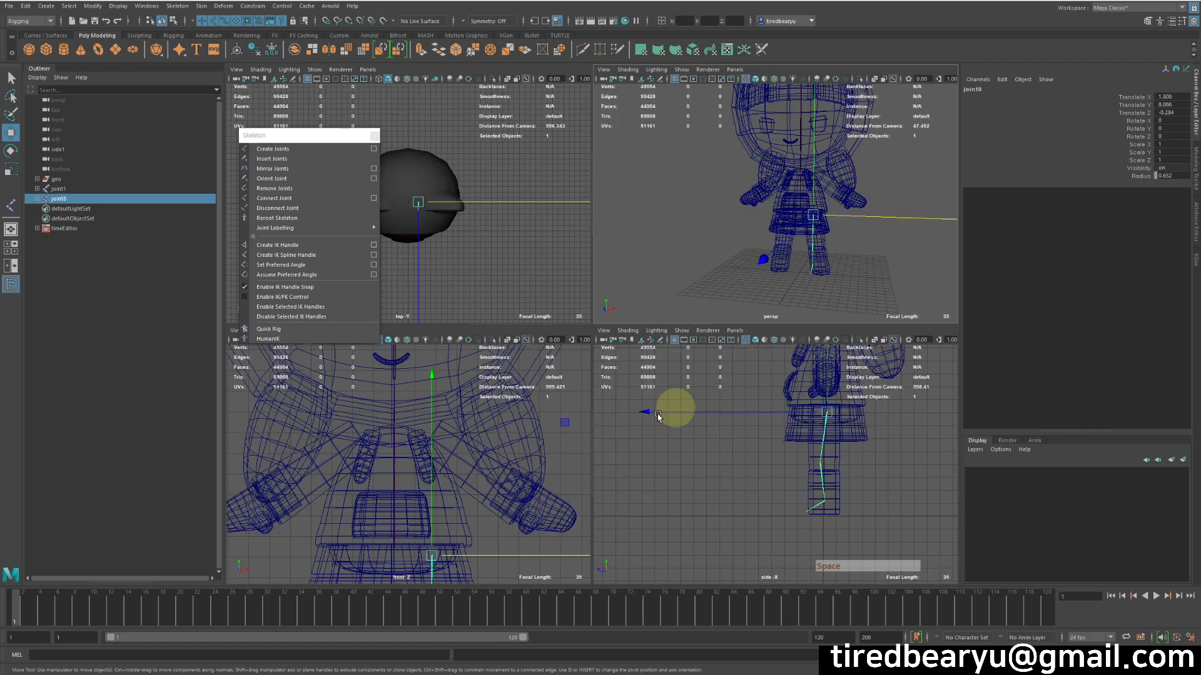
{"action": "key", "text": "space"}
{"action": "middle_click_drag", "start_coordinate": [503, 443], "coordinate": [556, 435], "text": "alt"}
{"action": "middle_click_drag", "start_coordinate": [705, 342], "coordinate": [616, 375], "text": "alt"}
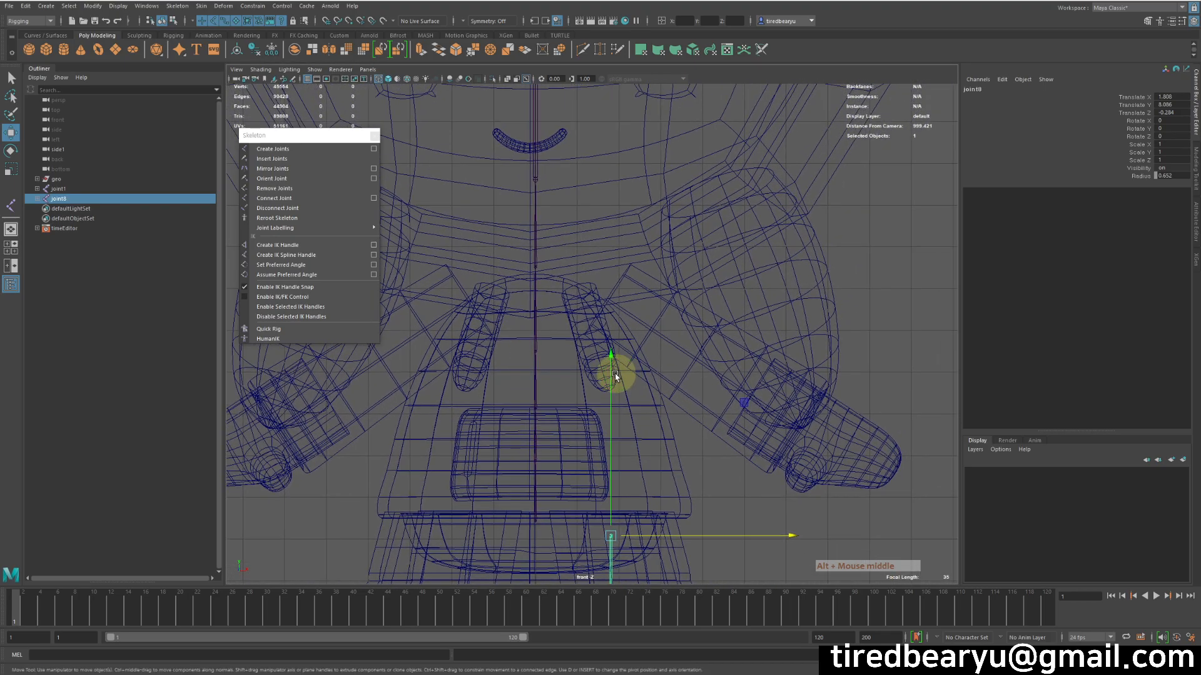
{"action": "left_click", "coordinate": [625, 344]}
{"action": "key", "text": "y"}
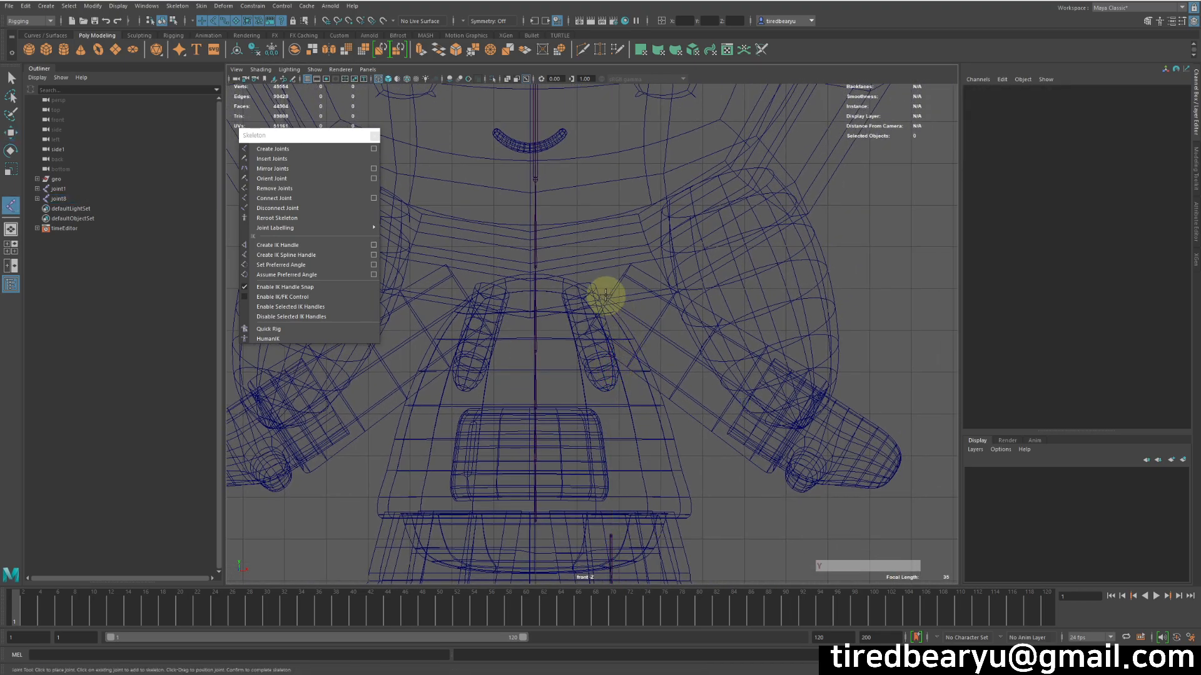
{"action": "left_click", "coordinate": [566, 320]}
{"action": "left_click", "coordinate": [627, 320], "text": "shift"}
Extend the arm chain horizontally outward with elbow, wrist and hand end joints, and finish it.
{"action": "left_click", "coordinate": [783, 347], "text": "shift"}
{"action": "left_click_drag", "start_coordinate": [782, 347], "coordinate": [732, 346], "text": "shift"}
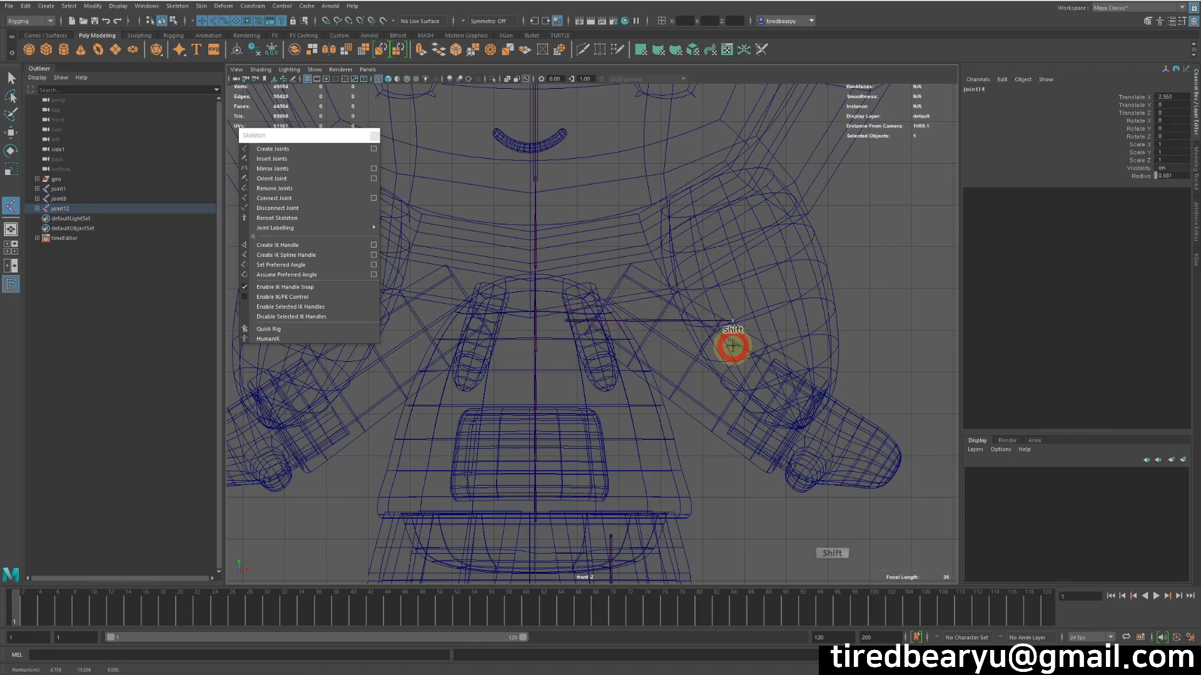
{"action": "left_click", "coordinate": [860, 336], "text": "shift"}
{"action": "left_click_drag", "start_coordinate": [848, 338], "coordinate": [837, 337], "text": "shift"}
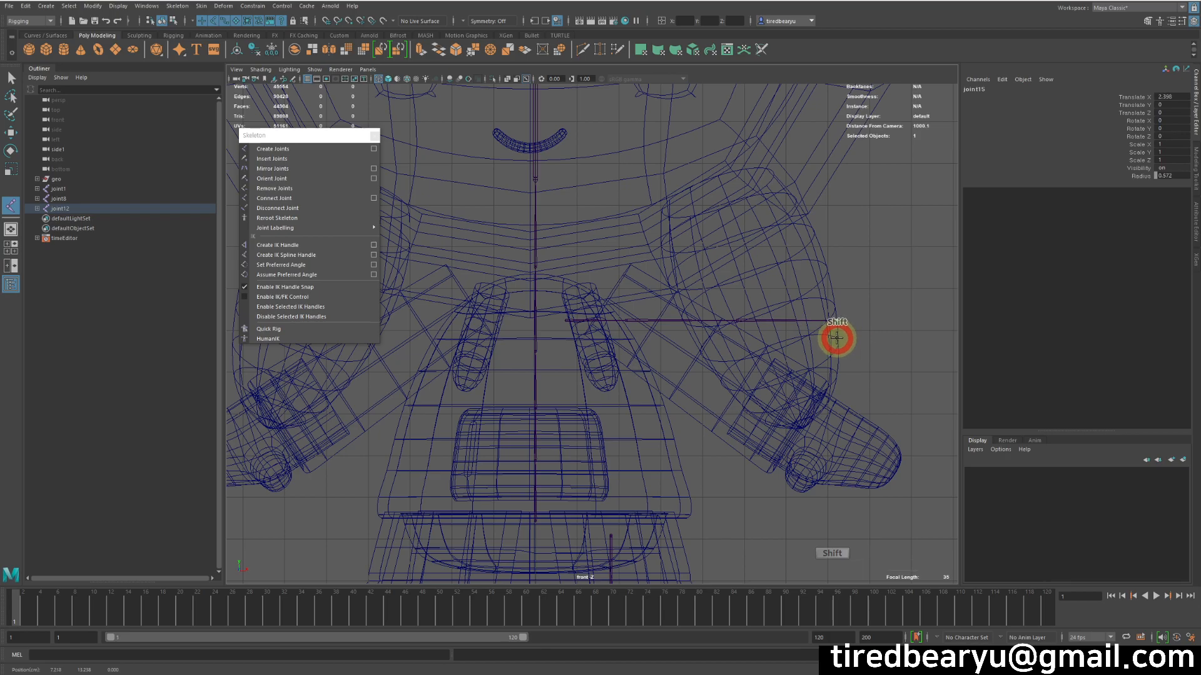
{"action": "left_click_drag", "start_coordinate": [909, 332], "coordinate": [834, 338], "text": "shift"}
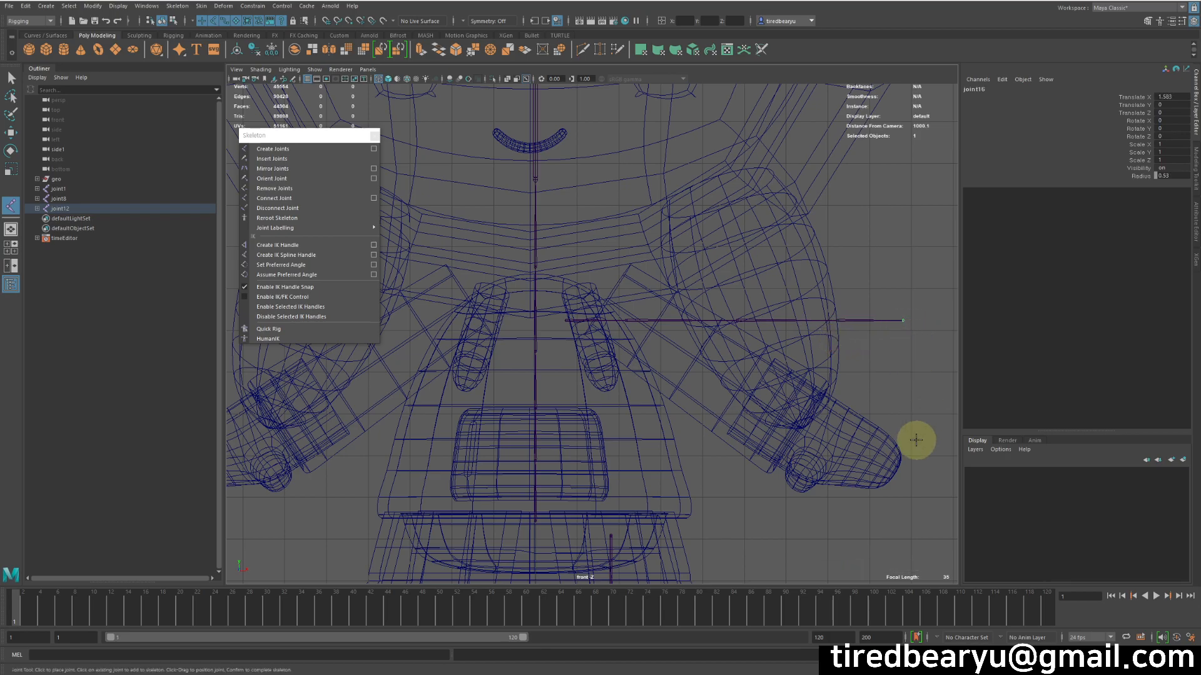
{"action": "key", "text": "Return"}
Select the spine, leg and arm chains together and examine their placement in the perspective view.
{"action": "key", "text": "space"}
{"action": "key", "text": "space"}
{"action": "left_click_drag", "start_coordinate": [858, 241], "coordinate": [764, 362], "text": "alt"}
{"action": "left_click", "coordinate": [764, 362]}
{"action": "left_click_drag", "start_coordinate": [610, 182], "coordinate": [799, 436]}
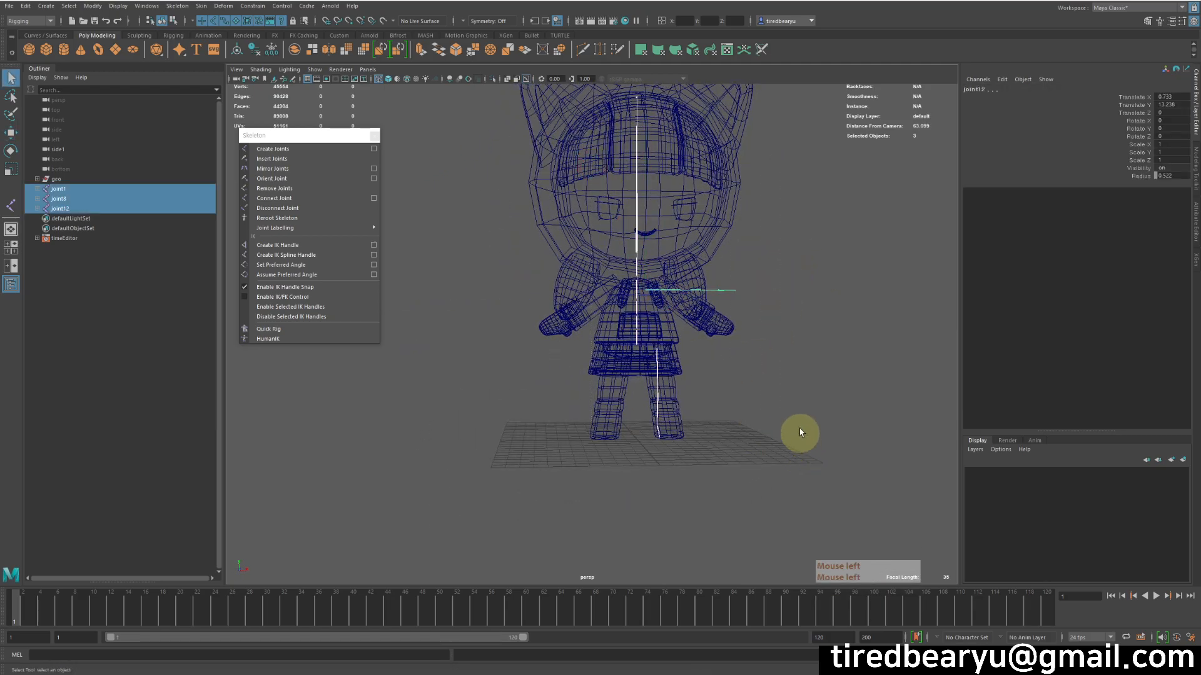
{"action": "left_click_drag", "start_coordinate": [731, 341], "coordinate": [685, 361], "text": "alt"}
{"action": "middle_click_drag", "start_coordinate": [734, 436], "coordinate": [776, 349], "text": "alt"}
{"action": "right_click_drag", "start_coordinate": [751, 358], "coordinate": [785, 352], "text": "alt"}
{"action": "middle_click_drag", "start_coordinate": [783, 343], "coordinate": [759, 375], "text": "alt"}
{"action": "right_click_drag", "start_coordinate": [797, 374], "coordinate": [866, 319], "text": "alt"}
{"action": "middle_click_drag", "start_coordinate": [865, 319], "coordinate": [745, 341], "text": "alt"}
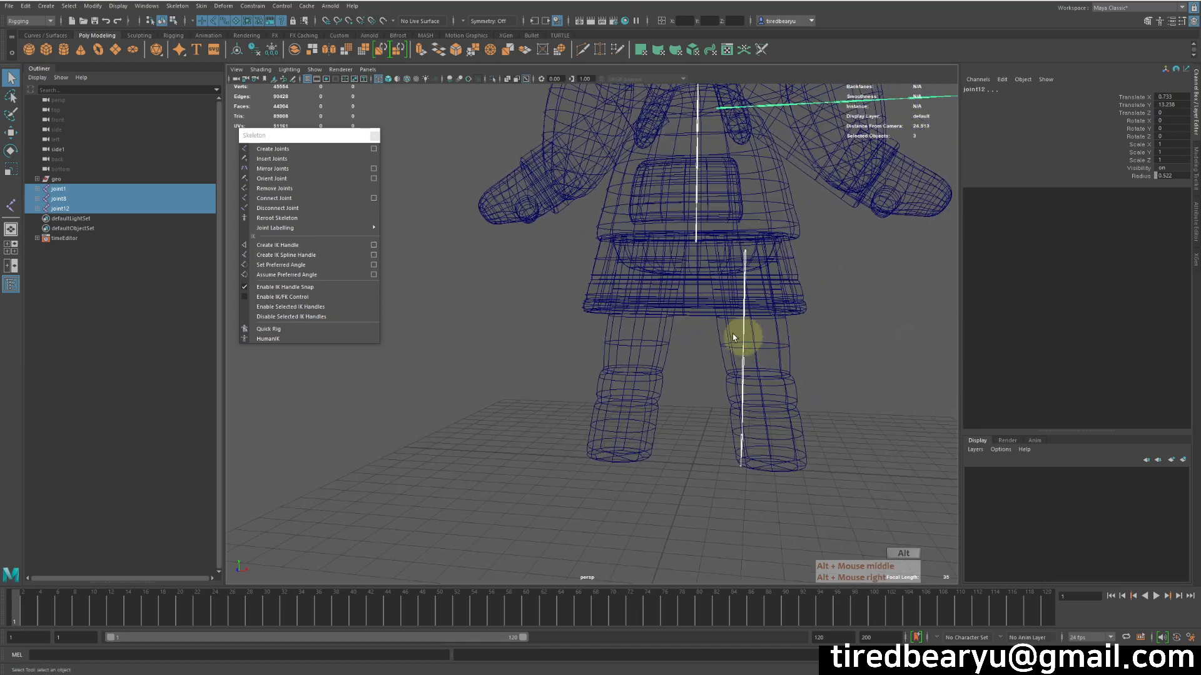
Rotate the leg chain outward about 8.7 degrees from the hip joint to follow the leg's slant in the front view.
{"action": "left_click", "coordinate": [736, 330]}
{"action": "key", "text": "space"}
{"action": "key", "text": "space"}
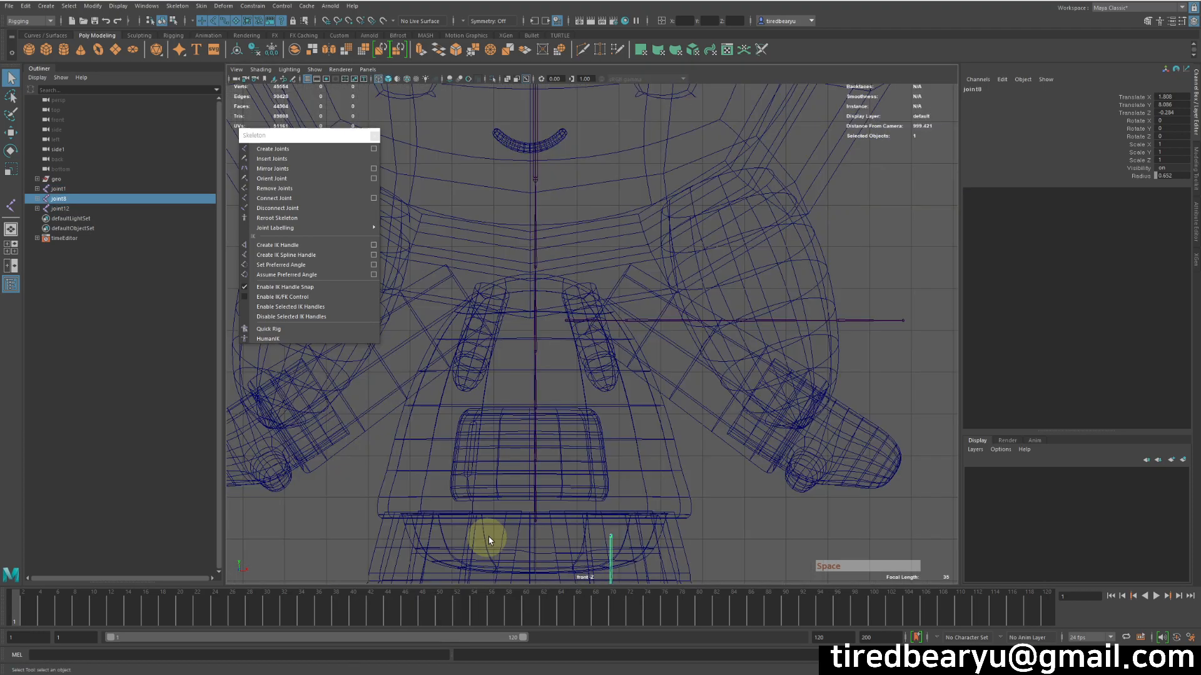
{"action": "right_click_drag", "start_coordinate": [482, 536], "coordinate": [513, 438], "text": "alt"}
{"action": "middle_click_drag", "start_coordinate": [513, 438], "coordinate": [592, 252], "text": "alt"}
{"action": "right_click_drag", "start_coordinate": [592, 252], "coordinate": [713, 308], "text": "alt"}
{"action": "key", "text": "e"}
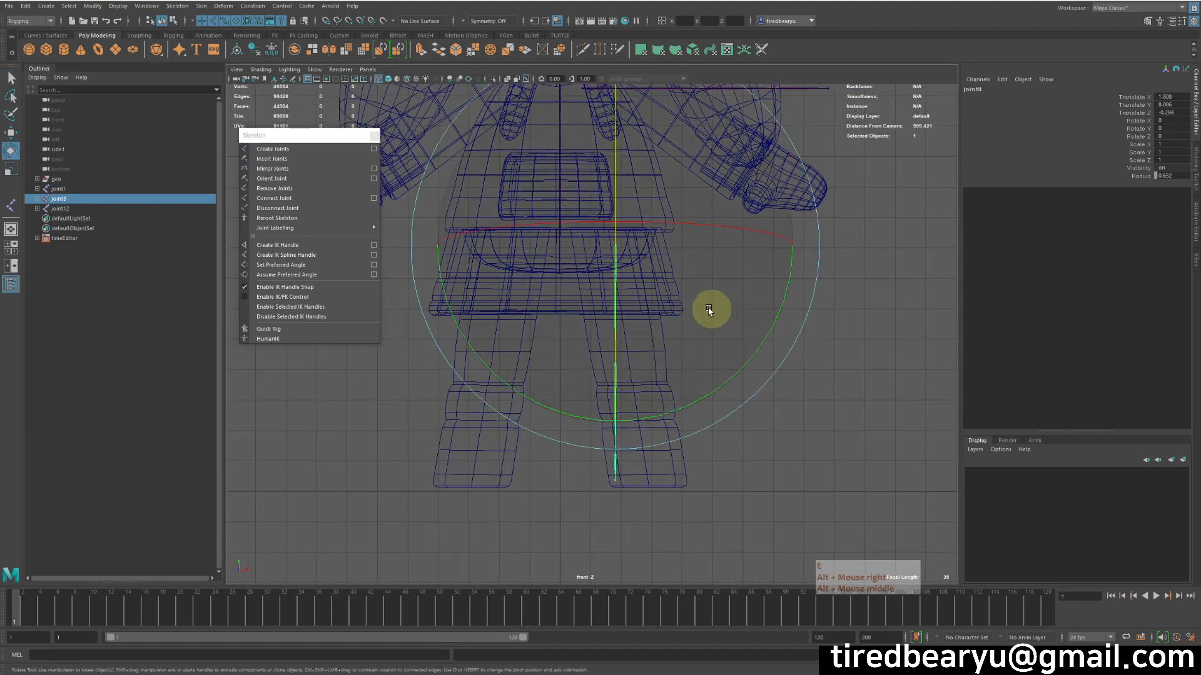
{"action": "left_click_drag", "start_coordinate": [738, 370], "coordinate": [769, 357]}
Shift the leg chain slightly inward to about 1.6 on X to center it in the leg.
{"action": "key", "text": "w"}
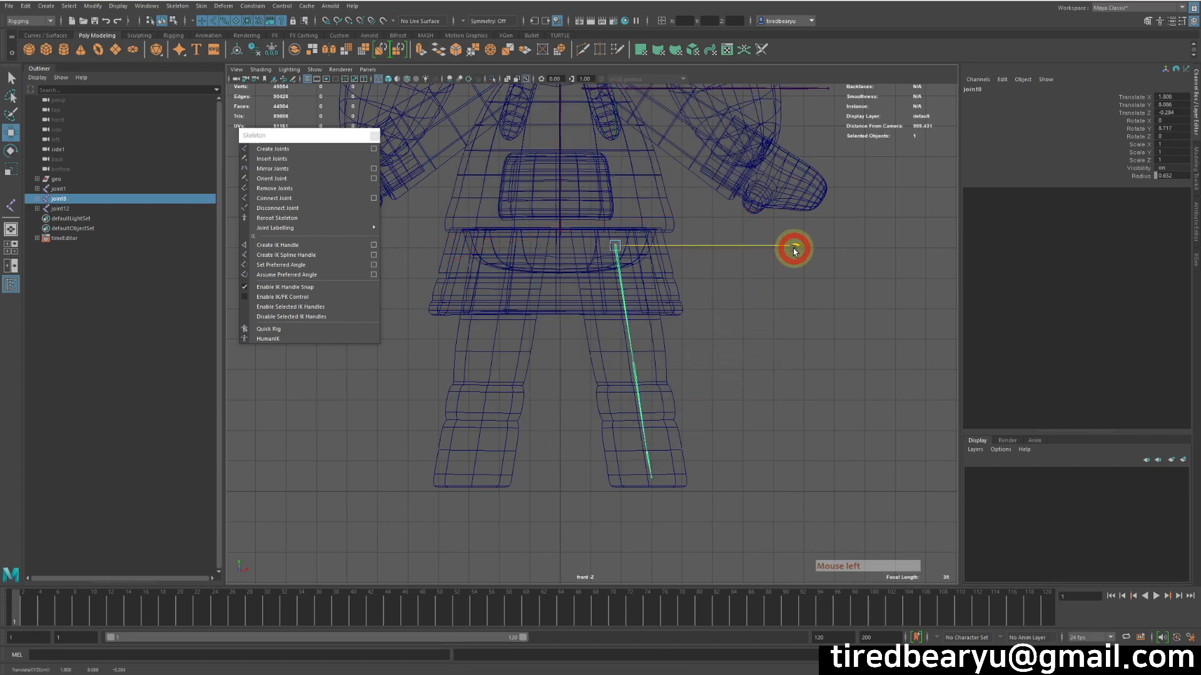
{"action": "left_click_drag", "start_coordinate": [791, 250], "coordinate": [788, 250]}
{"action": "key", "text": "q"}
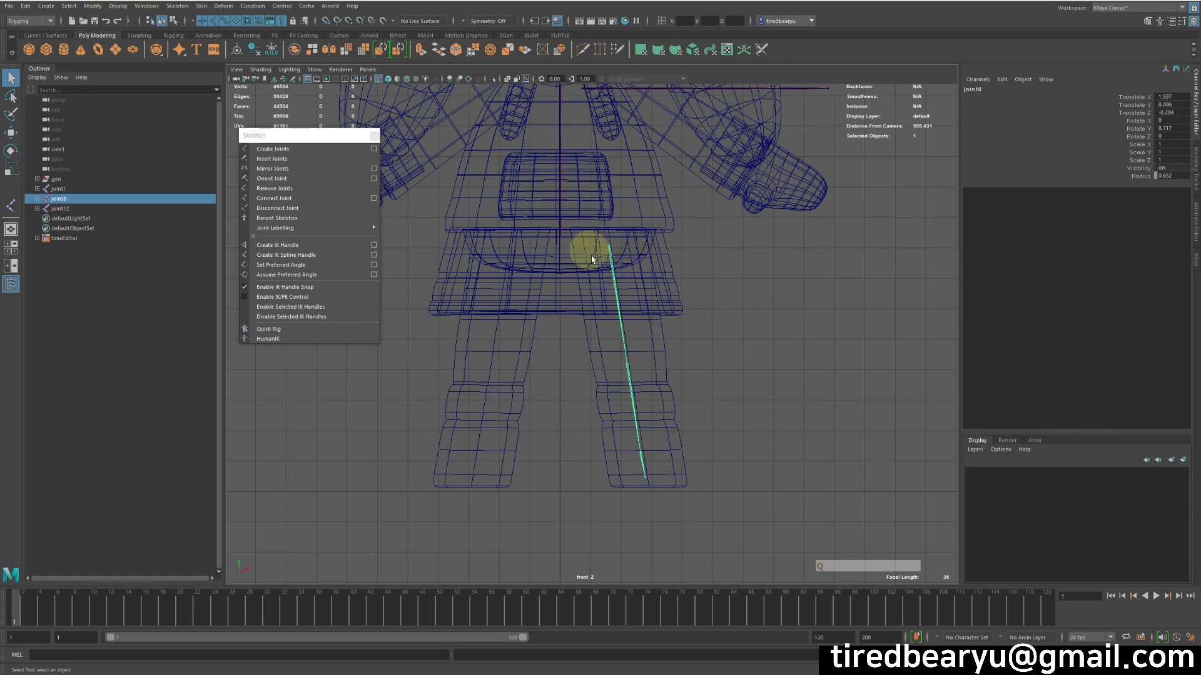
Try moving the leg's hip joint and its knee joint in turn, undoing each move.
{"action": "key", "text": "w"}
{"action": "middle_click_drag", "start_coordinate": [619, 249], "coordinate": [739, 262]}
{"action": "key", "text": "z"}
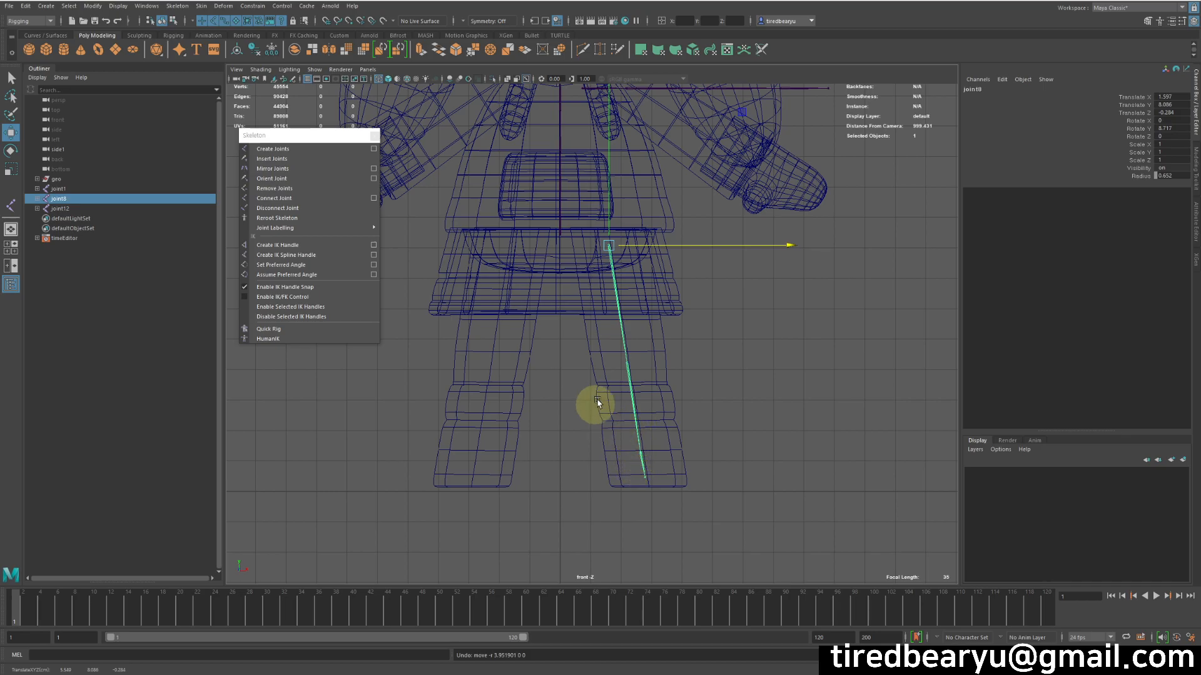
{"action": "key", "text": "Down"}
{"action": "middle_click_drag", "start_coordinate": [804, 394], "coordinate": [812, 429]}
{"action": "key", "text": "z"}
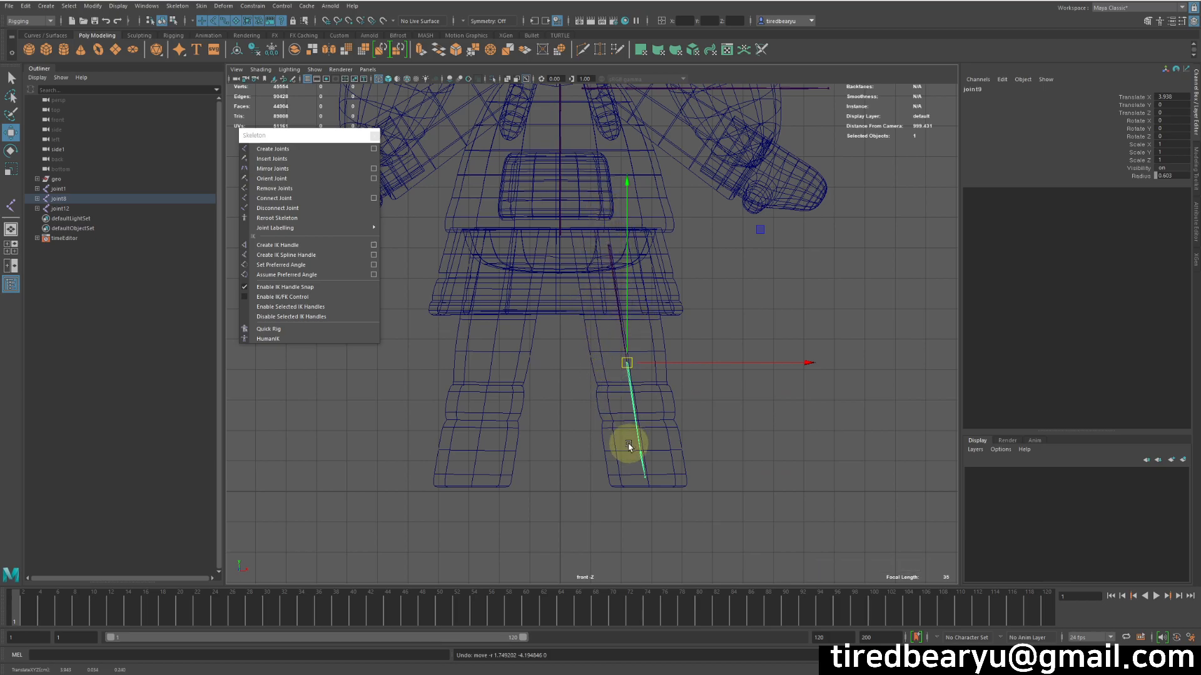
Parent the leg chain under the spine's root joint at the pelvis.
{"action": "left_click", "coordinate": [798, 525]}
{"action": "left_click_drag", "start_coordinate": [620, 321], "coordinate": [743, 361]}
{"action": "middle_click_drag", "start_coordinate": [700, 354], "coordinate": [736, 416], "text": "alt"}
{"action": "key", "text": "q"}
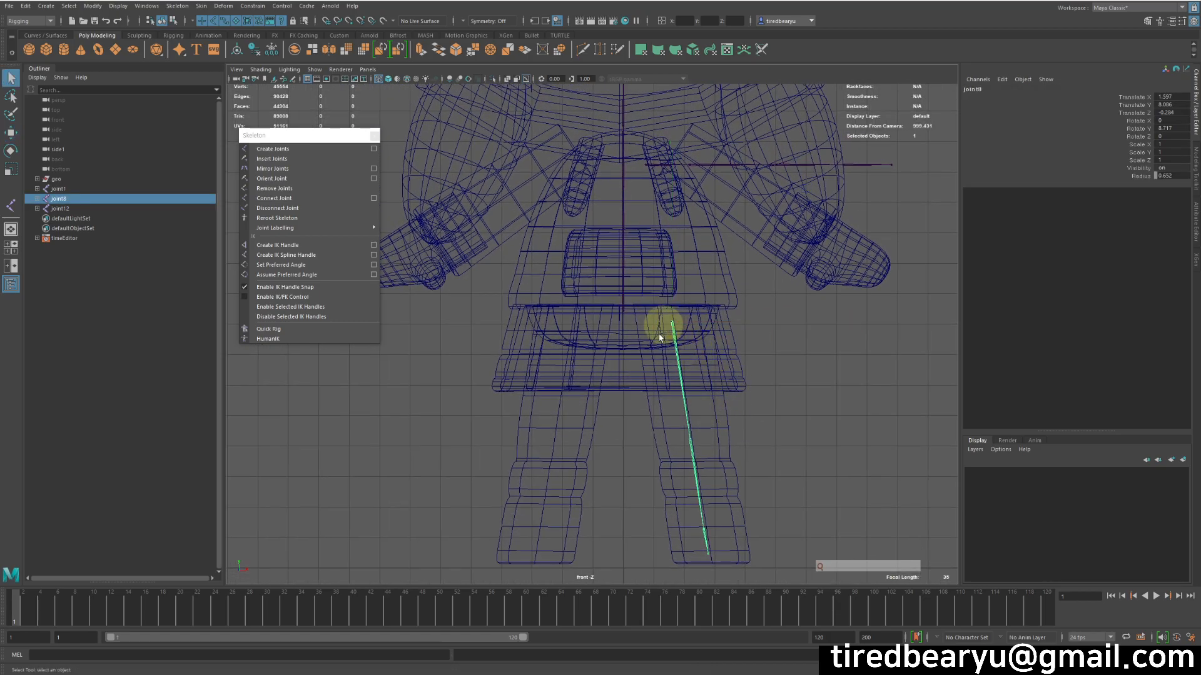
{"action": "middle_click_drag", "start_coordinate": [673, 388], "coordinate": [692, 304], "text": "alt"}
{"action": "scroll", "coordinate": [681, 251], "scroll_direction": "up", "scroll_amount": 3}
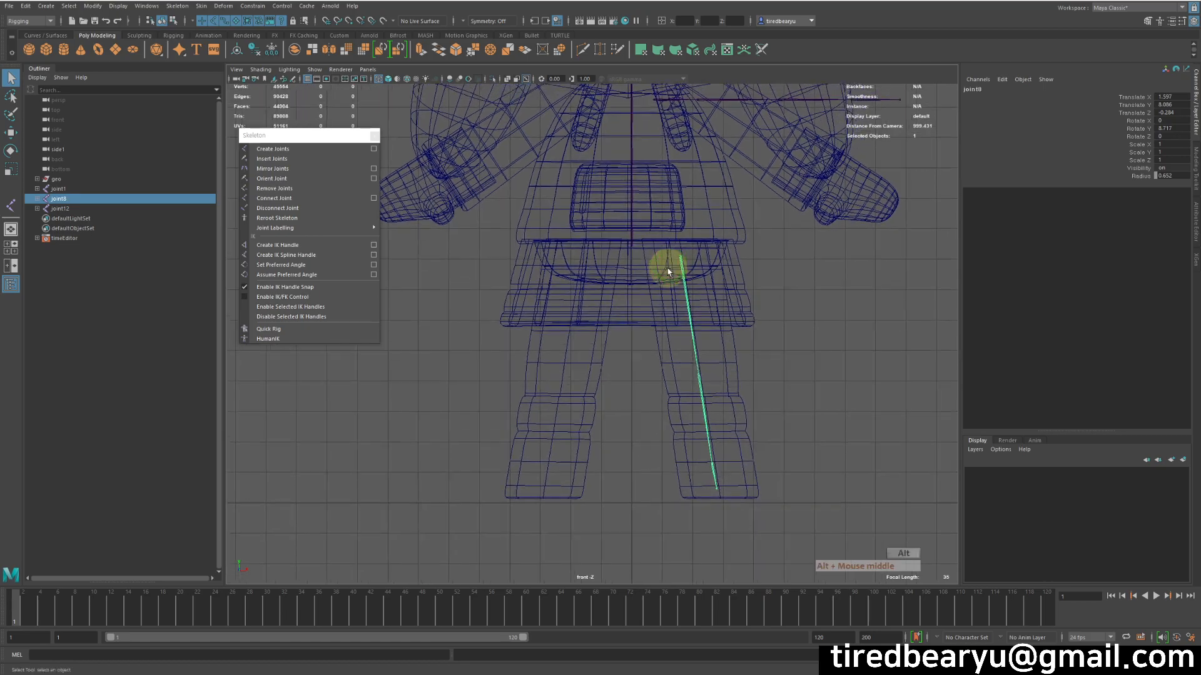
{"action": "key", "text": "w"}
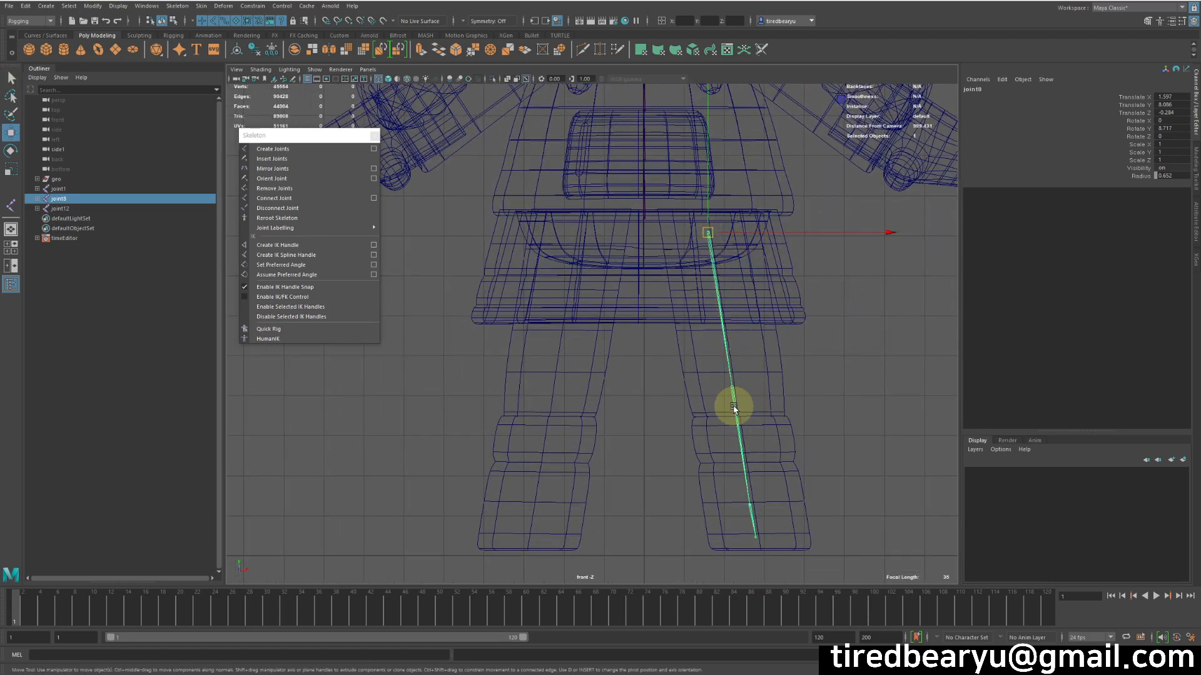
{"action": "middle_click_drag", "start_coordinate": [716, 367], "coordinate": [703, 407], "text": "alt"}
{"action": "key", "text": "w"}
{"action": "left_click", "coordinate": [648, 278], "text": "shift"}
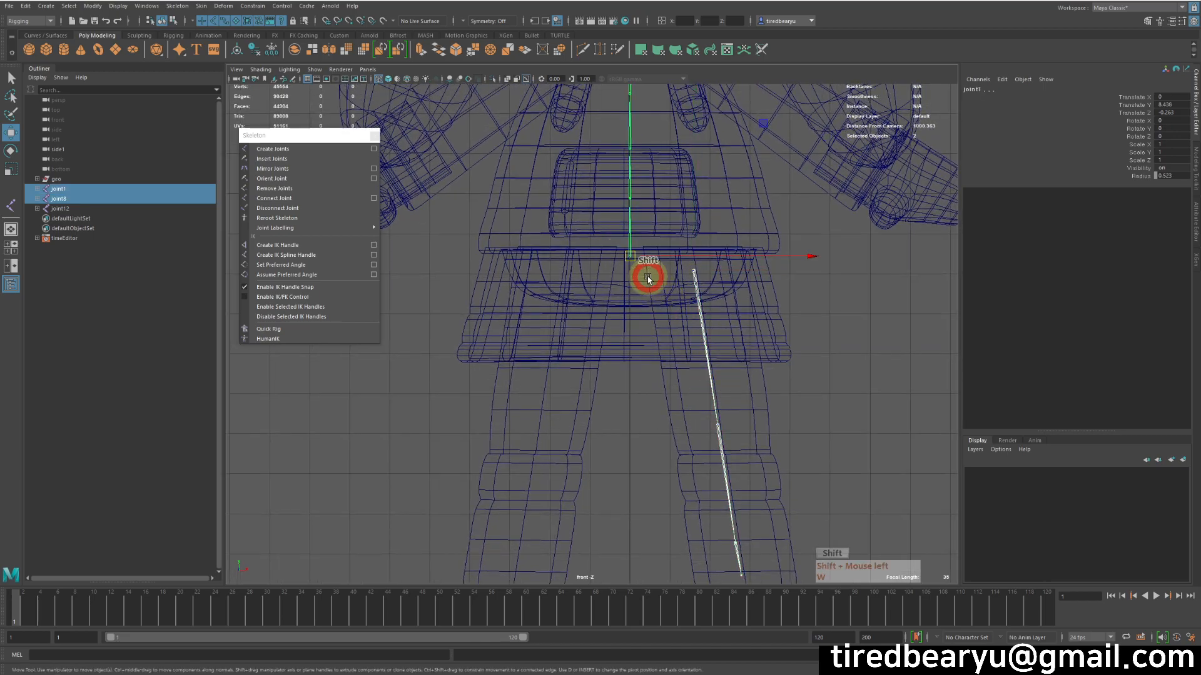
{"action": "left_click", "coordinate": [684, 281]}
{"action": "left_click", "coordinate": [764, 343]}
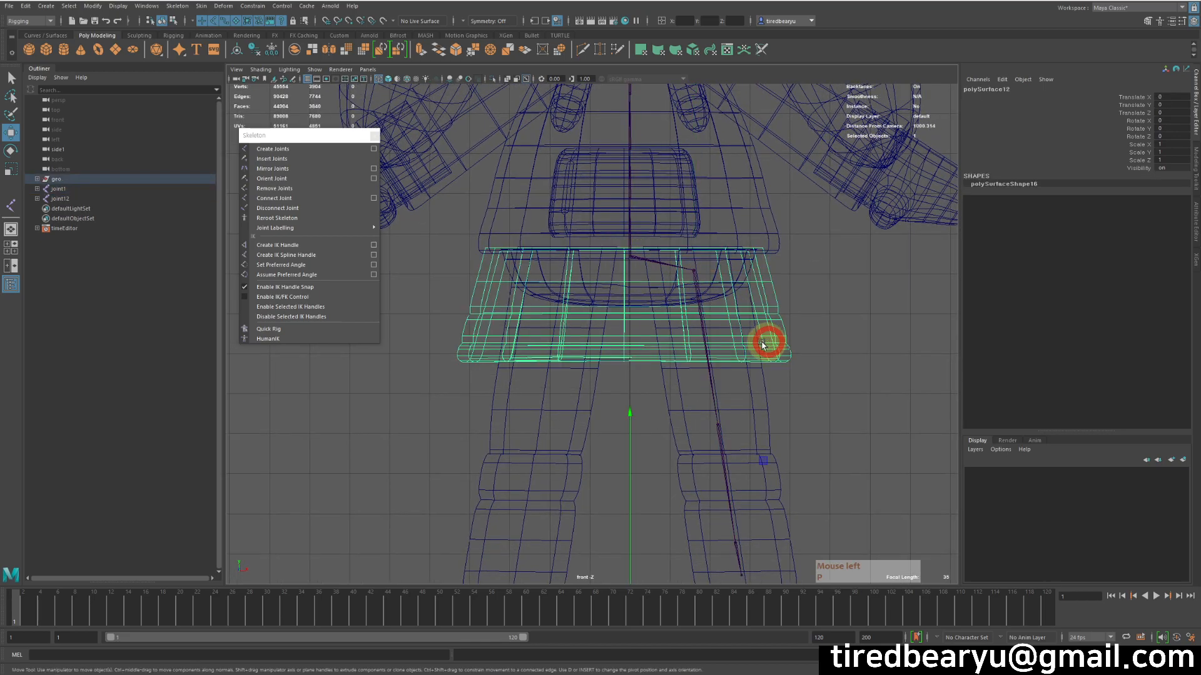
Test the leg's attachment by moving the spine's root joint, and undo the move.
{"action": "left_click_drag", "start_coordinate": [587, 196], "coordinate": [689, 338]}
{"action": "middle_click_drag", "start_coordinate": [714, 341], "coordinate": [691, 324]}
{"action": "key", "text": "z"}
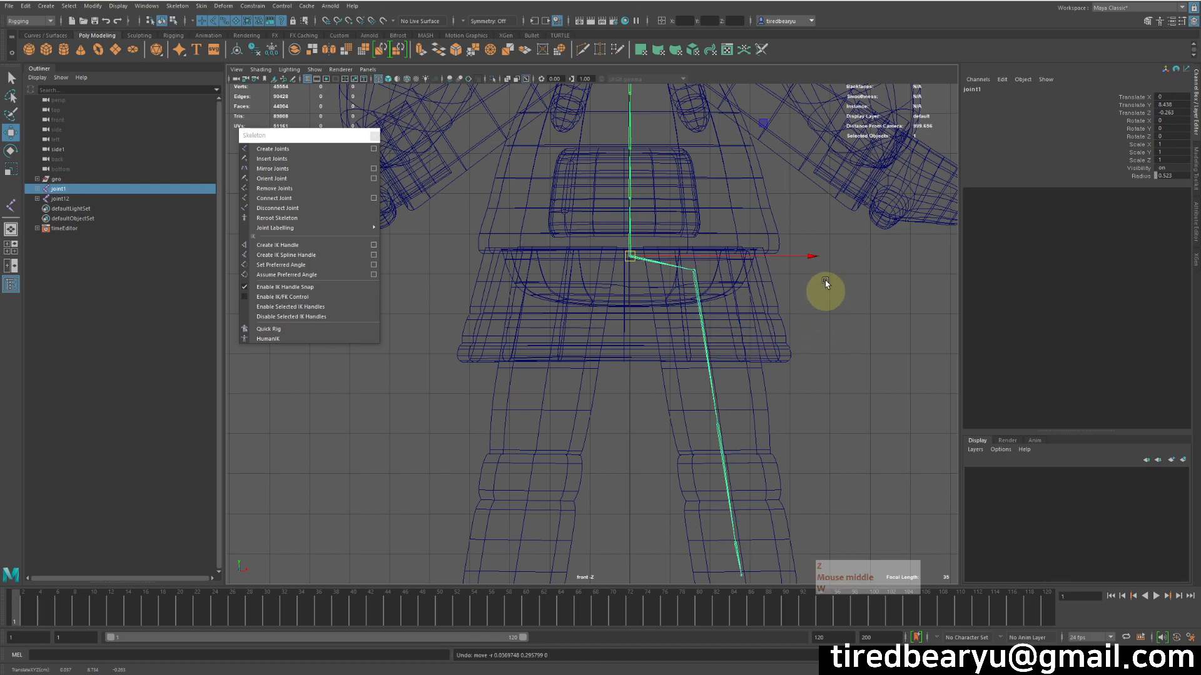
Raise the arm chain to about 15.8 on Y and rotate its first joint to about -5.4 degrees on Z.
{"action": "middle_click_drag", "start_coordinate": [822, 235], "coordinate": [742, 460], "text": "alt"}
{"action": "left_click_drag", "start_coordinate": [628, 213], "coordinate": [609, 416]}
{"action": "middle_click_drag", "start_coordinate": [651, 359], "coordinate": [669, 309], "text": "alt"}
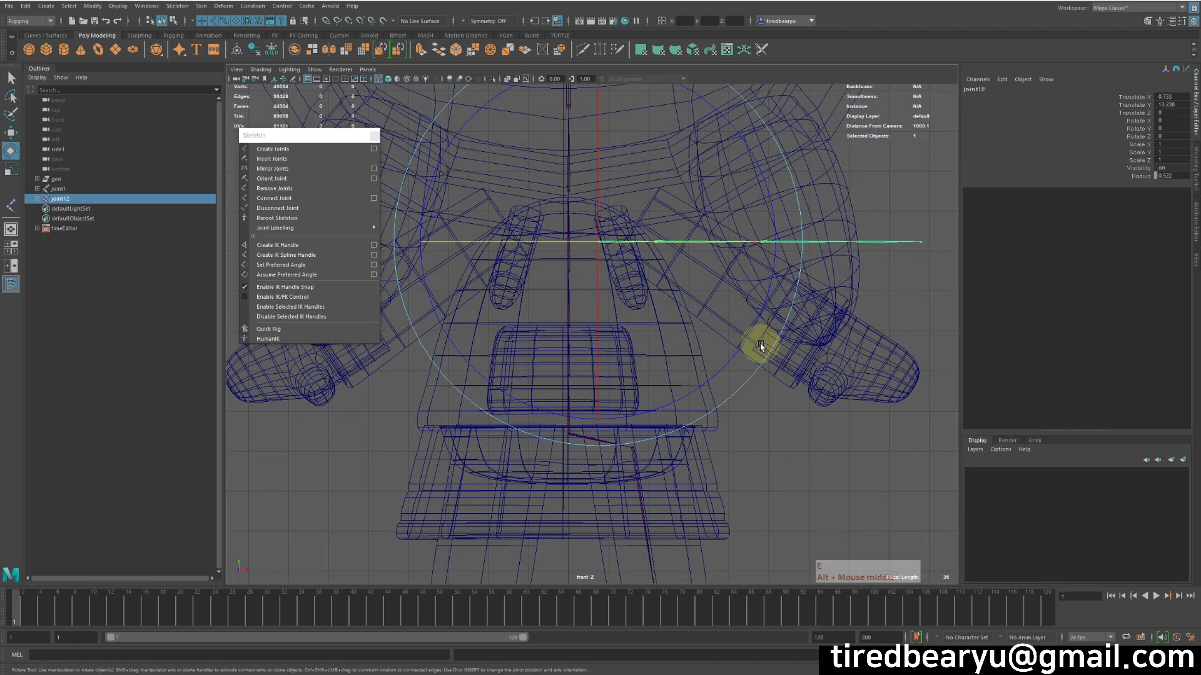
{"action": "key", "text": "e"}
{"action": "key", "text": "q"}
{"action": "key", "text": "w"}
{"action": "mouse_move", "coordinate": [624, 245]}
{"action": "middle_mouse_down"}
{"action": "mouse_move", "coordinate": [625, 273]}
{"action": "mouse_move", "coordinate": [611, 250]}
{"action": "middle_mouse_up"}
{"action": "left_click_drag", "start_coordinate": [635, 210], "coordinate": [657, 238]}
{"action": "left_click_drag", "start_coordinate": [602, 175], "coordinate": [627, 265]}
{"action": "key", "text": "e"}
{"action": "middle_click_drag", "start_coordinate": [802, 212], "coordinate": [804, 228]}
Rotate the upper-arm joint downward to about -28 degrees on Z so the chain follows the sleeve.
{"action": "key", "text": "q"}
{"action": "left_click", "coordinate": [664, 276]}
{"action": "key", "text": "e"}
{"action": "middle_click_drag", "start_coordinate": [665, 276], "coordinate": [884, 374]}
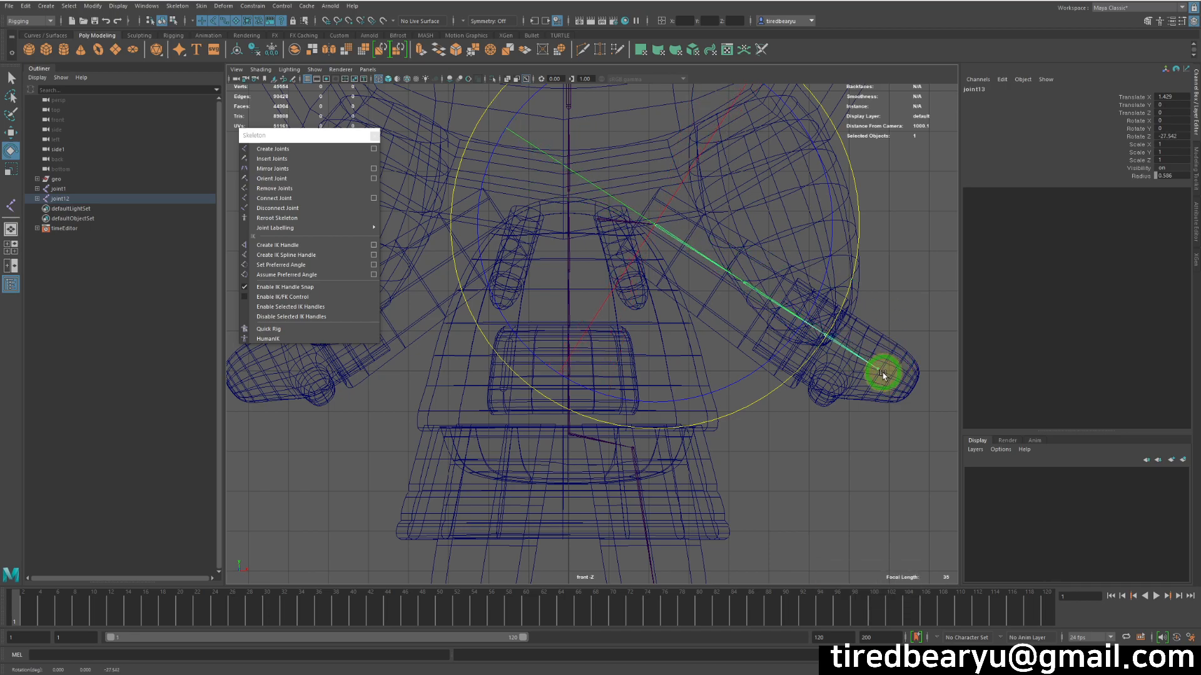
{"action": "key", "text": "q"}
{"action": "left_click", "coordinate": [863, 375]}
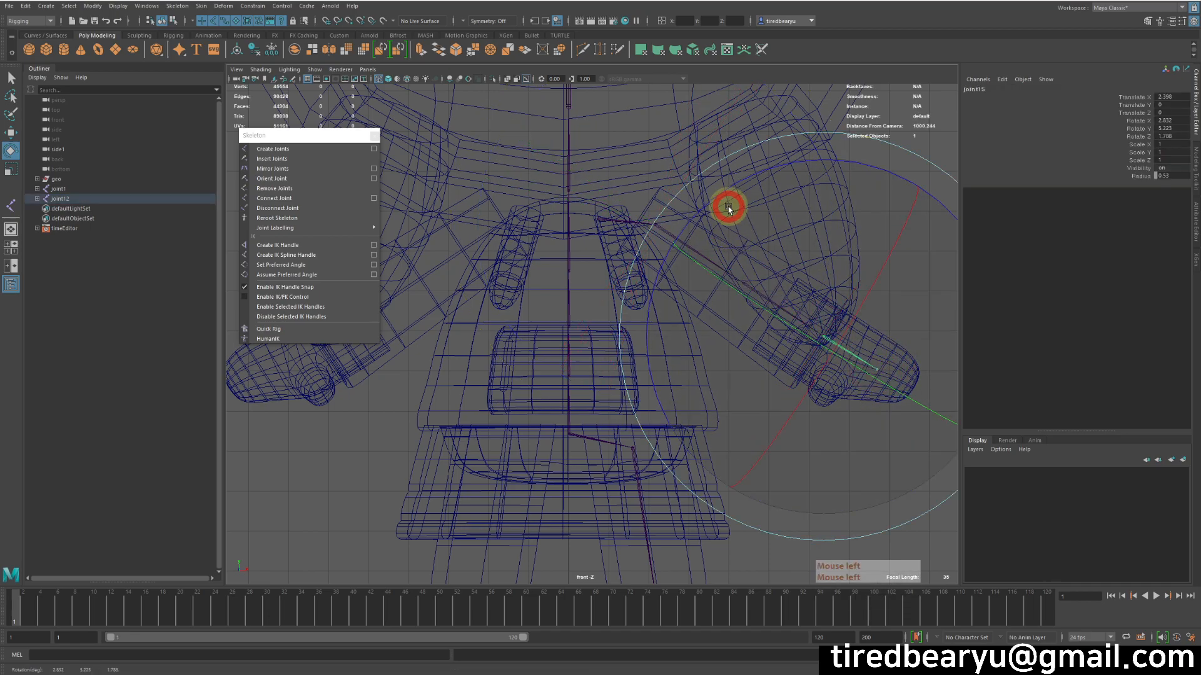
Lengthen the forearm by scaling the elbow joint to about 1.08 on X, and freeze its transformations.
{"action": "left_click_drag", "start_coordinate": [749, 226], "coordinate": [753, 327]}
{"action": "key", "text": "r"}
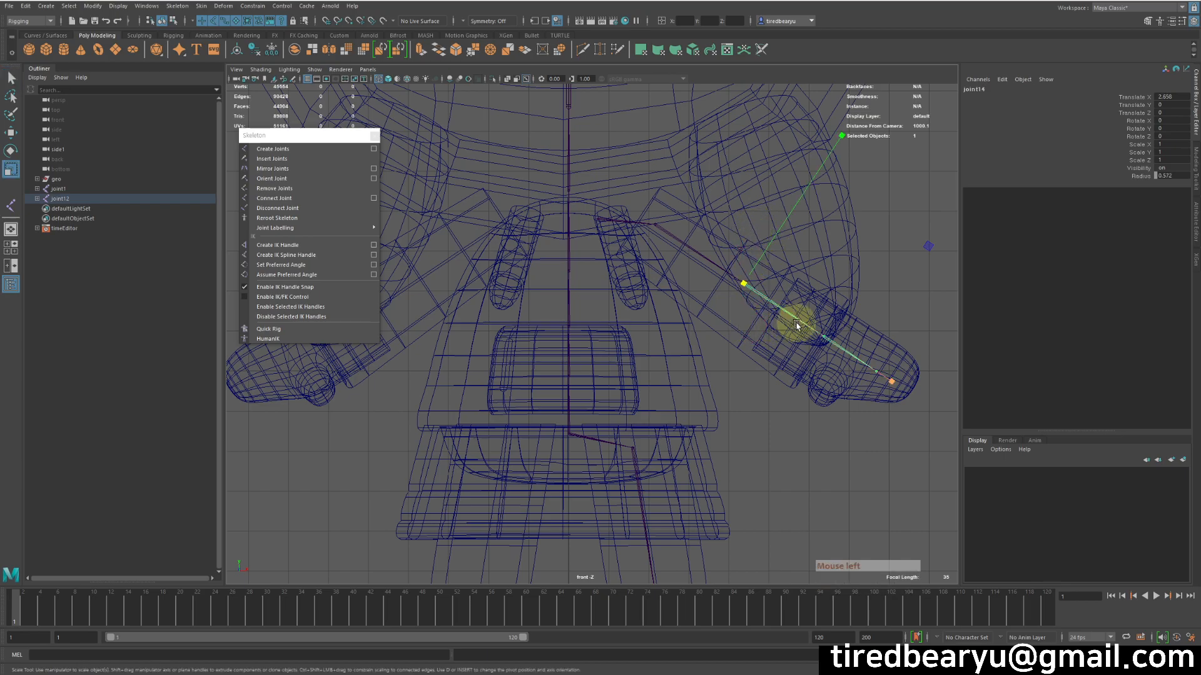
{"action": "left_click_drag", "start_coordinate": [900, 384], "coordinate": [881, 369]}
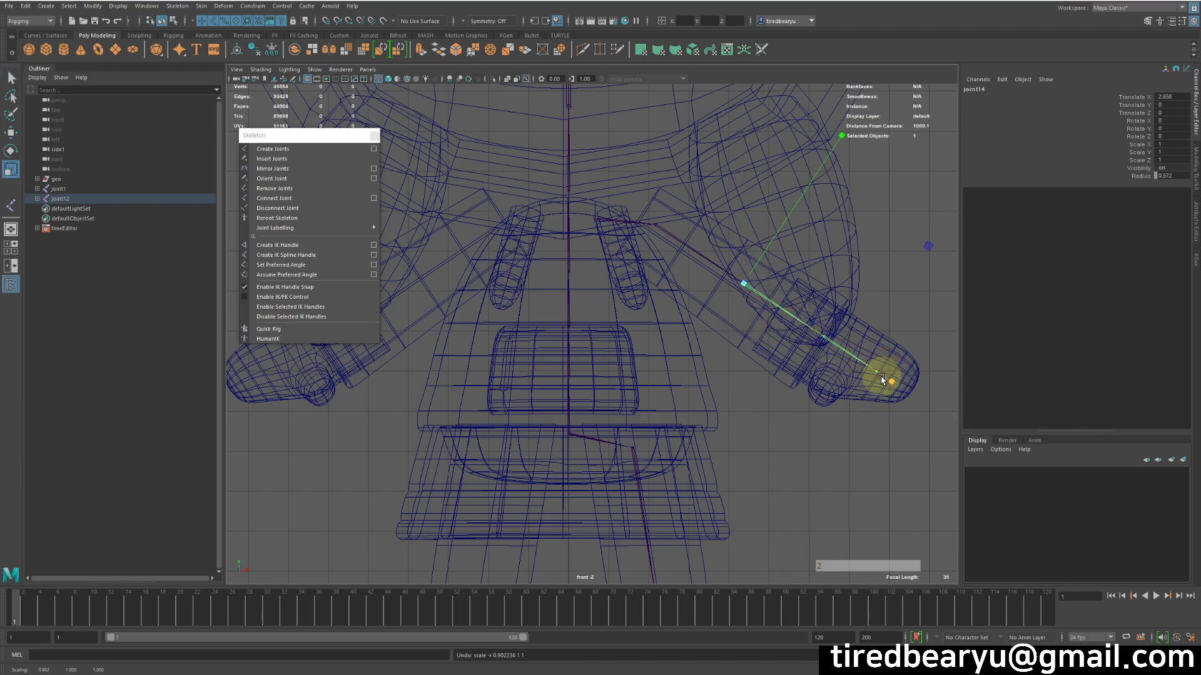
{"action": "left_click_drag", "start_coordinate": [896, 388], "coordinate": [908, 390]}
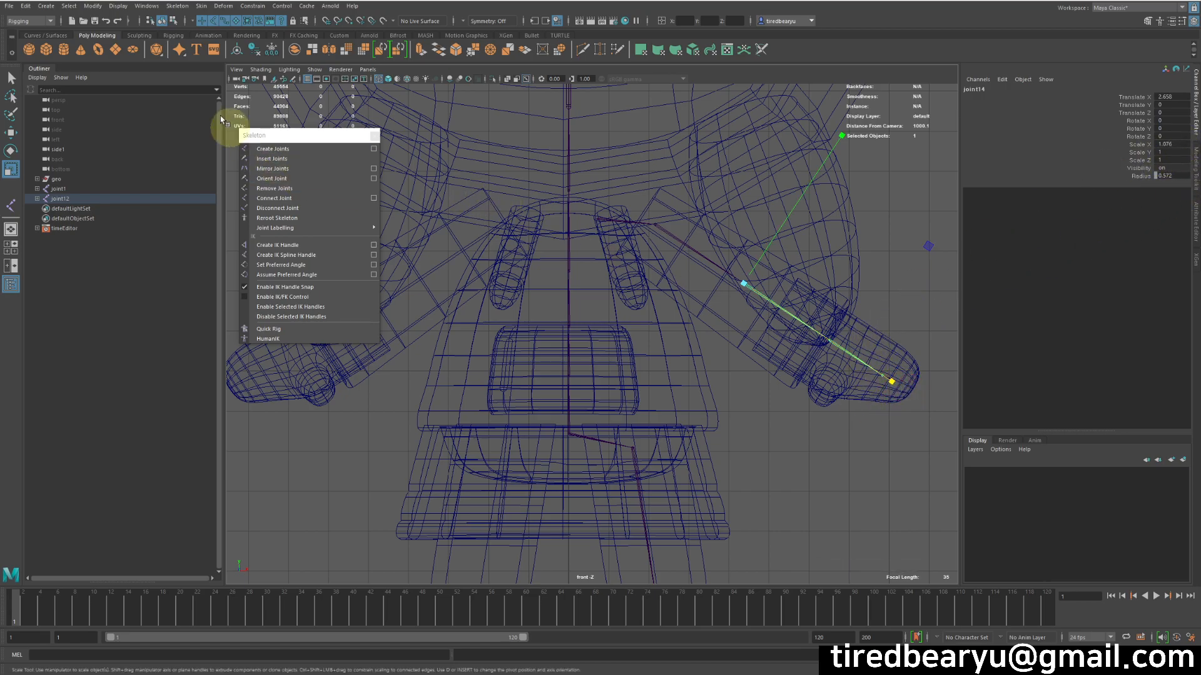
{"action": "left_click", "coordinate": [119, 6]}
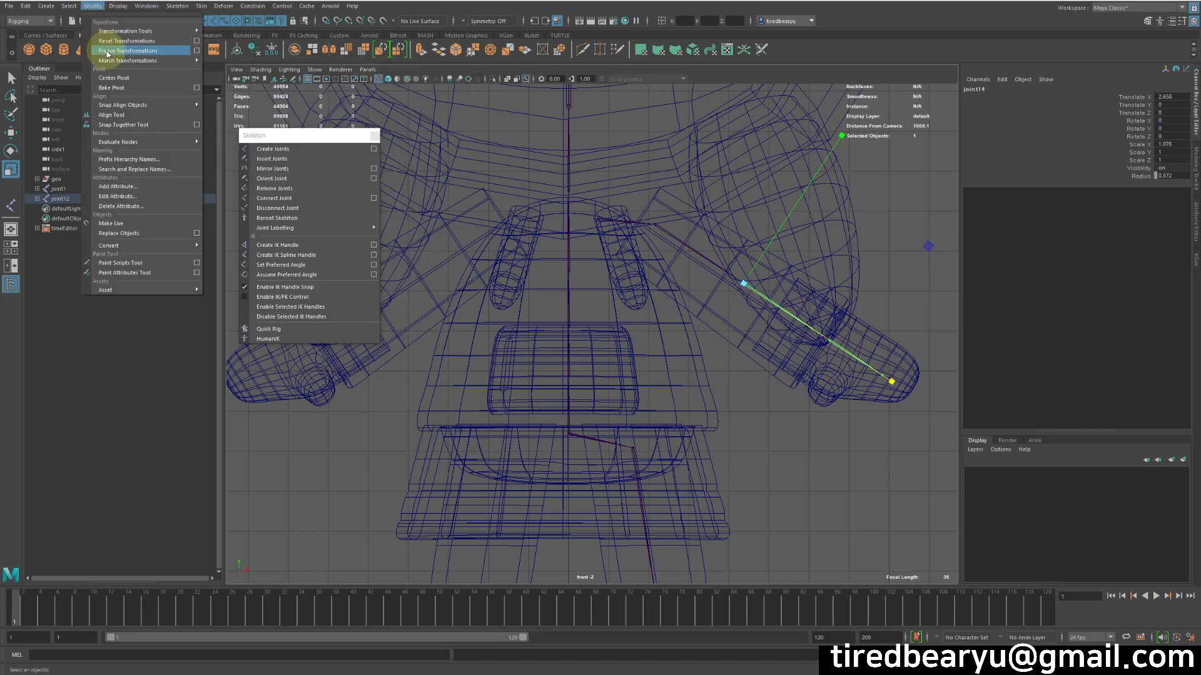
{"action": "left_click", "coordinate": [101, 45]}
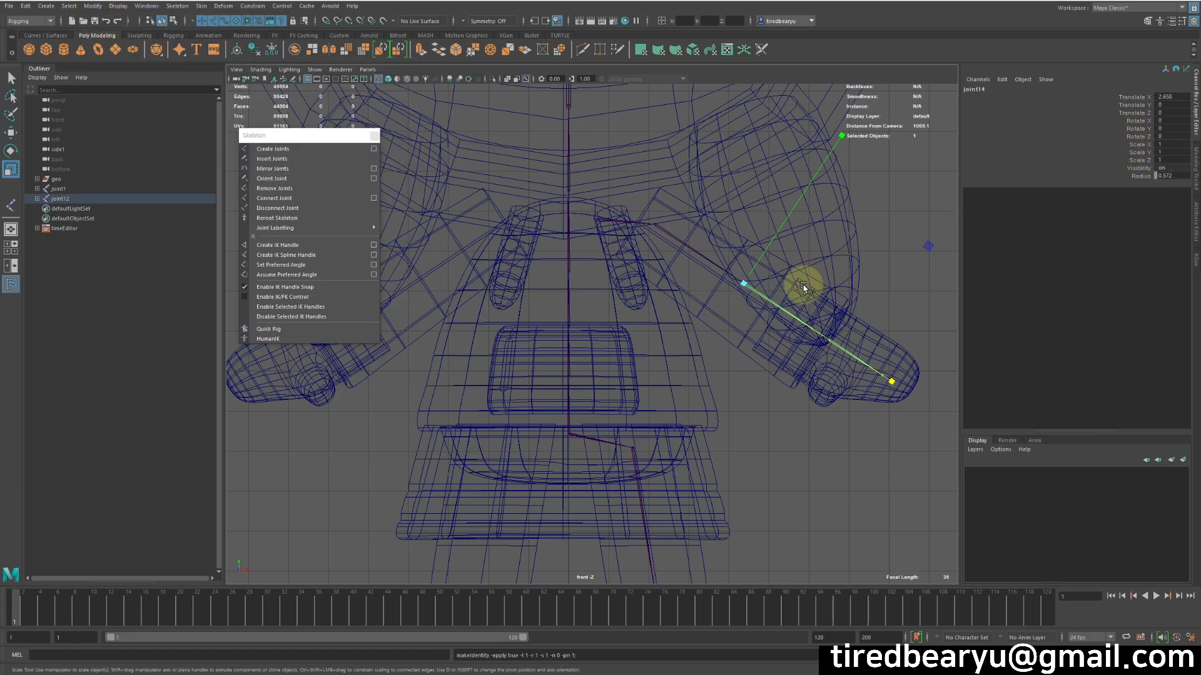
Select the arm chain from its first joint and examine its fit in the shaded perspective view.
{"action": "left_click", "coordinate": [845, 291]}
{"action": "left_click_drag", "start_coordinate": [671, 193], "coordinate": [692, 295]}
{"action": "key", "text": "space"}
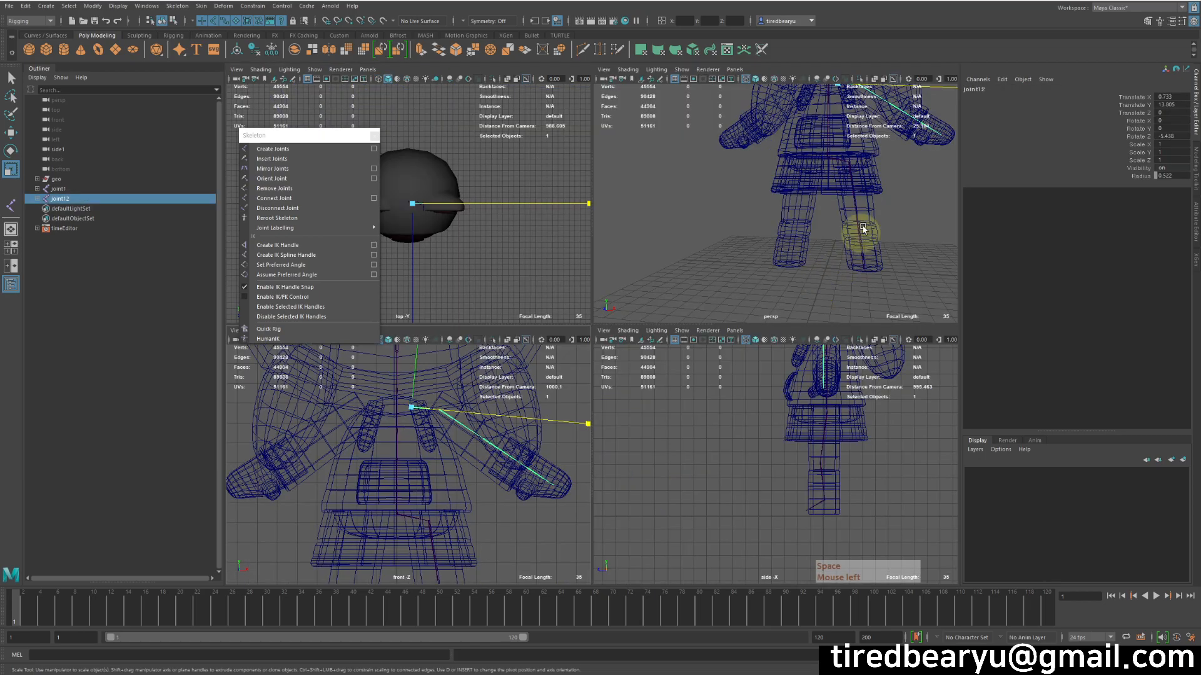
{"action": "key", "text": "space"}
{"action": "mouse_move", "coordinate": [849, 235]}
{"action": "left_mouse_down", "text": "alt"}
{"action": "mouse_move", "coordinate": [707, 268]}
{"action": "mouse_move", "coordinate": [697, 293]}
{"action": "left_mouse_up", "text": "alt"}
{"action": "key", "text": "5"}
{"action": "right_click_drag", "start_coordinate": [780, 321], "coordinate": [698, 297], "text": "alt"}
{"action": "mouse_move", "coordinate": [698, 297]}
{"action": "left_mouse_down", "text": "alt"}
{"action": "mouse_move", "coordinate": [664, 265]}
{"action": "mouse_move", "coordinate": [743, 272]}
{"action": "left_mouse_up", "text": "alt"}
{"action": "right_click_drag", "start_coordinate": [743, 272], "coordinate": [799, 273], "text": "alt"}
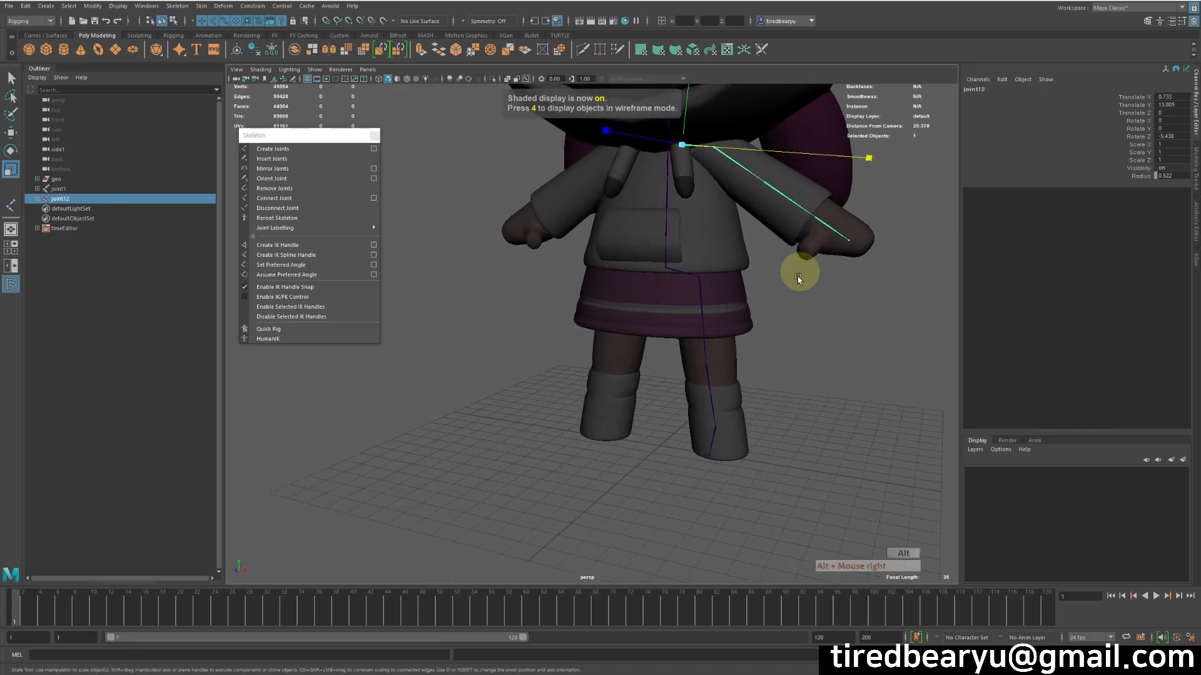
{"action": "middle_click_drag", "start_coordinate": [733, 247], "coordinate": [651, 378], "text": "alt"}
{"action": "key", "text": "4"}
{"action": "left_click_drag", "start_coordinate": [651, 378], "coordinate": [651, 340], "text": "alt"}
Parent the selected arm chain under the spine's chest joint.
{"action": "key", "text": "q"}
{"action": "left_click", "coordinate": [615, 244], "text": "shift"}
{"action": "left_click_drag", "start_coordinate": [623, 256], "coordinate": [678, 321], "text": "alt"}
{"action": "key", "text": "p"}
{"action": "left_click", "coordinate": [678, 303]}
{"action": "right_click_drag", "start_coordinate": [678, 321], "coordinate": [728, 332], "text": "alt"}
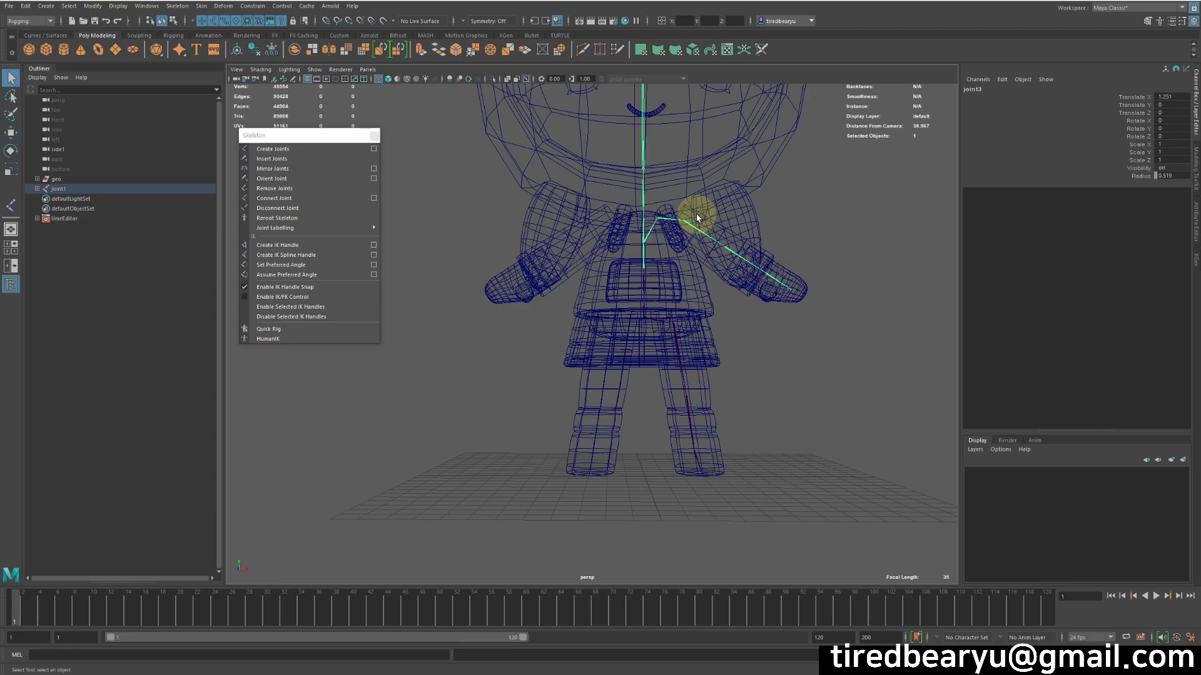
Select the leg chain from its hip joint and open the Mirror Joints options.
{"action": "left_click", "coordinate": [681, 358]}
{"action": "left_click_drag", "start_coordinate": [729, 370], "coordinate": [759, 365], "text": "alt"}
{"action": "middle_click_drag", "start_coordinate": [759, 365], "coordinate": [684, 344], "text": "alt"}
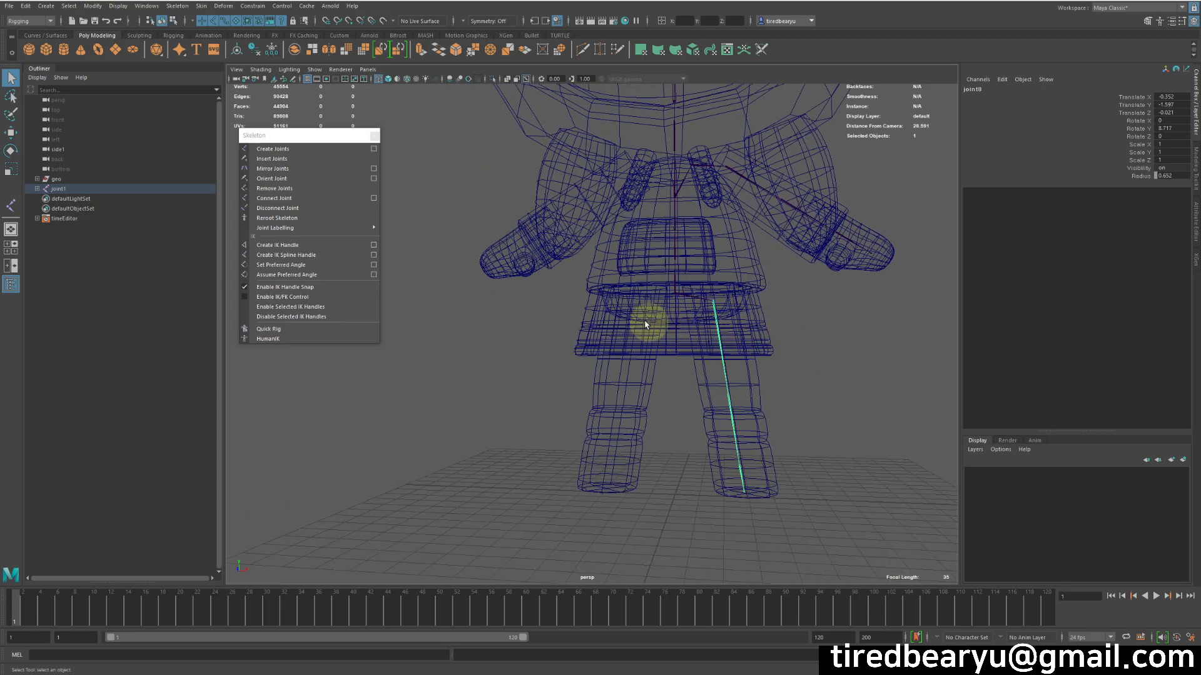
{"action": "left_click", "coordinate": [373, 169]}
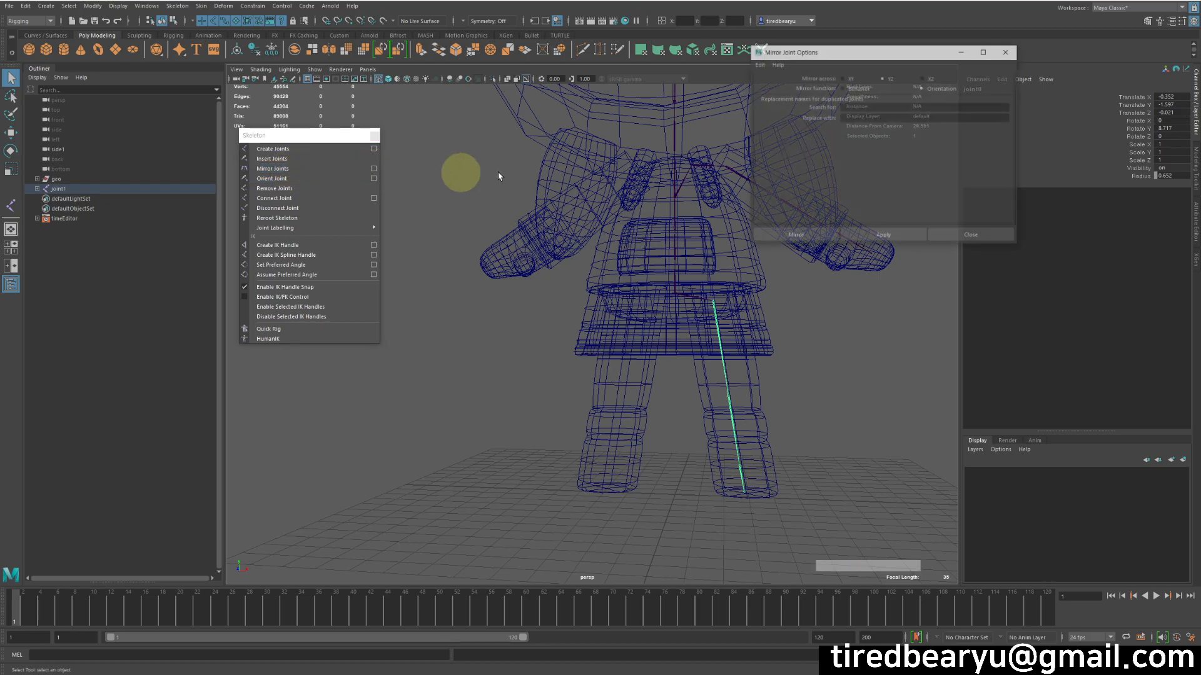
{"action": "left_click_drag", "start_coordinate": [841, 55], "coordinate": [934, 95]}
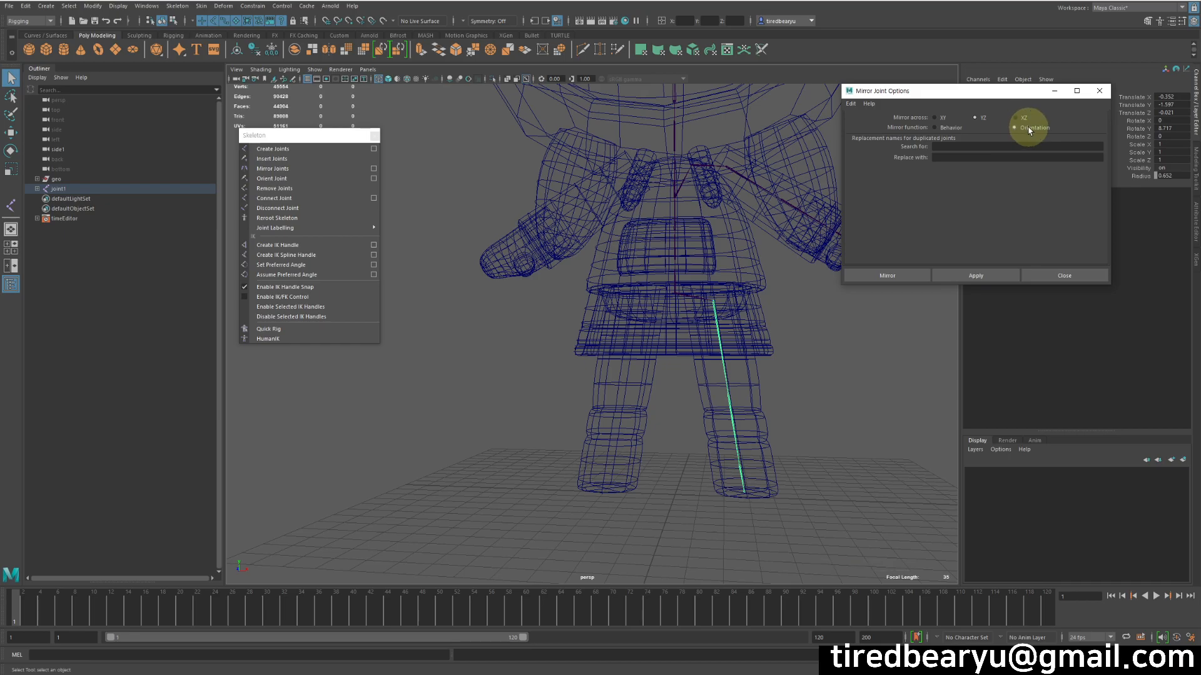
{"action": "middle_click_drag", "start_coordinate": [747, 317], "coordinate": [760, 301], "text": "alt"}
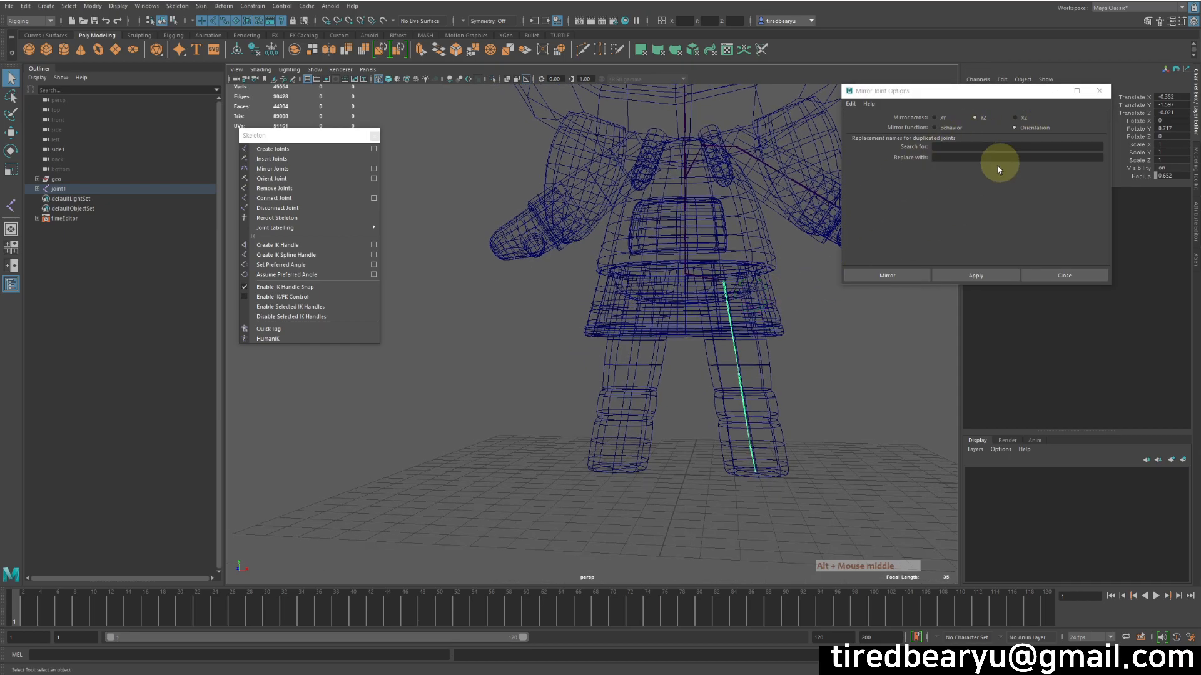
Mirror the arm chain across YZ with the Behavior function.
{"action": "middle_click_drag", "start_coordinate": [726, 132], "coordinate": [729, 201], "text": "alt"}
{"action": "left_click", "coordinate": [740, 234]}
{"action": "left_click", "coordinate": [952, 129]}
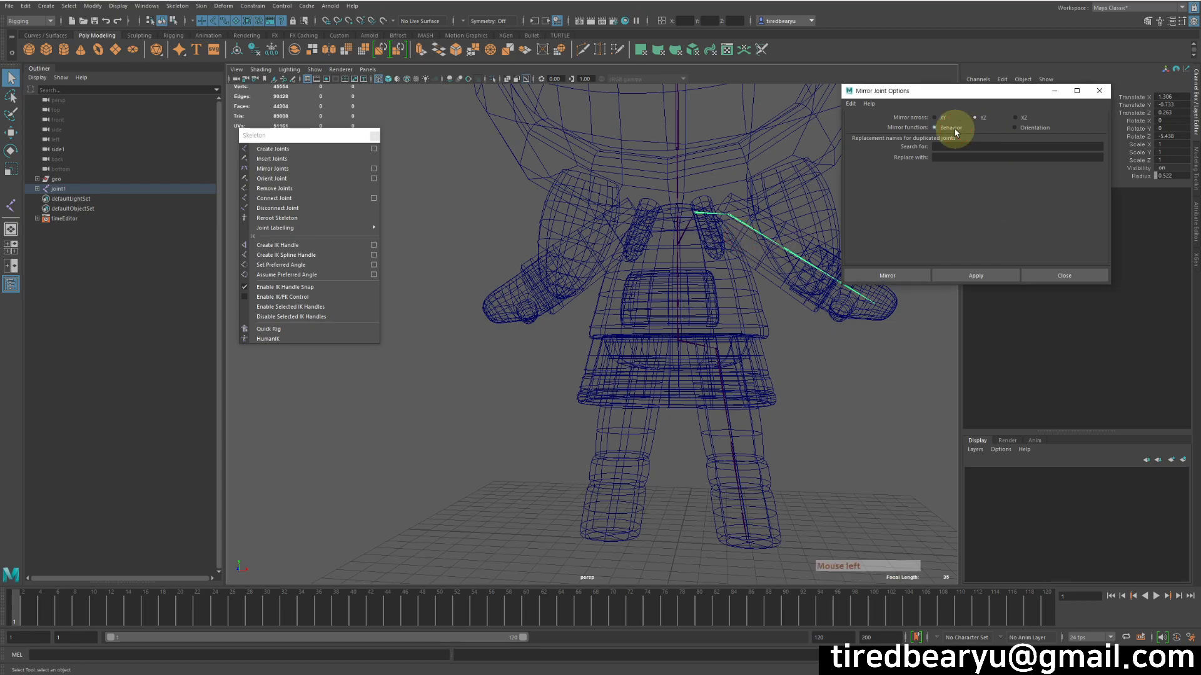
{"action": "left_click", "coordinate": [976, 276]}
Test-rotate both arm chains together from their first joints, and undo the rotation.
{"action": "key", "text": "e"}
{"action": "left_click", "coordinate": [711, 214], "text": "shift"}
{"action": "left_click_drag", "start_coordinate": [744, 264], "coordinate": [832, 364]}
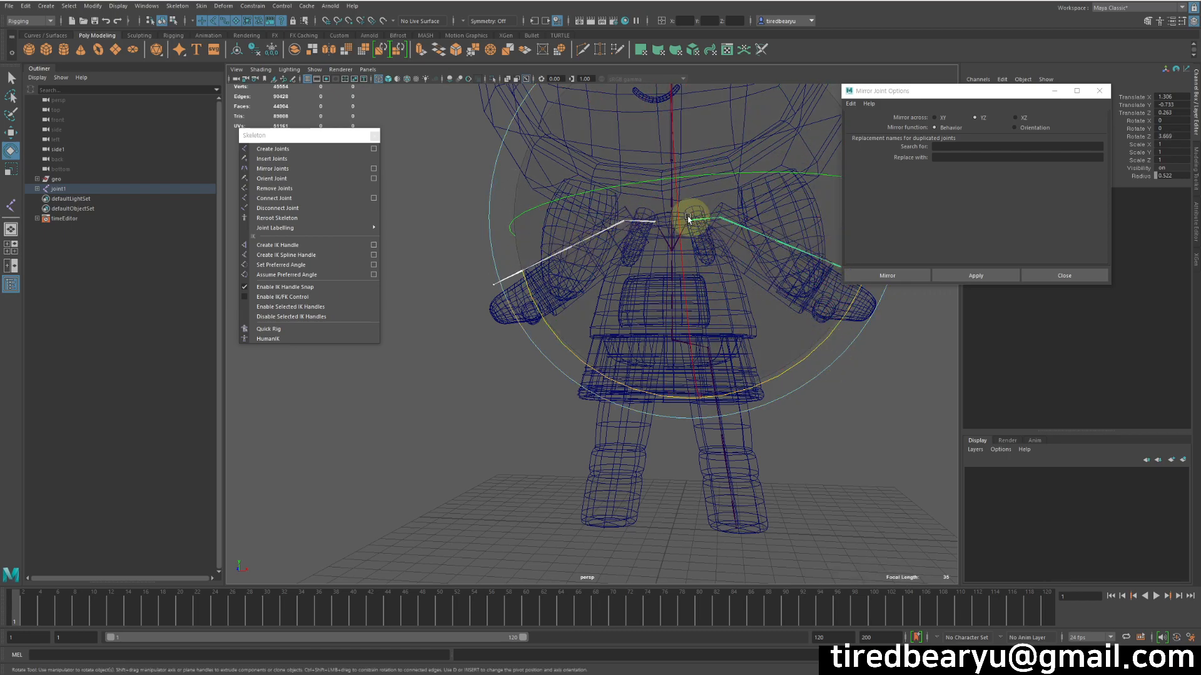
{"action": "middle_click_drag", "start_coordinate": [913, 346], "coordinate": [901, 416]}
{"action": "key", "text": "ctrl+z"}
{"action": "key", "text": "q"}
{"action": "key", "text": "ctrl+z"}
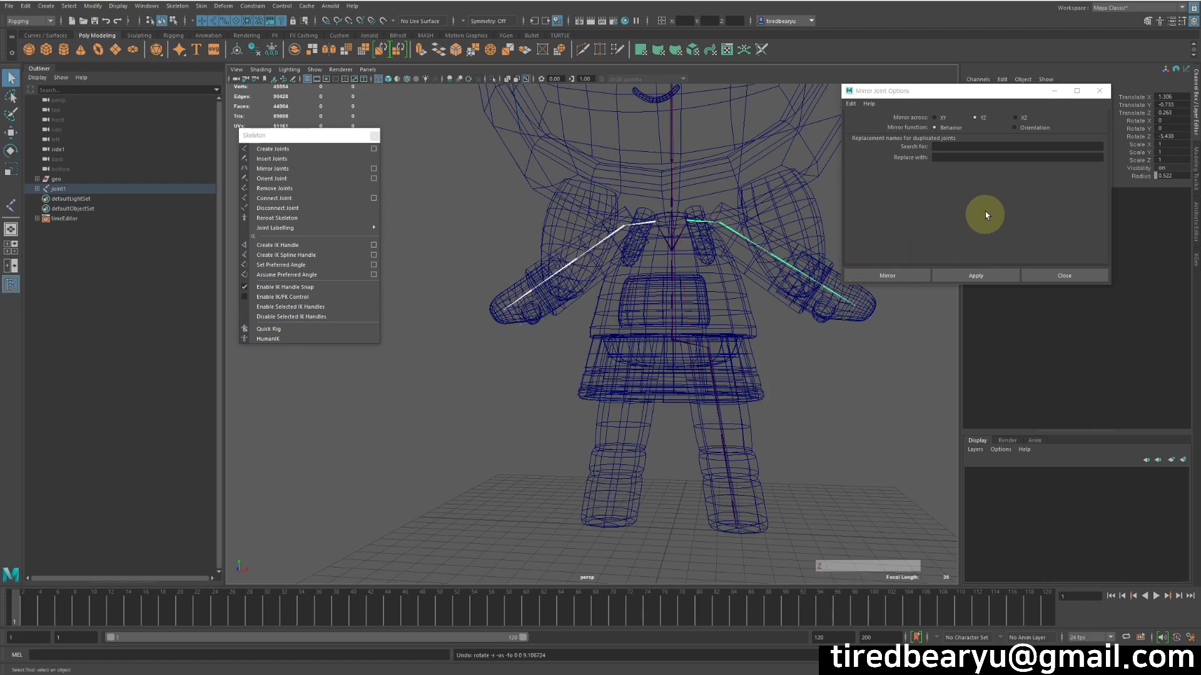
Try mirroring the leg chain across YZ with the Orientation function, and undo it.
{"action": "middle_click_drag", "start_coordinate": [833, 347], "coordinate": [823, 312], "text": "alt"}
{"action": "left_click_drag", "start_coordinate": [687, 336], "coordinate": [778, 347]}
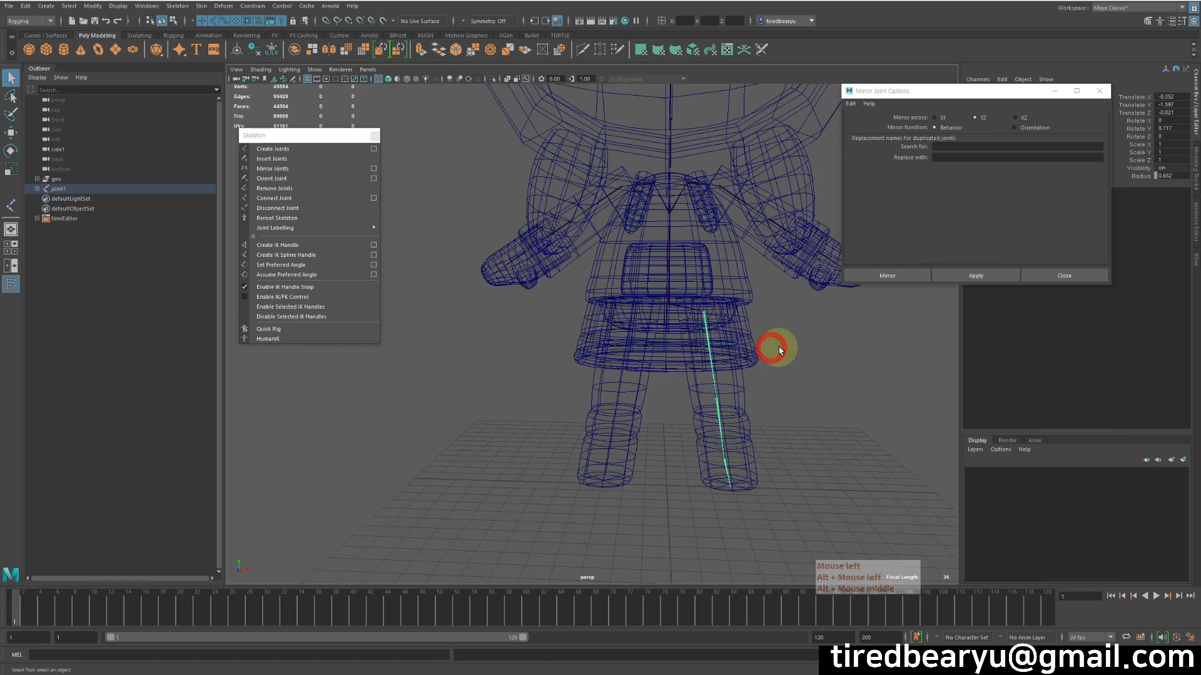
{"action": "left_click", "coordinate": [1029, 130]}
{"action": "left_click", "coordinate": [974, 270]}
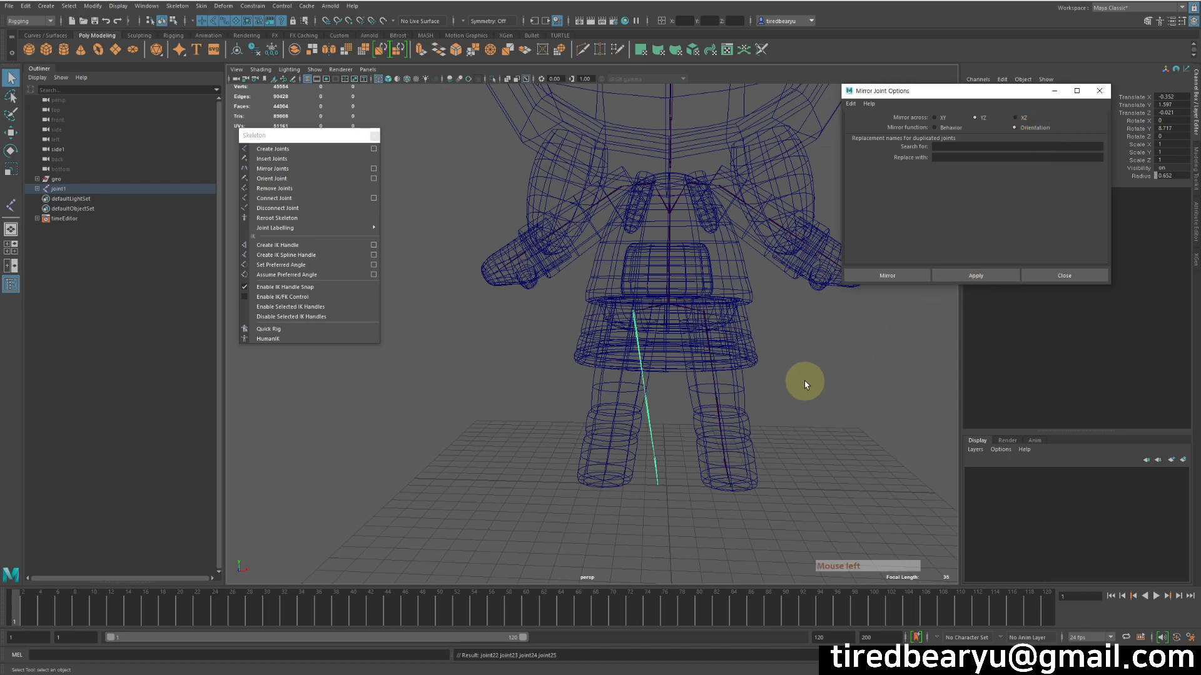
{"action": "middle_click_drag", "start_coordinate": [810, 396], "coordinate": [819, 370], "text": "alt"}
{"action": "right_click_drag", "start_coordinate": [819, 370], "coordinate": [858, 369], "text": "alt"}
{"action": "middle_click_drag", "start_coordinate": [834, 390], "coordinate": [828, 395], "text": "alt"}
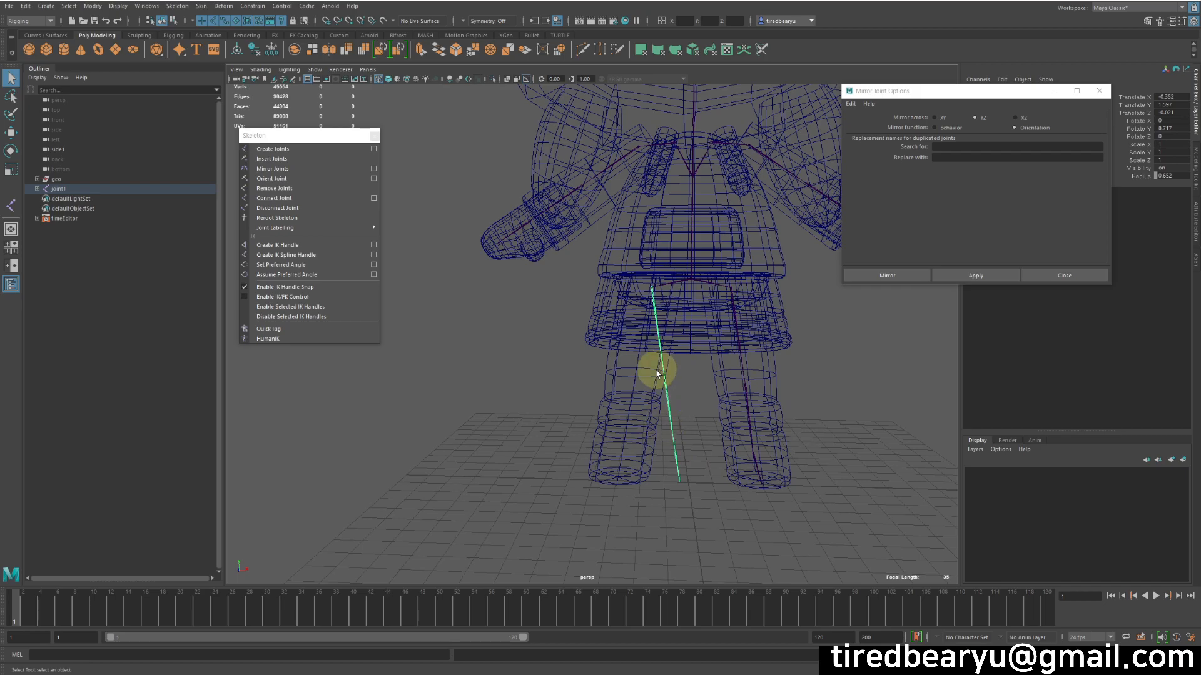
{"action": "key", "text": "ctrl+z"}
Mirror the leg chain across YZ with the Behavior function.
{"action": "left_click", "coordinate": [843, 359]}
{"action": "left_click_drag", "start_coordinate": [715, 369], "coordinate": [810, 332]}
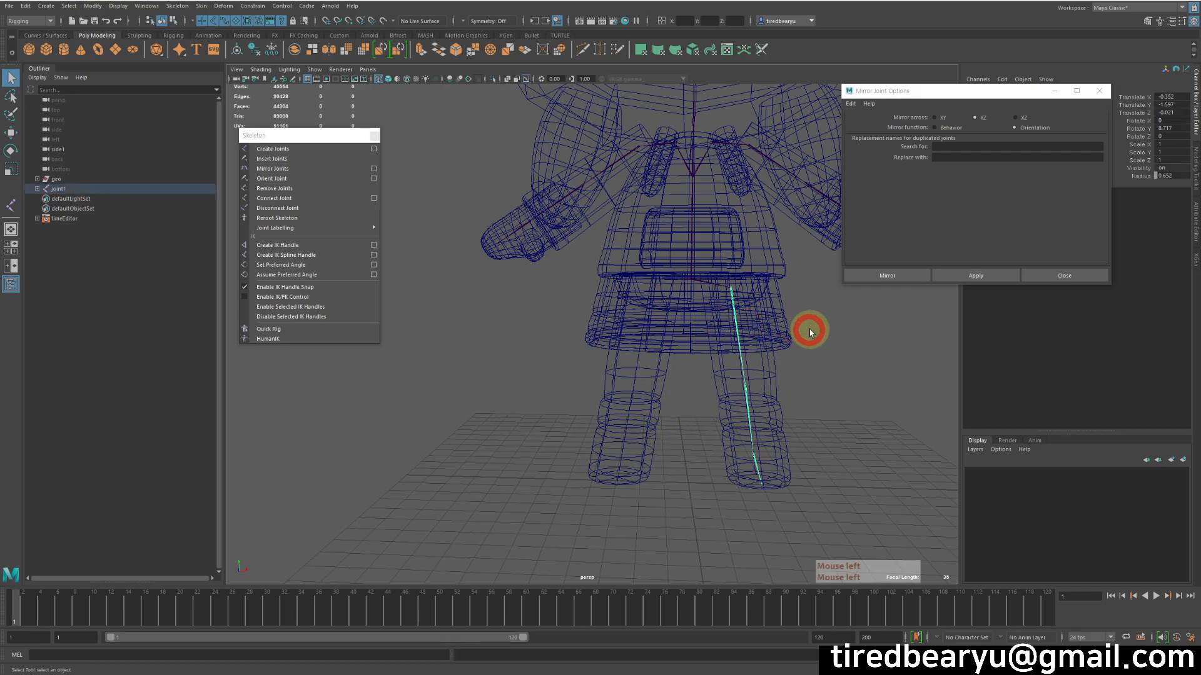
{"action": "key", "text": "e"}
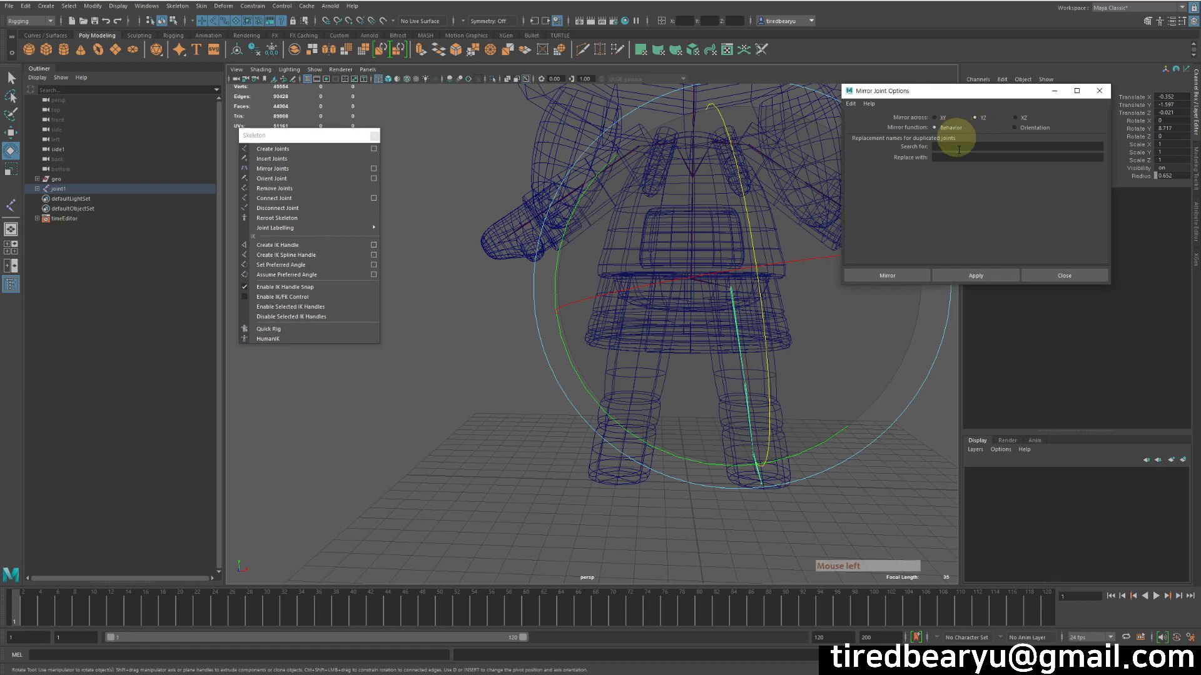
{"action": "left_click", "coordinate": [964, 272]}
{"action": "left_click_drag", "start_coordinate": [867, 442], "coordinate": [886, 441], "text": "alt"}
Select the whole skeleton from its root joint and examine how the joints sit inside the mesh from several angles.
{"action": "key", "text": "q"}
{"action": "left_click", "coordinate": [886, 438]}
{"action": "left_click", "coordinate": [723, 289]}
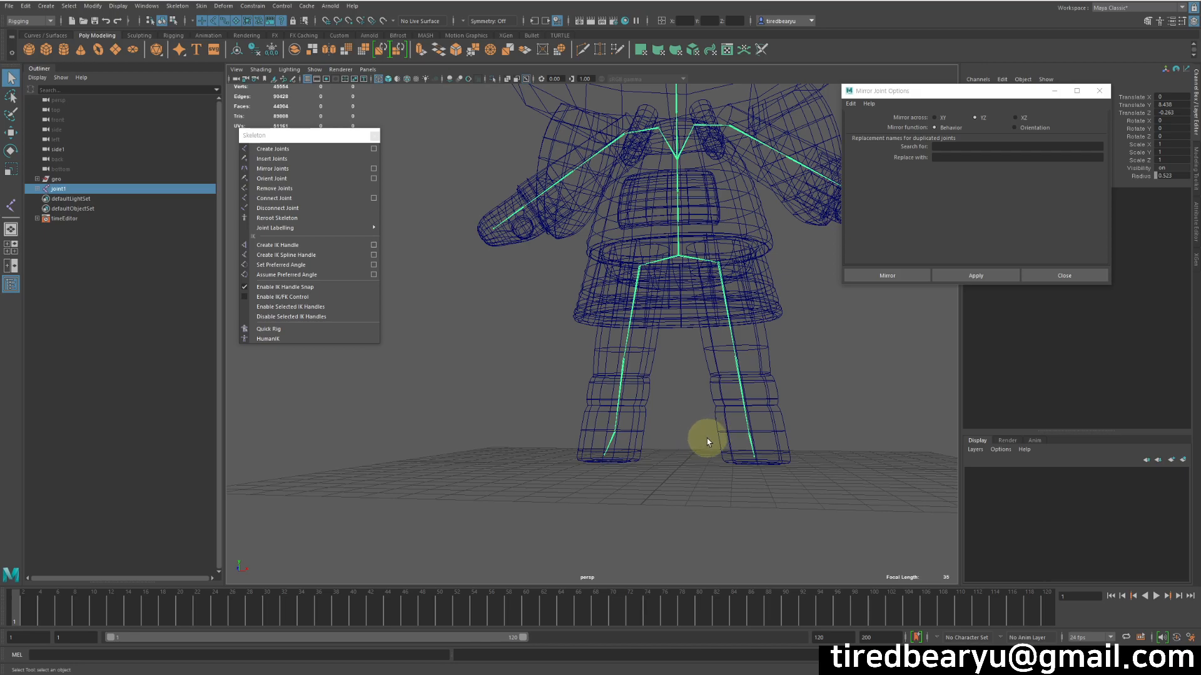
{"action": "left_click_drag", "start_coordinate": [707, 442], "coordinate": [719, 444], "text": "alt"}
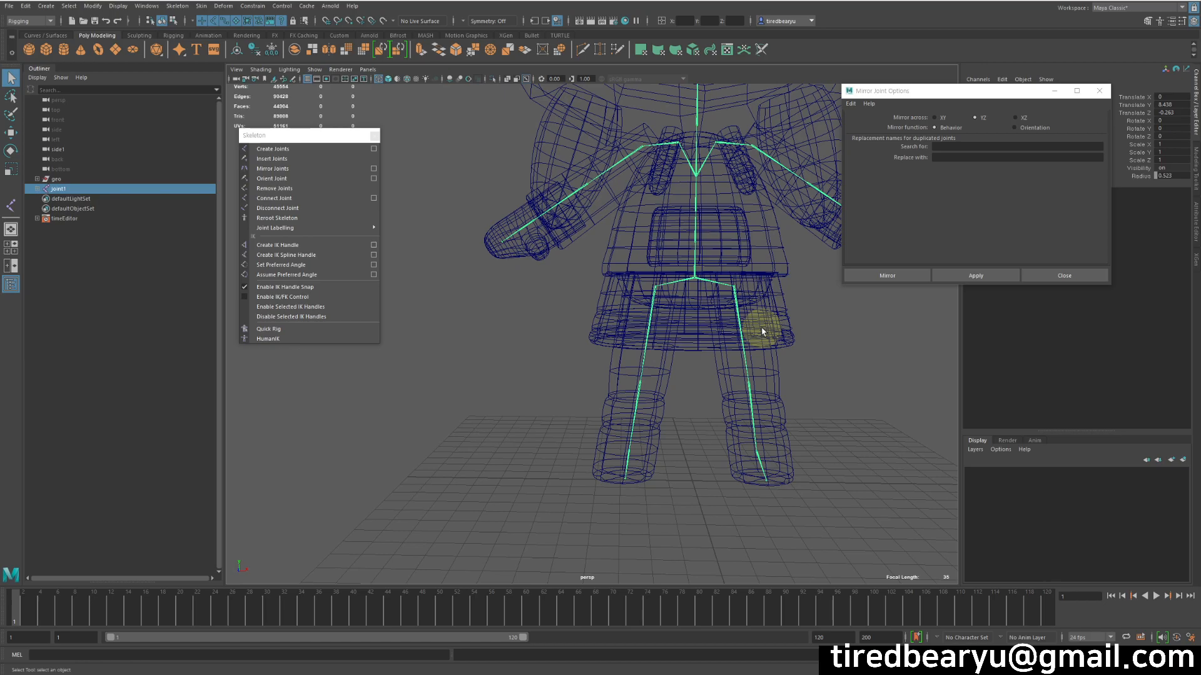
{"action": "left_click", "coordinate": [831, 362]}
{"action": "middle_click_drag", "start_coordinate": [832, 361], "coordinate": [818, 451], "text": "alt"}
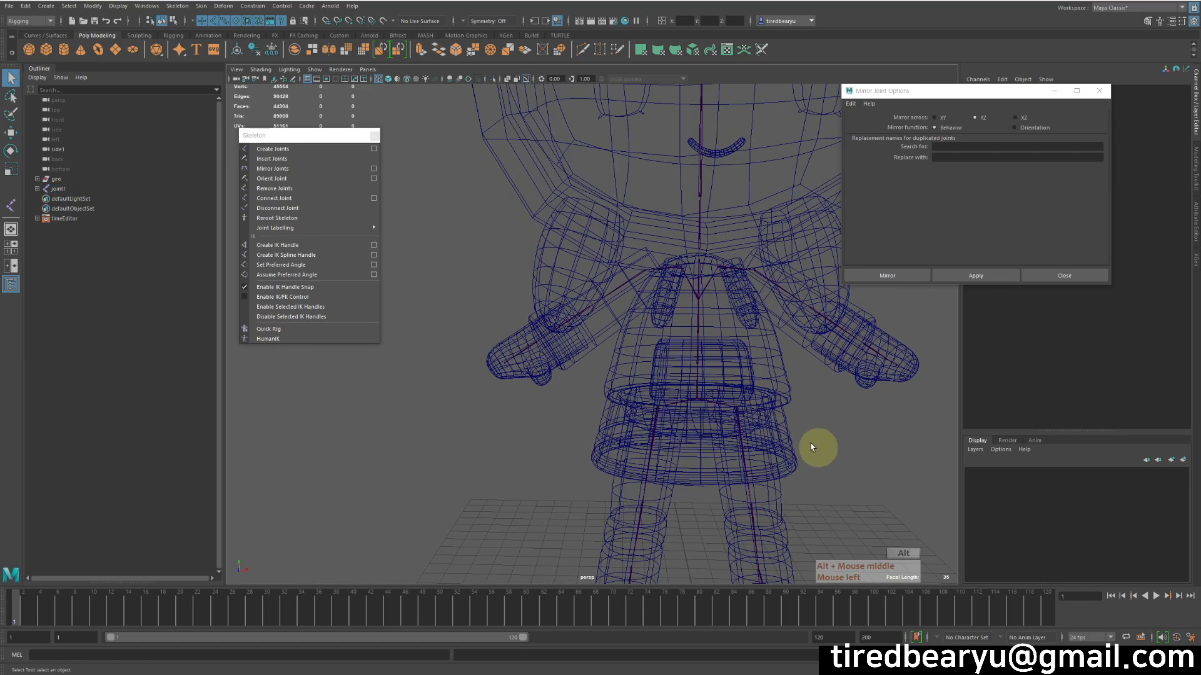
{"action": "left_click_drag", "start_coordinate": [550, 233], "coordinate": [806, 450]}
{"action": "right_click_drag", "start_coordinate": [806, 450], "coordinate": [726, 407], "text": "alt"}
{"action": "middle_click_drag", "start_coordinate": [725, 407], "coordinate": [722, 378], "text": "alt"}
{"action": "left_click_drag", "start_coordinate": [723, 379], "coordinate": [681, 394], "text": "alt"}
{"action": "middle_click_drag", "start_coordinate": [681, 394], "coordinate": [682, 437], "text": "alt"}
{"action": "left_click_drag", "start_coordinate": [682, 437], "coordinate": [700, 415], "text": "alt"}
{"action": "right_click_drag", "start_coordinate": [700, 415], "coordinate": [780, 447], "text": "alt"}
{"action": "middle_click_drag", "start_coordinate": [780, 448], "coordinate": [732, 386], "text": "alt"}
{"action": "mouse_move", "coordinate": [731, 386]}
{"action": "left_mouse_down", "text": "alt"}
{"action": "mouse_move", "coordinate": [707, 381]}
{"action": "mouse_move", "coordinate": [732, 382]}
{"action": "left_mouse_up", "text": "alt"}
{"action": "middle_click_drag", "start_coordinate": [732, 382], "coordinate": [748, 457], "text": "alt"}
{"action": "left_click_drag", "start_coordinate": [747, 457], "coordinate": [742, 442], "text": "alt"}
{"action": "right_click_drag", "start_coordinate": [742, 441], "coordinate": [641, 364], "text": "alt"}
{"action": "middle_click_drag", "start_coordinate": [641, 365], "coordinate": [696, 362], "text": "alt"}
{"action": "left_click_drag", "start_coordinate": [696, 362], "coordinate": [661, 359], "text": "alt"}
{"action": "middle_click_drag", "start_coordinate": [649, 355], "coordinate": [686, 346], "text": "alt"}
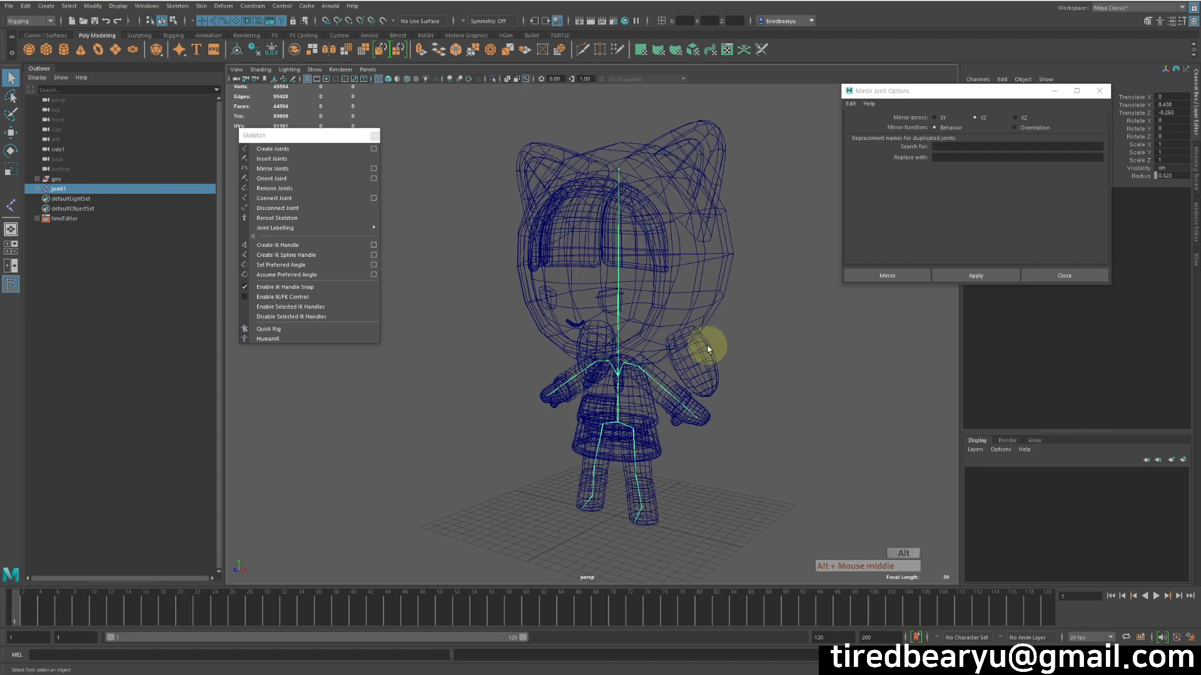
{"action": "left_click_drag", "start_coordinate": [707, 348], "coordinate": [616, 298], "text": "alt"}
{"action": "middle_click_drag", "start_coordinate": [624, 291], "coordinate": [679, 434], "text": "alt"}
{"action": "left_click_drag", "start_coordinate": [664, 376], "coordinate": [723, 209], "text": "alt"}
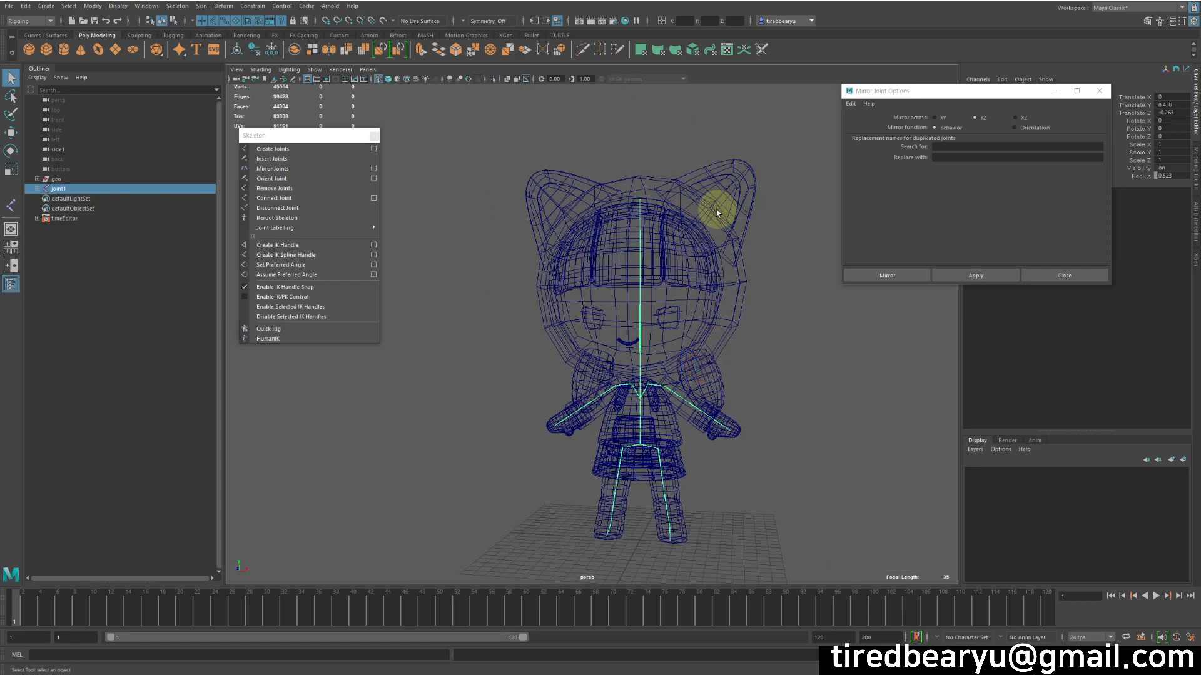
{"action": "middle_click_drag", "start_coordinate": [706, 376], "coordinate": [768, 289], "text": "alt"}
{"action": "left_click_drag", "start_coordinate": [768, 288], "coordinate": [690, 262], "text": "alt"}
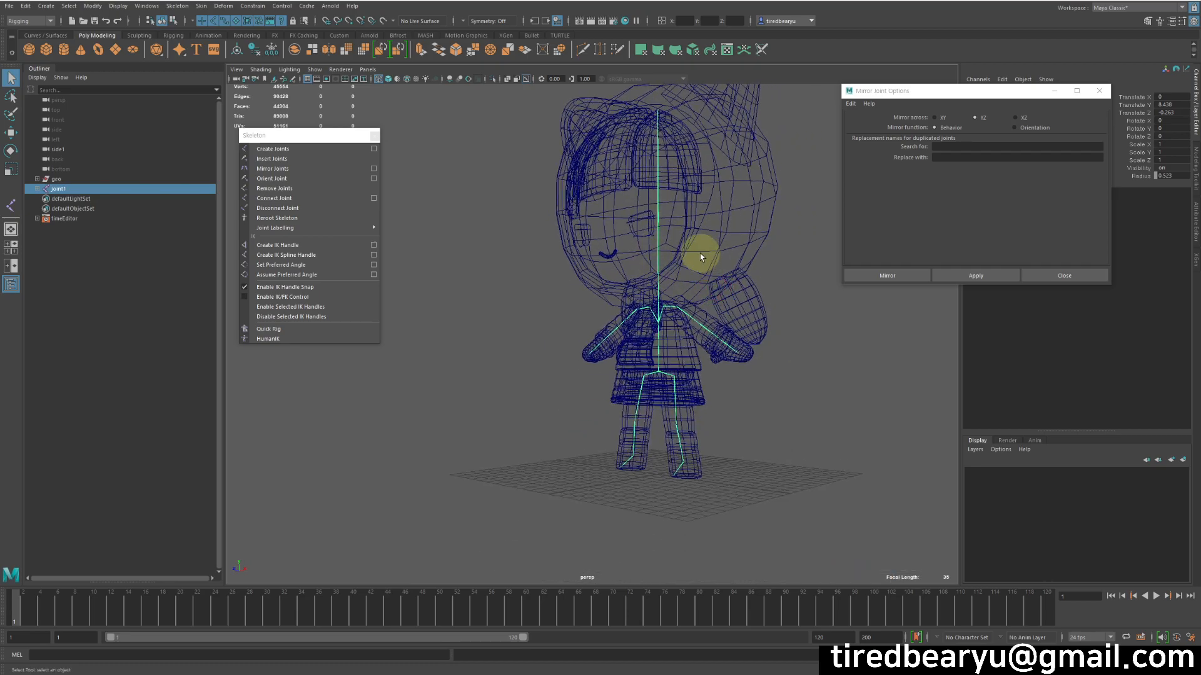
Create a vertical three-joint chain in the side view for the pigtail behind the neck, starting at the pigtail's root.
{"action": "left_click", "coordinate": [273, 149]}
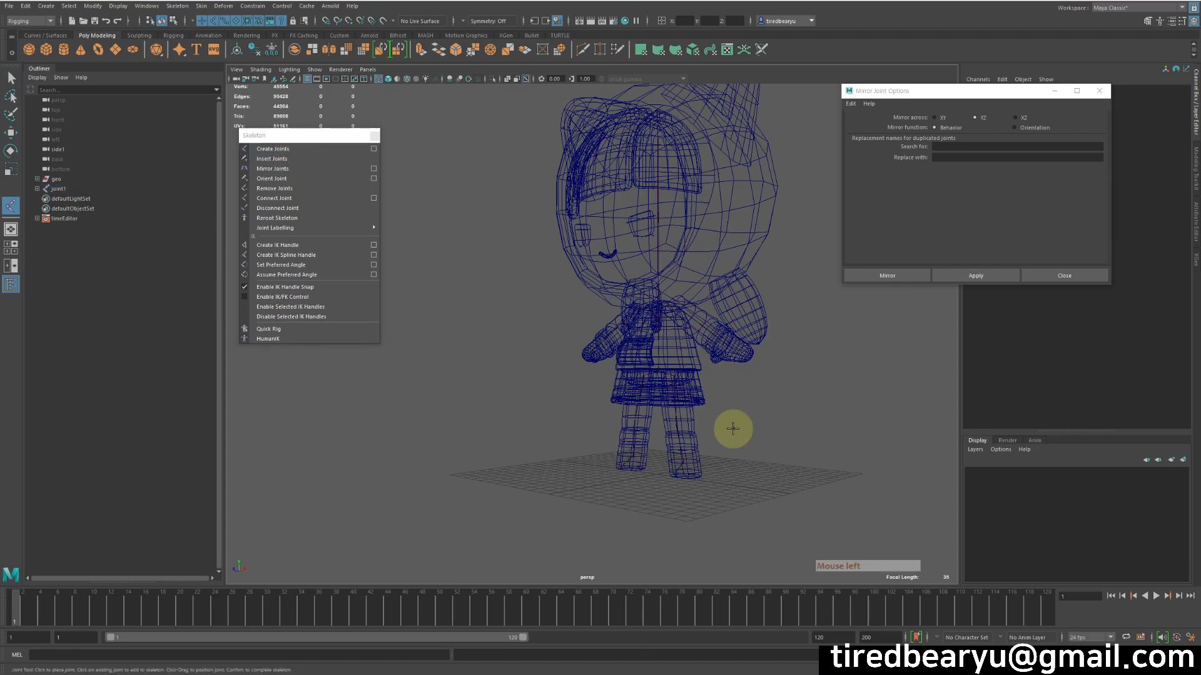
{"action": "key", "text": "space"}
{"action": "key", "text": "space"}
{"action": "middle_click_drag", "start_coordinate": [713, 361], "coordinate": [587, 613], "text": "alt"}
{"action": "middle_click_drag", "start_coordinate": [591, 343], "coordinate": [587, 356], "text": "alt"}
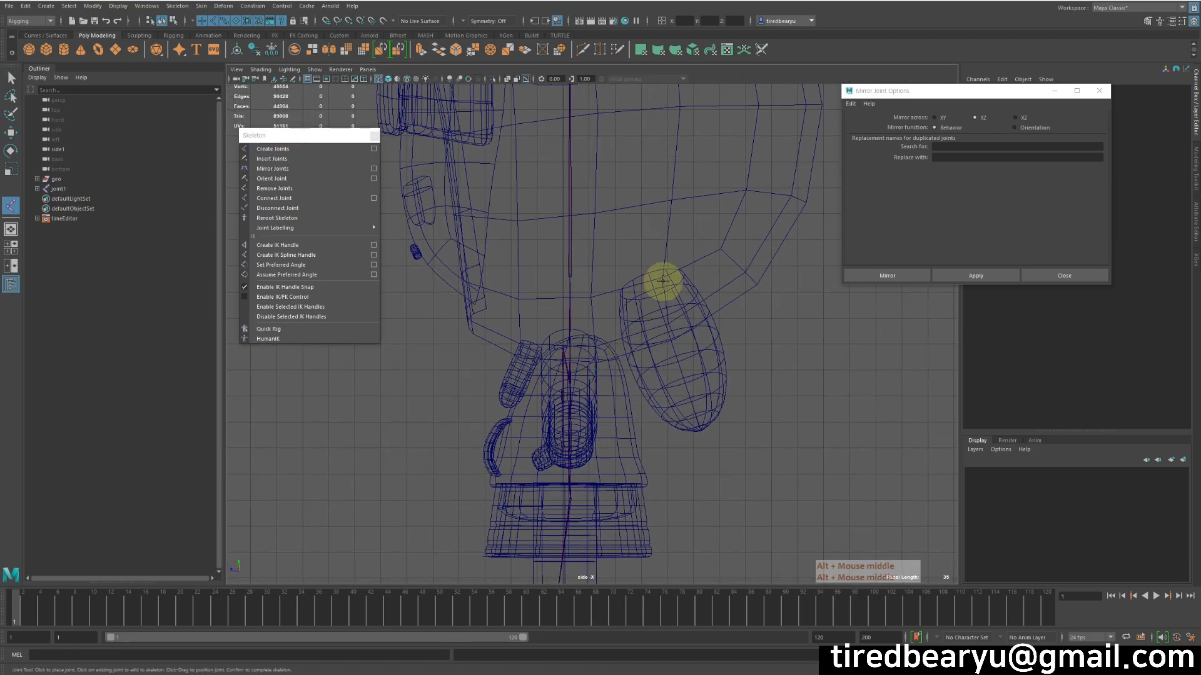
{"action": "left_click", "coordinate": [646, 277]}
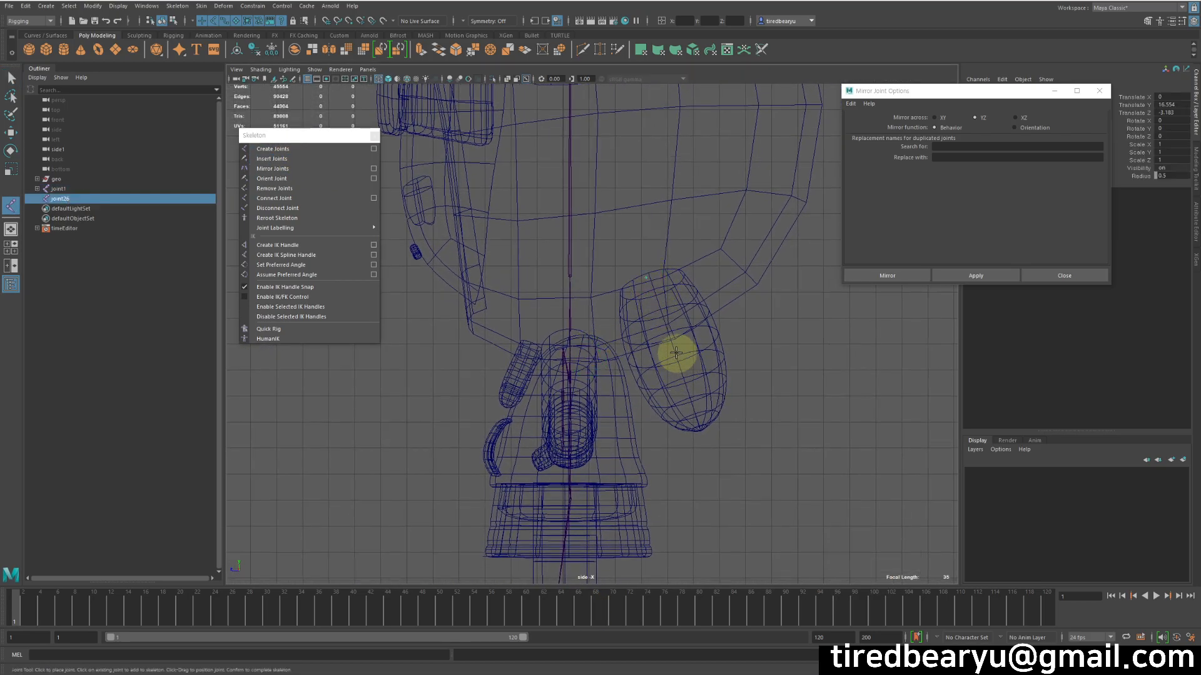
{"action": "left_click", "coordinate": [648, 379], "text": "shift"}
{"action": "left_click_drag", "start_coordinate": [648, 398], "coordinate": [648, 413], "text": "shift"}
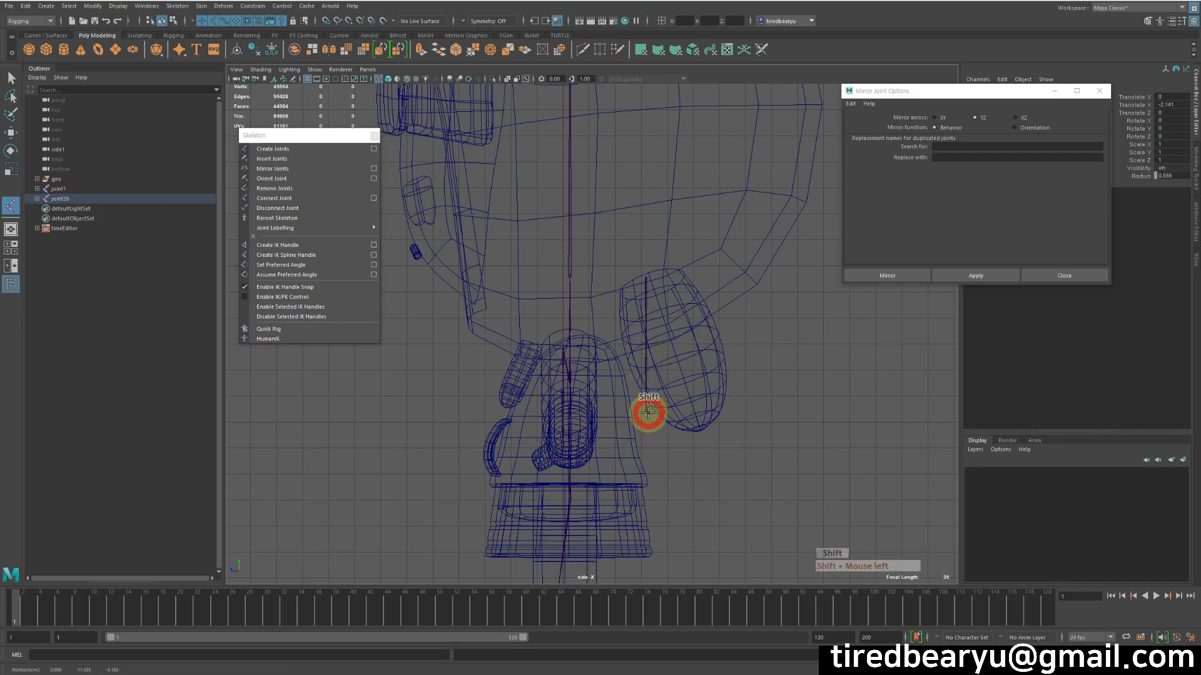
{"action": "key", "text": "Return"}
Tilt the pigtail joint chain along the pigtail's slope and shift it sideways from the centre line into the hair mesh.
{"action": "key", "text": "e"}
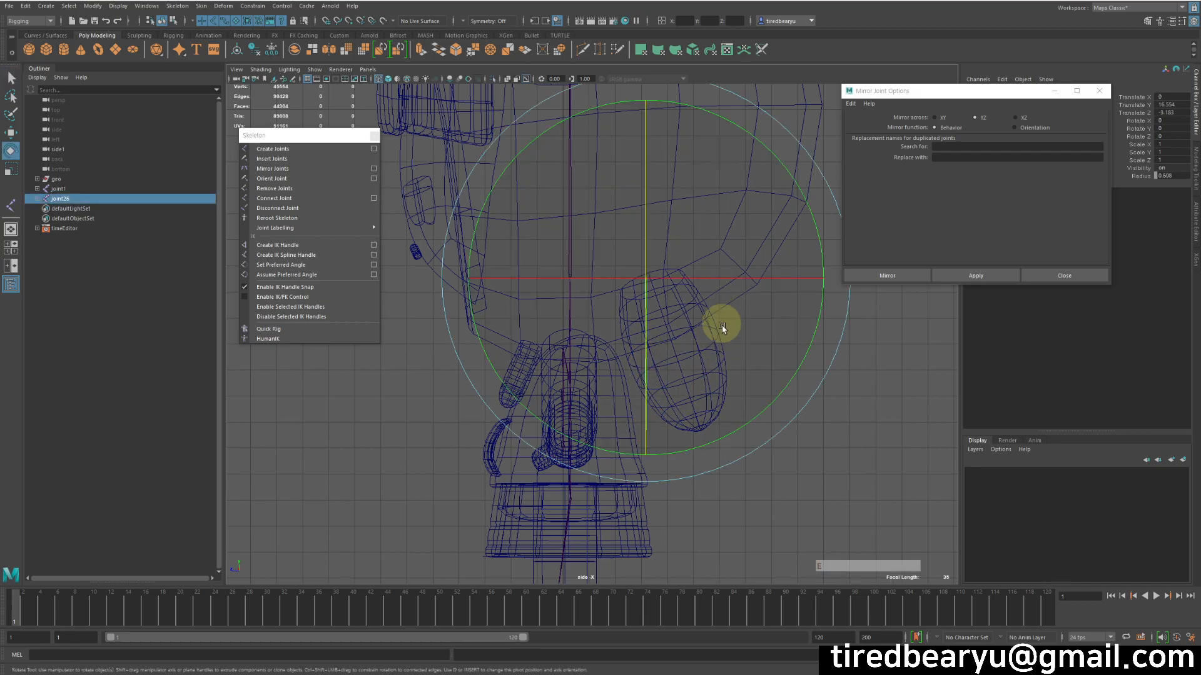
{"action": "left_click_drag", "start_coordinate": [790, 414], "coordinate": [829, 371]}
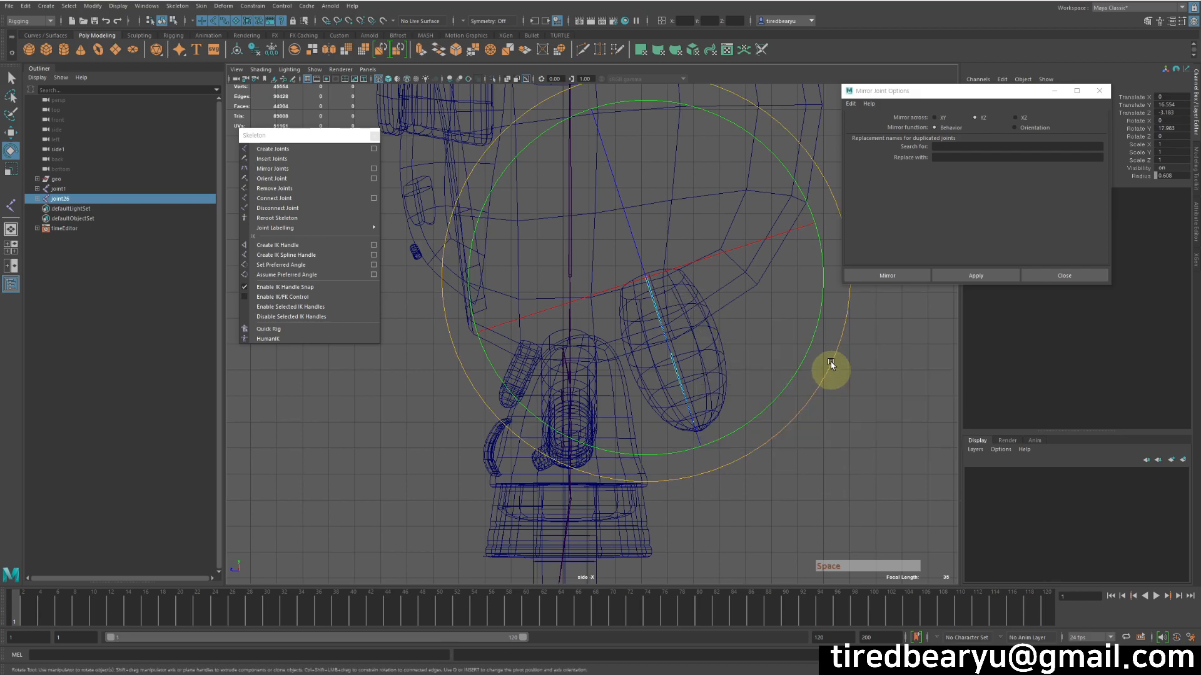
{"action": "key", "text": "space"}
{"action": "key", "text": "space"}
{"action": "left_click", "coordinate": [830, 146]}
{"action": "left_click_drag", "start_coordinate": [830, 146], "coordinate": [804, 113]}
{"action": "key", "text": "w"}
{"action": "left_click_drag", "start_coordinate": [844, 307], "coordinate": [921, 304]}
Fine-tune the chain's rotation and sideways position until it runs through the middle of the pigtail mesh.
{"action": "left_click_drag", "start_coordinate": [907, 313], "coordinate": [869, 321], "text": "alt"}
{"action": "middle_click_drag", "start_coordinate": [788, 302], "coordinate": [723, 311], "text": "alt"}
{"action": "left_click_drag", "start_coordinate": [723, 311], "coordinate": [742, 311], "text": "alt"}
{"action": "key", "text": "e"}
{"action": "left_click_drag", "start_coordinate": [780, 167], "coordinate": [750, 133]}
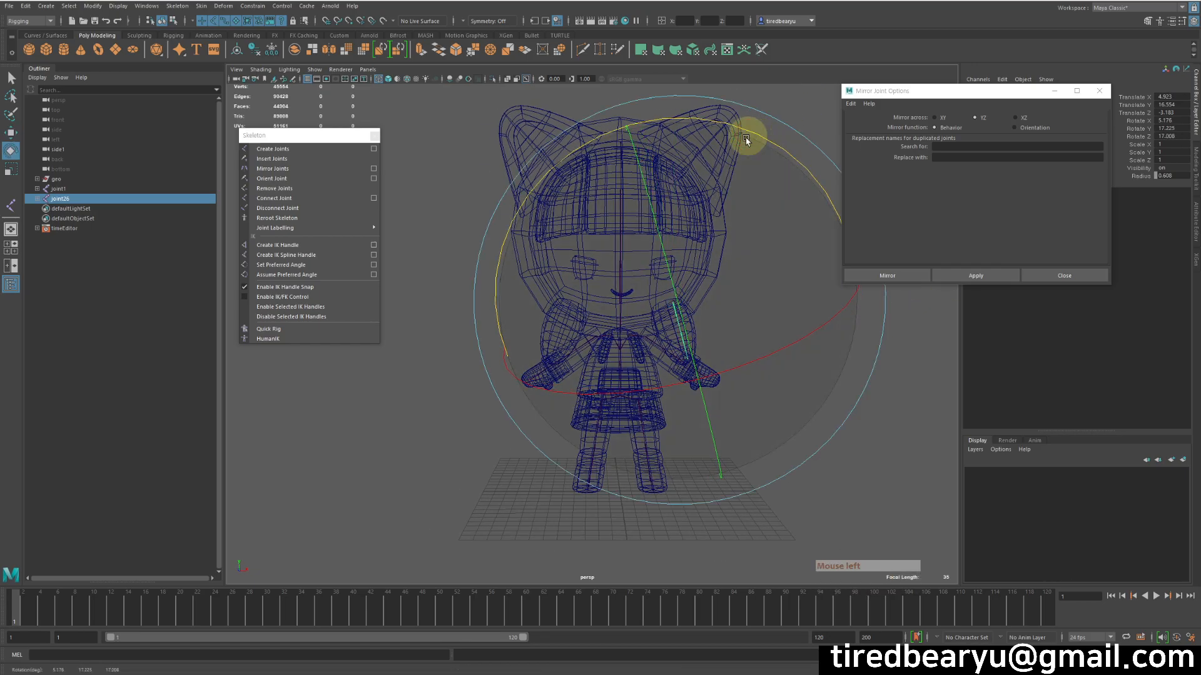
{"action": "key", "text": "w"}
{"action": "left_click", "coordinate": [851, 307]}
{"action": "left_click_drag", "start_coordinate": [830, 313], "coordinate": [827, 313]}
{"action": "right_click_drag", "start_coordinate": [738, 322], "coordinate": [775, 344], "text": "alt"}
{"action": "middle_click_drag", "start_coordinate": [697, 341], "coordinate": [689, 332], "text": "alt"}
Parent the pigtail joint chain to the head joint.
{"action": "key", "text": "q"}
{"action": "left_click_drag", "start_coordinate": [606, 214], "coordinate": [681, 219], "text": "shift"}
{"action": "left_click_drag", "start_coordinate": [677, 298], "coordinate": [656, 301], "text": "alt"}
{"action": "key", "text": "p"}
Mirror the pigtail chain across YZ with the Behavior function.
{"action": "left_click_drag", "start_coordinate": [734, 382], "coordinate": [741, 324], "text": "alt"}
{"action": "left_click", "coordinate": [1031, 120]}
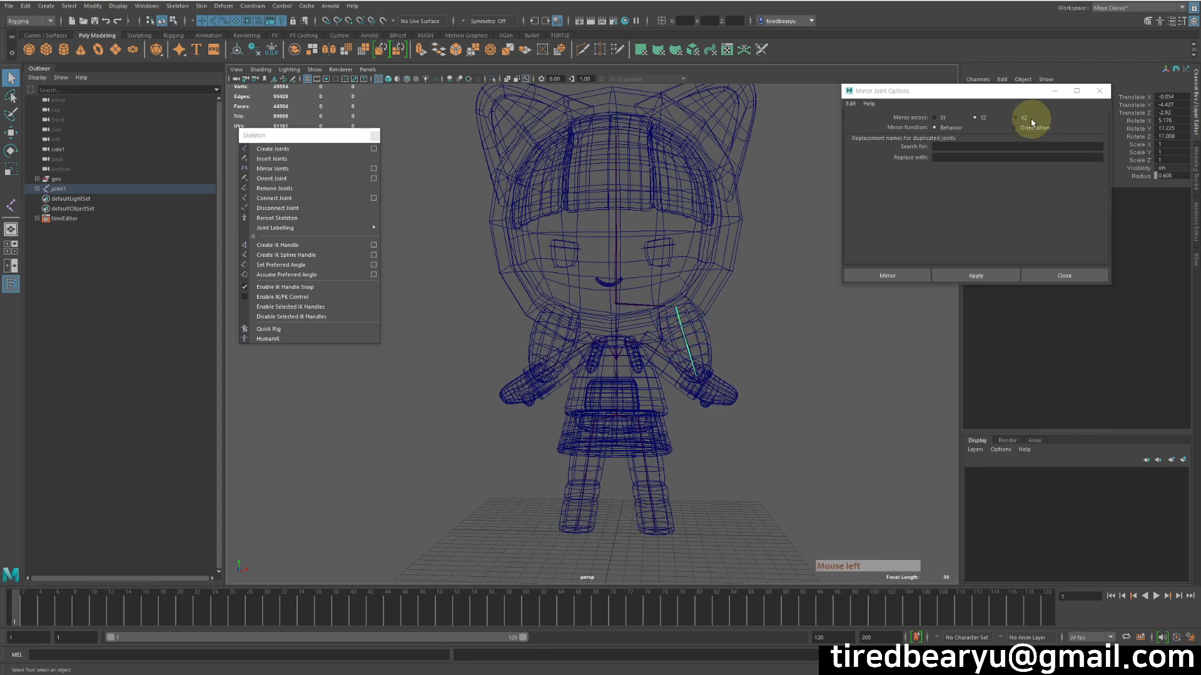
{"action": "left_click", "coordinate": [975, 274]}
{"action": "mouse_move", "coordinate": [616, 319]}
{"action": "left_mouse_down", "text": "alt"}
{"action": "mouse_move", "coordinate": [651, 329]}
{"action": "mouse_move", "coordinate": [616, 339]}
{"action": "left_mouse_up", "text": "alt"}
{"action": "middle_click_drag", "start_coordinate": [649, 339], "coordinate": [648, 389], "text": "alt"}
{"action": "left_click_drag", "start_coordinate": [705, 293], "coordinate": [710, 278], "text": "alt"}
Create a three-joint chain in the front view from the base of one cat ear to its tip.
{"action": "key", "text": "space"}
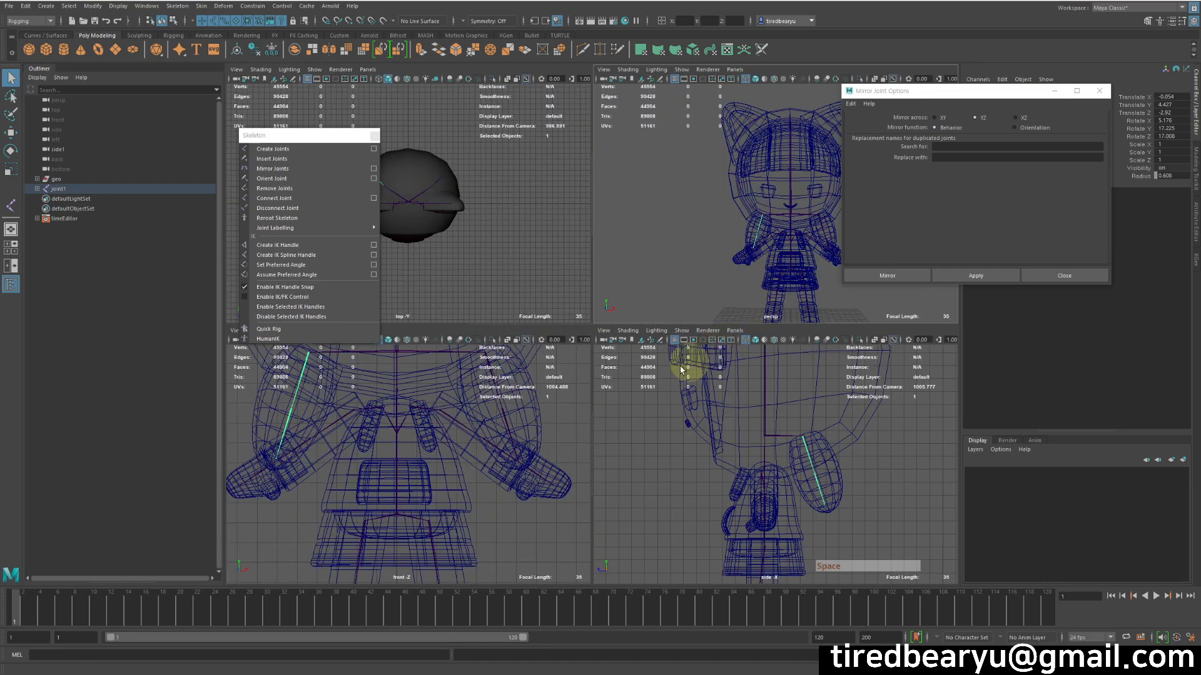
{"action": "key", "text": "space"}
{"action": "scroll", "coordinate": [544, 408], "scroll_direction": "down", "scroll_amount": 3}
{"action": "scroll", "coordinate": [620, 284], "scroll_direction": "up", "scroll_amount": 4}
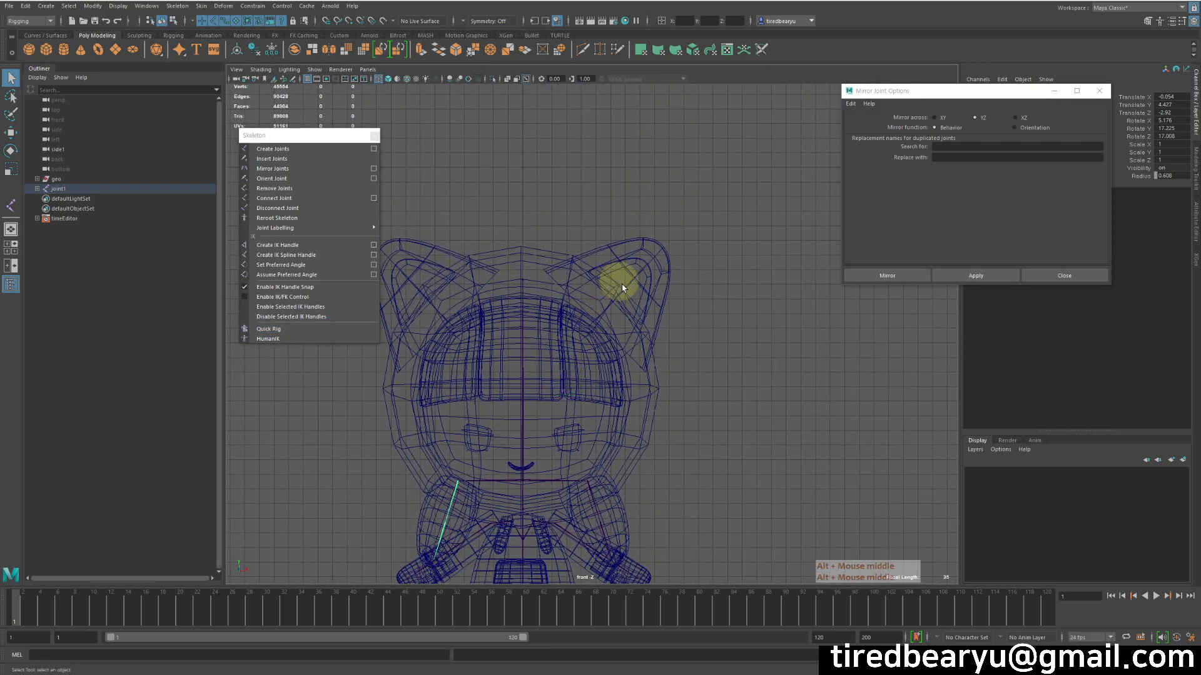
{"action": "key", "text": "y"}
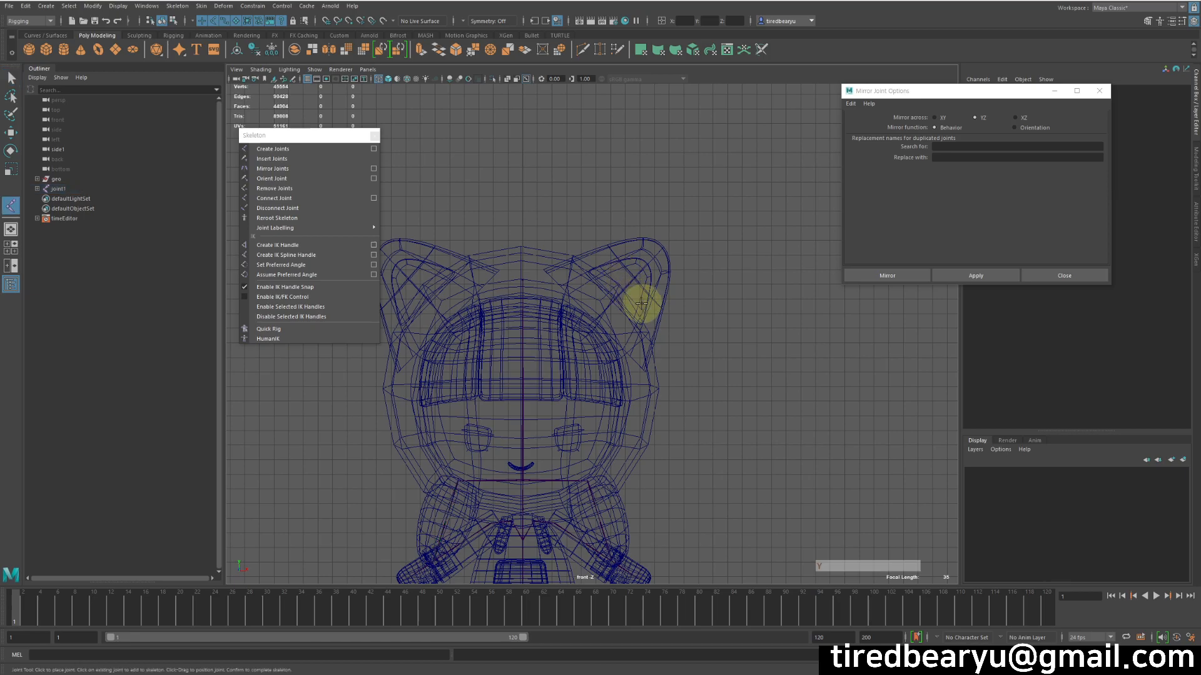
{"action": "left_click", "coordinate": [611, 301]}
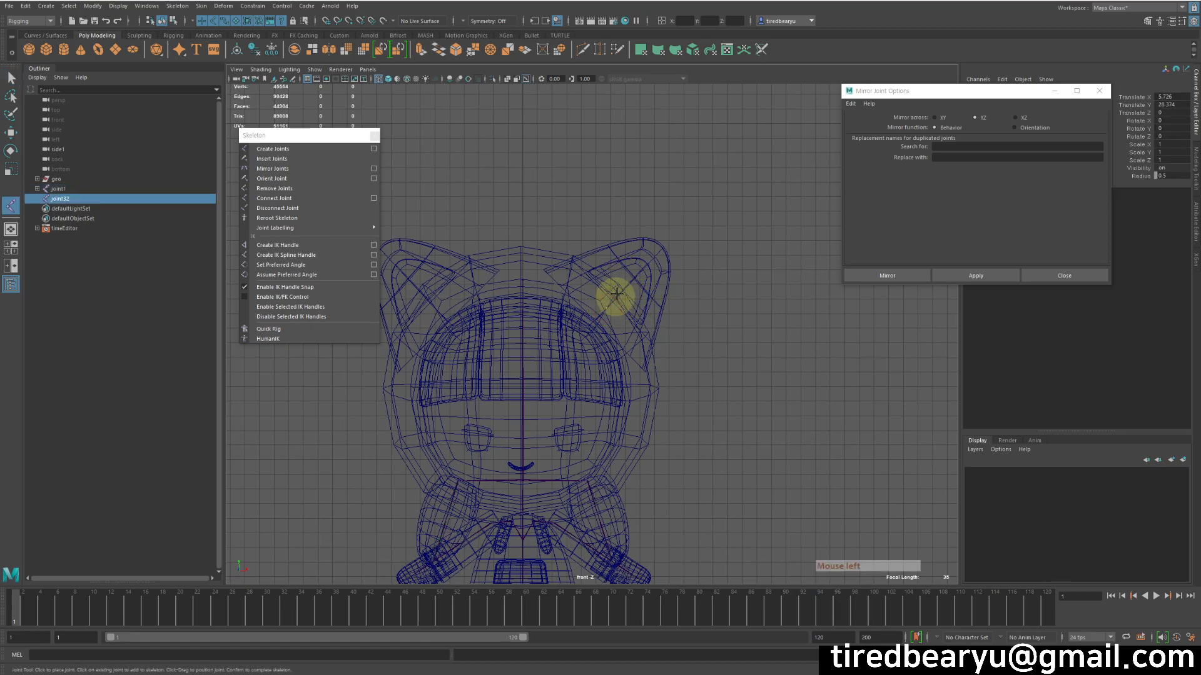
{"action": "left_click", "coordinate": [632, 281], "text": "shift"}
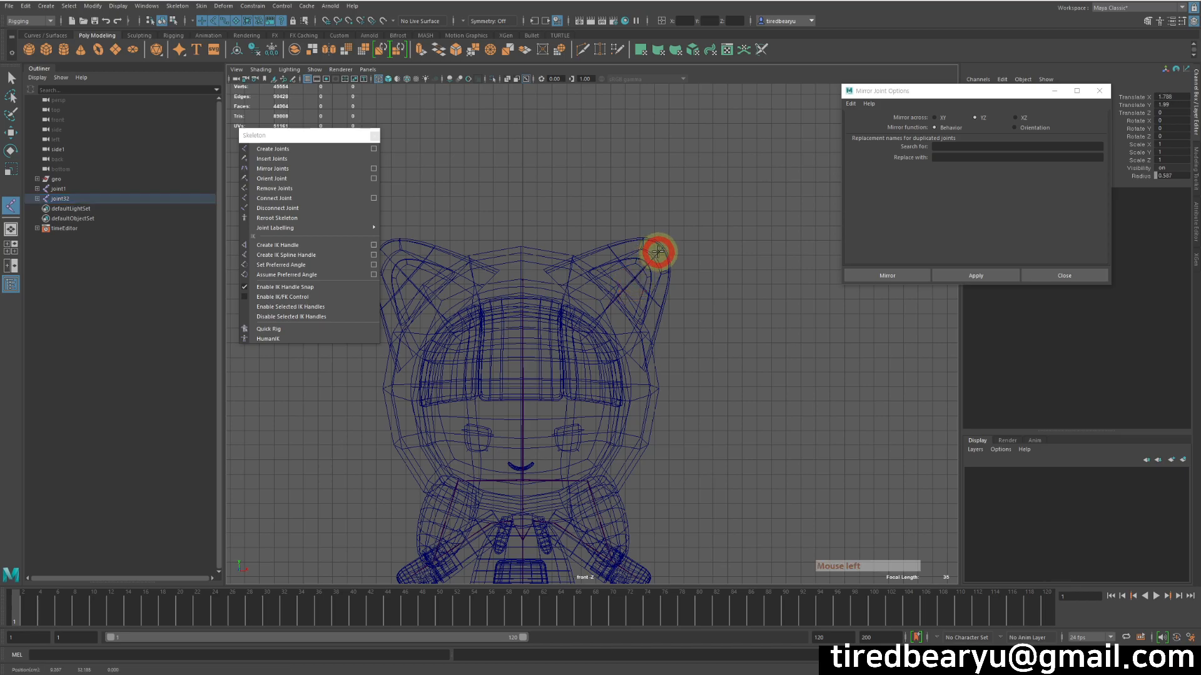
{"action": "key", "text": "q"}
Parent the ear joint chain to the joint at the top of the head.
{"action": "key", "text": "space"}
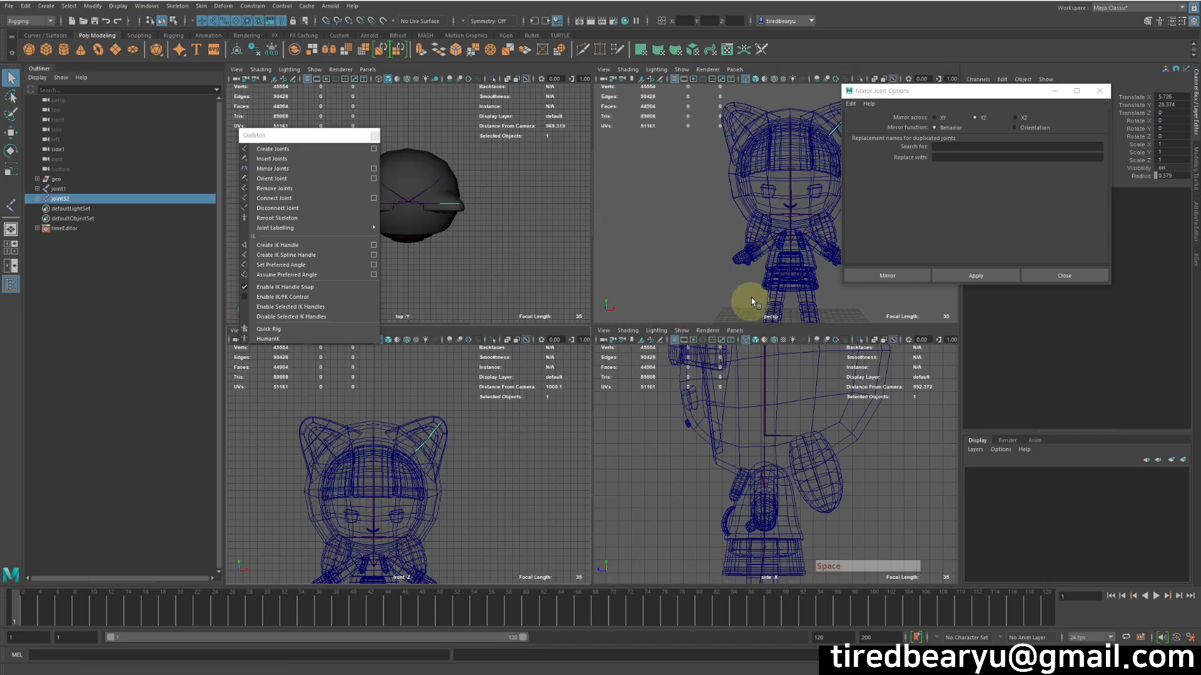
{"action": "middle_click_drag", "start_coordinate": [745, 303], "coordinate": [656, 287], "text": "alt"}
{"action": "right_click_drag", "start_coordinate": [656, 286], "coordinate": [769, 220], "text": "alt"}
{"action": "left_click", "coordinate": [713, 166], "text": "shift"}
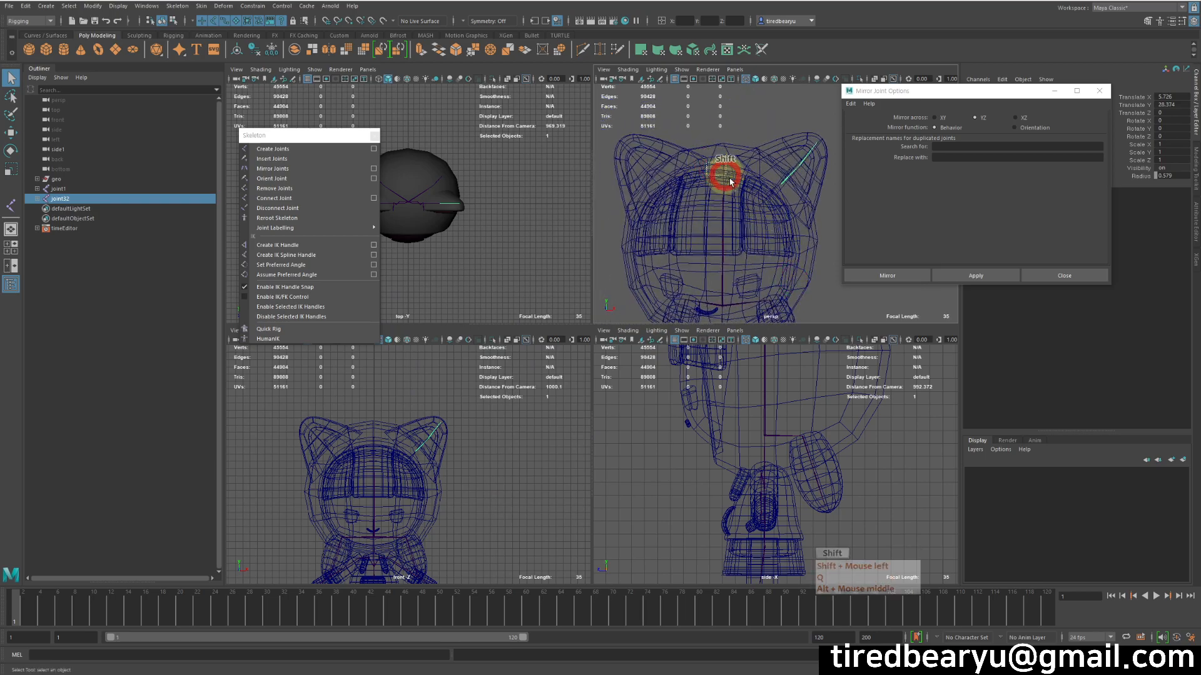
{"action": "left_click_drag", "start_coordinate": [761, 208], "coordinate": [764, 198], "text": "alt"}
{"action": "key", "text": "z"}
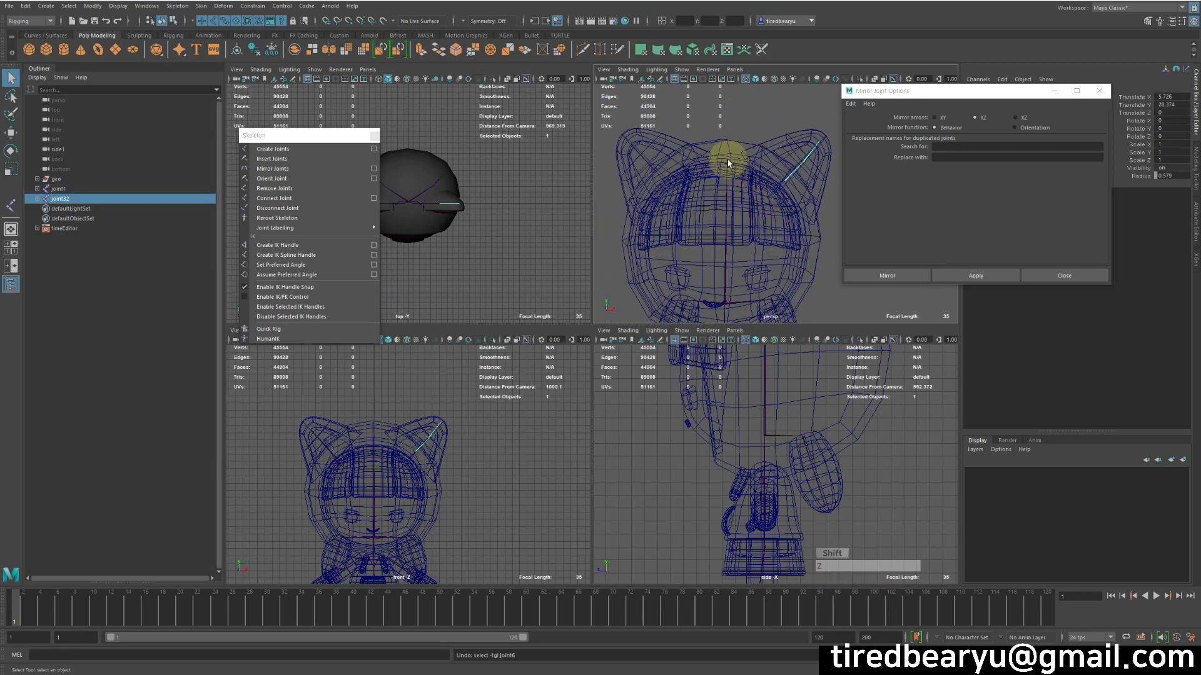
{"action": "left_click", "coordinate": [735, 168], "text": "shift"}
{"action": "key", "text": "p"}
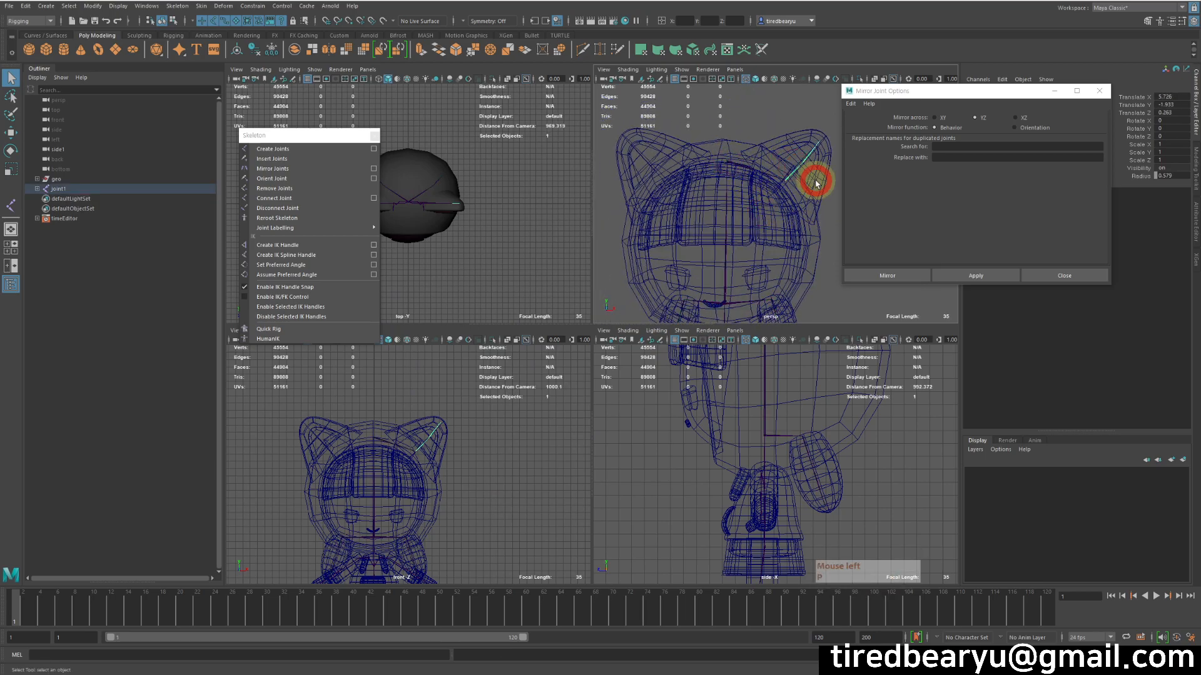
Mirror the ear chain across YZ with the Behavior function.
{"action": "left_click", "coordinate": [976, 275]}
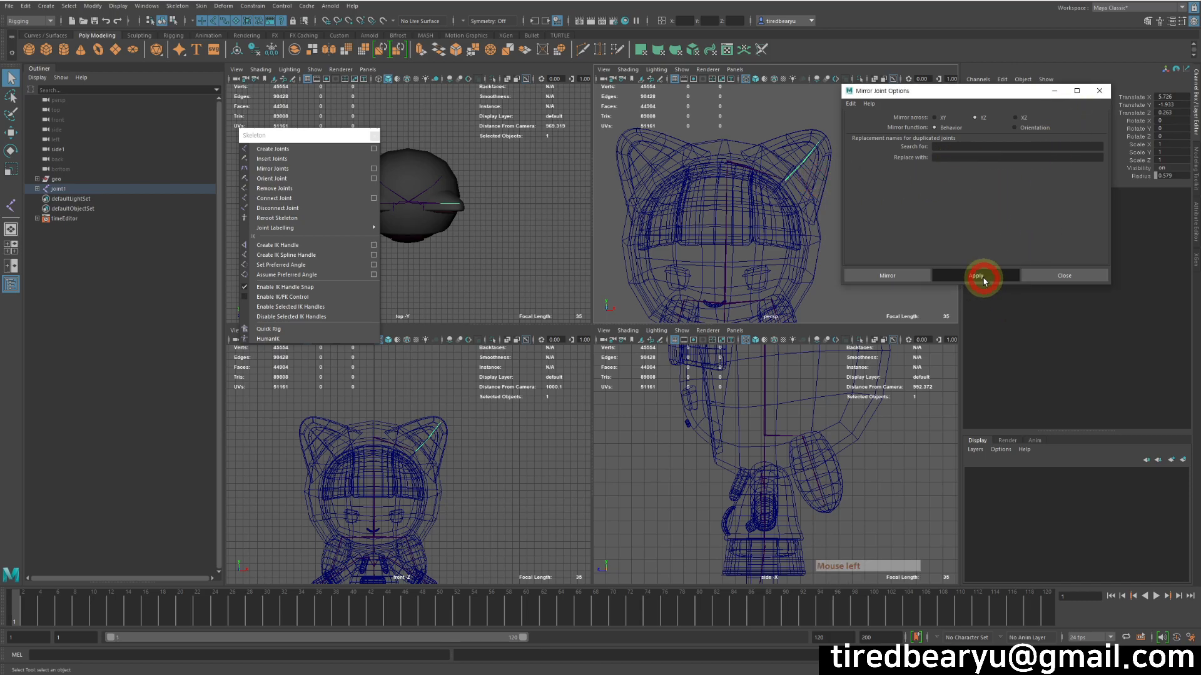
{"action": "key", "text": "space"}
{"action": "key", "text": "space"}
{"action": "right_click_drag", "start_coordinate": [741, 282], "coordinate": [545, 306], "text": "alt"}
{"action": "middle_click_drag", "start_coordinate": [662, 293], "coordinate": [655, 249], "text": "alt"}
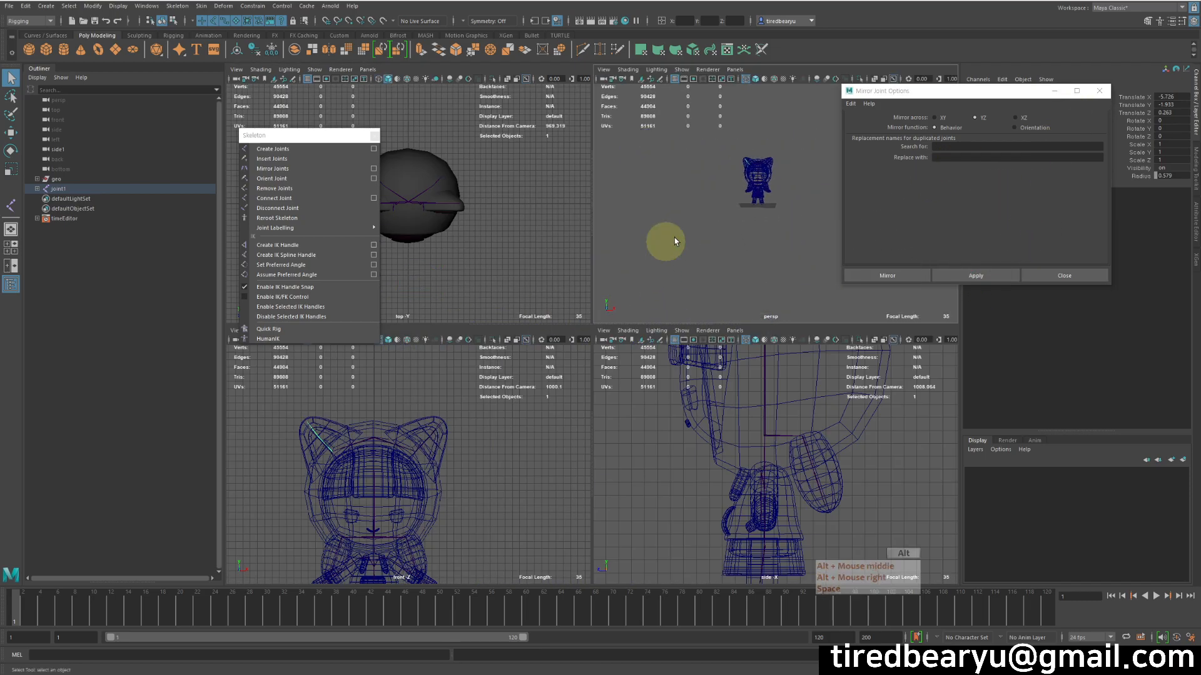
Display the character shaded in the perspective view and select the head joint.
{"action": "key", "text": "space"}
{"action": "left_click_drag", "start_coordinate": [734, 256], "coordinate": [695, 254], "text": "alt"}
{"action": "key", "text": "5"}
{"action": "left_click_drag", "start_coordinate": [616, 269], "coordinate": [617, 270]}
{"action": "right_click_drag", "start_coordinate": [618, 271], "coordinate": [670, 316], "text": "alt"}
{"action": "left_click_drag", "start_coordinate": [670, 316], "coordinate": [532, 312], "text": "alt"}
Test-rotate the head joint with its ear and pigtail chains, and undo the rotations.
{"action": "key", "text": "e"}
{"action": "mouse_move", "coordinate": [632, 352]}
{"action": "left_mouse_down"}
{"action": "mouse_move", "coordinate": [612, 334]}
{"action": "mouse_move", "coordinate": [615, 344]}
{"action": "left_mouse_up"}
{"action": "key", "text": "z"}
{"action": "key", "text": "q"}
{"action": "left_click_drag", "start_coordinate": [688, 418], "coordinate": [675, 362], "text": "alt"}
{"action": "key", "text": "e"}
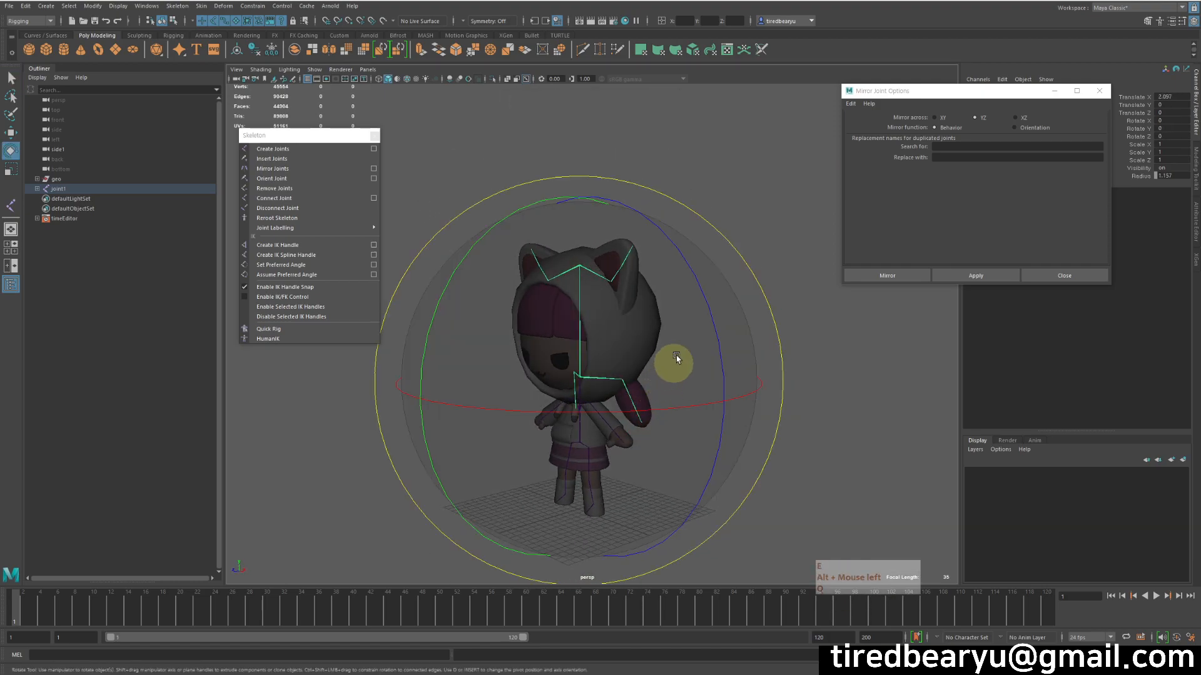
{"action": "left_click_drag", "start_coordinate": [718, 322], "coordinate": [643, 284]}
{"action": "key", "text": "z"}
{"action": "left_click_drag", "start_coordinate": [584, 350], "coordinate": [681, 349], "text": "alt"}
{"action": "key", "text": "q"}
{"action": "middle_click_drag", "start_coordinate": [648, 347], "coordinate": [666, 323], "text": "alt"}
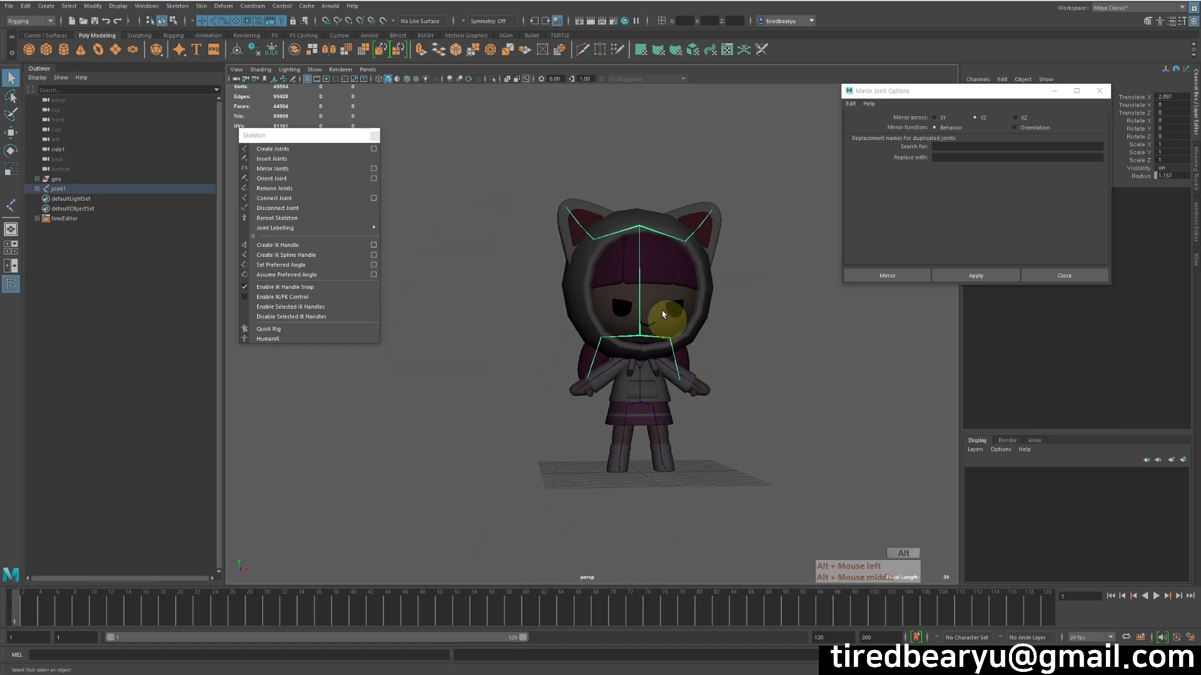
Create a three-joint chain along the thumb in the wireframe top view, starting where the thumb meets the palm.
{"action": "left_click_drag", "start_coordinate": [716, 303], "coordinate": [700, 281], "text": "alt"}
{"action": "right_click_drag", "start_coordinate": [700, 281], "coordinate": [915, 350], "text": "alt"}
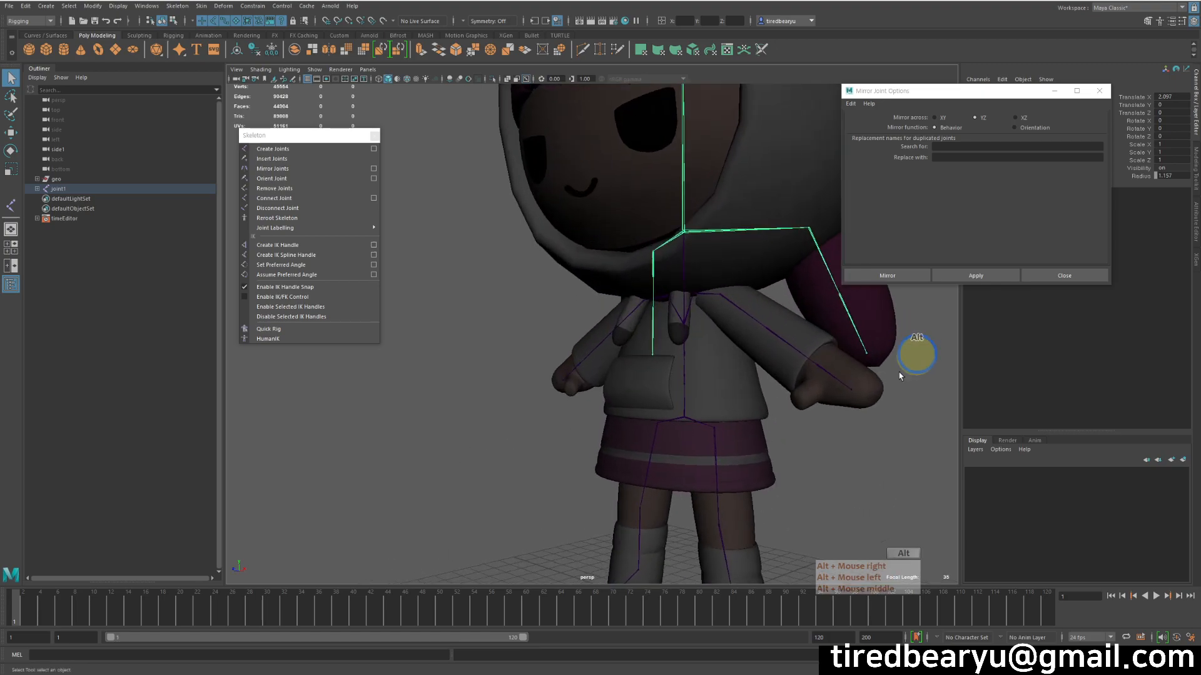
{"action": "middle_click_drag", "start_coordinate": [783, 363], "coordinate": [693, 290], "text": "alt"}
{"action": "left_click_drag", "start_coordinate": [695, 290], "coordinate": [683, 366], "text": "alt"}
{"action": "left_click", "coordinate": [674, 309]}
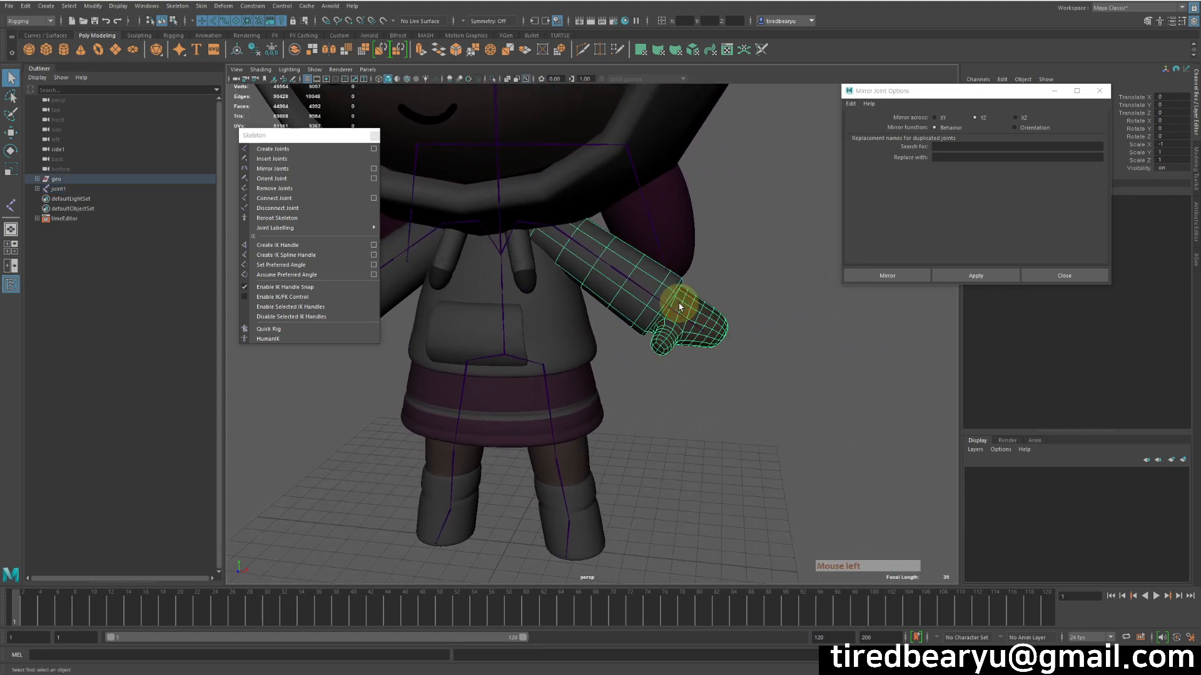
{"action": "left_click", "coordinate": [689, 317]}
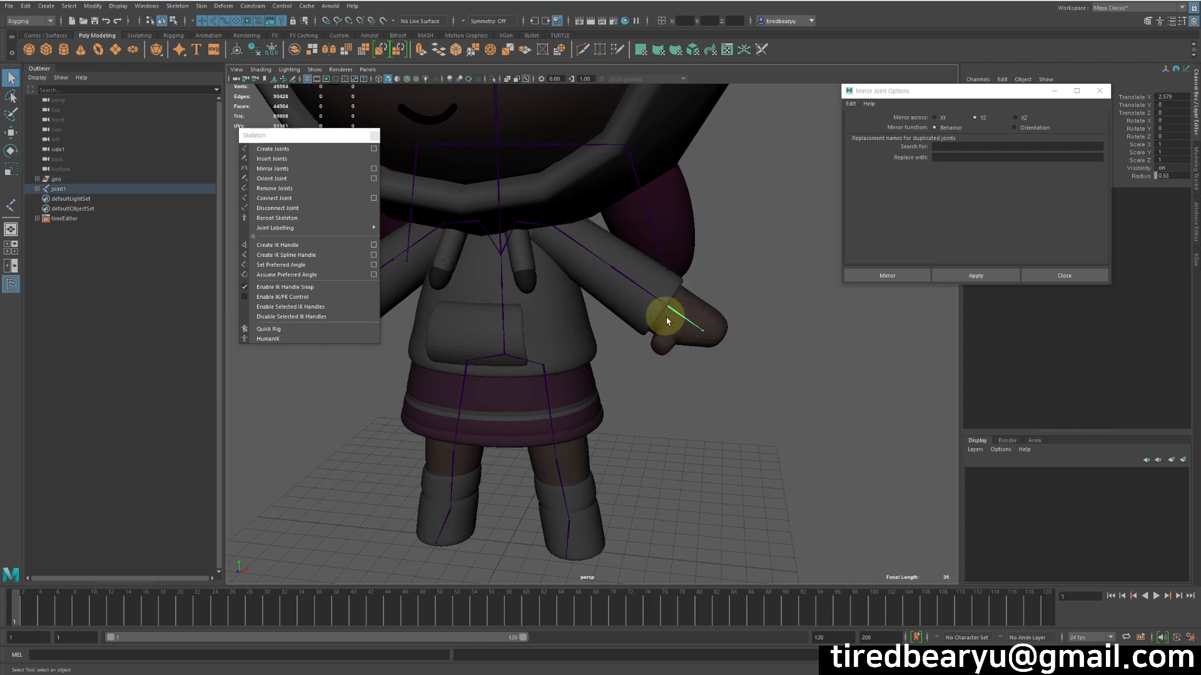
{"action": "key", "text": "space"}
{"action": "key", "text": "space"}
{"action": "key", "text": "4"}
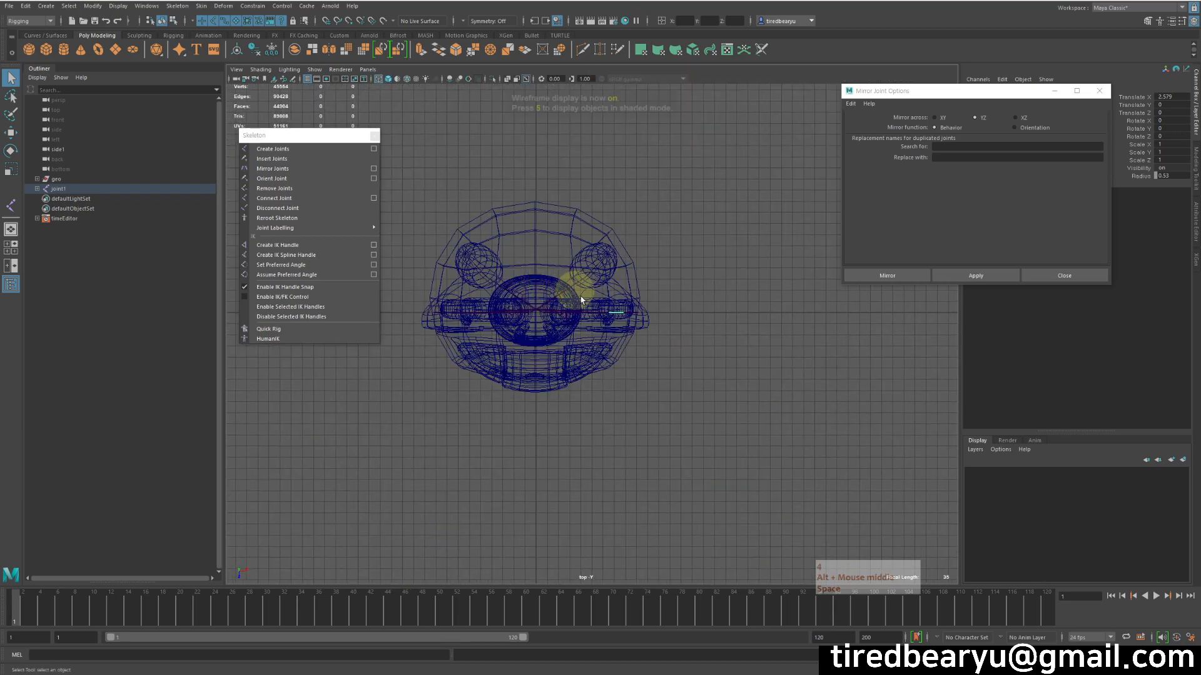
{"action": "right_click_drag", "start_coordinate": [580, 282], "coordinate": [614, 352], "text": "alt"}
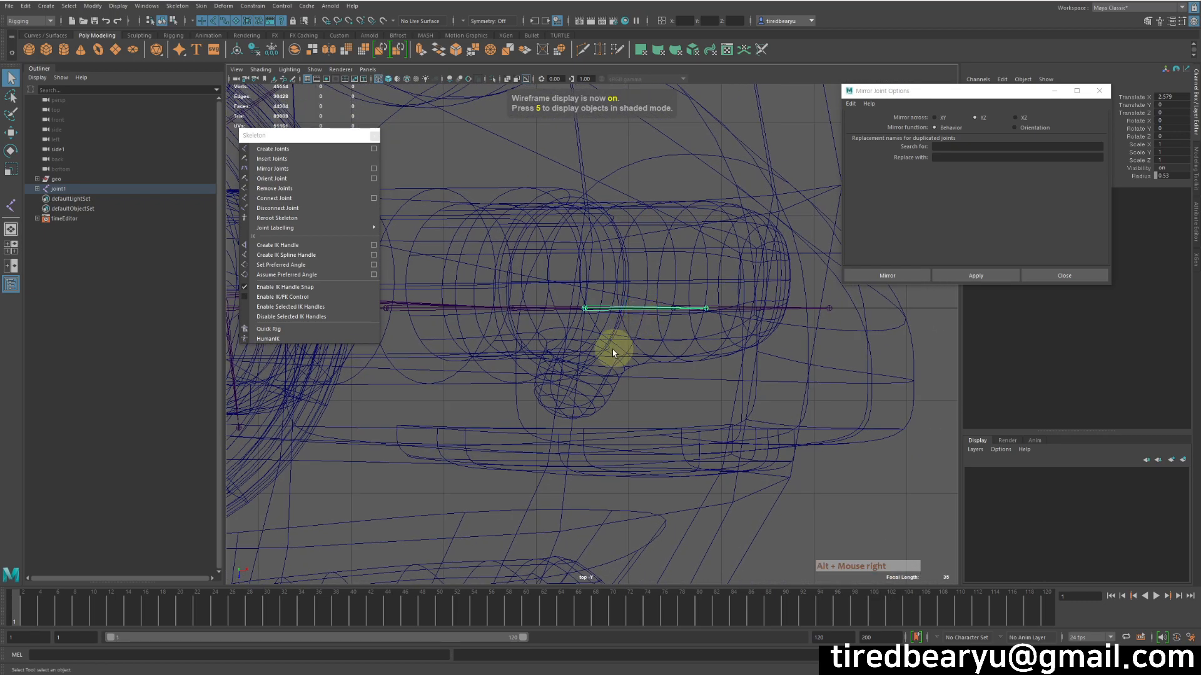
{"action": "key", "text": "g"}
{"action": "left_click", "coordinate": [606, 346]}
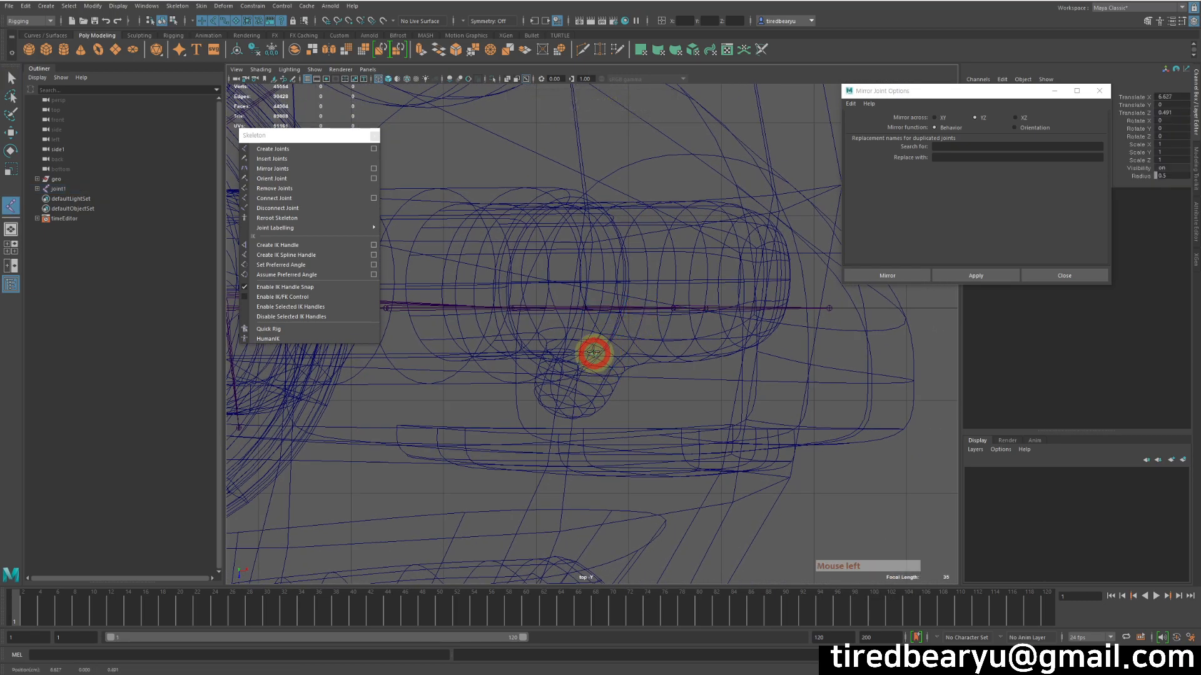
{"action": "left_click", "coordinate": [574, 389]}
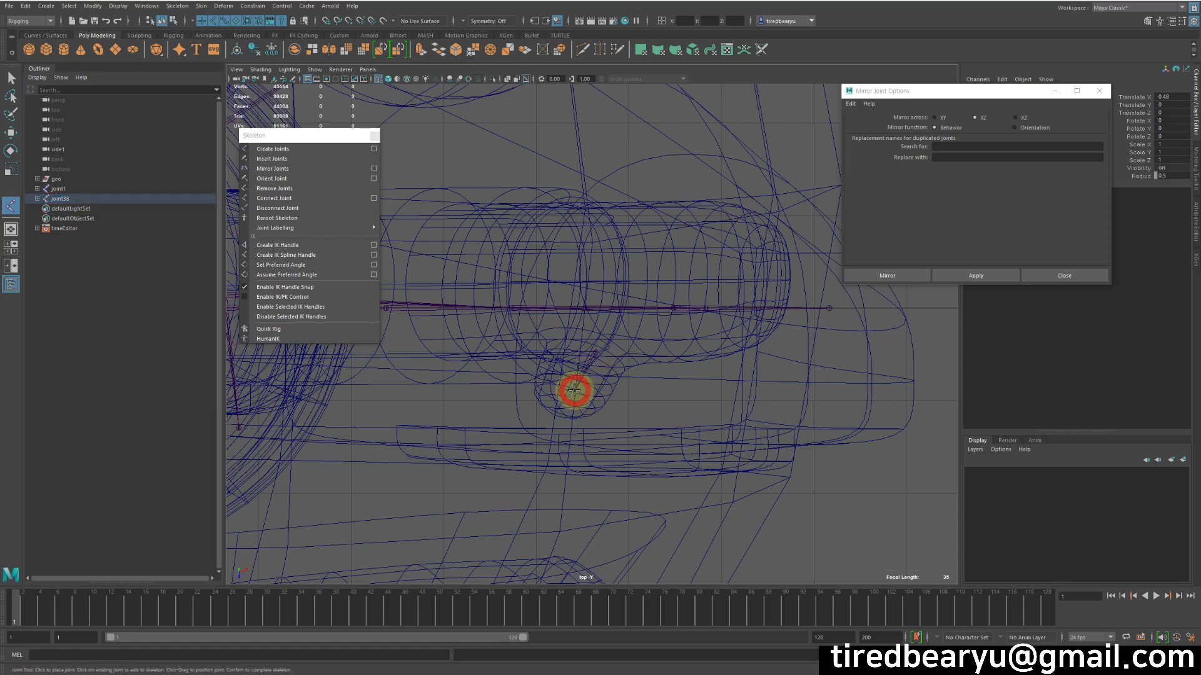
{"action": "left_click", "coordinate": [556, 426]}
{"action": "key", "text": "Return"}
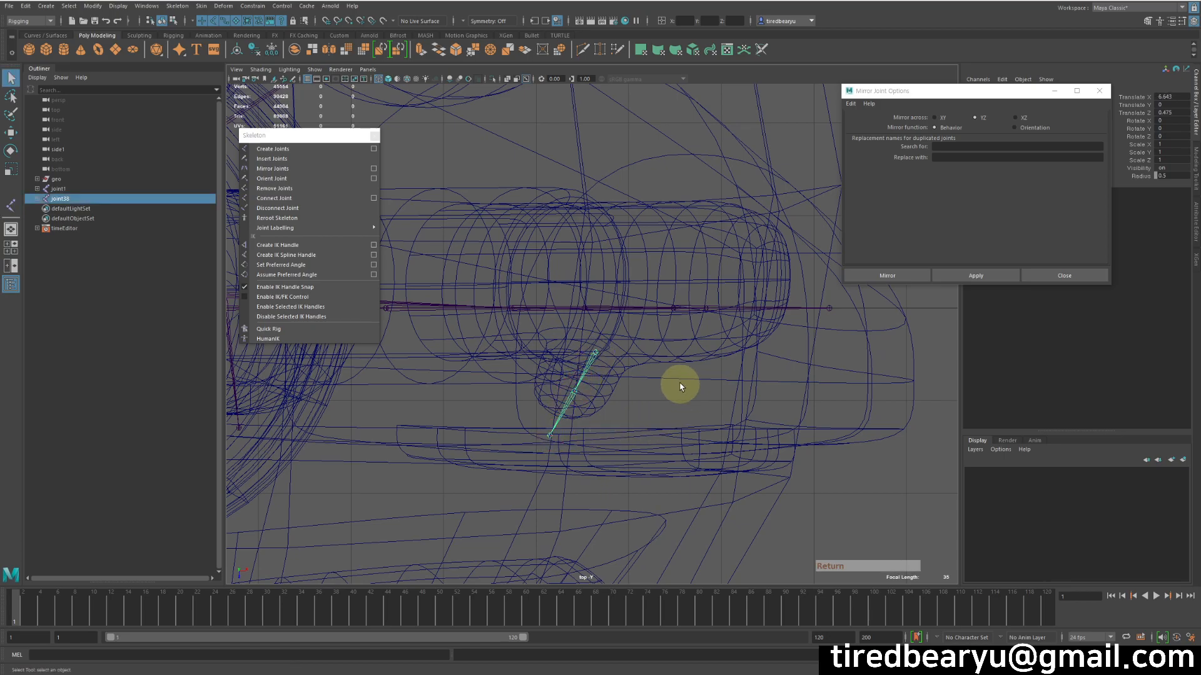
Raise the thumb joint chain from the ground plane towards the hand in the perspective view.
{"action": "key", "text": "space"}
{"action": "key", "text": "space"}
{"action": "right_click_drag", "start_coordinate": [761, 263], "coordinate": [684, 338], "text": "alt"}
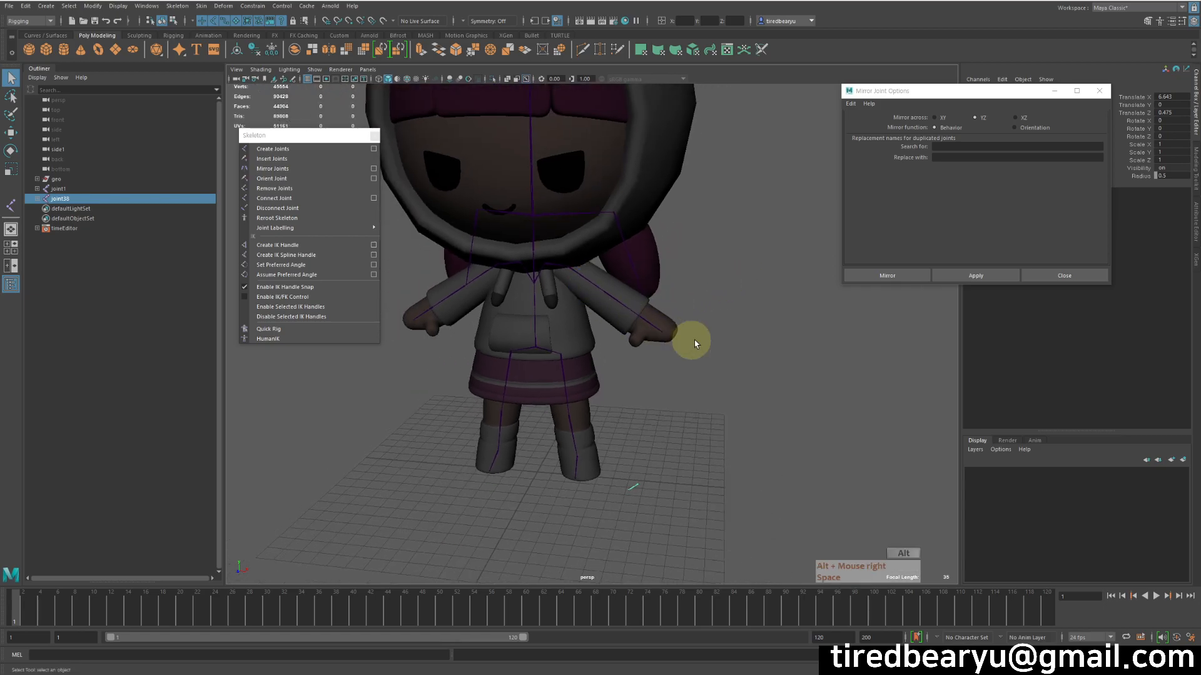
{"action": "left_click_drag", "start_coordinate": [684, 337], "coordinate": [662, 369], "text": "alt"}
{"action": "key", "text": "w"}
{"action": "left_click_drag", "start_coordinate": [638, 281], "coordinate": [632, 126]}
{"action": "key", "text": "f"}
Adjust the thumb chain's placement so its joints sit inside the thumb mesh.
{"action": "left_click_drag", "start_coordinate": [655, 200], "coordinate": [783, 360], "text": "alt"}
{"action": "key", "text": "e"}
{"action": "key", "text": "w"}
{"action": "middle_click_drag", "start_coordinate": [783, 359], "coordinate": [741, 400]}
{"action": "key", "text": "z"}
{"action": "left_click_drag", "start_coordinate": [560, 163], "coordinate": [483, 291]}
{"action": "middle_click_drag", "start_coordinate": [651, 324], "coordinate": [641, 297], "text": "alt"}
{"action": "left_click_drag", "start_coordinate": [754, 189], "coordinate": [756, 104]}
{"action": "left_click_drag", "start_coordinate": [726, 167], "coordinate": [774, 182], "text": "alt"}
{"action": "right_click_drag", "start_coordinate": [774, 182], "coordinate": [707, 219], "text": "alt"}
{"action": "middle_click_drag", "start_coordinate": [706, 219], "coordinate": [671, 256], "text": "alt"}
Parent the thumb joint chain to the hand joint at the wrist.
{"action": "key", "text": "q"}
{"action": "left_click_drag", "start_coordinate": [672, 247], "coordinate": [693, 291], "text": "shift"}
{"action": "right_click_drag", "start_coordinate": [693, 304], "coordinate": [627, 298], "text": "alt"}
{"action": "key", "text": "p"}
{"action": "left_click_drag", "start_coordinate": [610, 313], "coordinate": [713, 370]}
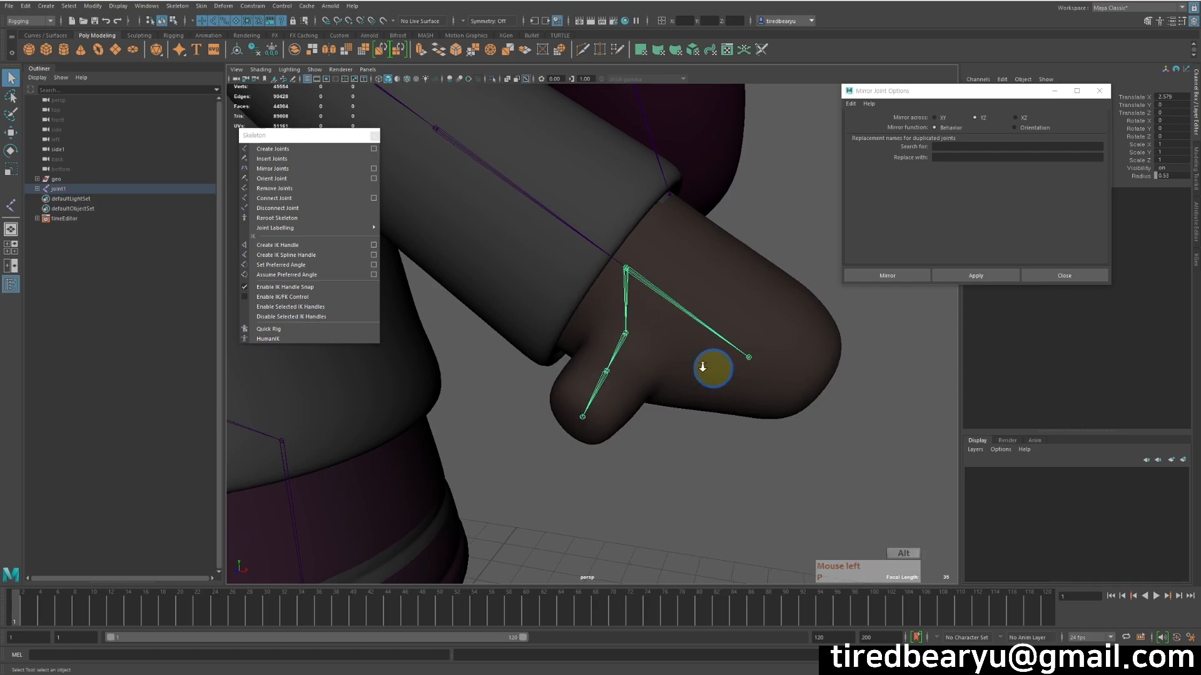
{"action": "right_click_drag", "start_coordinate": [713, 369], "coordinate": [604, 342], "text": "alt"}
{"action": "middle_click_drag", "start_coordinate": [605, 341], "coordinate": [692, 359], "text": "alt"}
Try mirroring the thumb chain on its own across YZ, and undo it.
{"action": "left_click_drag", "start_coordinate": [665, 360], "coordinate": [700, 378]}
{"action": "right_click_drag", "start_coordinate": [700, 377], "coordinate": [532, 334], "text": "alt"}
{"action": "middle_click_drag", "start_coordinate": [533, 333], "coordinate": [774, 368], "text": "alt"}
{"action": "right_click_drag", "start_coordinate": [774, 368], "coordinate": [912, 332], "text": "alt"}
{"action": "left_click", "coordinate": [940, 275]}
{"action": "right_click_drag", "start_coordinate": [648, 325], "coordinate": [678, 322], "text": "alt"}
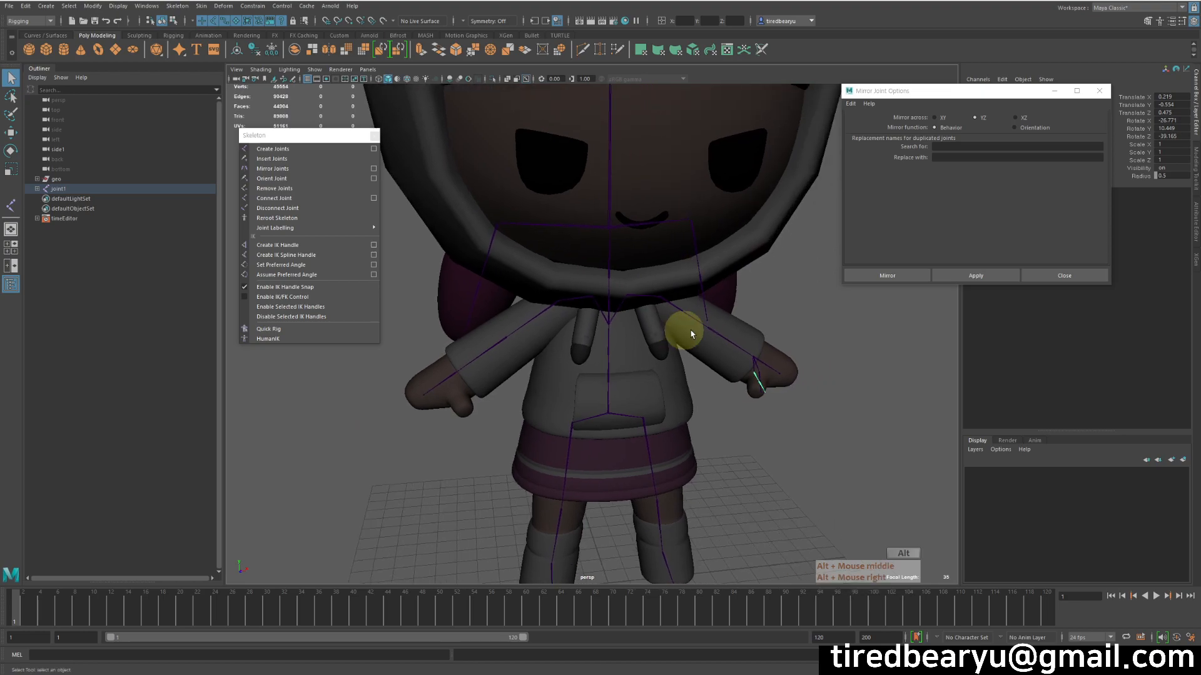
{"action": "left_click_drag", "start_coordinate": [770, 384], "coordinate": [782, 376], "text": "alt"}
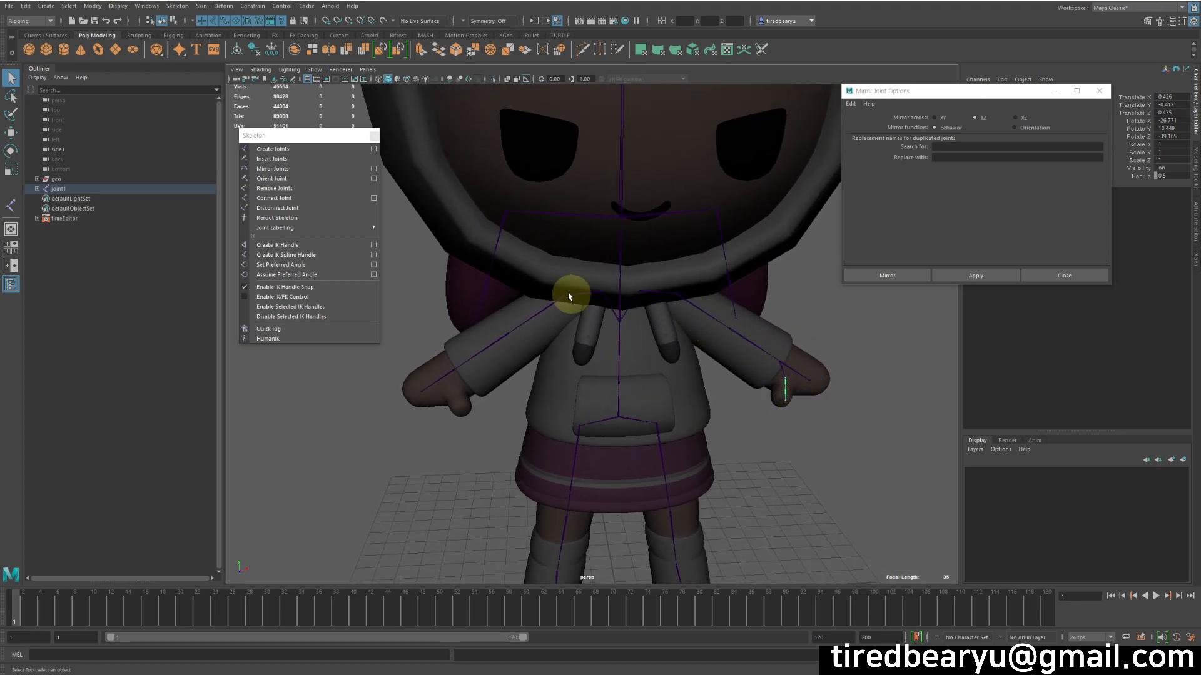
Delete the opposite arm chain without thumb joints and mirror the completed arm chain across YZ with the Behavior function.
{"action": "key", "text": "Delete"}
{"action": "left_click", "coordinate": [685, 316]}
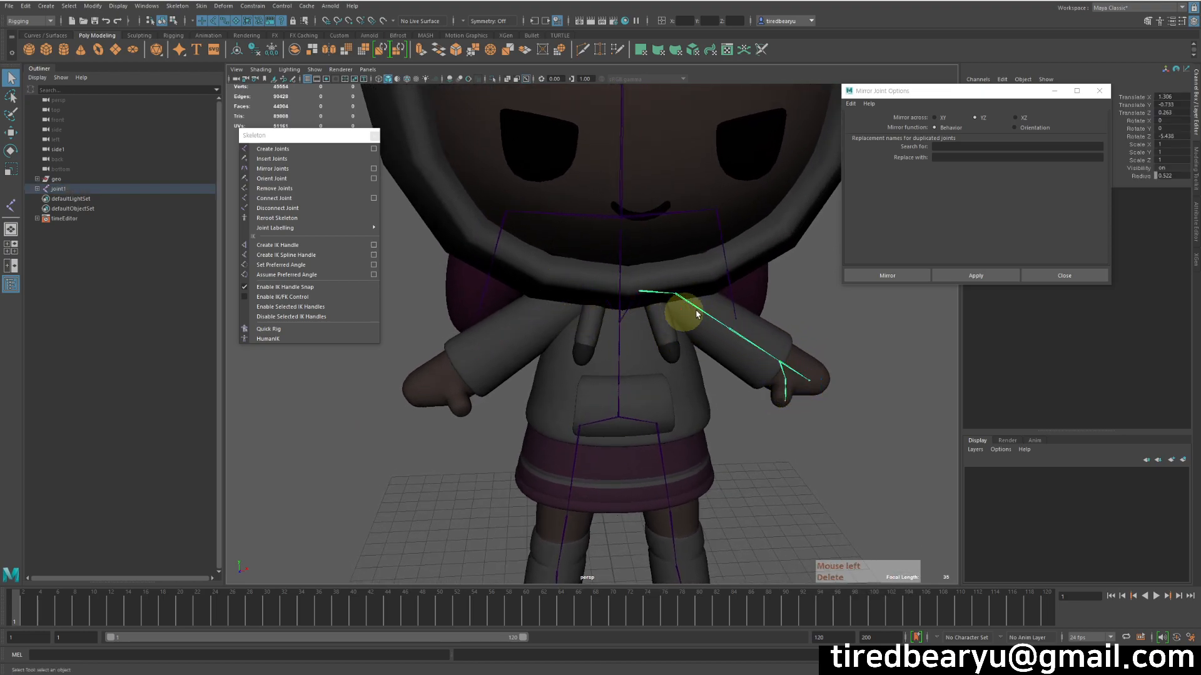
{"action": "left_click", "coordinate": [965, 270]}
{"action": "left_click", "coordinate": [852, 456]}
{"action": "left_click_drag", "start_coordinate": [853, 456], "coordinate": [742, 421], "text": "alt"}
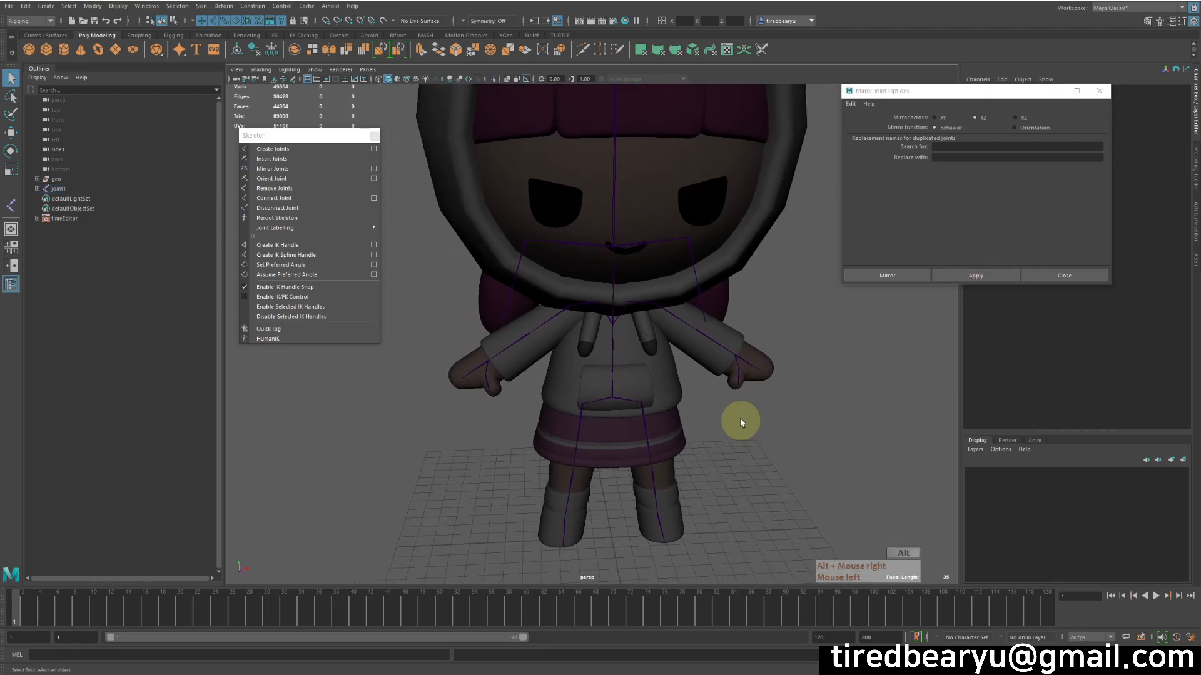
Select the root joint and examine the complete skeleton's fit inside the character from several angles.
{"action": "right_click_drag", "start_coordinate": [742, 421], "coordinate": [730, 406], "text": "alt"}
{"action": "left_click_drag", "start_coordinate": [730, 406], "coordinate": [728, 407], "text": "alt"}
{"action": "left_click_drag", "start_coordinate": [588, 400], "coordinate": [707, 474]}
{"action": "middle_click_drag", "start_coordinate": [770, 484], "coordinate": [751, 414], "text": "alt"}
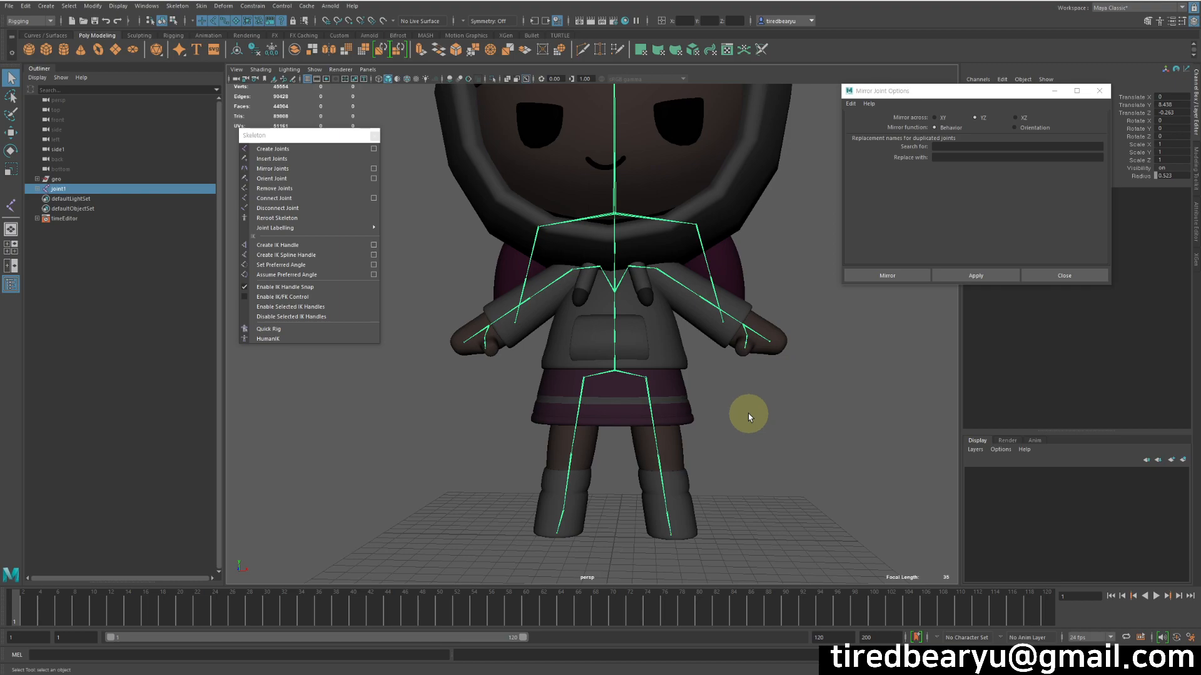
{"action": "right_click_drag", "start_coordinate": [625, 365], "coordinate": [598, 410], "text": "alt"}
{"action": "middle_click_drag", "start_coordinate": [598, 410], "coordinate": [618, 386], "text": "alt"}
{"action": "left_click_drag", "start_coordinate": [618, 386], "coordinate": [608, 474], "text": "alt"}
{"action": "middle_click_drag", "start_coordinate": [608, 474], "coordinate": [625, 374], "text": "alt"}
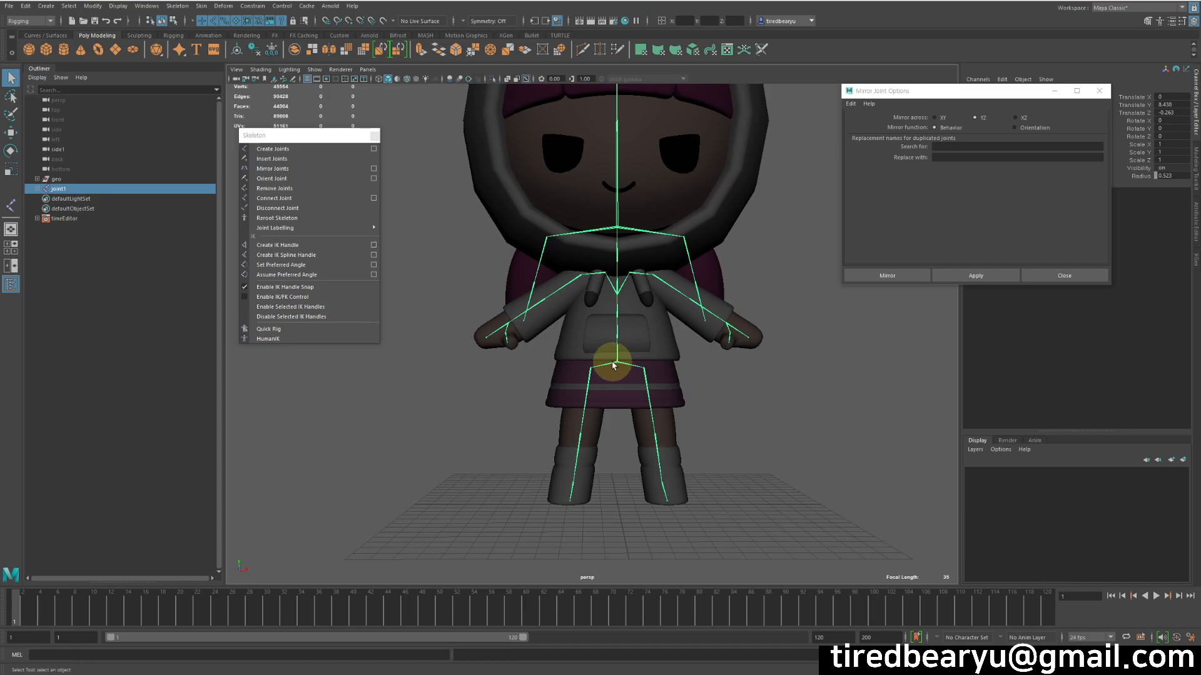
{"action": "left_click_drag", "start_coordinate": [613, 366], "coordinate": [611, 376], "text": "alt"}
{"action": "middle_click_drag", "start_coordinate": [611, 375], "coordinate": [611, 323], "text": "alt"}
{"action": "left_click_drag", "start_coordinate": [611, 322], "coordinate": [562, 350], "text": "alt"}
{"action": "right_click_drag", "start_coordinate": [578, 352], "coordinate": [750, 426], "text": "alt"}
{"action": "middle_click_drag", "start_coordinate": [750, 425], "coordinate": [720, 382], "text": "alt"}
Select the ankle joint of one leg and test it with the Rotate tool.
{"action": "left_click", "coordinate": [740, 432]}
{"action": "left_click_drag", "start_coordinate": [774, 449], "coordinate": [702, 408], "text": "alt"}
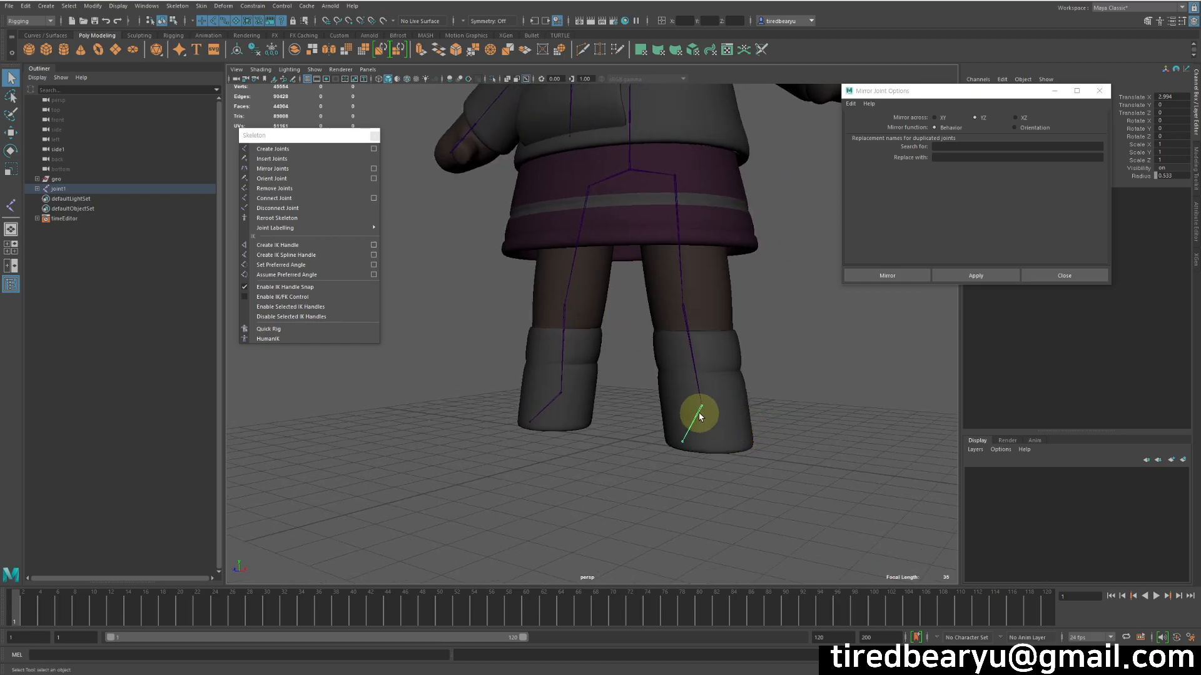
{"action": "key", "text": "e"}
{"action": "left_click_drag", "start_coordinate": [594, 400], "coordinate": [680, 392]}
{"action": "right_click_drag", "start_coordinate": [680, 392], "coordinate": [550, 294], "text": "alt"}
{"action": "middle_click_drag", "start_coordinate": [550, 293], "coordinate": [510, 423], "text": "alt"}
{"action": "left_click_drag", "start_coordinate": [509, 423], "coordinate": [579, 417], "text": "alt"}
{"action": "middle_click_drag", "start_coordinate": [579, 418], "coordinate": [566, 432], "text": "alt"}
{"action": "key", "text": "q"}
{"action": "middle_click_drag", "start_coordinate": [625, 333], "coordinate": [661, 479], "text": "alt"}
{"action": "right_click_drag", "start_coordinate": [670, 332], "coordinate": [565, 325], "text": "alt"}
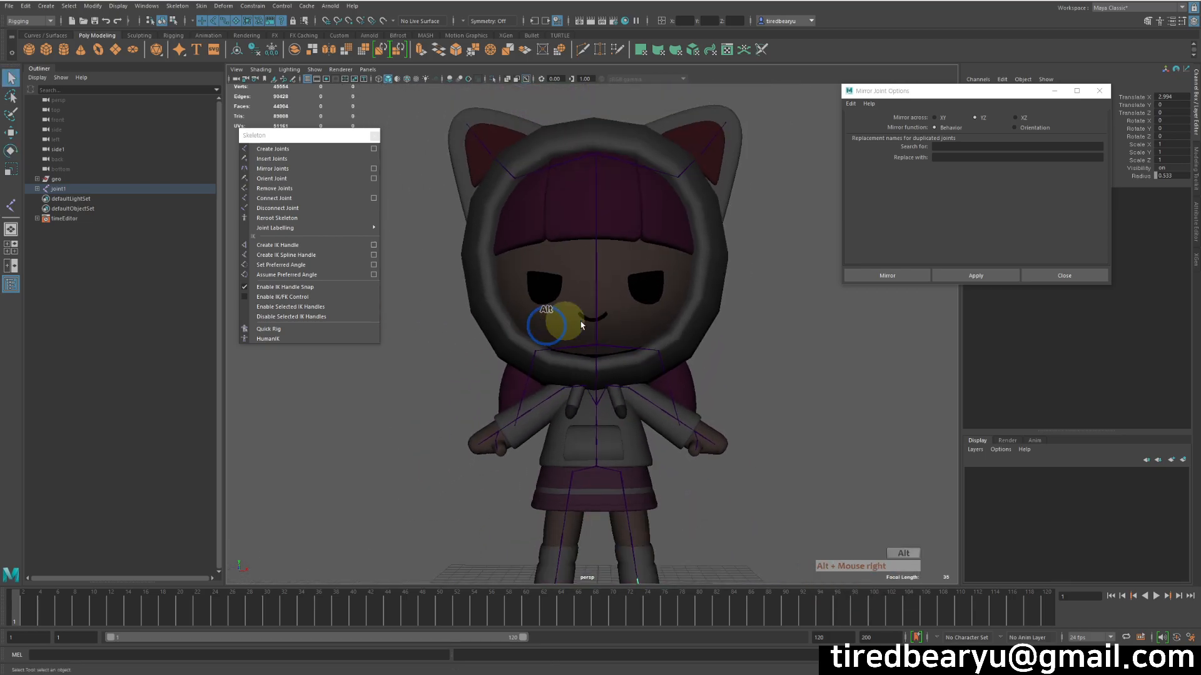
Select the head joint and check the ear and pigtail chains parented beneath it.
{"action": "left_click", "coordinate": [644, 283]}
{"action": "left_click_drag", "start_coordinate": [645, 282], "coordinate": [652, 350], "text": "alt"}
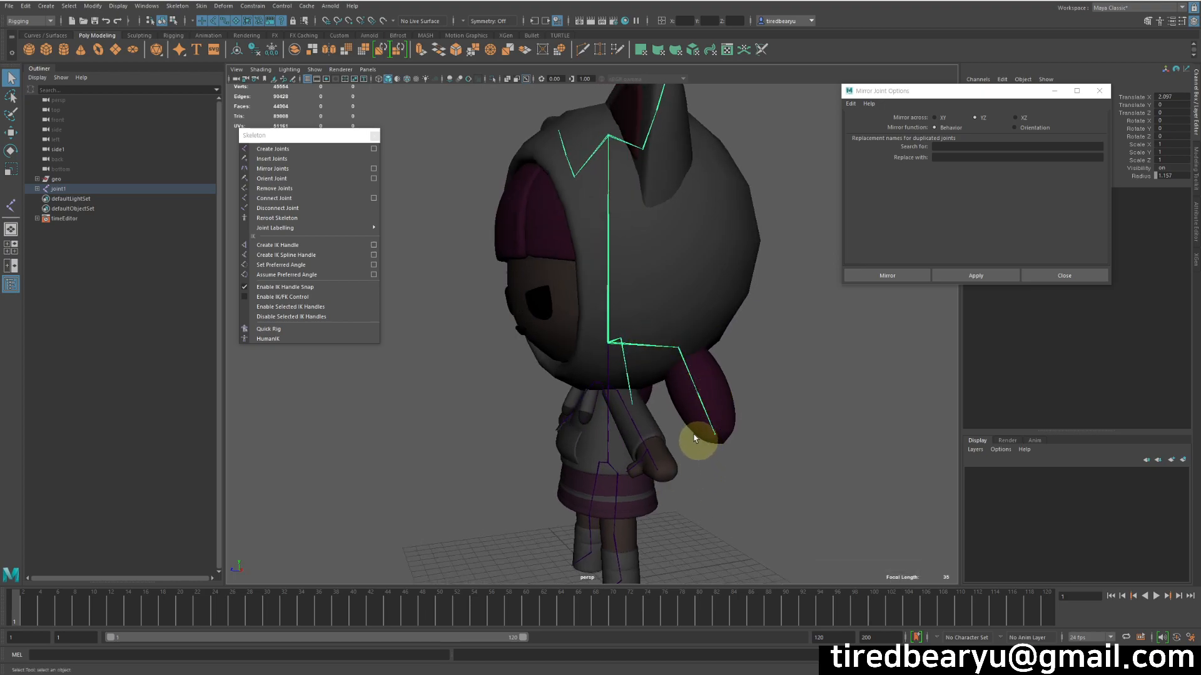
{"action": "left_click_drag", "start_coordinate": [722, 414], "coordinate": [618, 201], "text": "alt"}
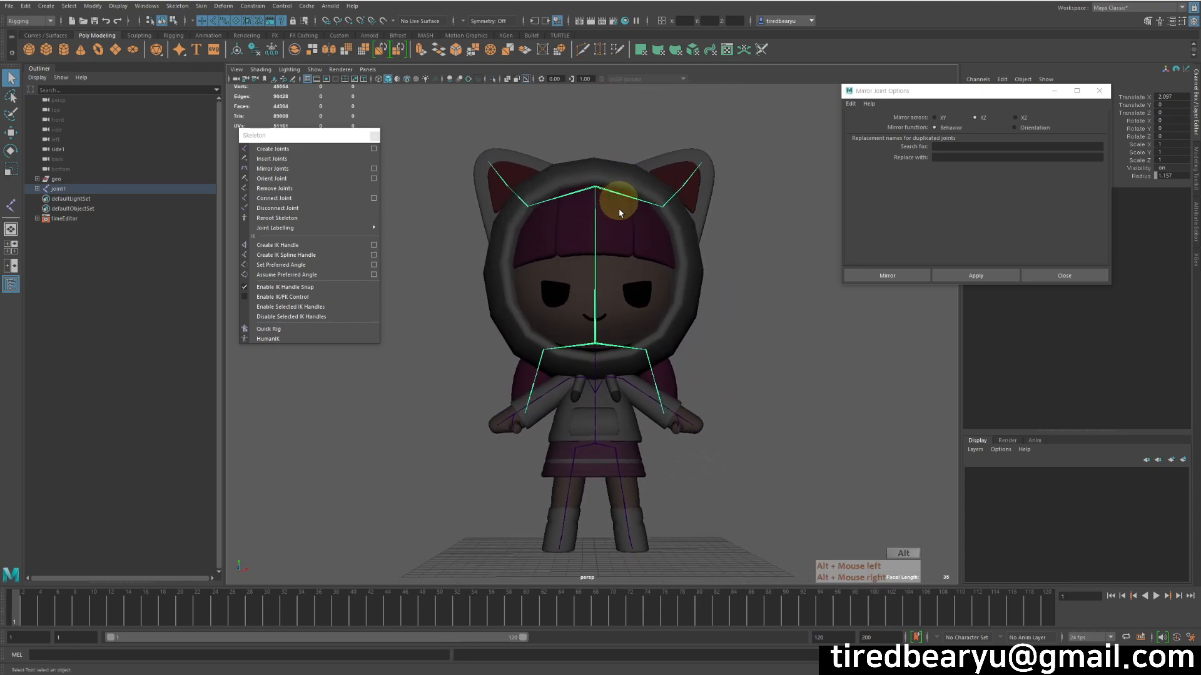
{"action": "middle_click_drag", "start_coordinate": [636, 477], "coordinate": [629, 388], "text": "alt"}
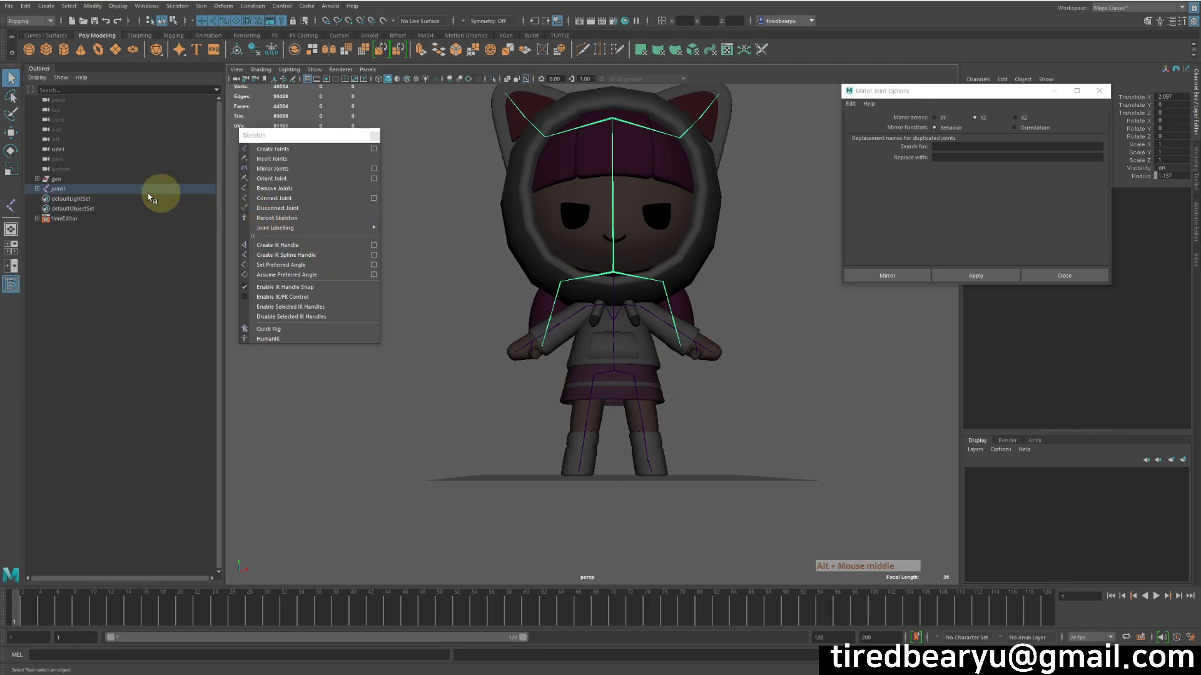
Select the geo group together with the skeleton's root joint.
{"action": "left_click", "coordinate": [96, 180], "text": "ctrl"}
{"action": "middle_click_drag", "start_coordinate": [703, 423], "coordinate": [715, 427], "text": "alt"}
{"action": "left_click_drag", "start_coordinate": [615, 368], "coordinate": [680, 417], "text": "shift"}
{"action": "left_click_drag", "start_coordinate": [680, 417], "coordinate": [678, 438], "text": "alt"}
{"action": "right_click_drag", "start_coordinate": [678, 437], "coordinate": [750, 428], "text": "alt"}
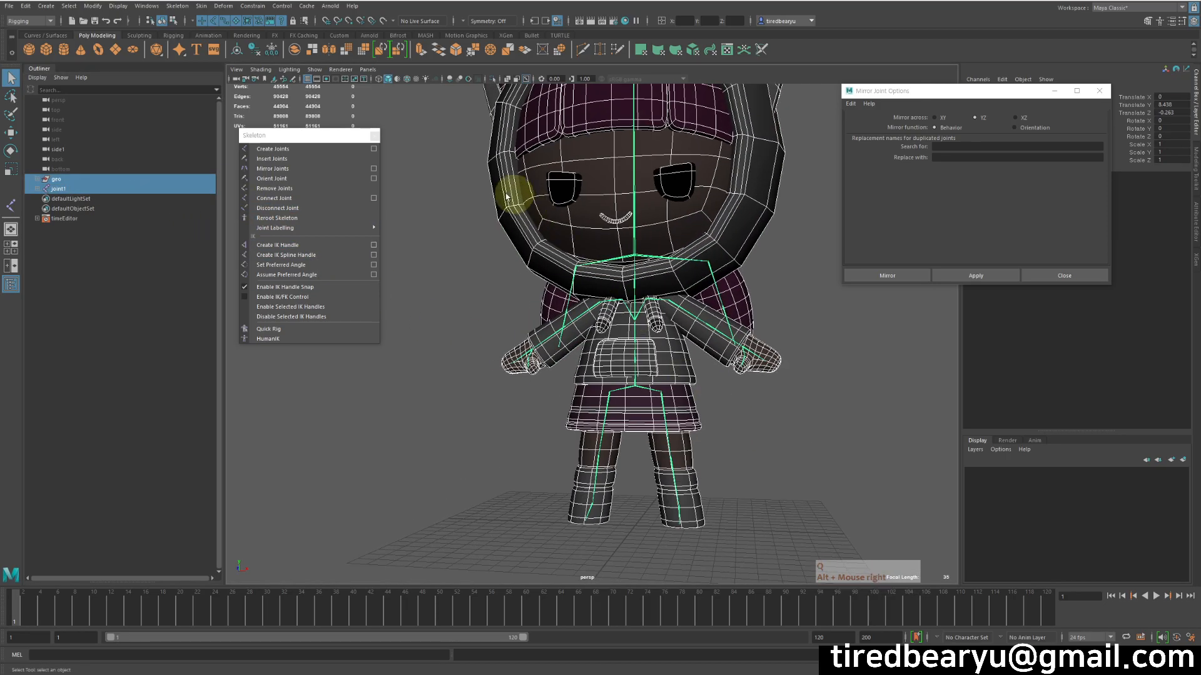
Try binding the geo group to the skeleton with the current Bind Skin settings, and undo it.
{"action": "left_click", "coordinate": [209, 6]}
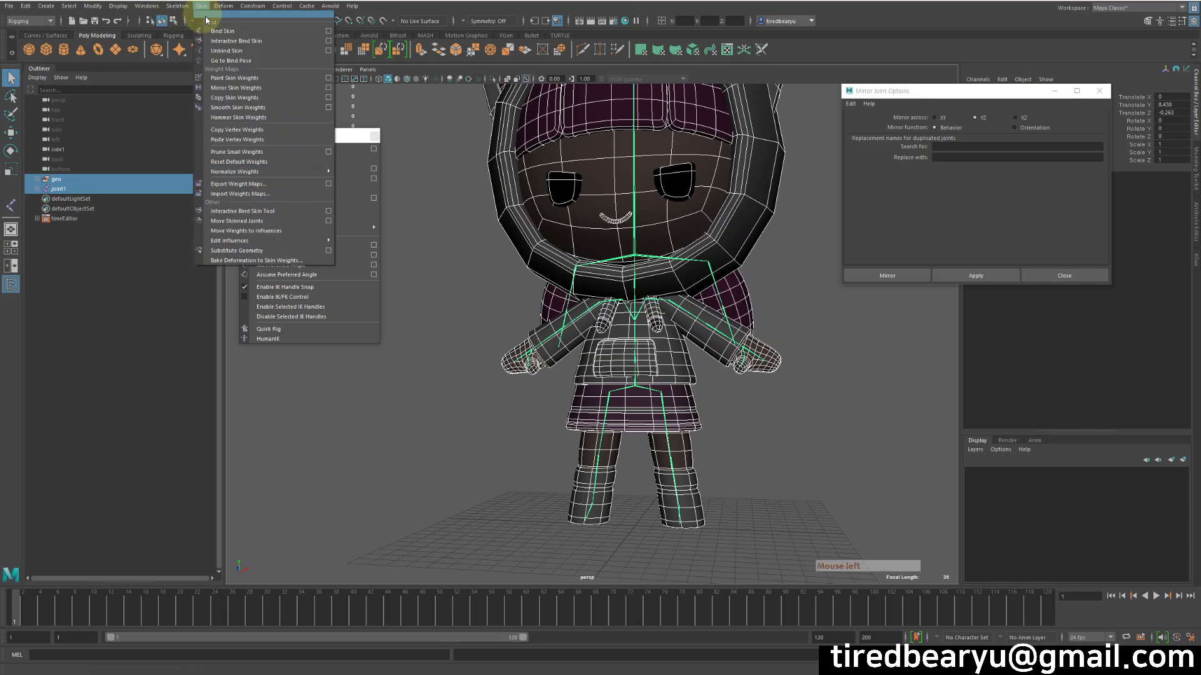
{"action": "left_click", "coordinate": [219, 34]}
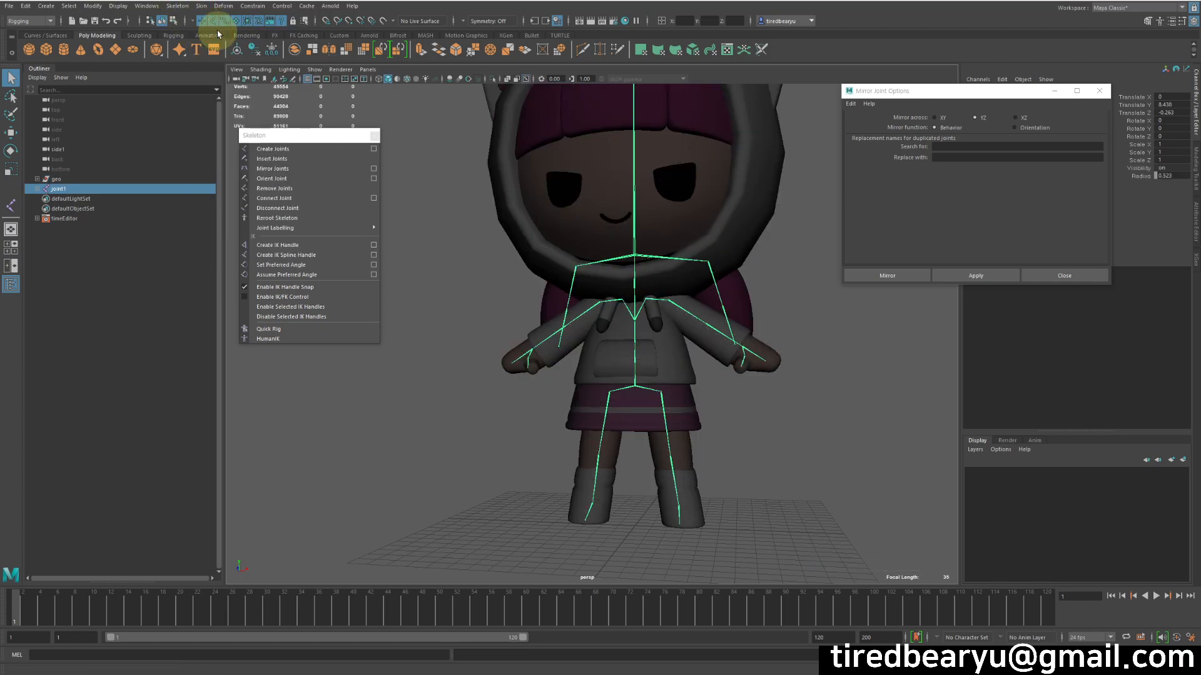
{"action": "key", "text": "ctrl+z"}
Reset the Bind Skin options to their defaults and bind the geo group to the joint hierarchy.
{"action": "left_click", "coordinate": [201, 7]}
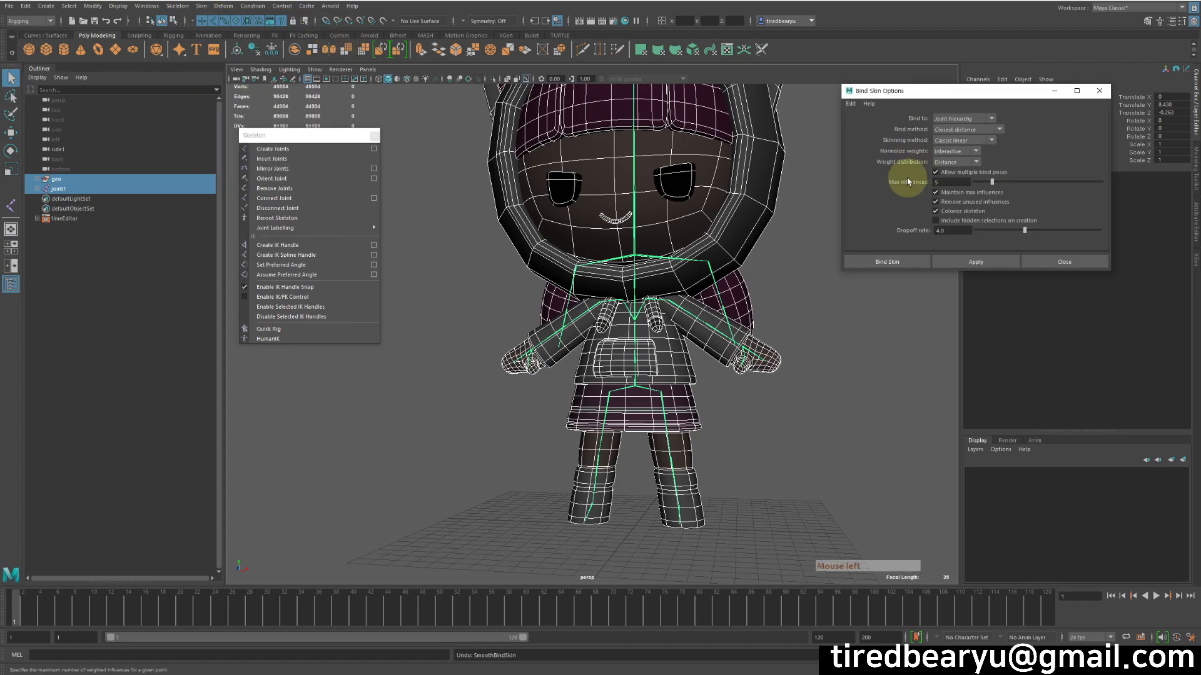
{"action": "left_click", "coordinate": [850, 104]}
{"action": "left_click", "coordinate": [864, 122]}
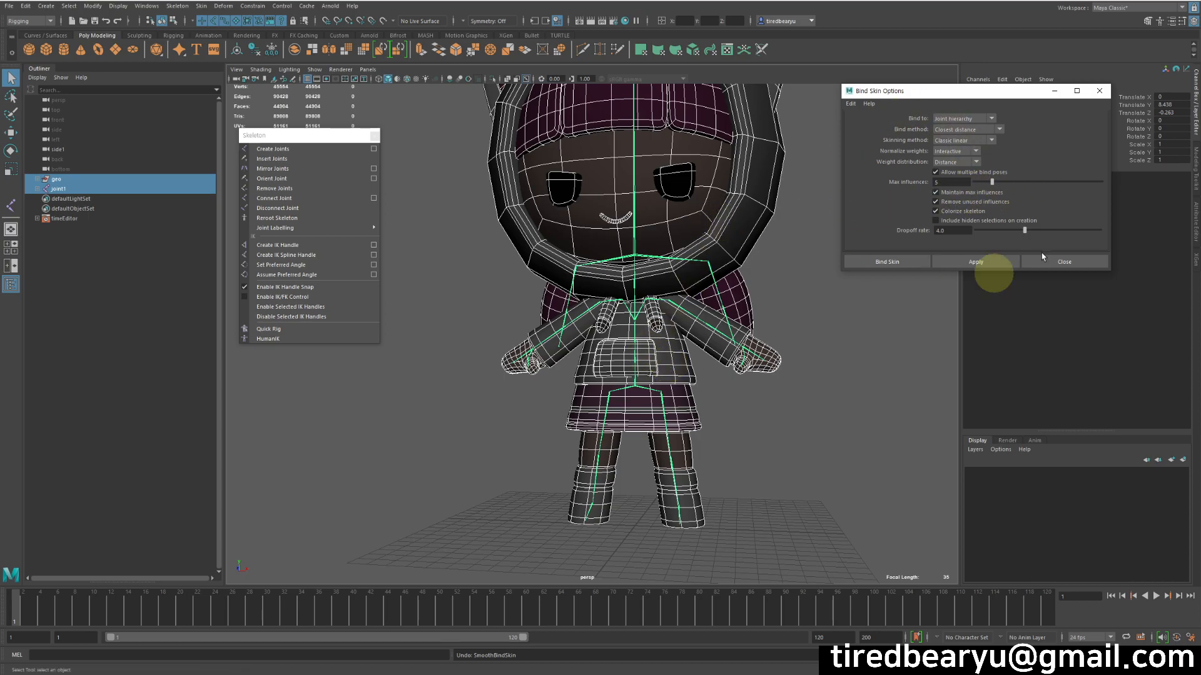
{"action": "left_click", "coordinate": [972, 261]}
{"action": "left_click", "coordinate": [1075, 266]}
{"action": "left_click_drag", "start_coordinate": [657, 295], "coordinate": [742, 349], "text": "alt"}
{"action": "left_click", "coordinate": [1055, 264]}
Rotate a joint to test how the bound mesh deforms, and undo the rotation.
{"action": "right_click_drag", "start_coordinate": [743, 348], "coordinate": [767, 351], "text": "alt"}
{"action": "left_click", "coordinate": [694, 310]}
{"action": "left_click_drag", "start_coordinate": [695, 316], "coordinate": [661, 331], "text": "alt"}
{"action": "key", "text": "e"}
{"action": "left_click_drag", "start_coordinate": [850, 364], "coordinate": [856, 332]}
{"action": "key", "text": "ctrl+z"}
Select the head joint, test its deformation with the Rotate tool, and undo the test.
{"action": "right_click_drag", "start_coordinate": [891, 264], "coordinate": [813, 240], "text": "alt"}
{"action": "left_click_drag", "start_coordinate": [813, 241], "coordinate": [799, 234], "text": "alt"}
{"action": "key", "text": "q"}
{"action": "left_click", "coordinate": [769, 214]}
{"action": "left_click_drag", "start_coordinate": [576, 187], "coordinate": [635, 201]}
{"action": "mouse_move", "coordinate": [665, 219]}
{"action": "left_mouse_down", "text": "alt"}
{"action": "mouse_move", "coordinate": [755, 241]}
{"action": "mouse_move", "coordinate": [644, 156]}
{"action": "mouse_move", "coordinate": [718, 301]}
{"action": "mouse_move", "coordinate": [613, 321]}
{"action": "mouse_move", "coordinate": [705, 233]}
{"action": "mouse_move", "coordinate": [681, 220]}
{"action": "mouse_move", "coordinate": [742, 215]}
{"action": "mouse_move", "coordinate": [683, 230]}
{"action": "mouse_move", "coordinate": [643, 215]}
{"action": "left_mouse_up", "text": "alt"}
{"action": "key", "text": "e"}
{"action": "key", "text": "z"}
{"action": "key", "text": "q"}
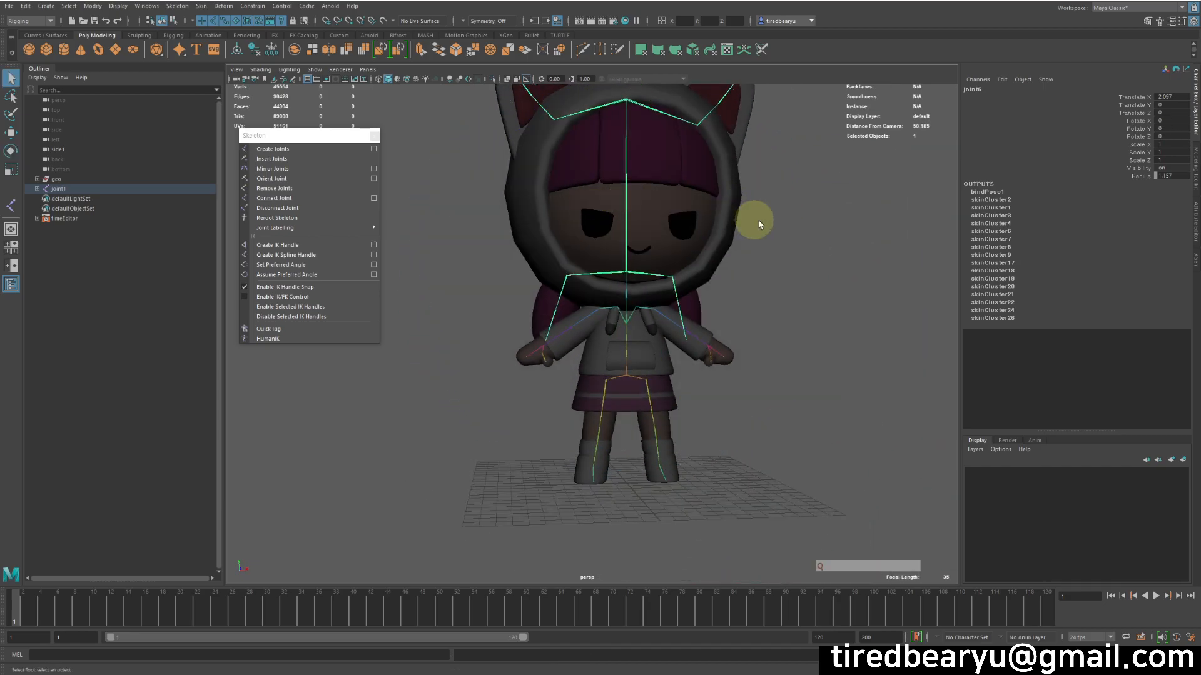
Try selecting the hood rim together with the ear and pigtail meshes.
{"action": "left_click_drag", "start_coordinate": [758, 224], "coordinate": [753, 225], "text": "alt"}
{"action": "left_click", "coordinate": [733, 206]}
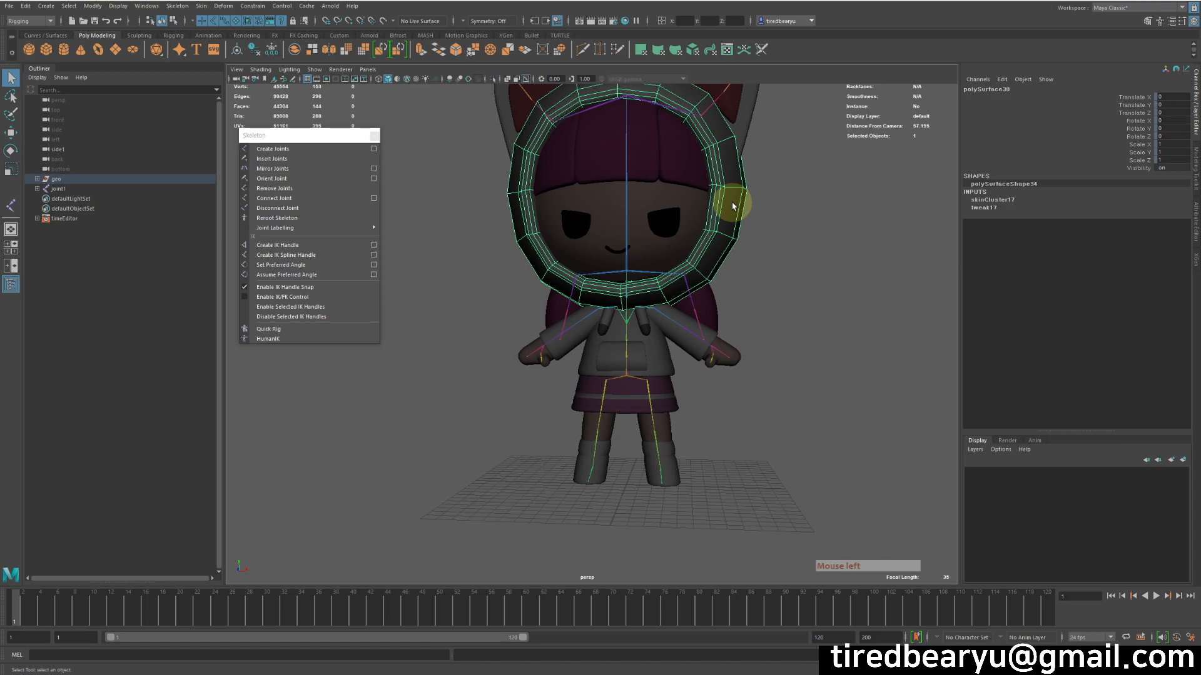
{"action": "middle_click_drag", "start_coordinate": [723, 211], "coordinate": [740, 231], "text": "alt"}
{"action": "left_click_drag", "start_coordinate": [715, 229], "coordinate": [756, 229], "text": "alt"}
{"action": "right_click_drag", "start_coordinate": [826, 217], "coordinate": [797, 216]}
{"action": "left_click_drag", "start_coordinate": [797, 219], "coordinate": [734, 241], "text": "alt"}
{"action": "key", "text": "z"}
{"action": "left_click", "coordinate": [743, 160], "text": "shift"}
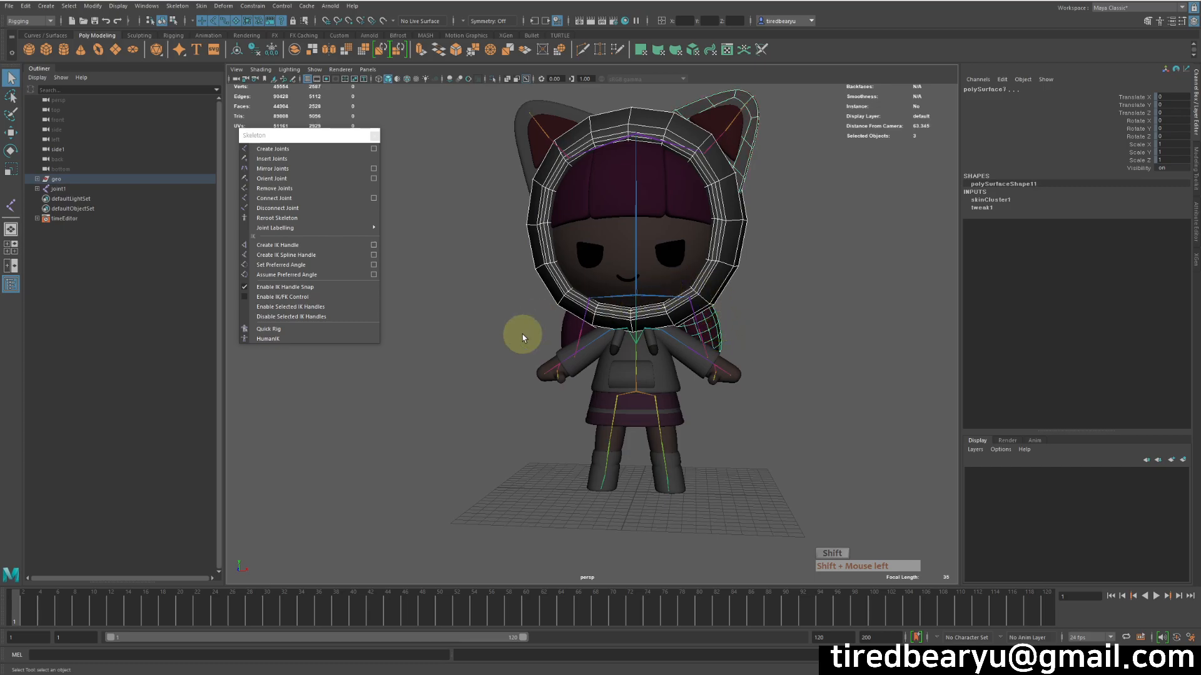
{"action": "left_click", "coordinate": [555, 341], "text": "shift"}
{"action": "left_click_drag", "start_coordinate": [555, 341], "coordinate": [563, 308], "text": "alt"}
{"action": "left_click_drag", "start_coordinate": [671, 334], "coordinate": [740, 269], "text": "alt"}
Select the hood rim, face, bangs, eyes and mouth meshes, and add the head joint to the selection.
{"action": "left_click", "coordinate": [729, 273]}
{"action": "left_click", "coordinate": [719, 278]}
{"action": "left_click", "coordinate": [667, 198], "text": "shift"}
{"action": "left_click", "coordinate": [673, 247], "text": "shift"}
{"action": "left_click", "coordinate": [644, 200], "text": "shift"}
{"action": "left_click", "coordinate": [579, 231], "text": "shift"}
{"action": "left_click", "coordinate": [579, 247], "text": "shift"}
{"action": "left_click", "coordinate": [555, 206], "text": "shift"}
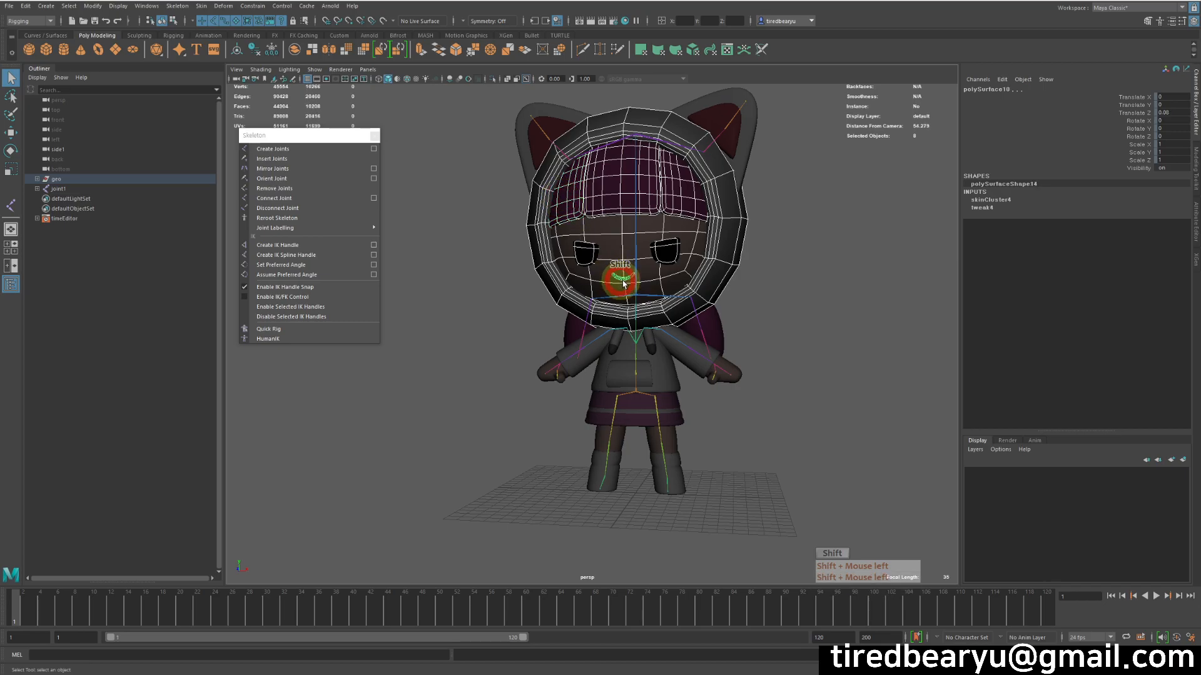
{"action": "left_click_drag", "start_coordinate": [719, 186], "coordinate": [662, 202], "text": "alt"}
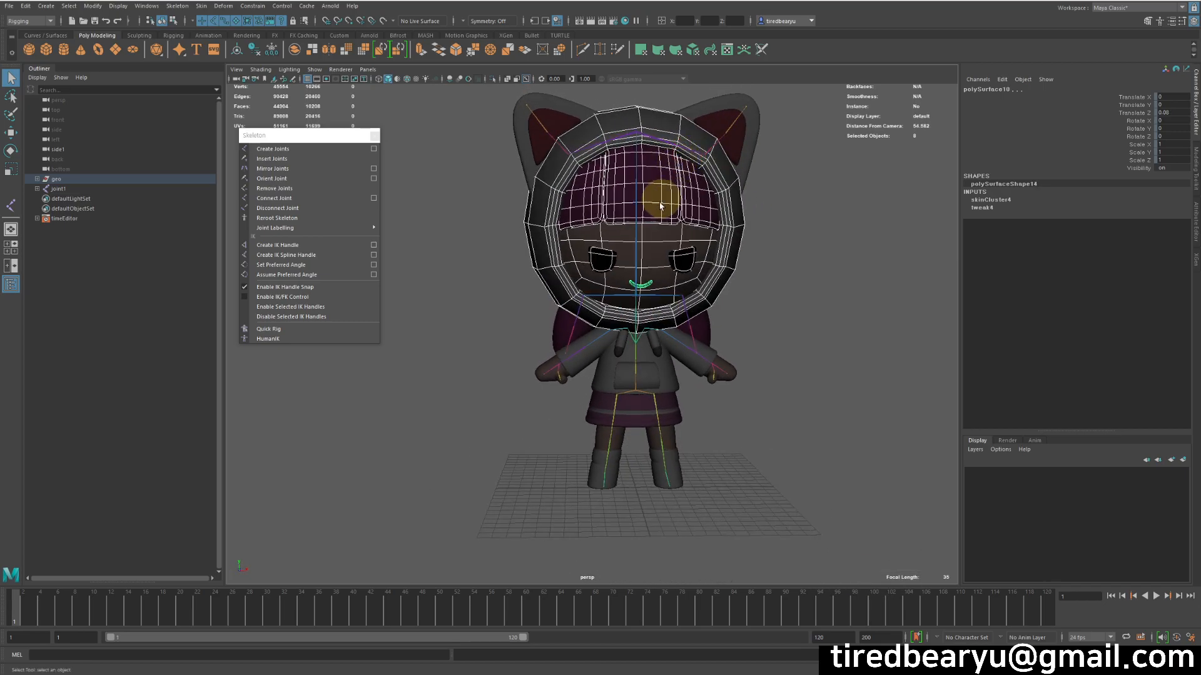
{"action": "left_click", "coordinate": [651, 214], "text": "shift"}
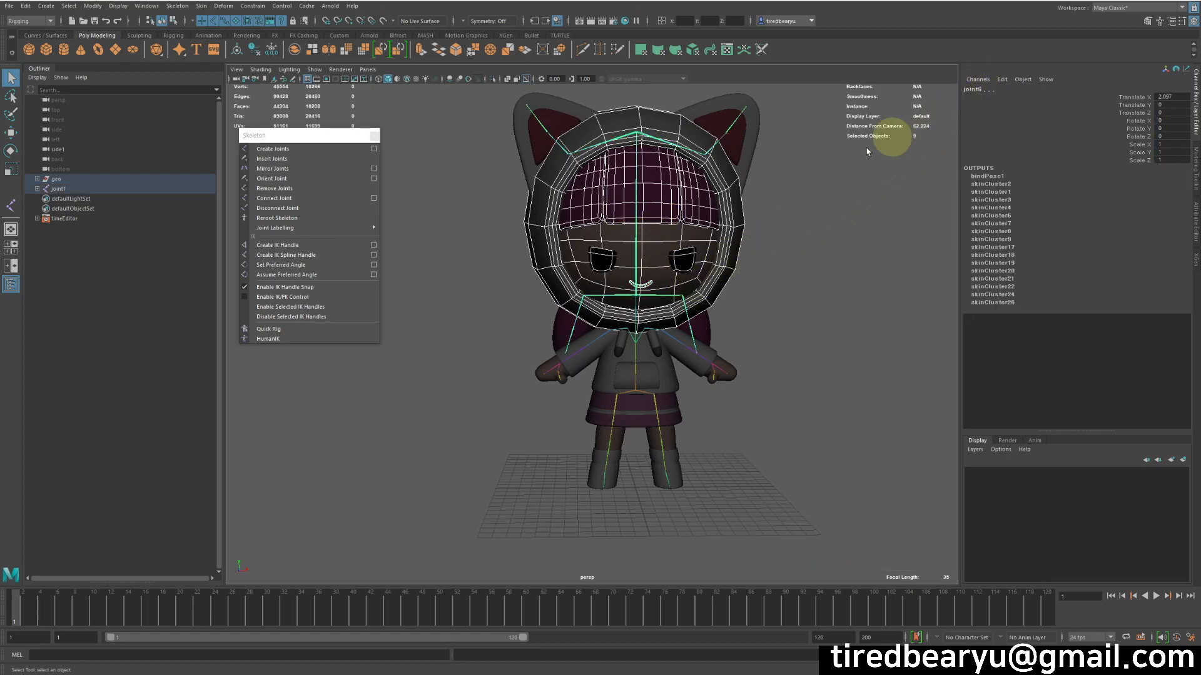
Open the Component Editor on its smooth skin weights, enlarge it, and place it clear of the character.
{"action": "left_click_drag", "start_coordinate": [621, 285], "coordinate": [653, 289], "text": "alt"}
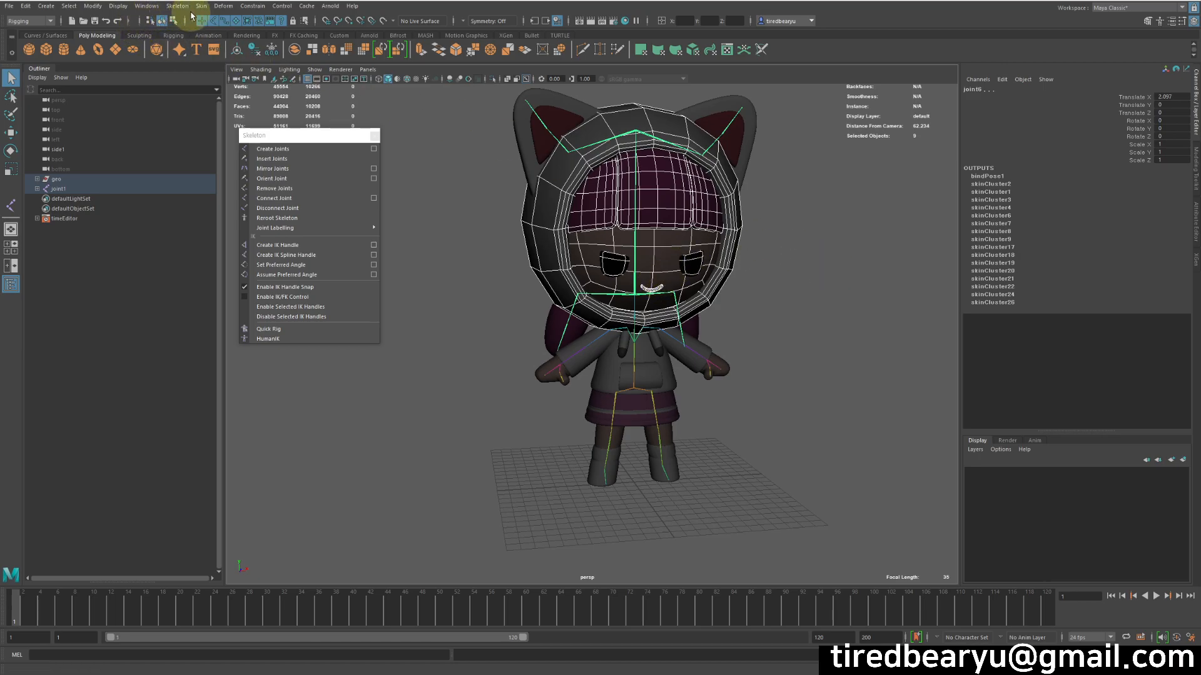
{"action": "left_click", "coordinate": [142, 6]}
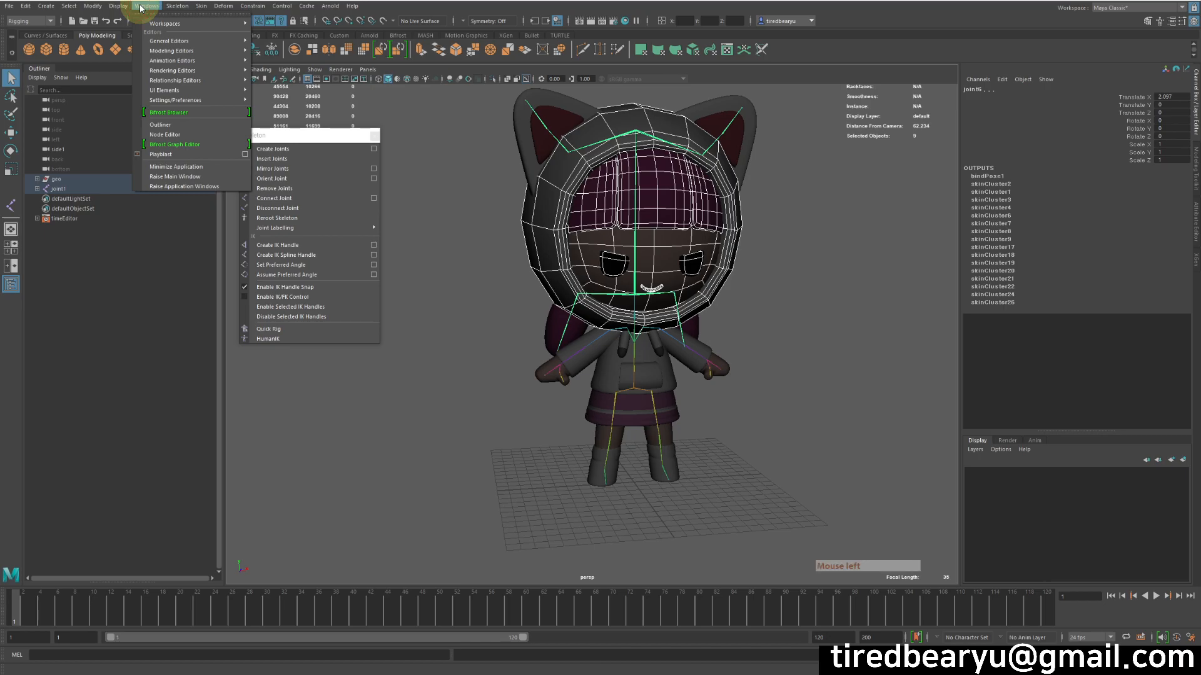
{"action": "mouse_move", "coordinate": [169, 42]}
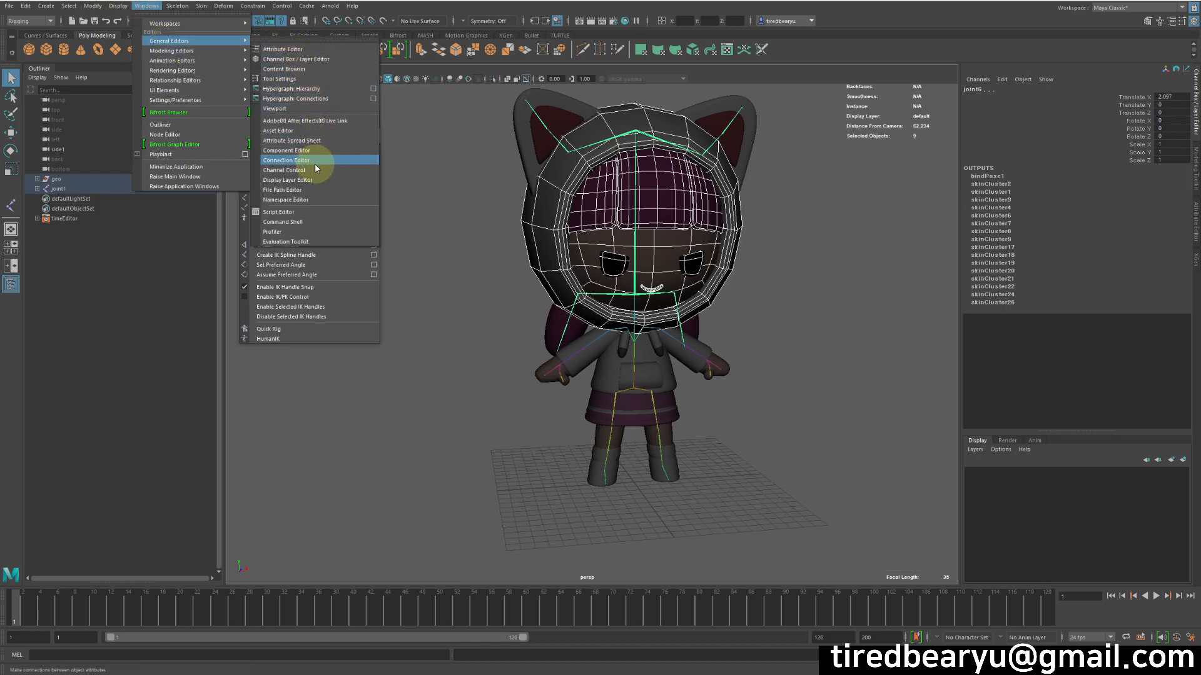
{"action": "left_click", "coordinate": [293, 151]}
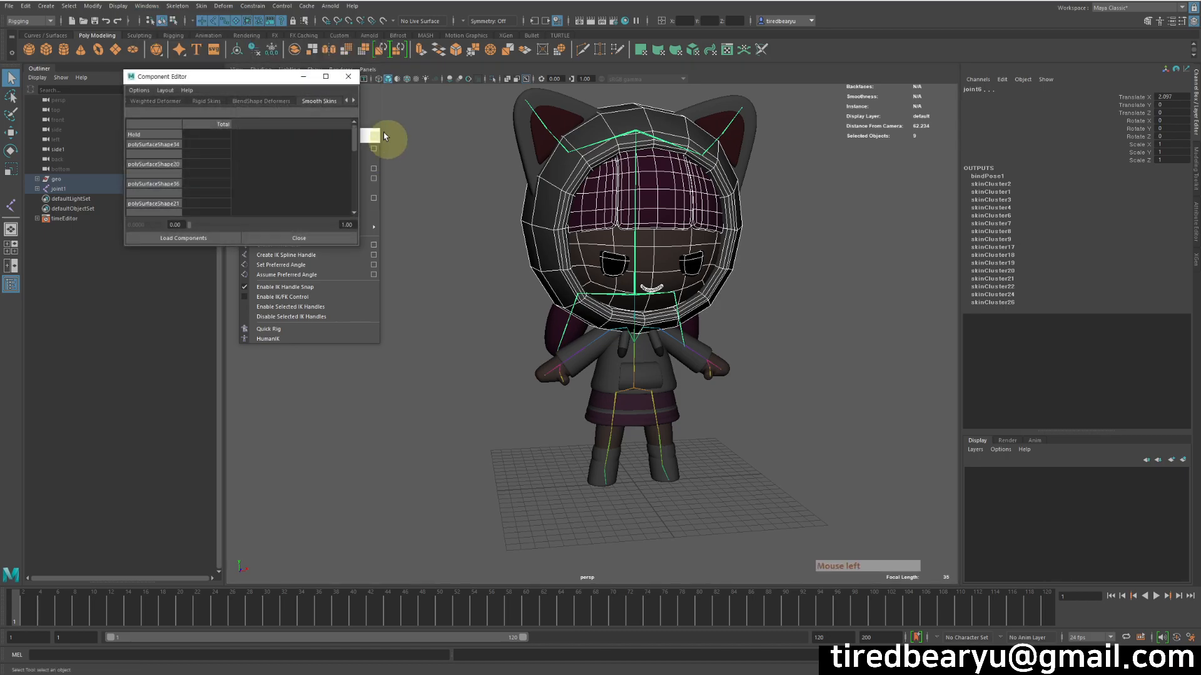
{"action": "left_click_drag", "start_coordinate": [245, 85], "coordinate": [344, 98]}
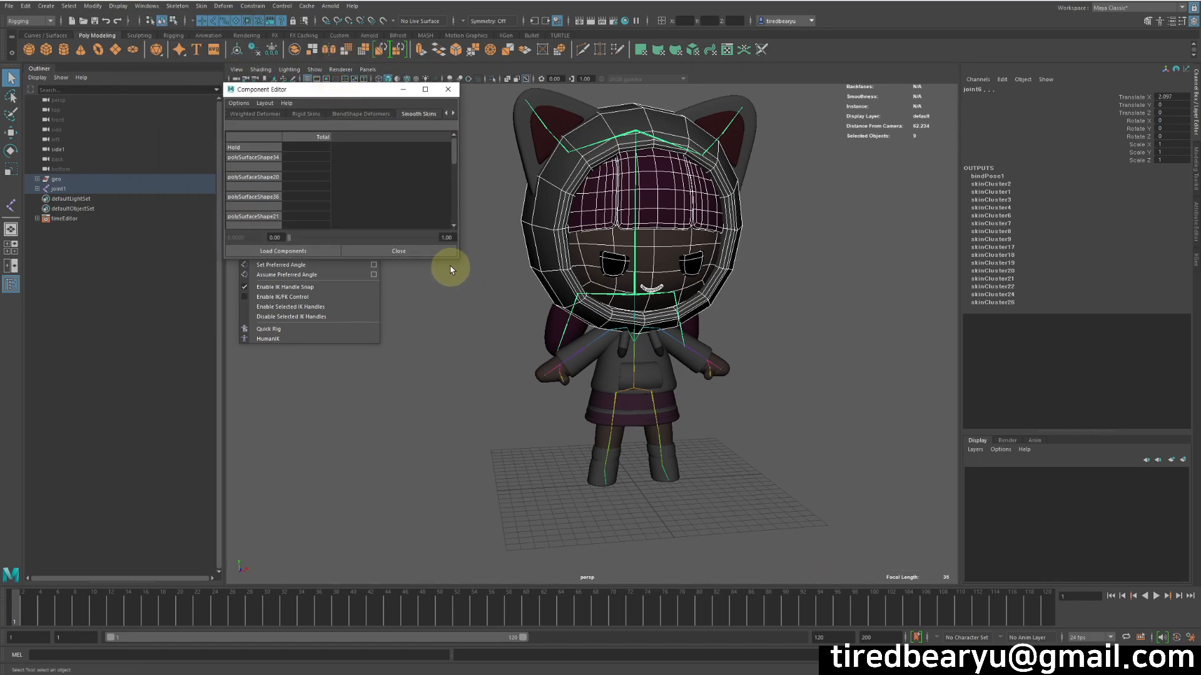
{"action": "left_click_drag", "start_coordinate": [457, 260], "coordinate": [673, 477]}
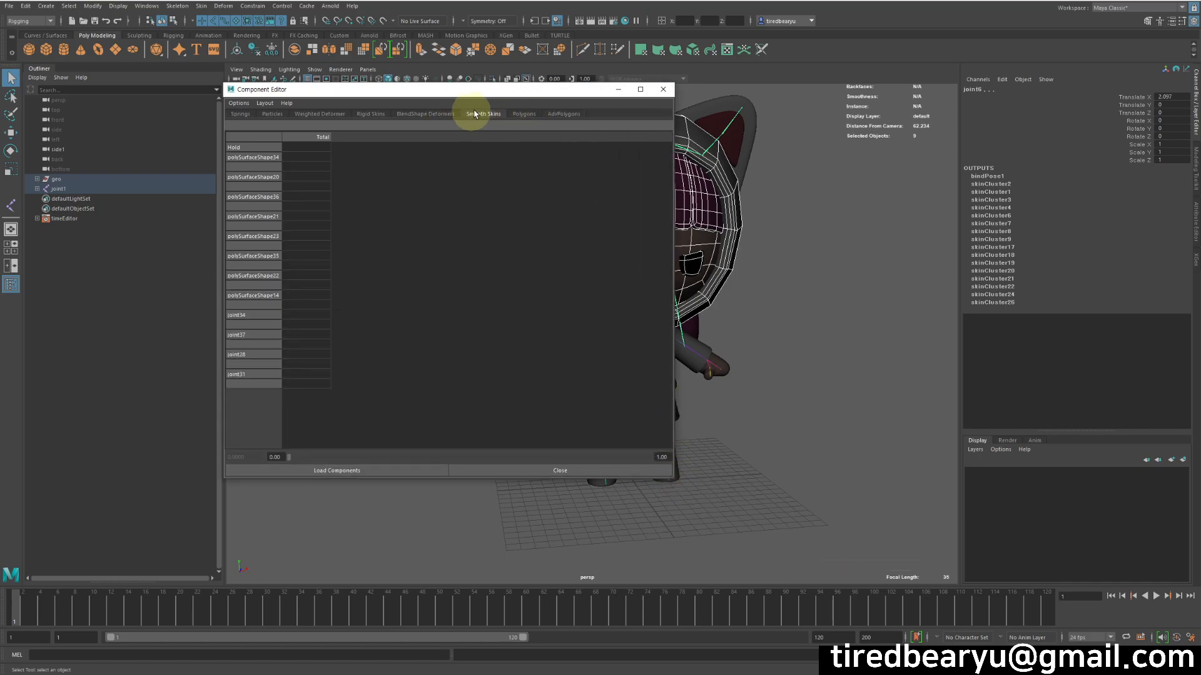
{"action": "left_click_drag", "start_coordinate": [497, 91], "coordinate": [400, 102]}
Switch to vertex selection and select all vertices of the chosen head meshes.
{"action": "middle_click_drag", "start_coordinate": [719, 299], "coordinate": [756, 278], "text": "alt"}
{"action": "right_click_drag", "start_coordinate": [756, 278], "coordinate": [759, 282], "text": "alt"}
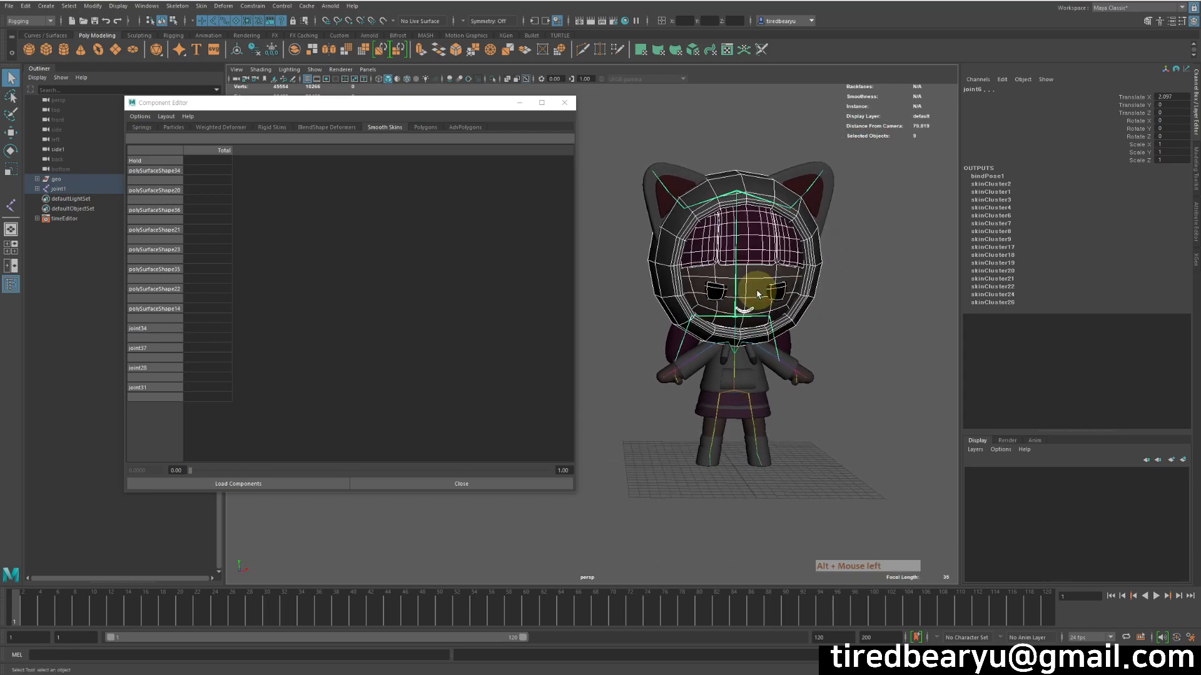
{"action": "key", "text": "F9"}
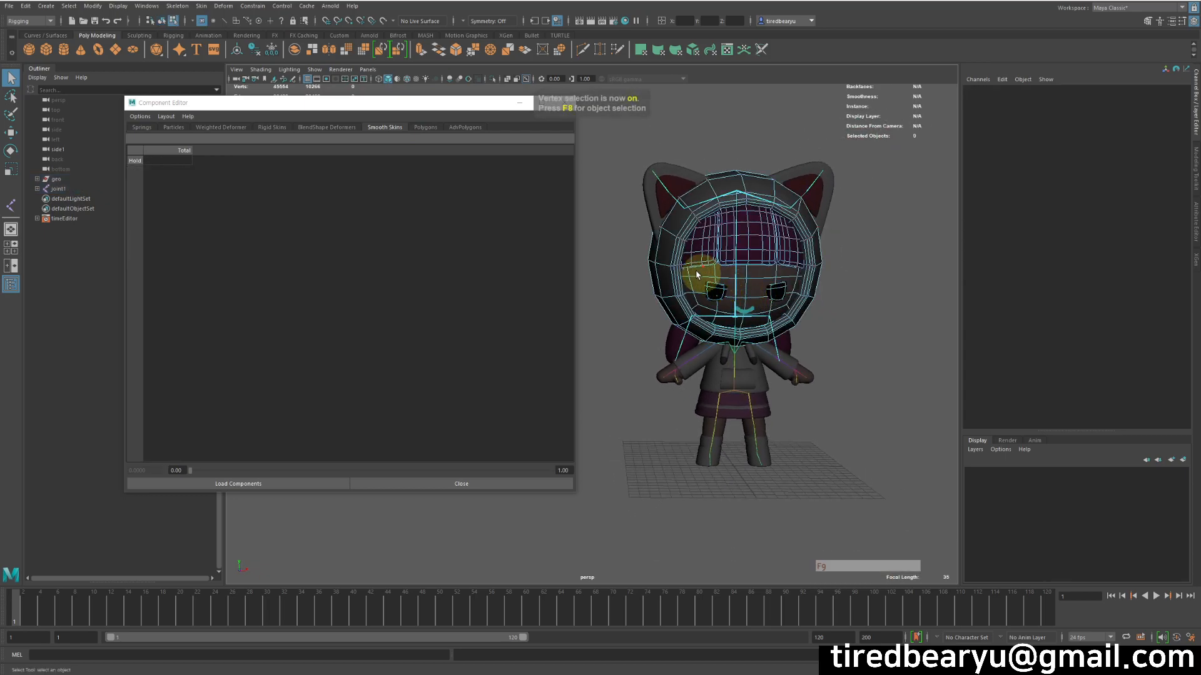
{"action": "left_click_drag", "start_coordinate": [601, 127], "coordinate": [887, 427]}
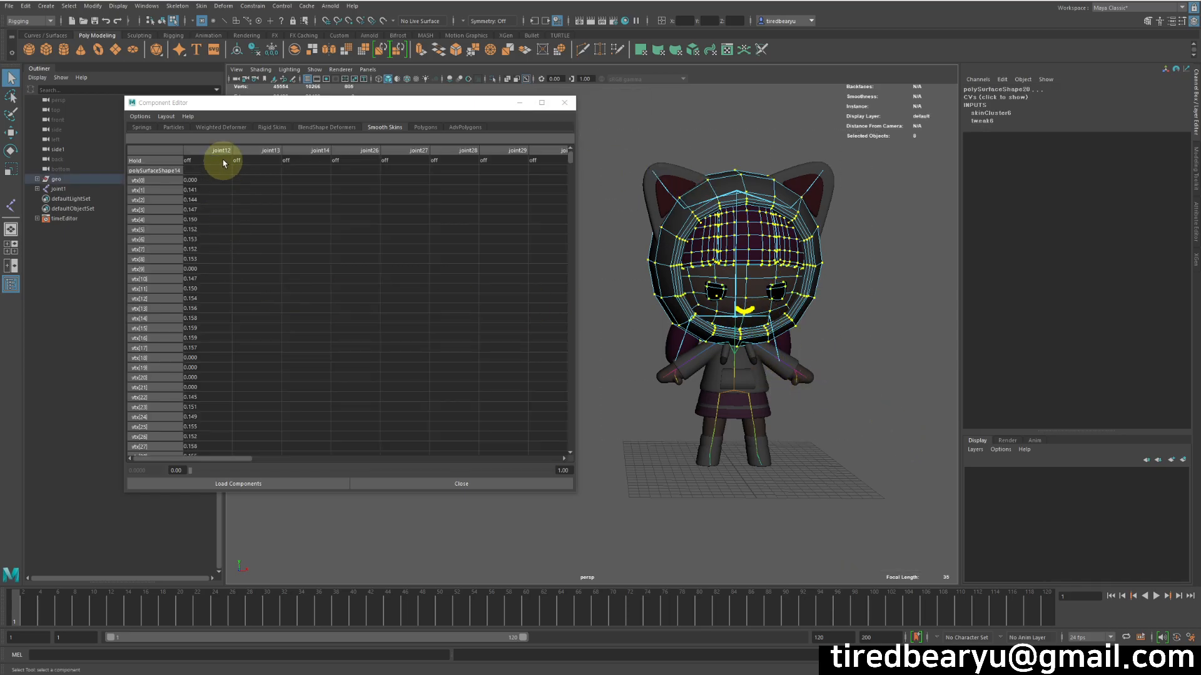
Examine the vertex weights and expand the joint hierarchy in the Outliner to identify the head joint.
{"action": "left_click_drag", "start_coordinate": [232, 458], "coordinate": [400, 400]}
{"action": "mouse_move", "coordinate": [568, 161]}
{"action": "left_mouse_down"}
{"action": "mouse_move", "coordinate": [584, 273]}
{"action": "mouse_move", "coordinate": [563, 463]}
{"action": "mouse_move", "coordinate": [568, 174]}
{"action": "left_mouse_up"}
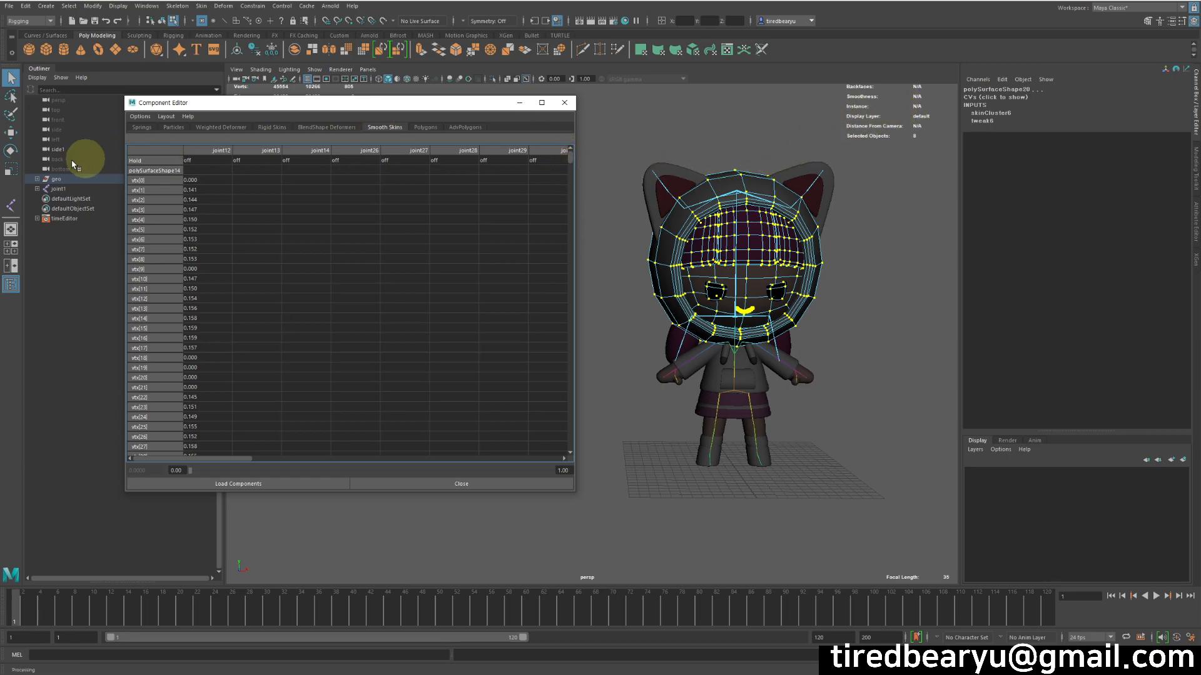
{"action": "left_click", "coordinate": [35, 192], "text": "shift"}
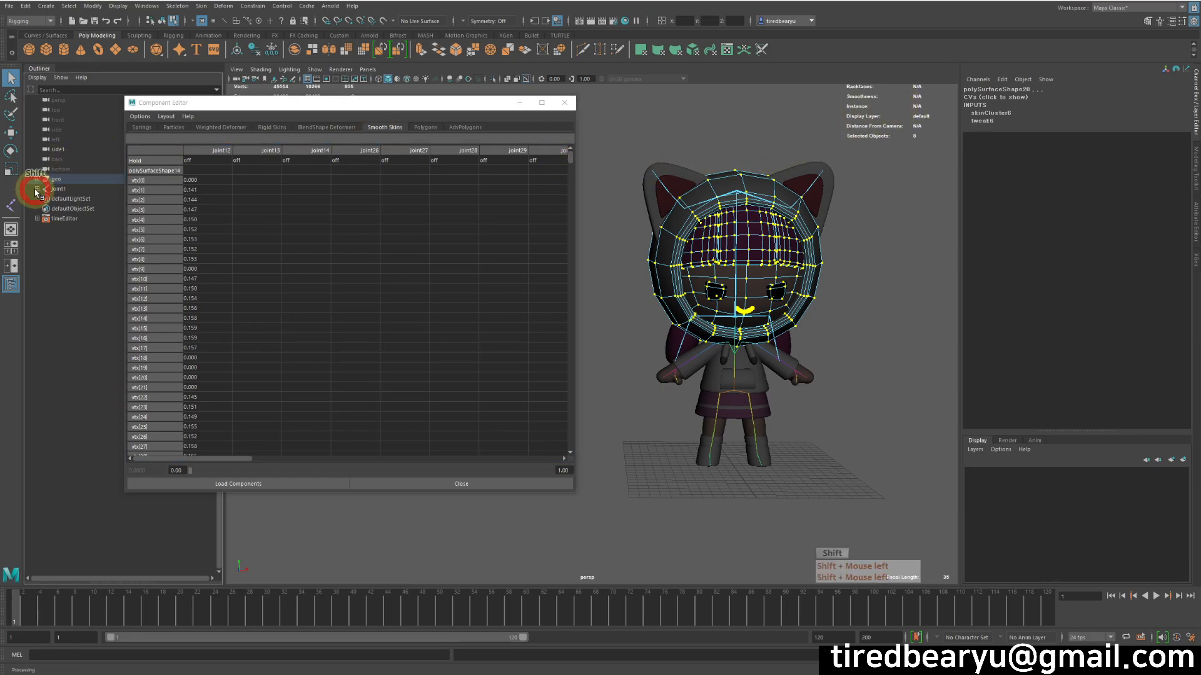
{"action": "left_click", "coordinate": [87, 239], "text": "ctrl"}
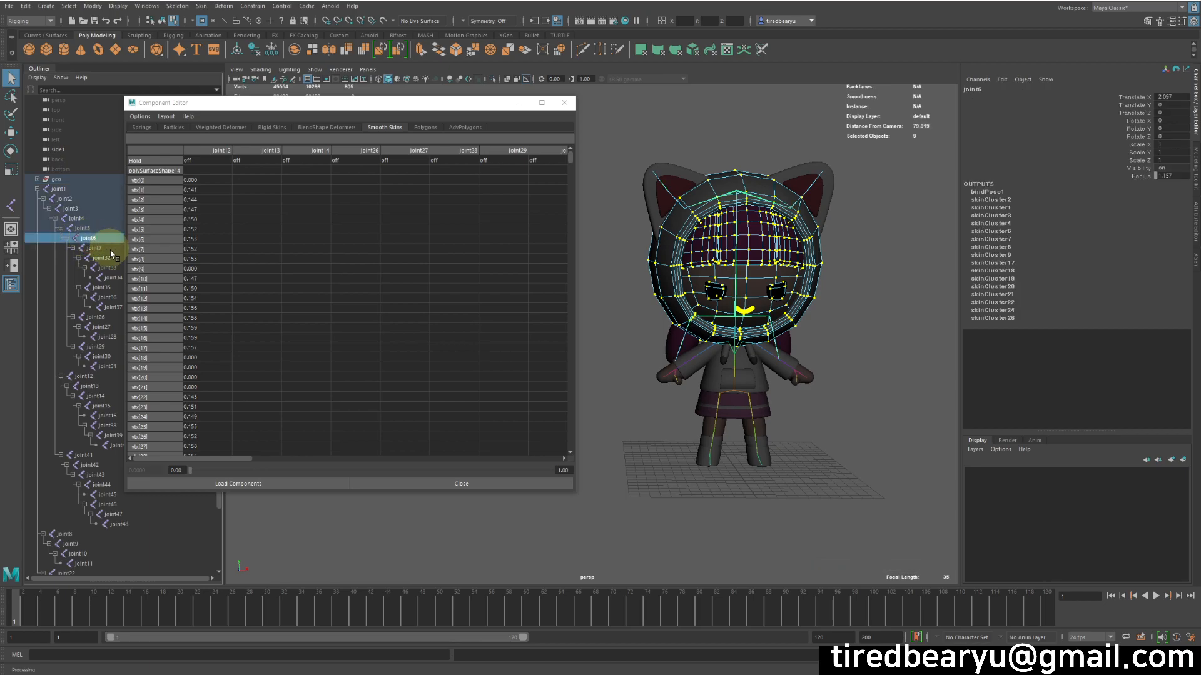
{"action": "left_click", "coordinate": [100, 239]}
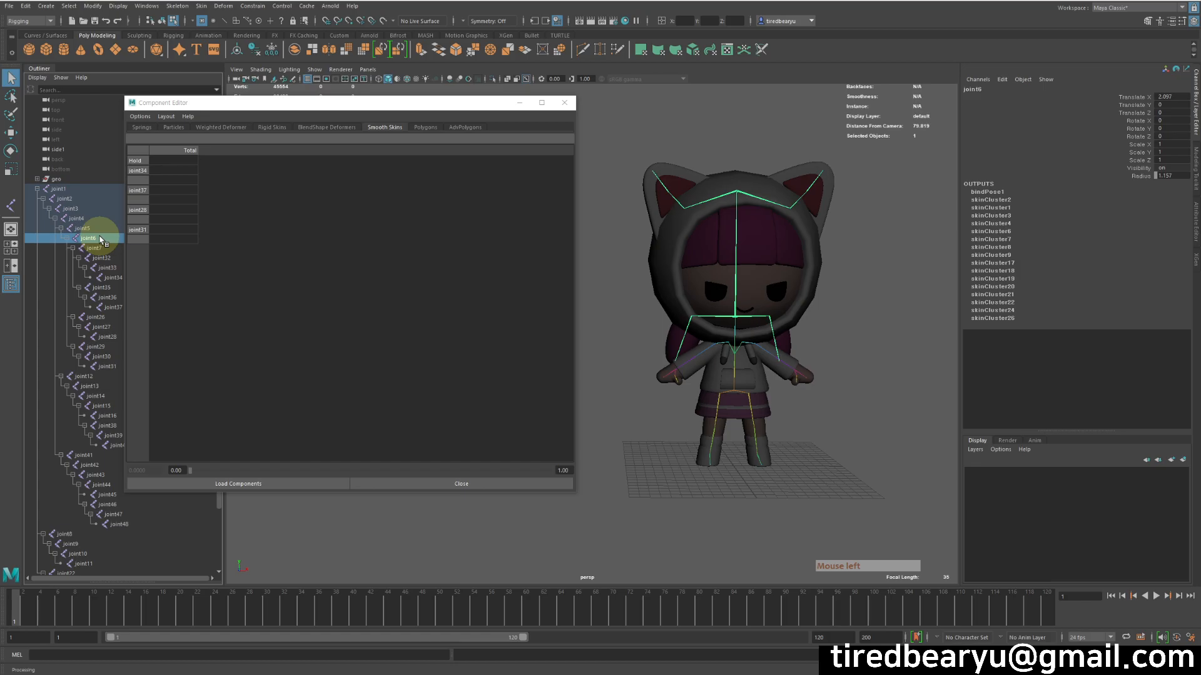
{"action": "key", "text": "ctrl+z"}
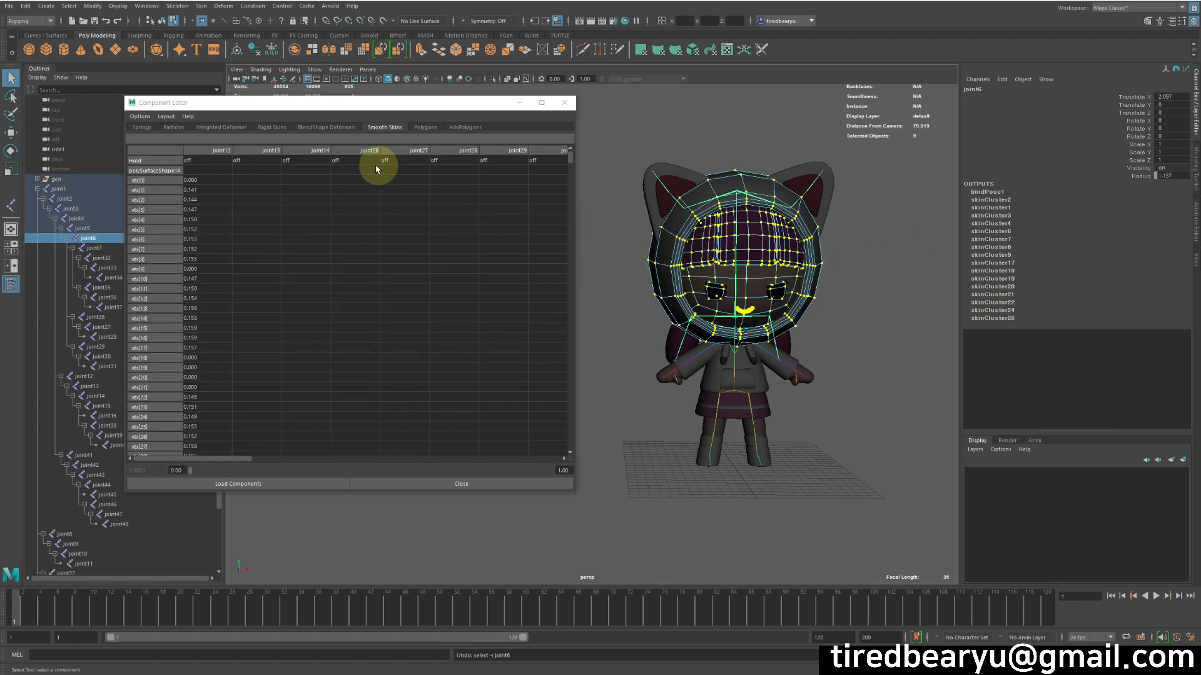
Set the smooth skin weights of all selected head vertices to 1.000 for the head joint, joint6.
{"action": "left_click_drag", "start_coordinate": [213, 448], "coordinate": [453, 452]}
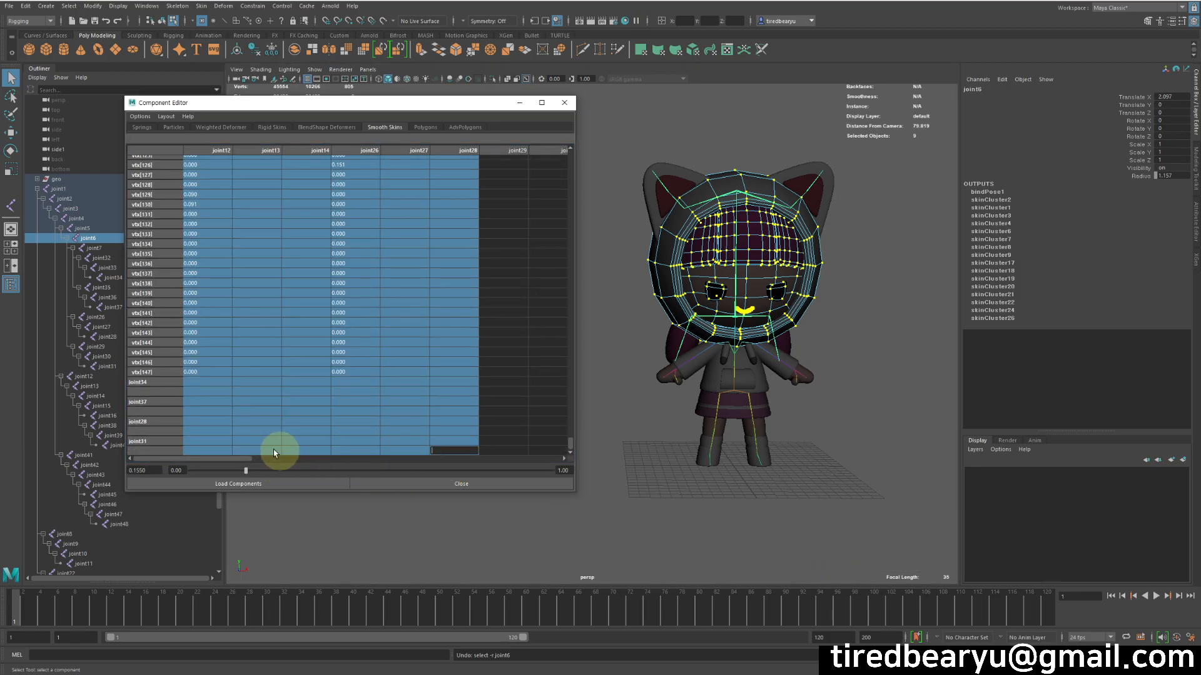
{"action": "left_click_drag", "start_coordinate": [236, 460], "coordinate": [553, 475]}
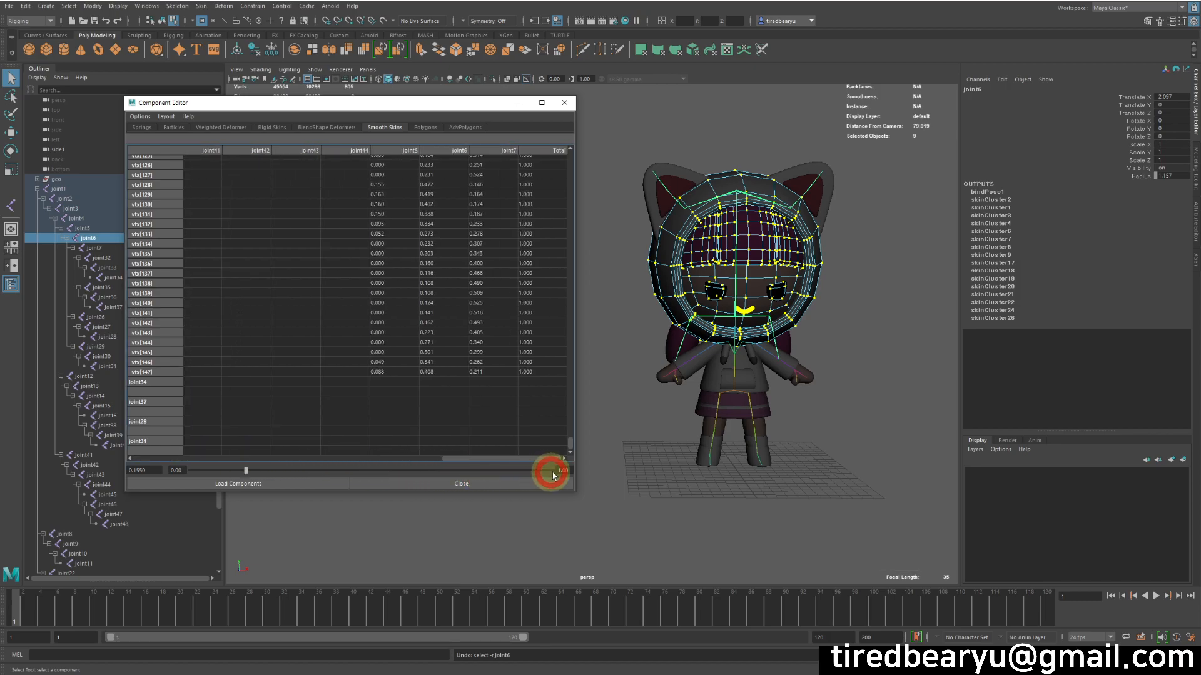
{"action": "scroll", "coordinate": [460, 185], "scroll_direction": "up", "scroll_amount": 2}
{"action": "left_click", "coordinate": [451, 151]}
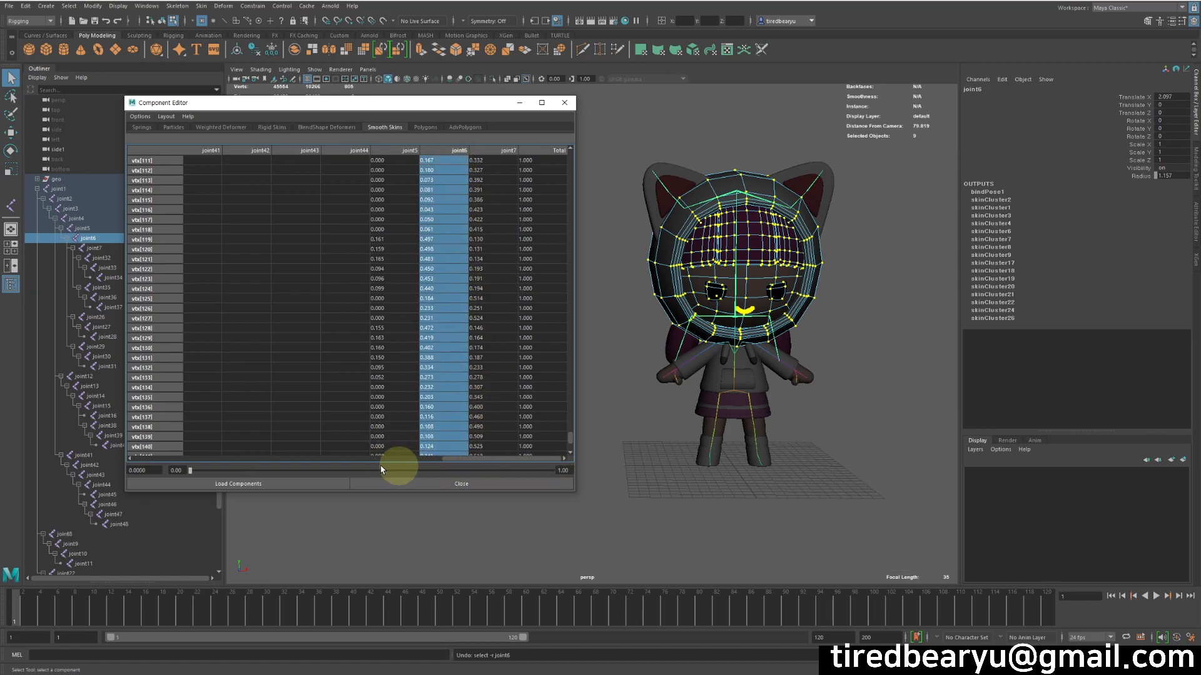
{"action": "left_click_drag", "start_coordinate": [192, 471], "coordinate": [612, 479]}
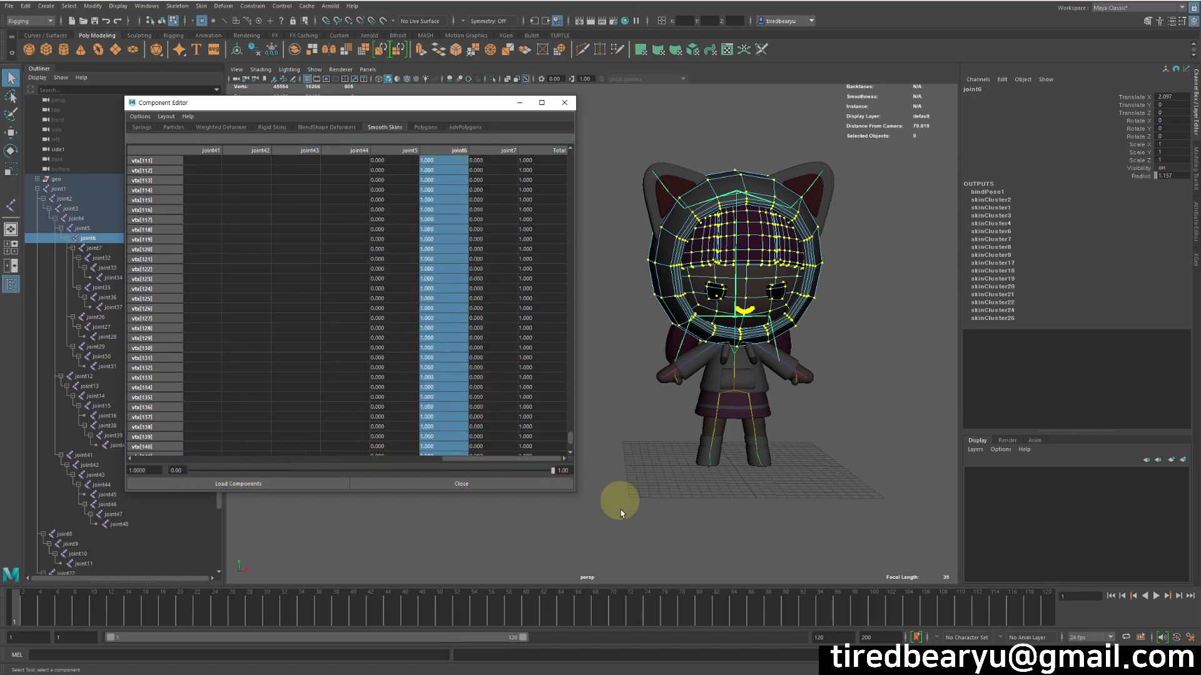
{"action": "left_click_drag", "start_coordinate": [570, 436], "coordinate": [586, 132]}
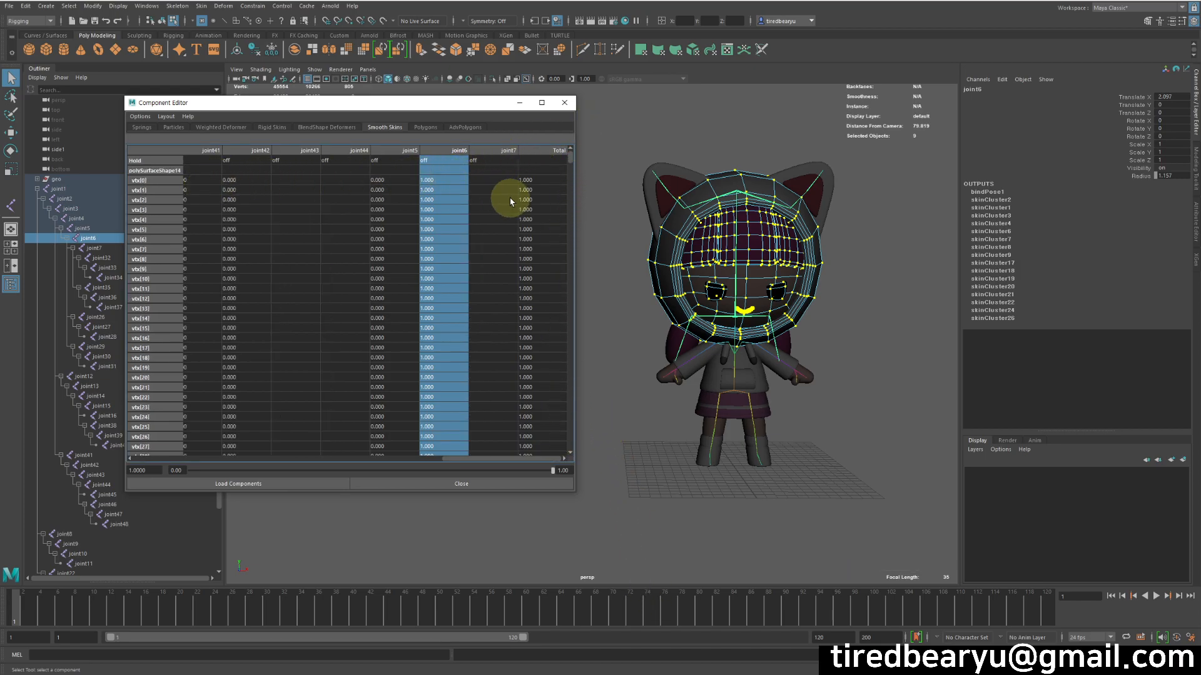
Recheck the smooth skin weights of the head vertices, close the Component Editor and leave vertex selection.
{"action": "left_click", "coordinate": [432, 189]}
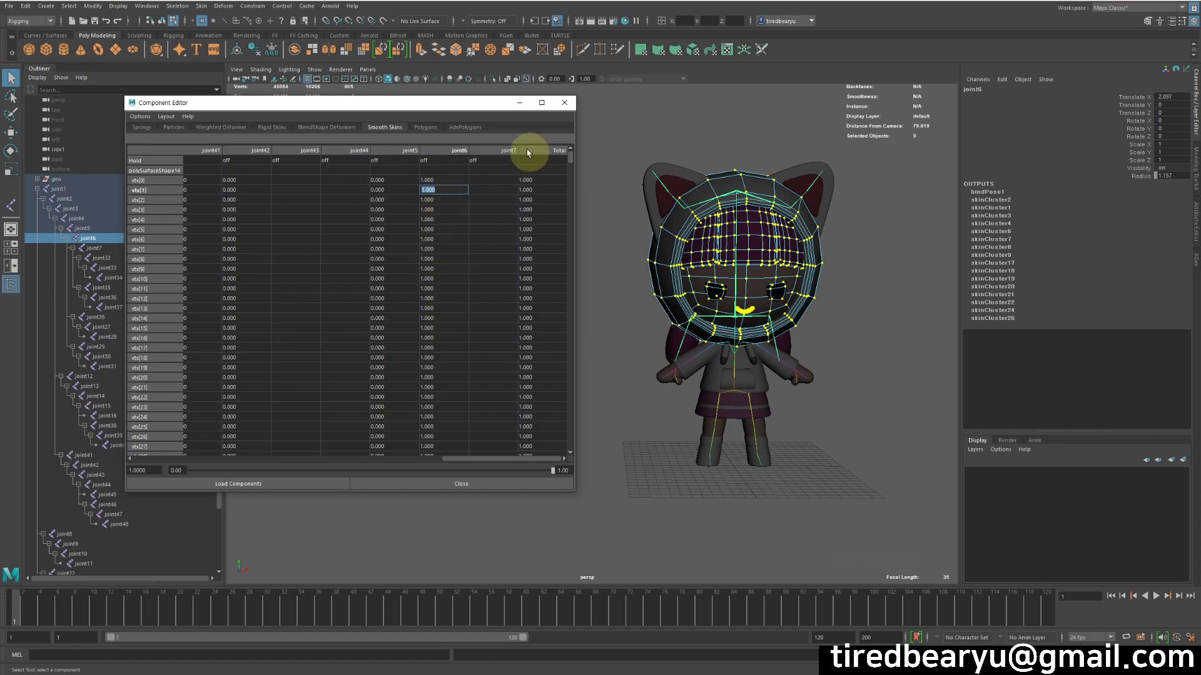
{"action": "left_click", "coordinate": [656, 125]}
{"action": "left_click_drag", "start_coordinate": [601, 121], "coordinate": [1002, 488]}
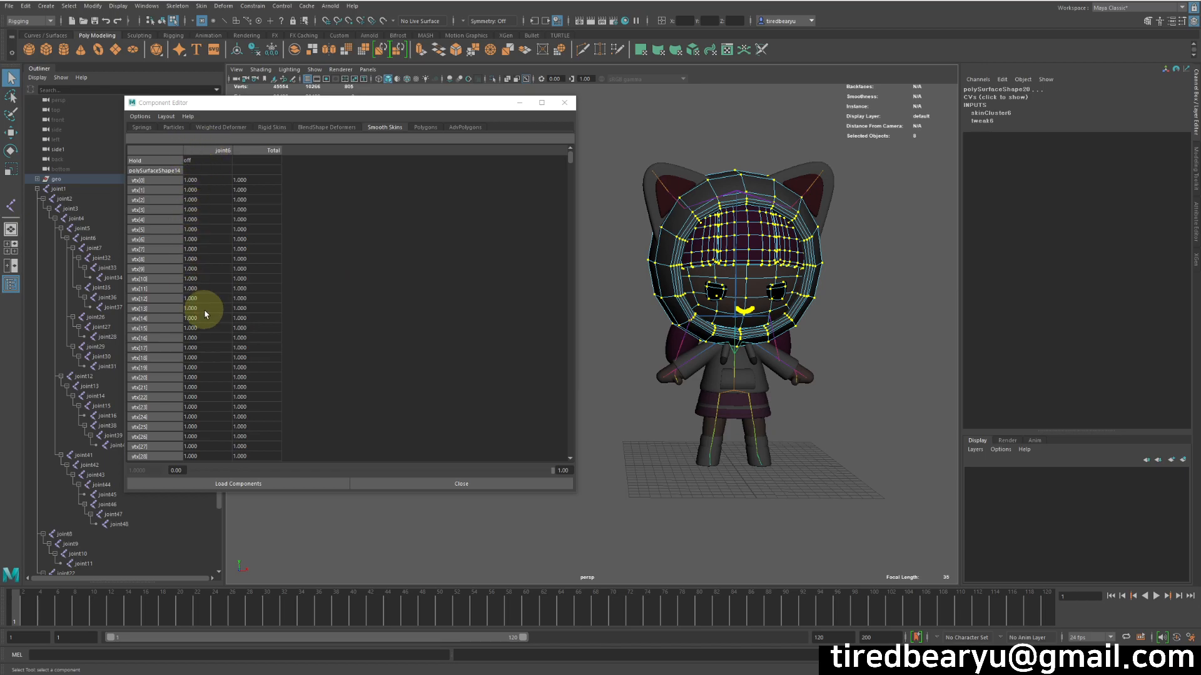
{"action": "left_click", "coordinate": [561, 104]}
{"action": "key", "text": "F8"}
Test the head meshes' deformation by rotating the head joint, and undo the rotation.
{"action": "left_click", "coordinate": [901, 214]}
{"action": "left_click", "coordinate": [758, 235]}
{"action": "key", "text": "e"}
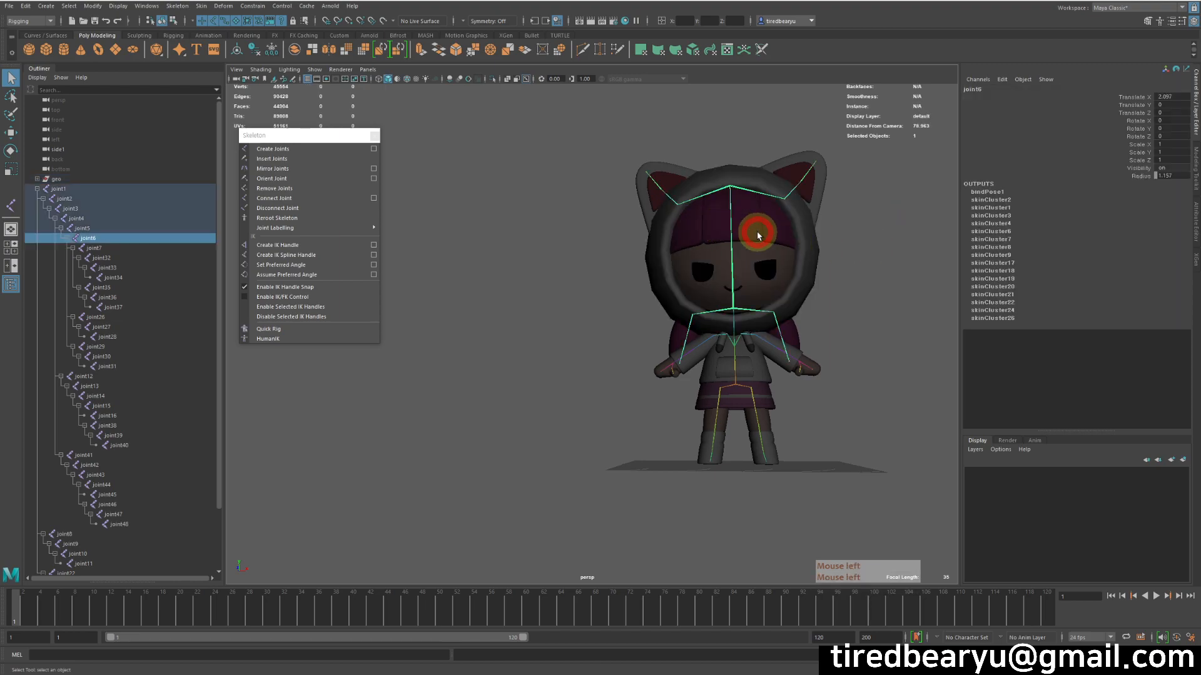
{"action": "left_click_drag", "start_coordinate": [764, 257], "coordinate": [837, 227]}
{"action": "key", "text": "z"}
Select the sleeve and hand mesh of the character's left arm and open the Paint Skin Weights tool settings for it.
{"action": "middle_click_drag", "start_coordinate": [838, 321], "coordinate": [786, 272], "text": "alt"}
{"action": "mouse_move", "coordinate": [786, 271]}
{"action": "right_mouse_down", "text": "alt"}
{"action": "mouse_move", "coordinate": [811, 284]}
{"action": "mouse_move", "coordinate": [800, 275]}
{"action": "right_mouse_up", "text": "alt"}
{"action": "key", "text": "q"}
{"action": "middle_click_drag", "start_coordinate": [817, 265], "coordinate": [758, 252], "text": "alt"}
{"action": "right_click_drag", "start_coordinate": [758, 252], "coordinate": [844, 262], "text": "alt"}
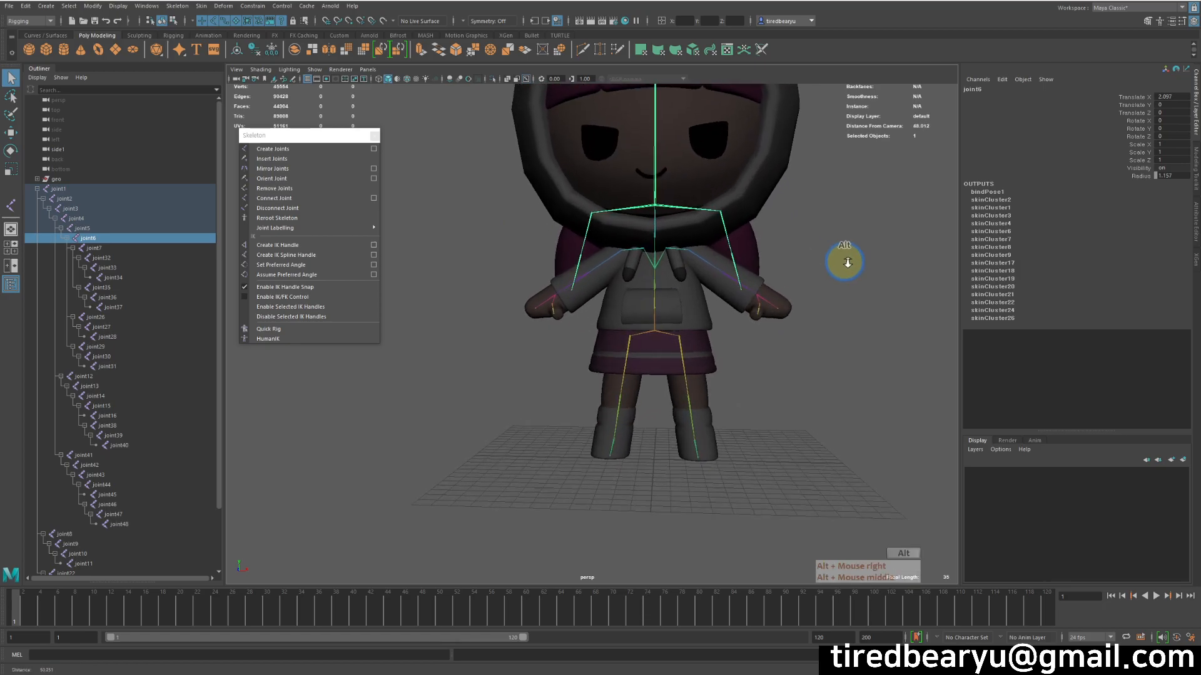
{"action": "left_click", "coordinate": [758, 317]}
{"action": "middle_click_drag", "start_coordinate": [758, 317], "coordinate": [702, 308], "text": "alt"}
{"action": "left_click", "coordinate": [664, 305]}
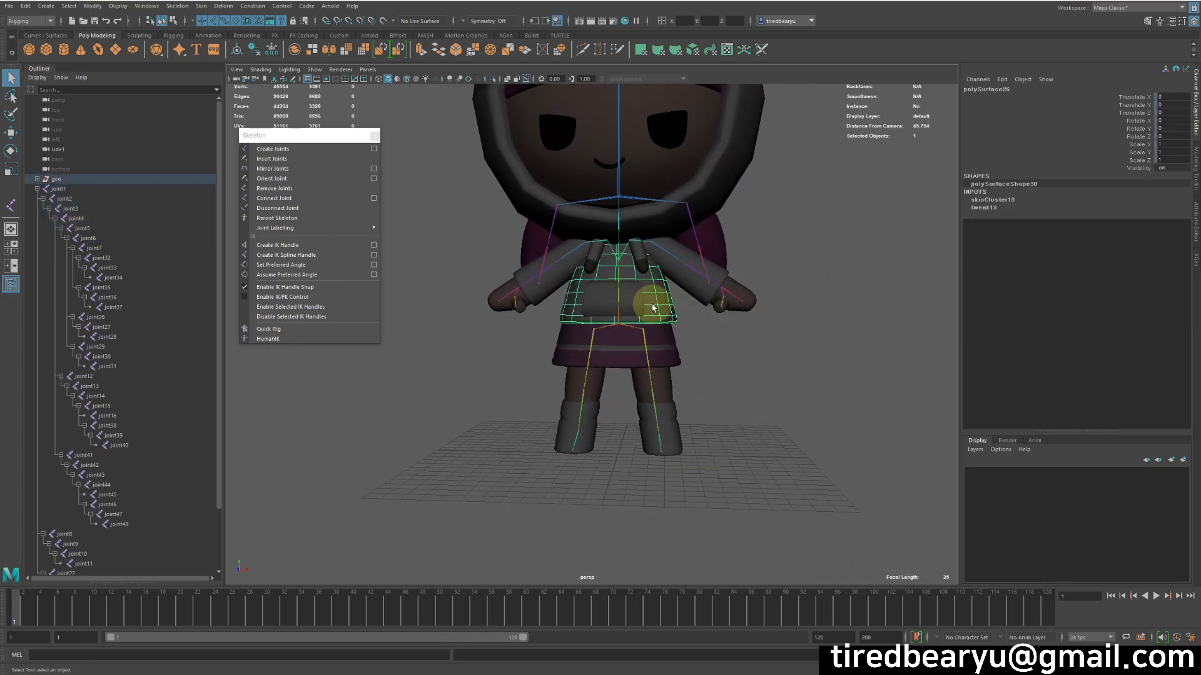
{"action": "left_click", "coordinate": [685, 298]}
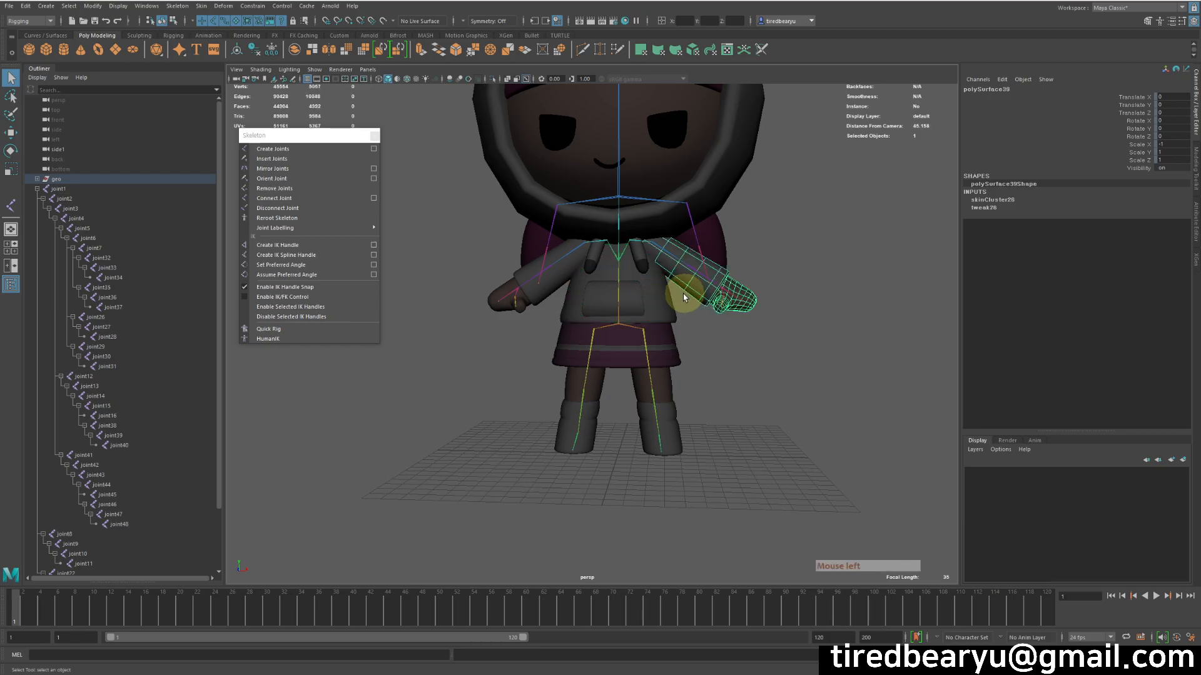
{"action": "mouse_move", "coordinate": [790, 226]}
{"action": "right_mouse_down"}
{"action": "mouse_move", "coordinate": [805, 400]}
{"action": "mouse_move", "coordinate": [866, 410]}
{"action": "mouse_move", "coordinate": [874, 423]}
{"action": "mouse_move", "coordinate": [951, 424]}
{"action": "right_mouse_up"}
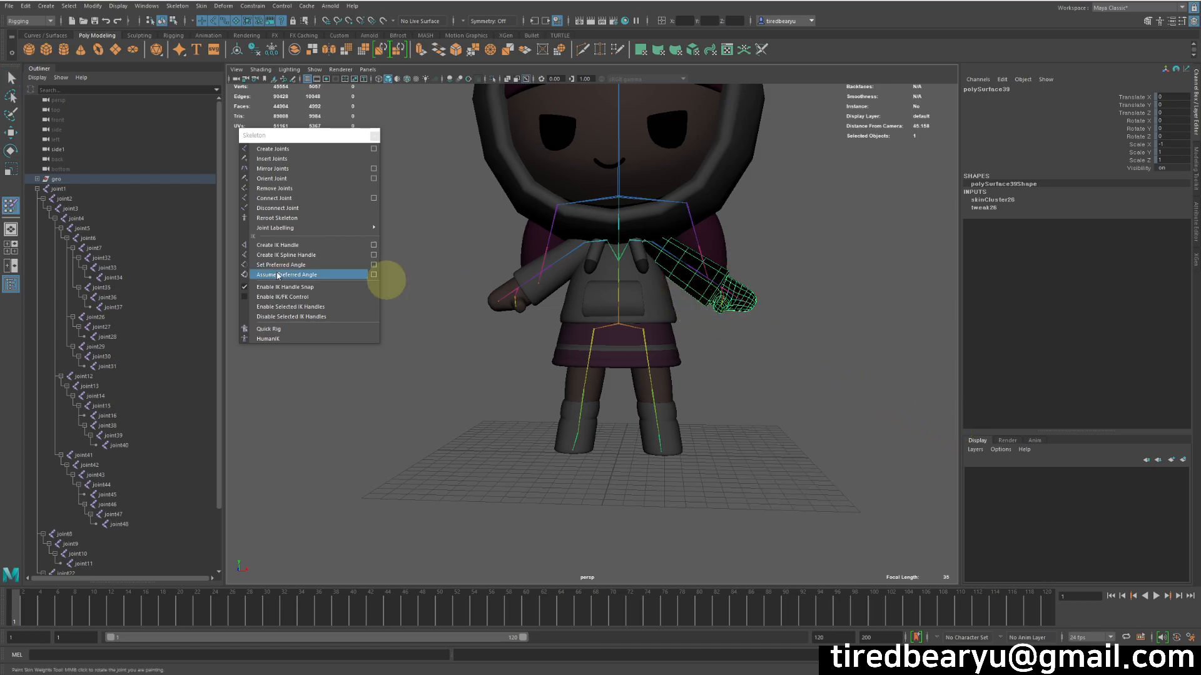
{"action": "double_click", "coordinate": [10, 208]}
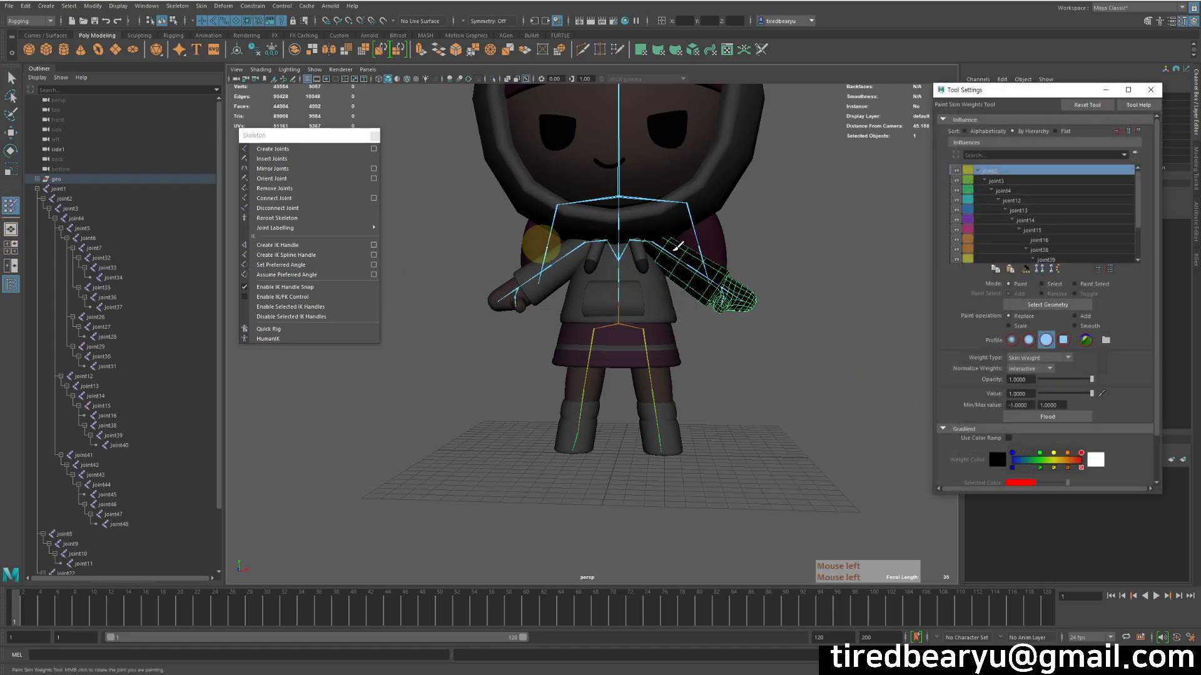
Examine each joint's weight influence on the left arm mesh, from the spine joints through the arm and neck joints.
{"action": "scroll", "coordinate": [1038, 193], "scroll_direction": "down", "scroll_amount": 1}
{"action": "left_click", "coordinate": [1058, 200]}
{"action": "scroll", "coordinate": [1065, 199], "scroll_direction": "up", "scroll_amount": 1}
{"action": "left_click", "coordinate": [1059, 201]}
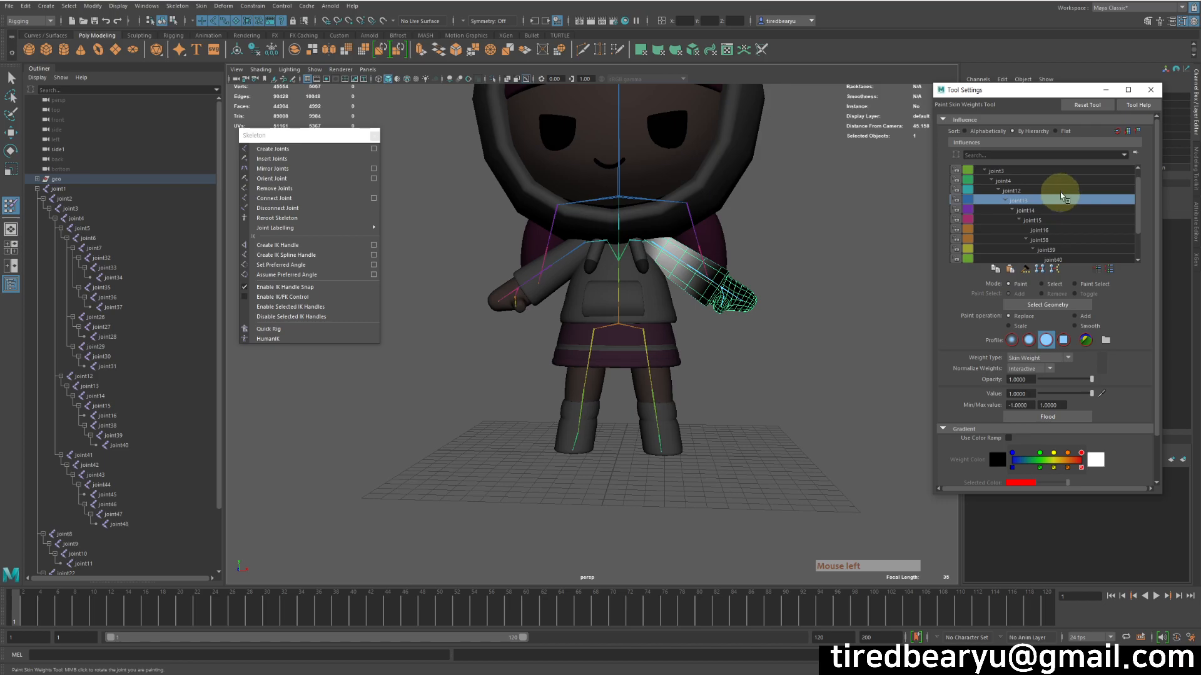
{"action": "left_click", "coordinate": [1061, 191]}
{"action": "left_click", "coordinate": [1061, 200]}
{"action": "left_click", "coordinate": [1061, 190]}
{"action": "left_click", "coordinate": [1061, 210]}
{"action": "left_click", "coordinate": [1061, 220]}
{"action": "left_click", "coordinate": [1061, 230]}
{"action": "left_click", "coordinate": [1065, 218]}
{"action": "left_click", "coordinate": [1062, 200]}
{"action": "scroll", "coordinate": [1061, 189], "scroll_direction": "up", "scroll_amount": 1}
{"action": "left_click", "coordinate": [1056, 181]}
{"action": "left_click", "coordinate": [1054, 170]}
{"action": "left_click", "coordinate": [1057, 210]}
{"action": "scroll", "coordinate": [1058, 225], "scroll_direction": "down", "scroll_amount": 3}
{"action": "left_click", "coordinate": [1058, 229]}
{"action": "scroll", "coordinate": [1058, 226], "scroll_direction": "down", "scroll_amount": 2}
{"action": "key", "text": "Down"}
{"action": "key", "text": "Down"}
{"action": "key", "text": "Down"}
{"action": "key", "text": "Down"}
{"action": "key", "text": "Down"}
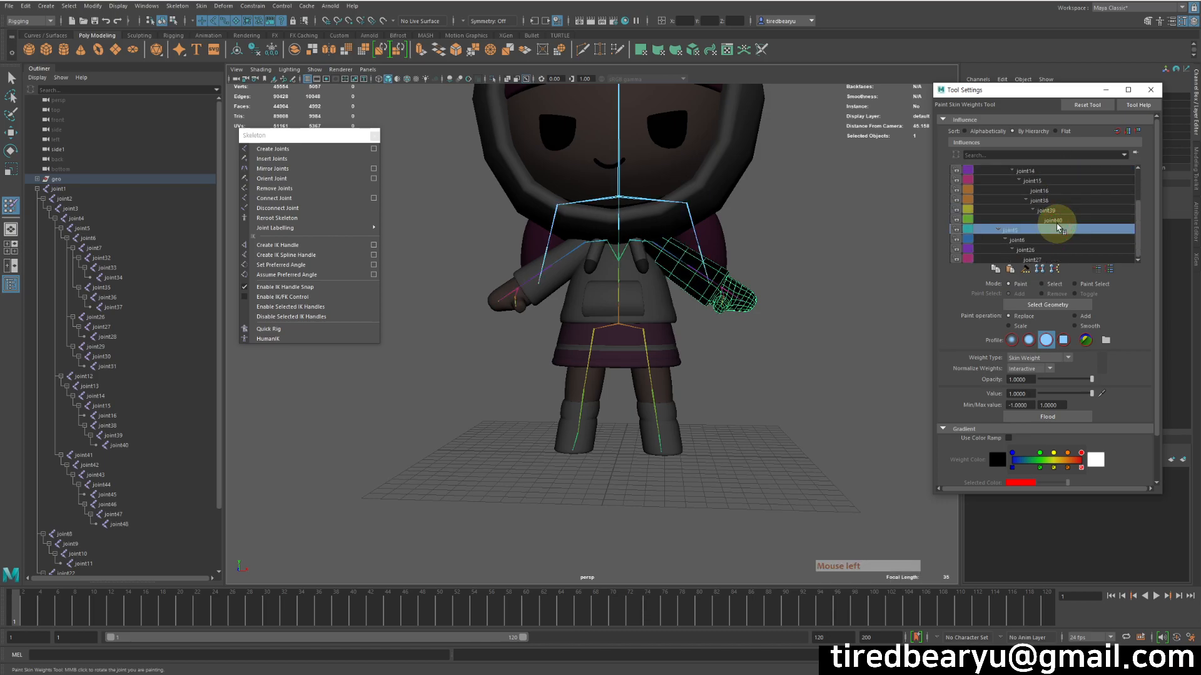
{"action": "key", "text": "Down"}
{"action": "key", "text": "Down"}
{"action": "scroll", "coordinate": [1062, 217], "scroll_direction": "up", "scroll_amount": 2}
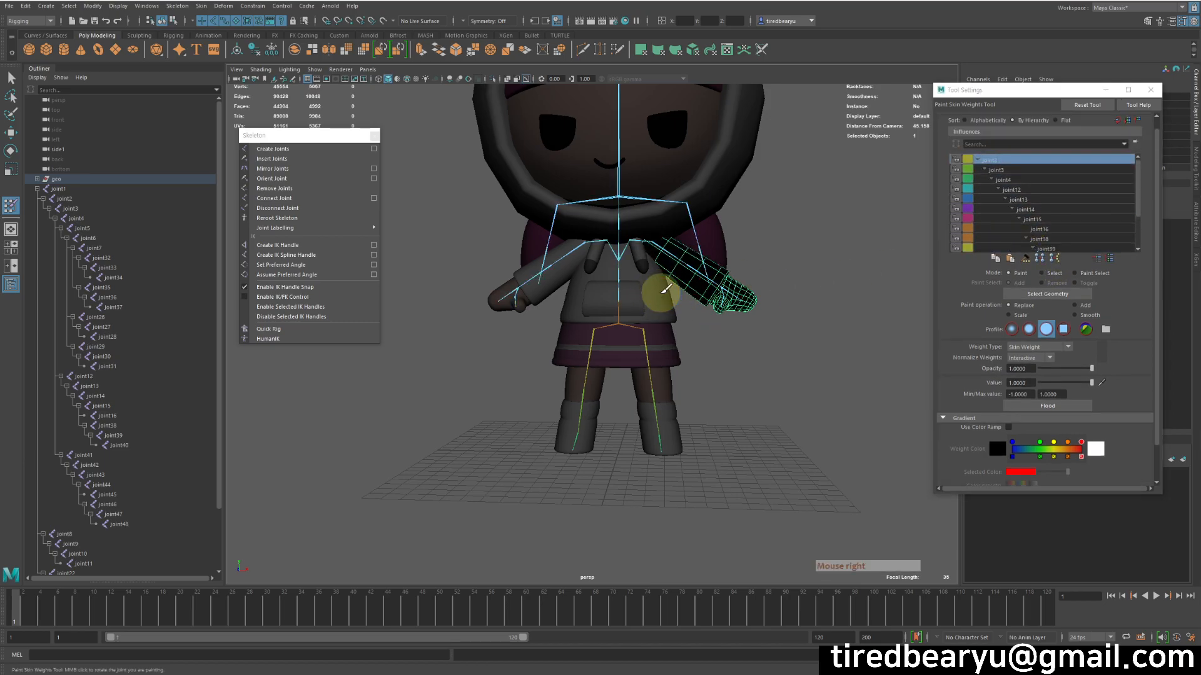
Switch skin weight painting from the arm to the hoodie torso mesh.
{"action": "key", "text": "w"}
{"action": "left_click", "coordinate": [723, 322]}
{"action": "mouse_move", "coordinate": [726, 321]}
{"action": "right_mouse_down"}
{"action": "mouse_move", "coordinate": [727, 438]}
{"action": "mouse_move", "coordinate": [745, 491]}
{"action": "right_mouse_up"}
{"action": "mouse_move", "coordinate": [820, 528]}
{"action": "right_mouse_down"}
{"action": "mouse_move", "coordinate": [806, 518]}
{"action": "mouse_move", "coordinate": [869, 517]}
{"action": "right_mouse_up"}
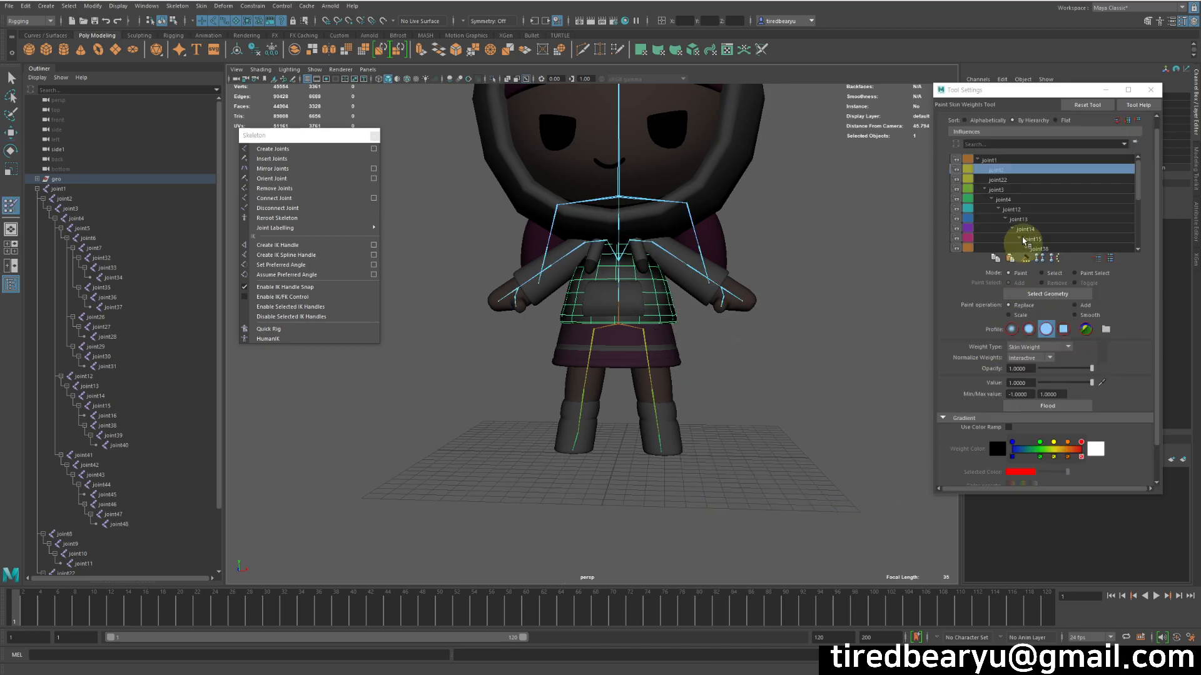
Examine how the spine and arm joints influence the hoodie torso mesh, comparing joint3 and joint4 up close.
{"action": "left_click", "coordinate": [1041, 162]}
{"action": "key", "text": "Down"}
{"action": "key", "text": "Down"}
{"action": "key", "text": "Down"}
{"action": "key", "text": "Down"}
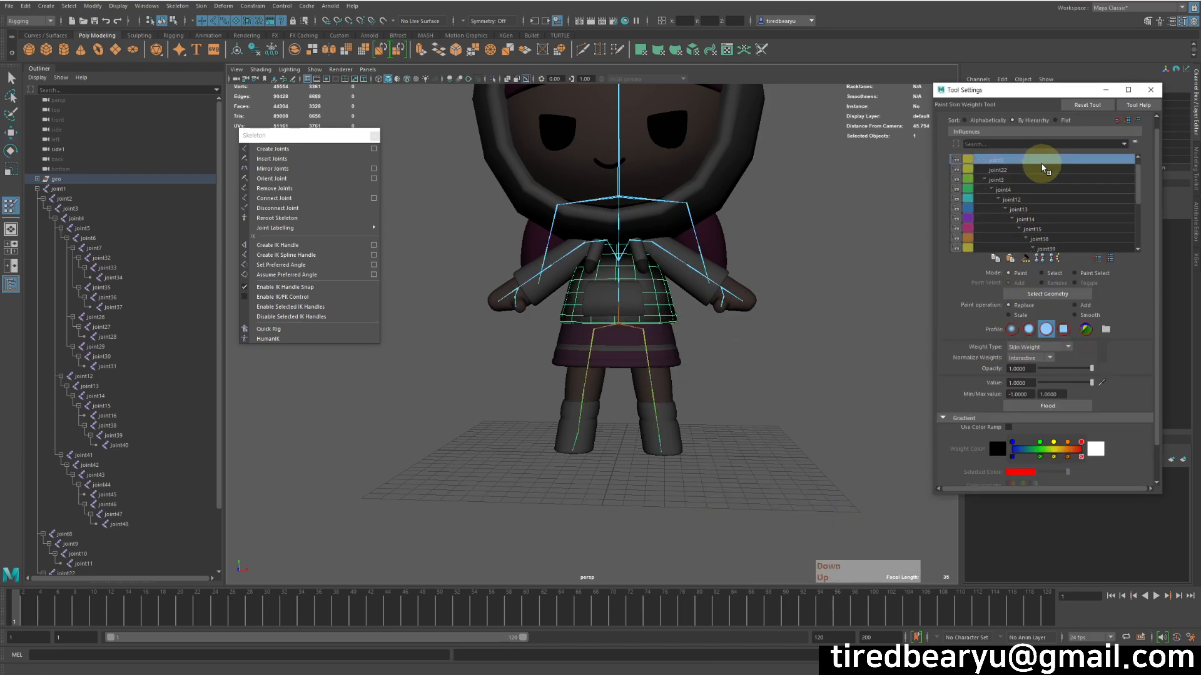
{"action": "key", "text": "Down"}
{"action": "key", "text": "Down"}
{"action": "key", "text": "Down"}
{"action": "key", "text": "Down"}
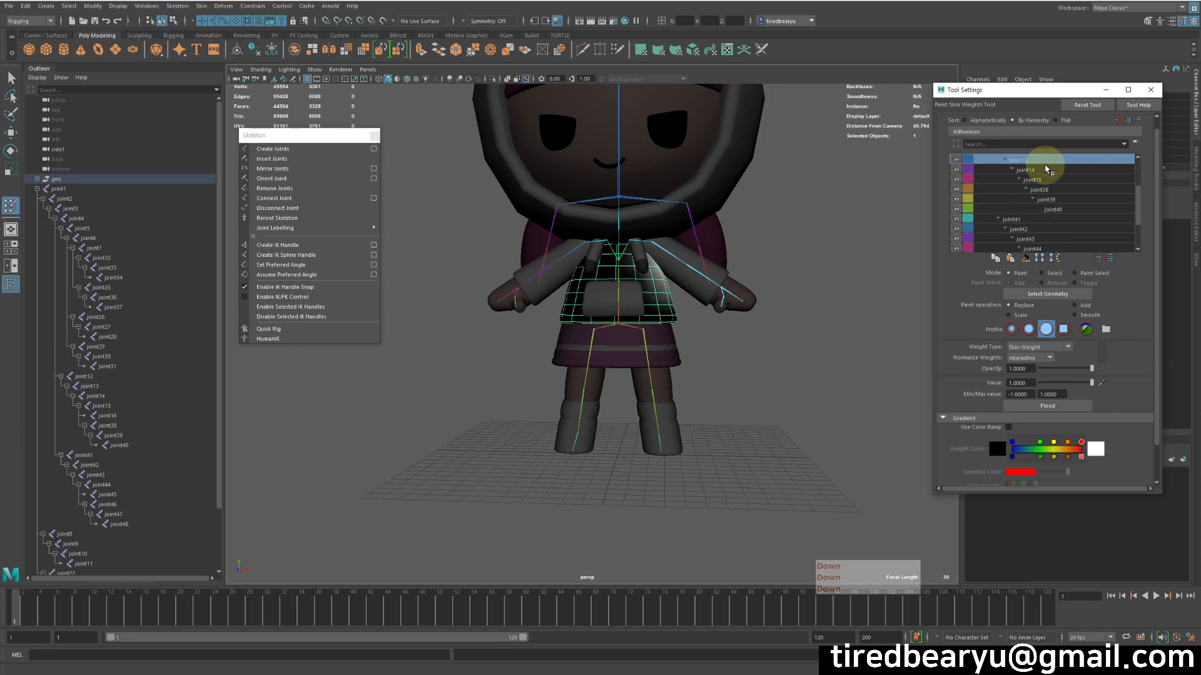
{"action": "key", "text": "Up"}
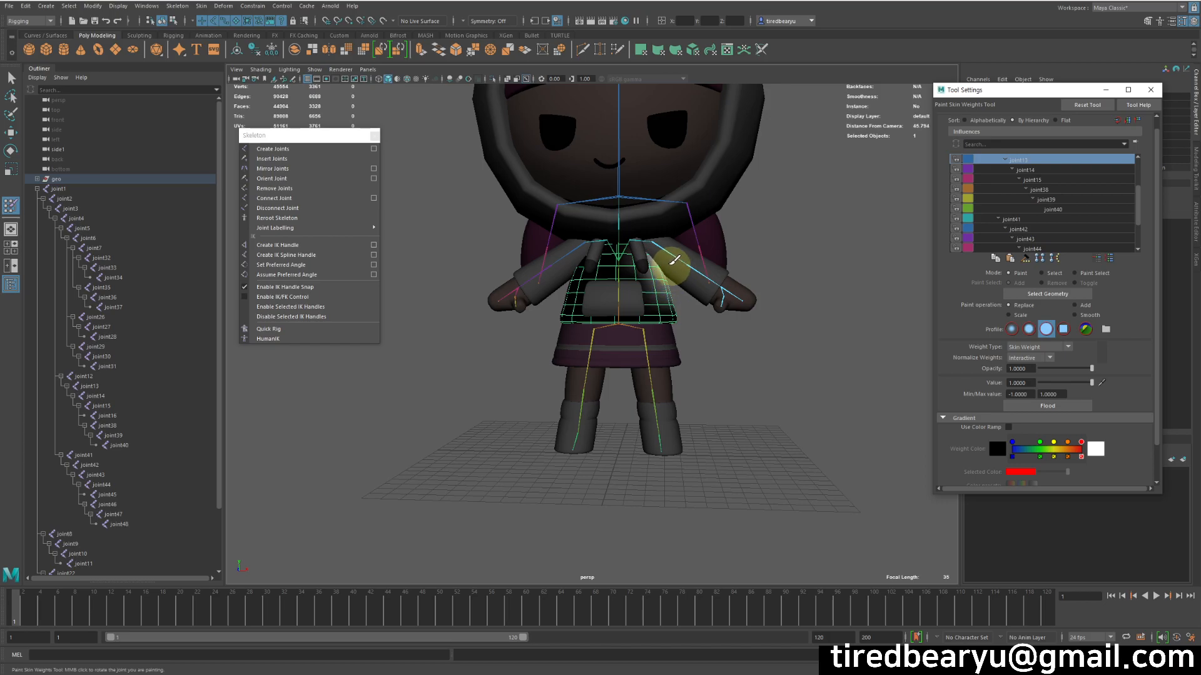
{"action": "scroll", "coordinate": [677, 261], "scroll_direction": "up", "scroll_amount": 4, "text": "alt"}
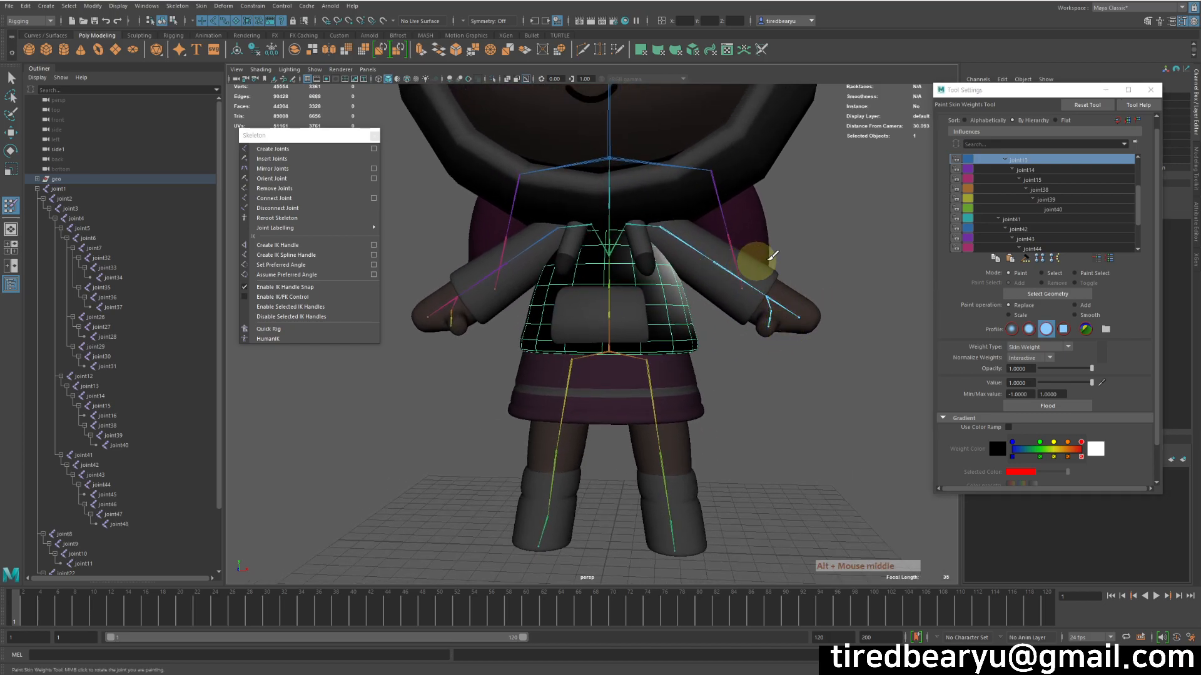
{"action": "left_click", "coordinate": [1038, 190]}
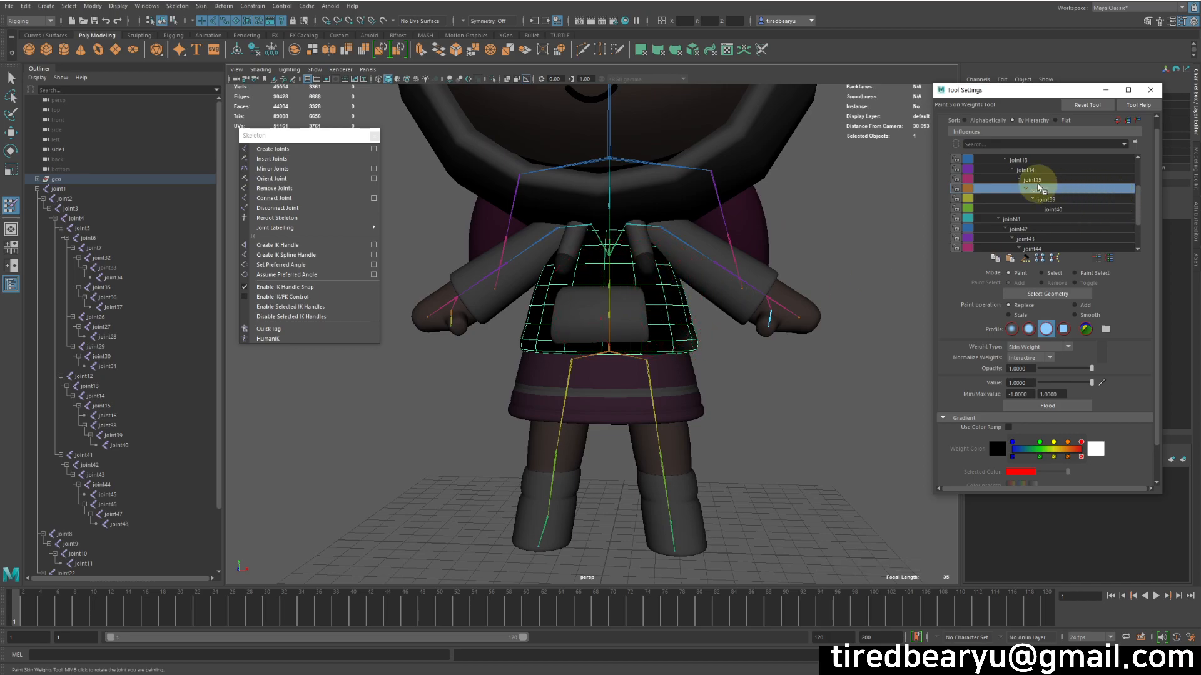
{"action": "scroll", "coordinate": [1035, 187], "scroll_direction": "up", "scroll_amount": 3}
{"action": "left_click", "coordinate": [1033, 190]}
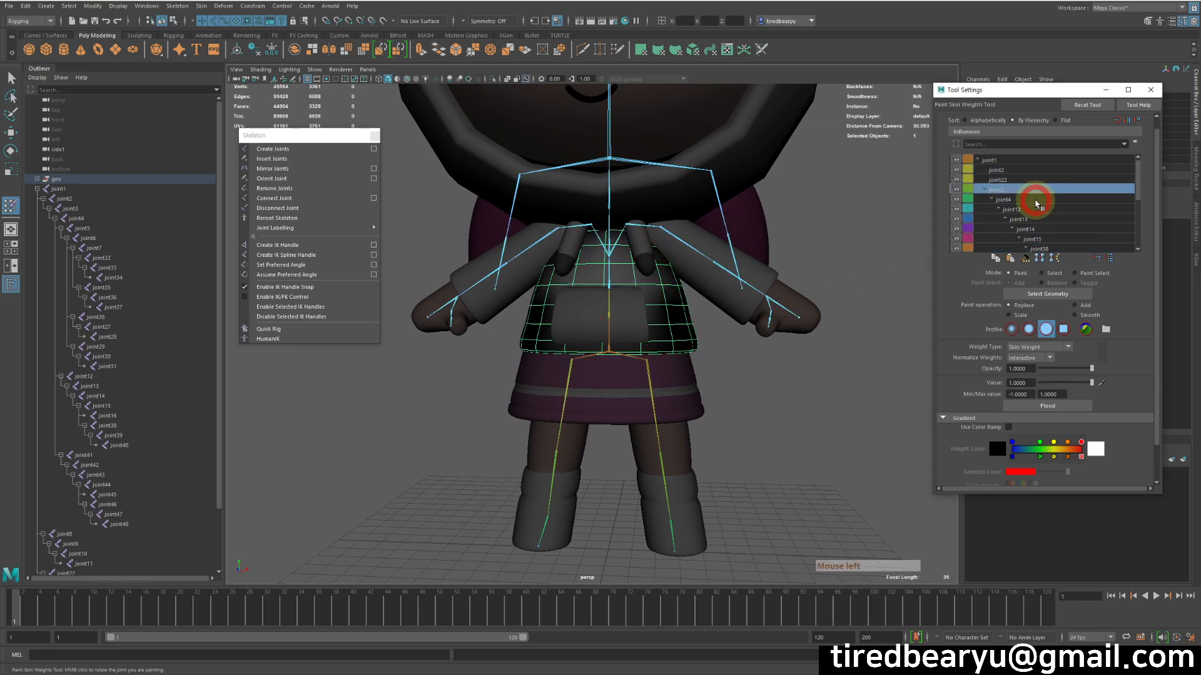
{"action": "left_click", "coordinate": [1046, 201]}
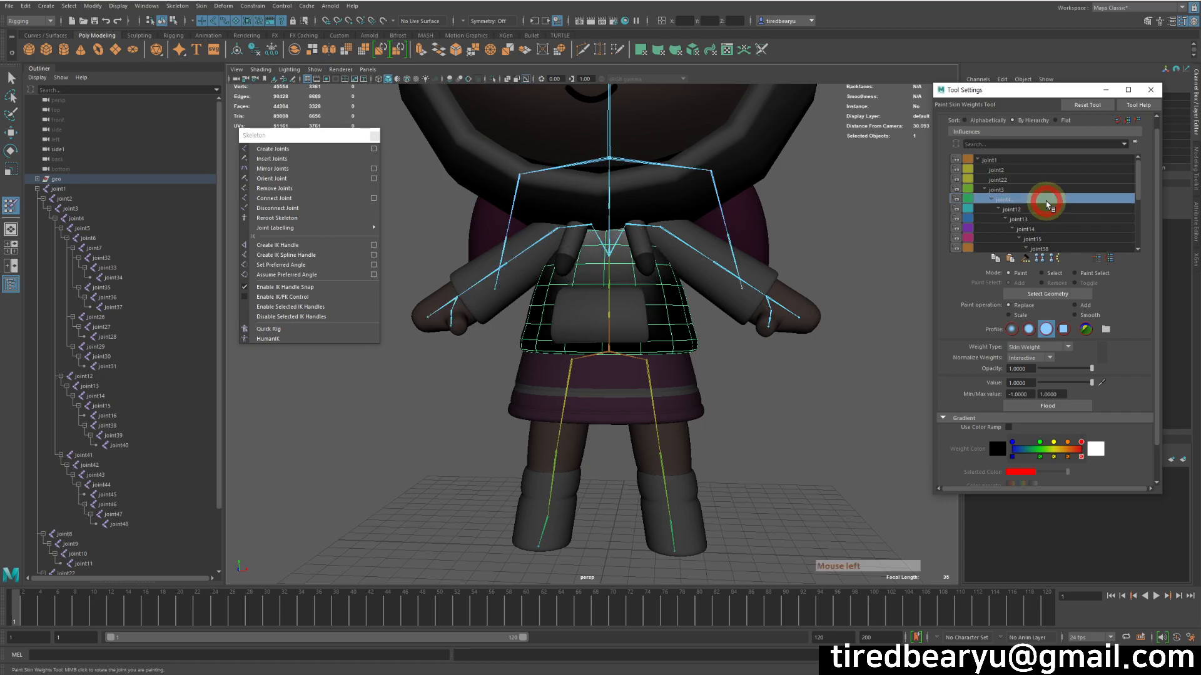
{"action": "right_click_drag", "start_coordinate": [659, 297], "coordinate": [747, 285], "text": "alt"}
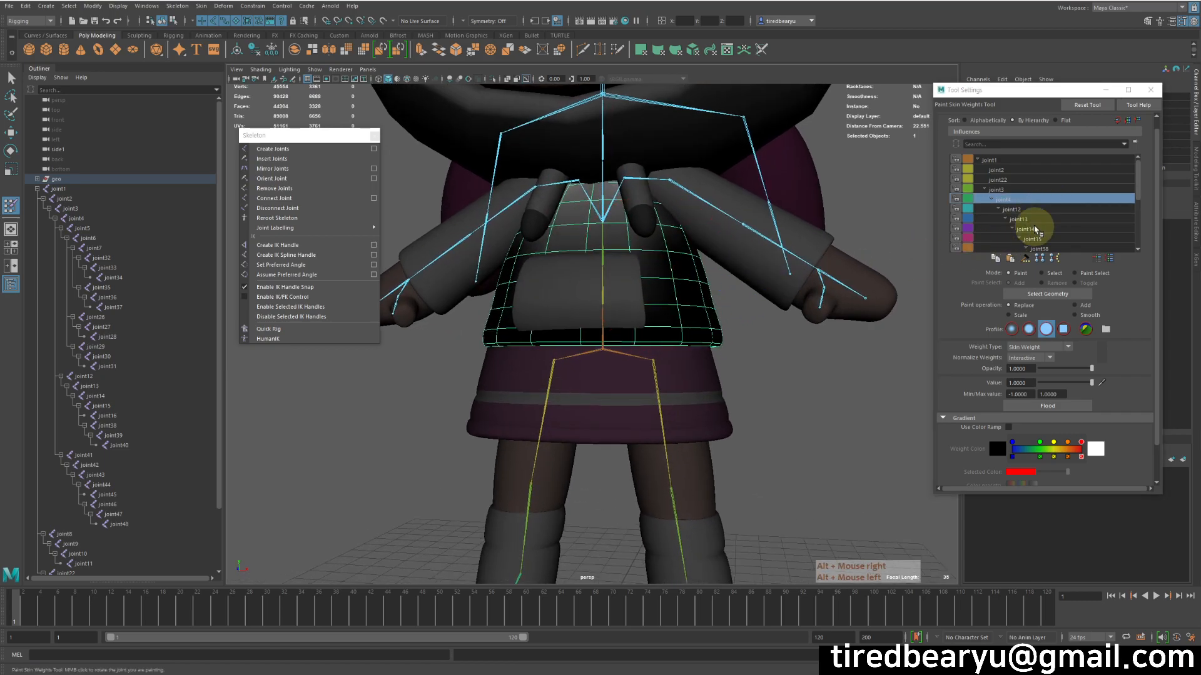
Adjust the brush size and paint joint3 and joint4 weights at value 1.0000 onto the chest of the hoodie torso.
{"action": "left_click", "coordinate": [1018, 190]}
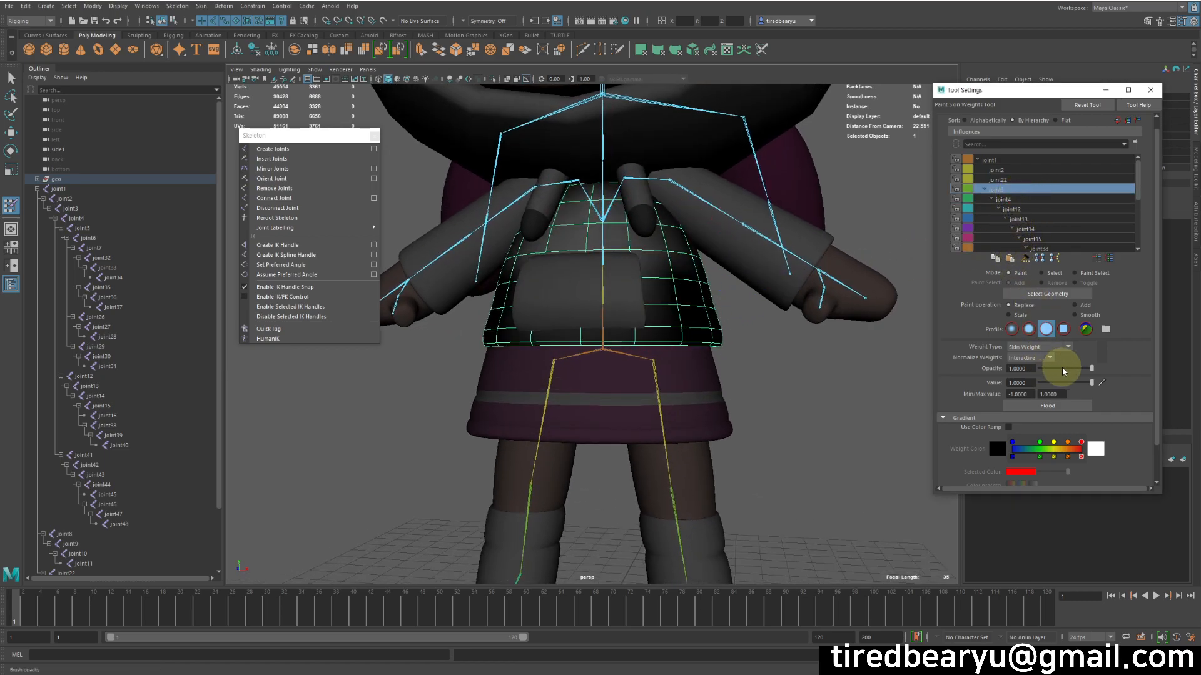
{"action": "left_click_drag", "start_coordinate": [594, 285], "coordinate": [591, 289], "text": "alt"}
{"action": "key", "text": "b"}
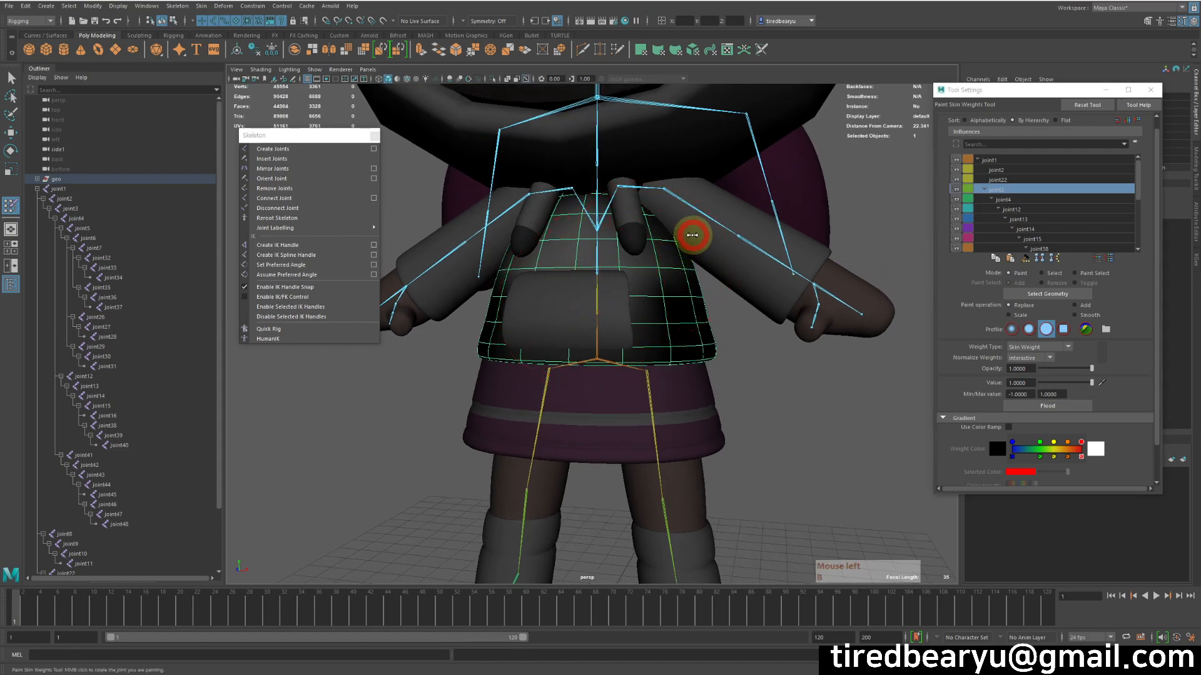
{"action": "mouse_move", "coordinate": [674, 268]}
{"action": "left_mouse_down", "text": "alt"}
{"action": "mouse_move", "coordinate": [543, 263]}
{"action": "mouse_move", "coordinate": [610, 280]}
{"action": "mouse_move", "coordinate": [702, 280]}
{"action": "left_mouse_up", "text": "alt"}
{"action": "left_click", "coordinate": [1033, 199]}
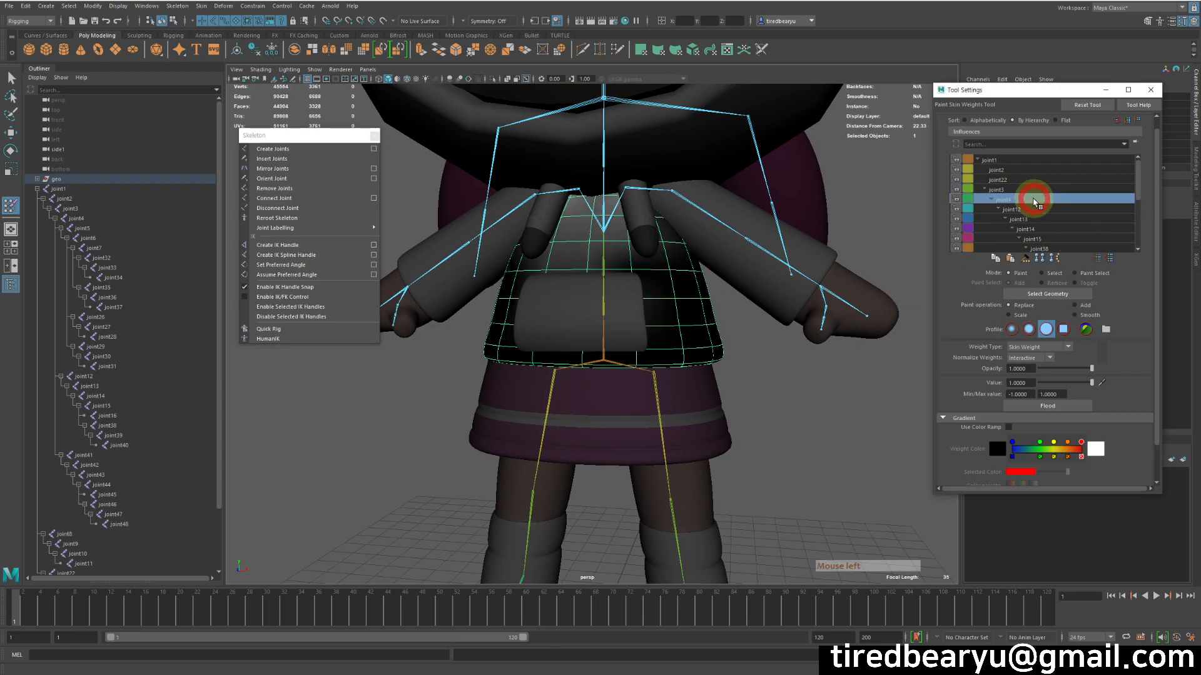
{"action": "mouse_move", "coordinate": [629, 223]}
{"action": "left_mouse_down"}
{"action": "mouse_move", "coordinate": [678, 241]}
{"action": "mouse_move", "coordinate": [500, 255]}
{"action": "mouse_move", "coordinate": [656, 257]}
{"action": "left_mouse_up"}
{"action": "mouse_move", "coordinate": [656, 257]}
{"action": "right_mouse_down", "text": "alt"}
{"action": "mouse_move", "coordinate": [629, 250]}
{"action": "mouse_move", "coordinate": [648, 256]}
{"action": "right_mouse_up", "text": "alt"}
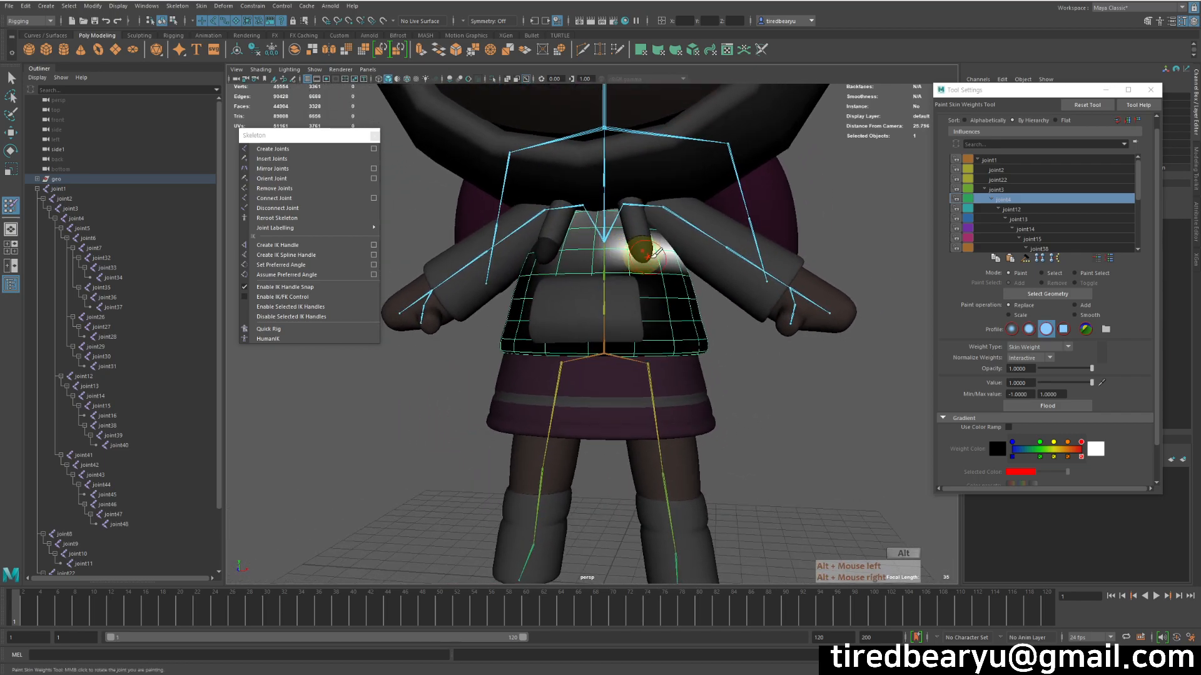
Reselect the hoodie torso mesh and resume painting its skin weights.
{"action": "left_click", "coordinate": [729, 246]}
{"action": "key", "text": "e"}
{"action": "left_click_drag", "start_coordinate": [760, 328], "coordinate": [671, 314]}
{"action": "left_click", "coordinate": [681, 325]}
{"action": "key", "text": "q"}
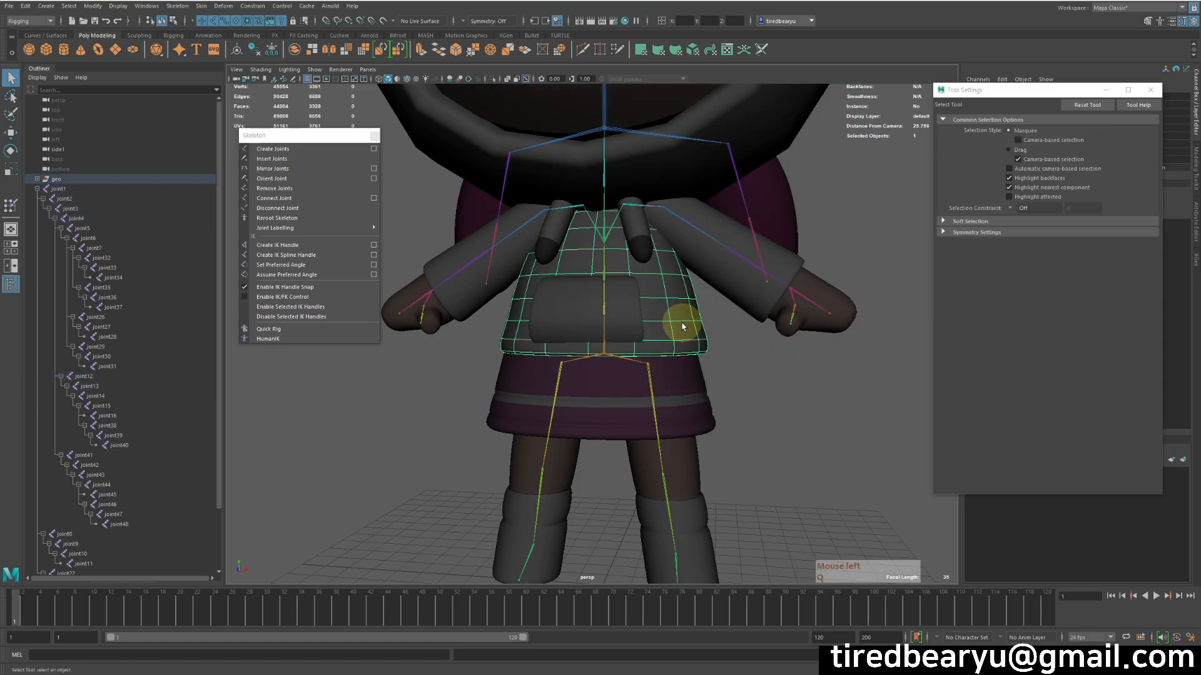
{"action": "key", "text": "y"}
Compare the weight influences of joint2, joint22 and joint3 on the hoodie torso.
{"action": "left_click", "coordinate": [1013, 190]}
{"action": "left_click", "coordinate": [1025, 180]}
{"action": "left_click", "coordinate": [1024, 189]}
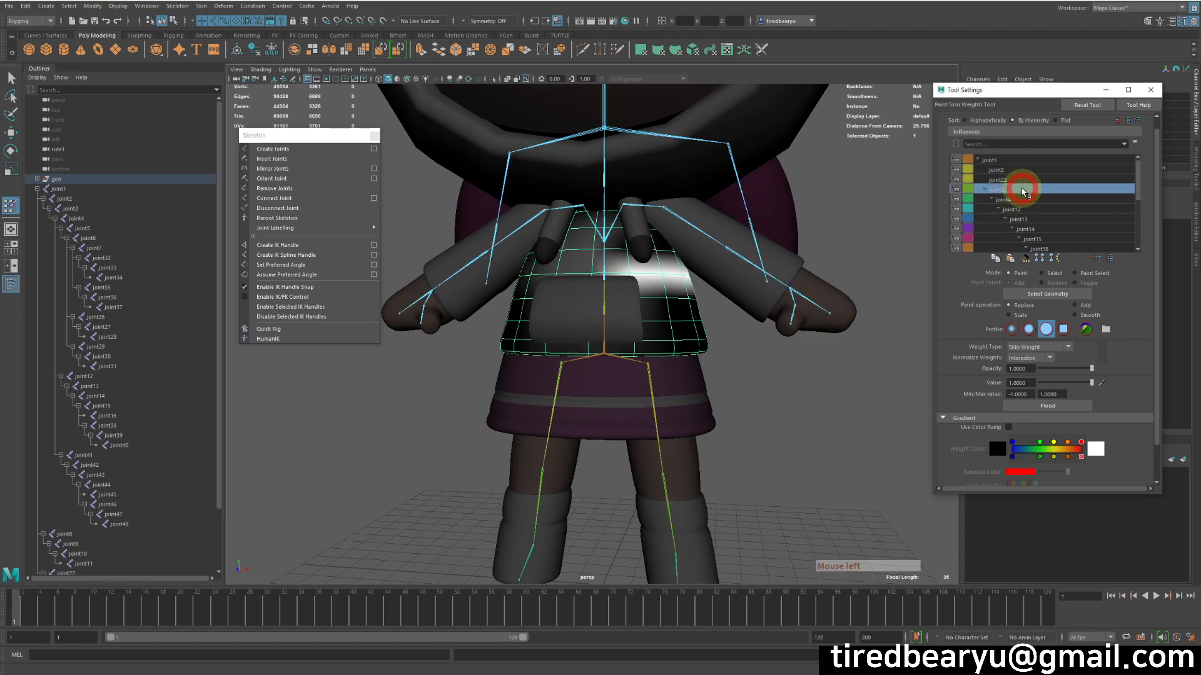
{"action": "left_click", "coordinate": [1019, 170]}
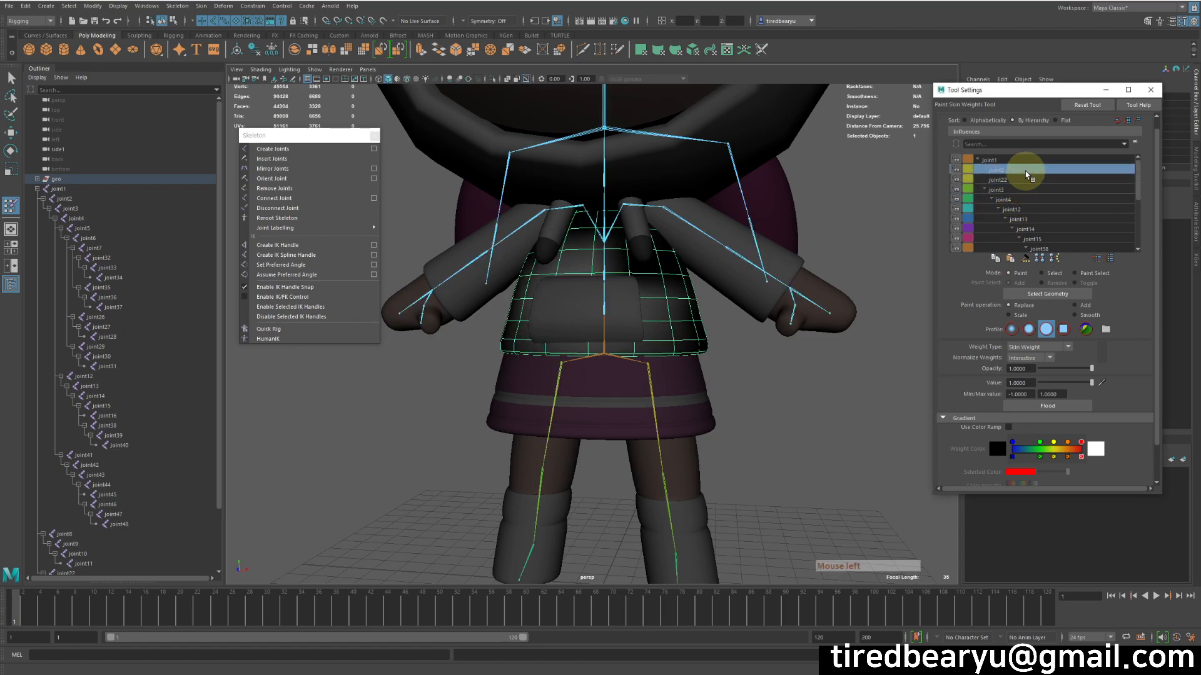
{"action": "left_click", "coordinate": [1031, 180]}
{"action": "left_click", "coordinate": [1029, 170]}
{"action": "left_click", "coordinate": [1039, 181]}
{"action": "left_click", "coordinate": [1030, 170]}
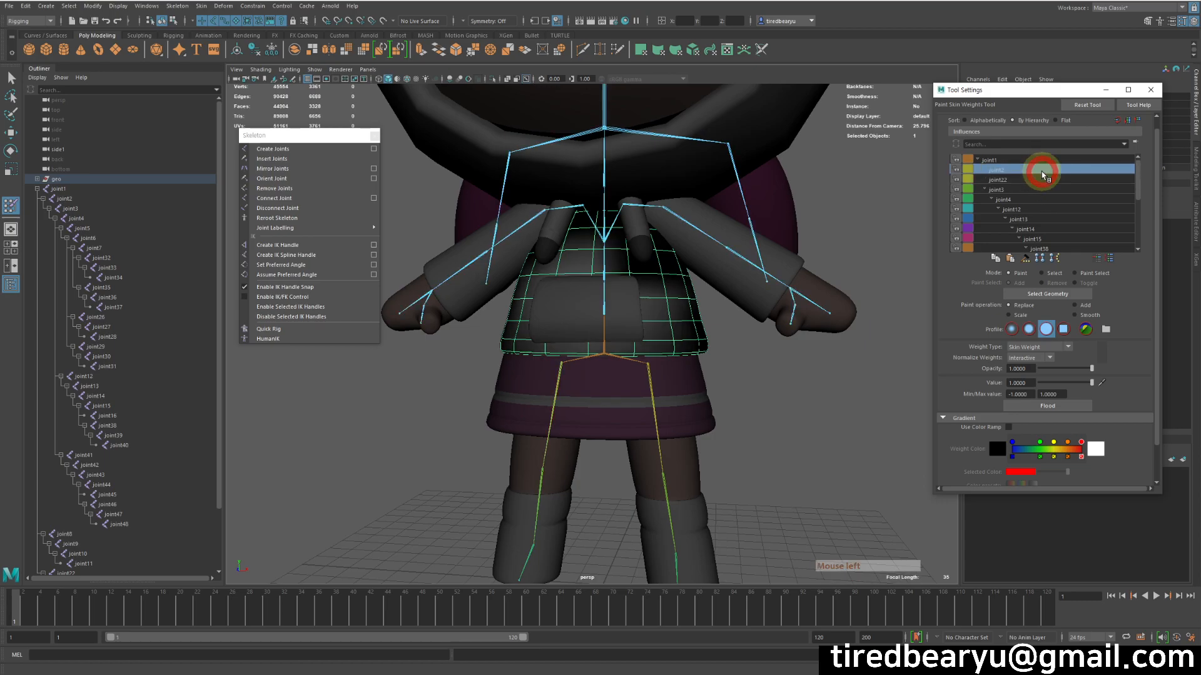
Inspect the joint1 and joint2 influences on the lower hoodie torso up close and adjust the paint brush size.
{"action": "right_click_drag", "start_coordinate": [707, 358], "coordinate": [742, 340], "text": "alt"}
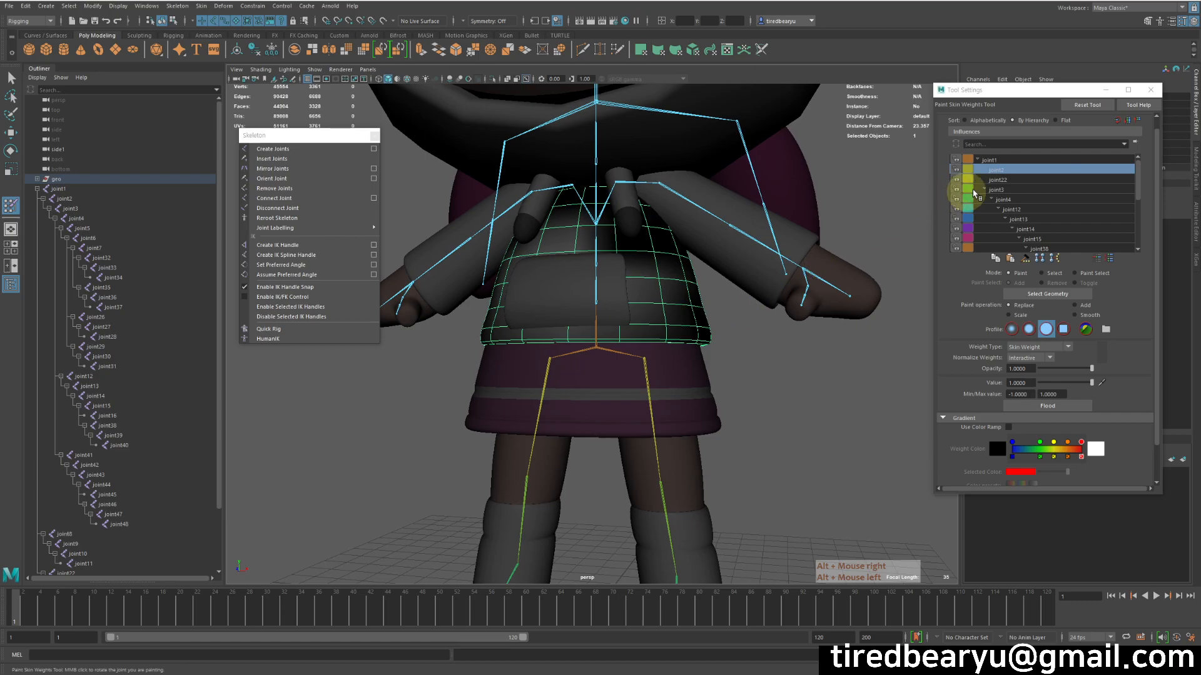
{"action": "left_click", "coordinate": [994, 161]}
{"action": "left_click", "coordinate": [998, 170]}
{"action": "mouse_move", "coordinate": [771, 281]}
{"action": "right_mouse_down", "text": "alt"}
{"action": "mouse_move", "coordinate": [777, 290]}
{"action": "mouse_move", "coordinate": [665, 303]}
{"action": "right_mouse_up", "text": "alt"}
{"action": "key", "text": "b"}
{"action": "mouse_move", "coordinate": [665, 303]}
{"action": "left_mouse_down"}
{"action": "mouse_move", "coordinate": [703, 307]}
{"action": "mouse_move", "coordinate": [671, 317]}
{"action": "left_mouse_up"}
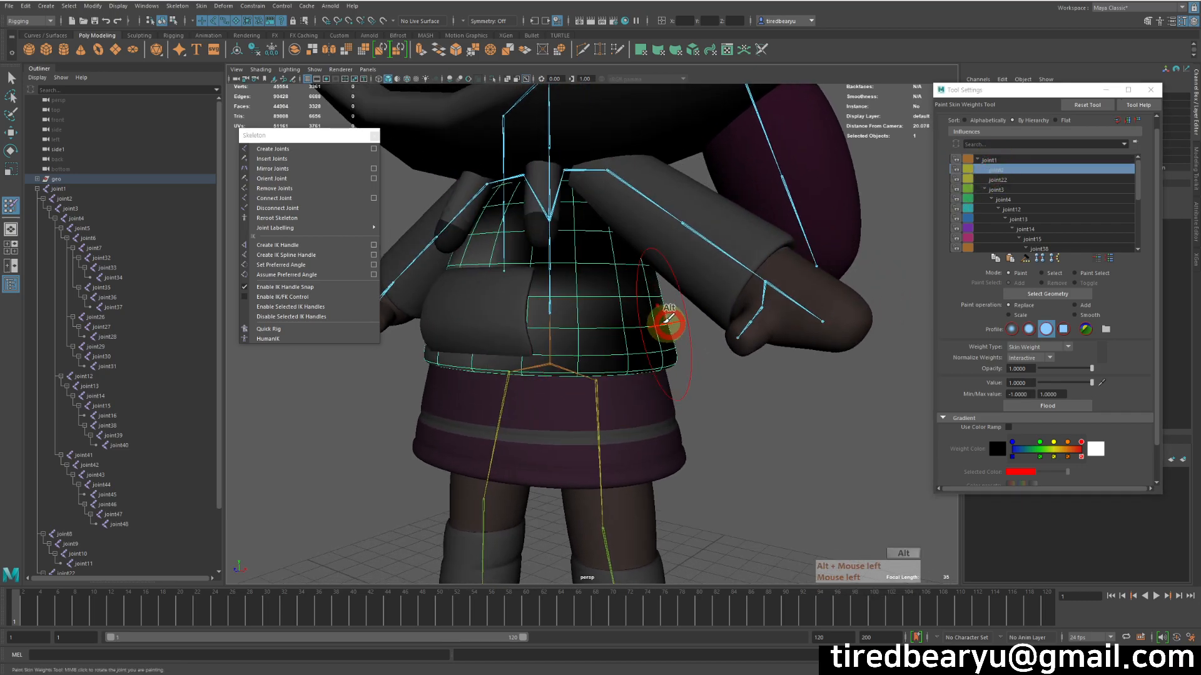
{"action": "mouse_move", "coordinate": [593, 338]}
{"action": "left_mouse_down"}
{"action": "mouse_move", "coordinate": [687, 338]}
{"action": "mouse_move", "coordinate": [486, 340]}
{"action": "mouse_move", "coordinate": [638, 340]}
{"action": "mouse_move", "coordinate": [595, 340]}
{"action": "left_mouse_up"}
Try rotating joint13 on the character's left arm to test the hoodie torso's deformation, and undo the rotation.
{"action": "key", "text": "w"}
{"action": "left_click_drag", "start_coordinate": [707, 197], "coordinate": [666, 227]}
{"action": "right_click_drag", "start_coordinate": [675, 244], "coordinate": [685, 253], "text": "alt"}
{"action": "key", "text": "e"}
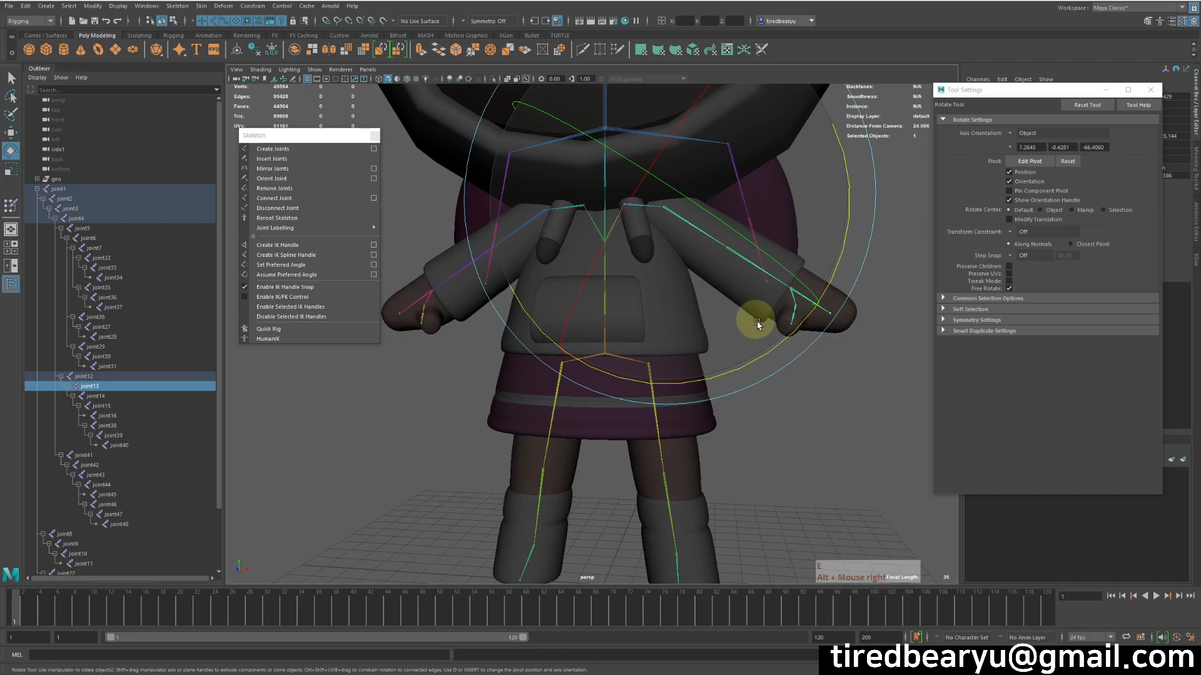
{"action": "left_click_drag", "start_coordinate": [767, 351], "coordinate": [730, 361]}
{"action": "key", "text": "z"}
{"action": "middle_click", "coordinate": [863, 321]}
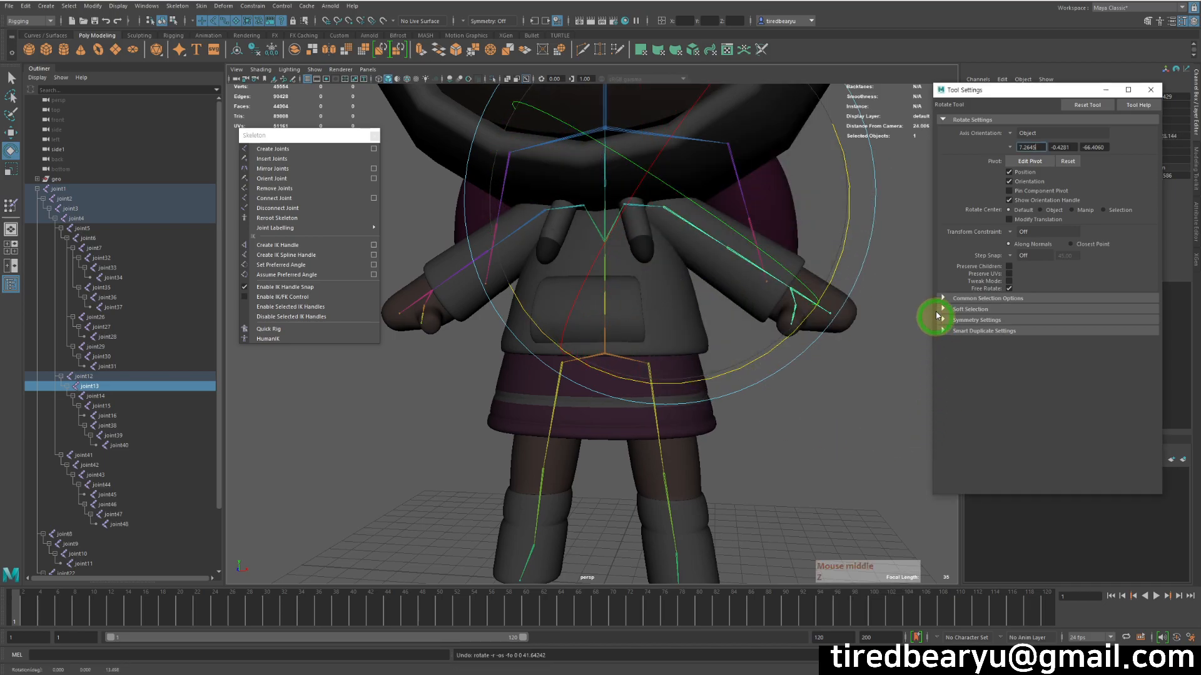
{"action": "mouse_move", "coordinate": [839, 410]}
{"action": "middle_mouse_down"}
{"action": "mouse_move", "coordinate": [906, 328]}
{"action": "mouse_move", "coordinate": [893, 382]}
{"action": "mouse_move", "coordinate": [835, 431]}
{"action": "middle_mouse_up"}
Try rotating a joint in the upper chest area to test the torso weights, and undo the rotation.
{"action": "key", "text": "q"}
{"action": "left_click", "coordinate": [630, 262]}
{"action": "key", "text": "e"}
{"action": "middle_click_drag", "start_coordinate": [833, 340], "coordinate": [817, 407]}
{"action": "key", "text": "z"}
{"action": "key", "text": "q"}
Mirror the hoodie torso's skin weights across YZ, positive to negative, using closest point on surface and closest joint.
{"action": "left_click", "coordinate": [784, 321]}
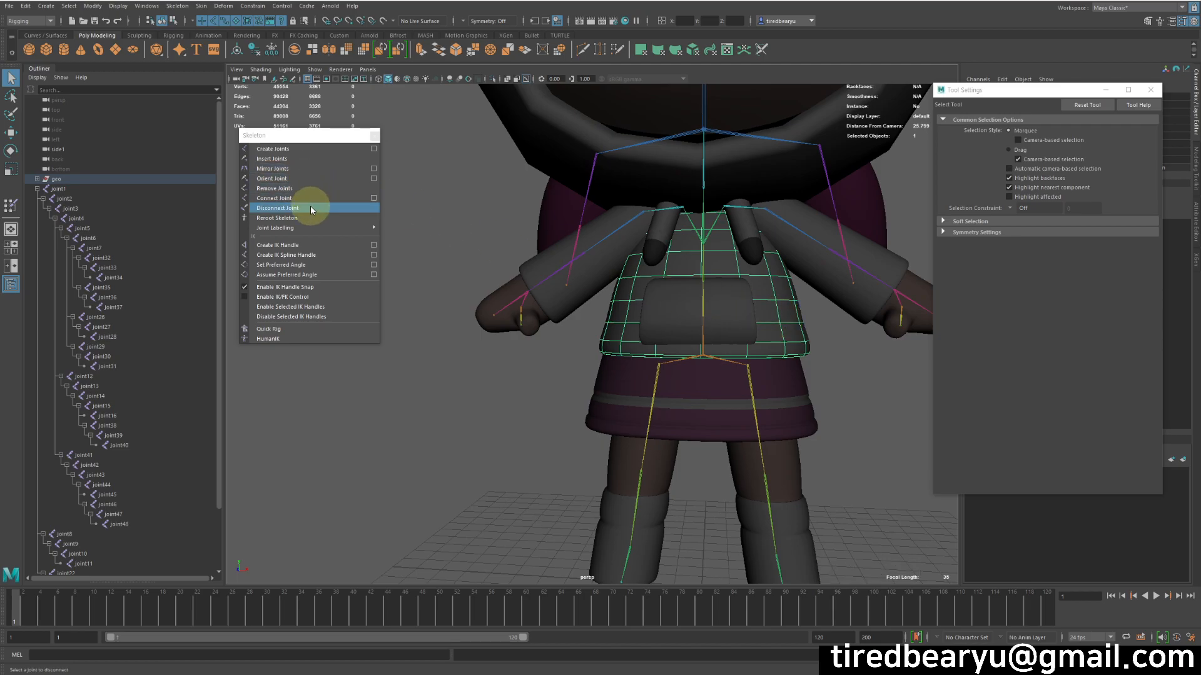
{"action": "left_click", "coordinate": [222, 6]}
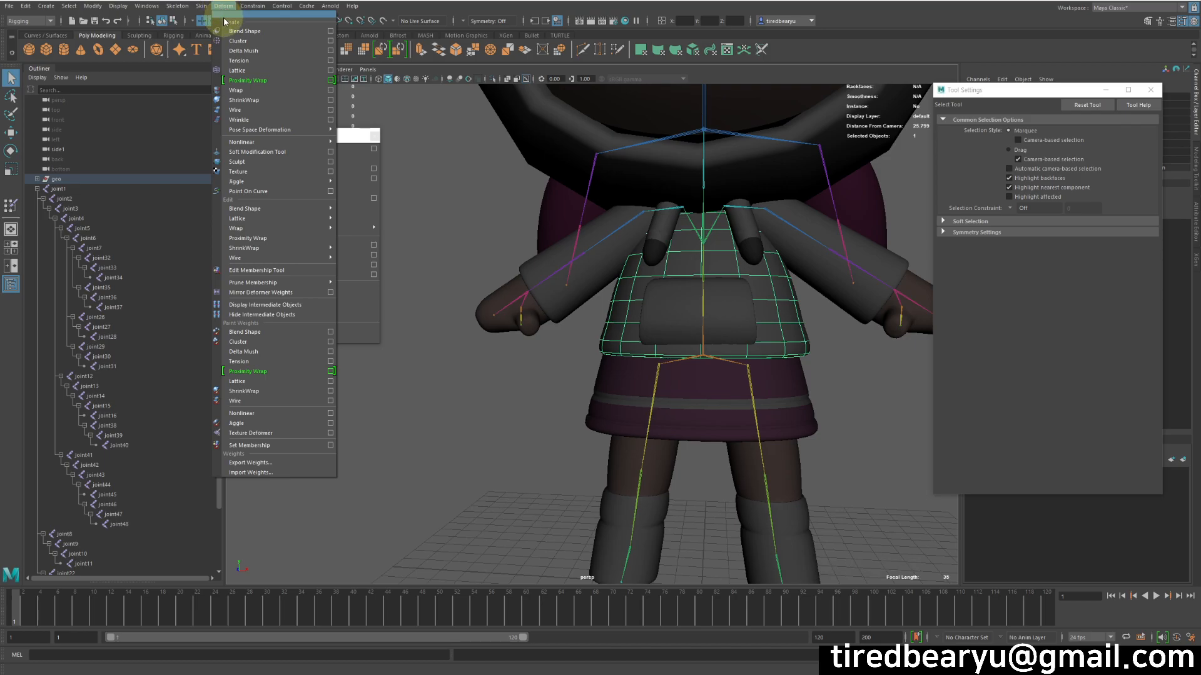
{"action": "left_click", "coordinate": [207, 4]}
{"action": "left_click", "coordinate": [201, 7]}
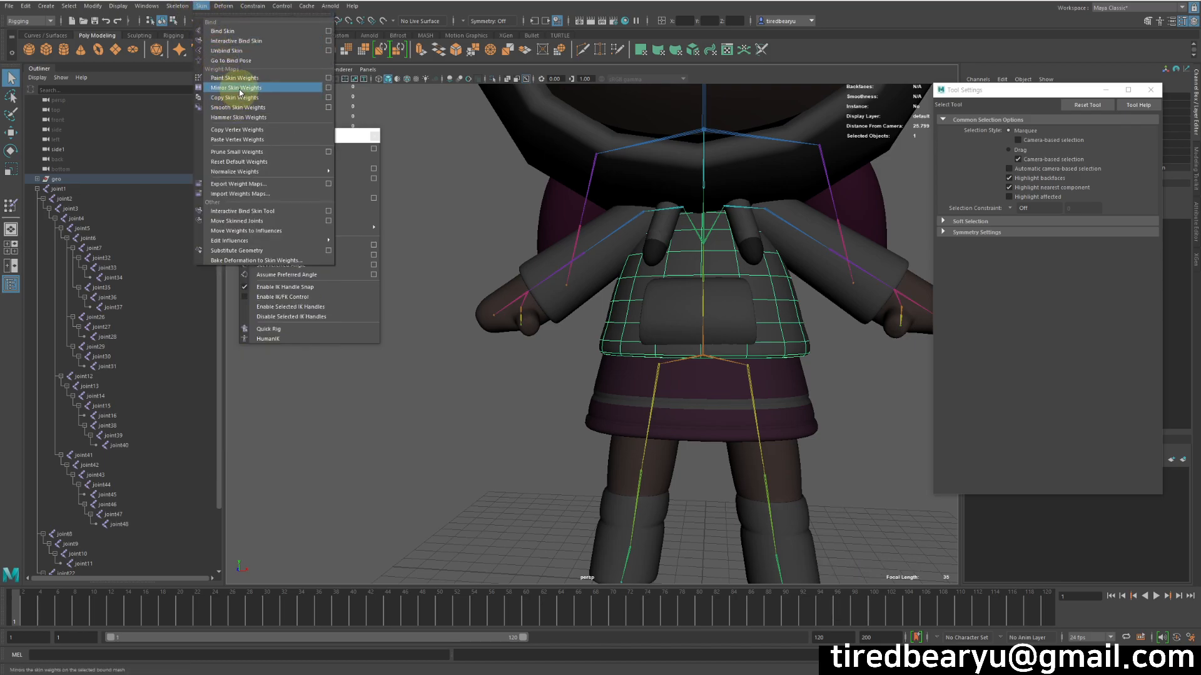
{"action": "left_click", "coordinate": [327, 90]}
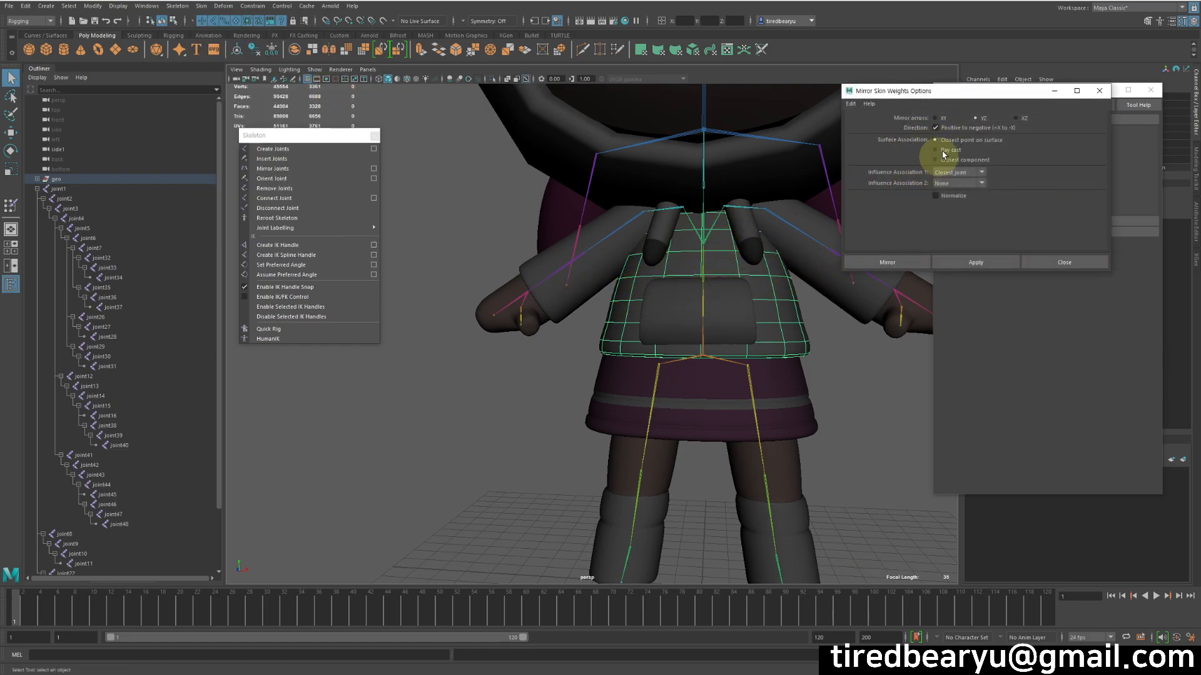
{"action": "left_click", "coordinate": [980, 123]}
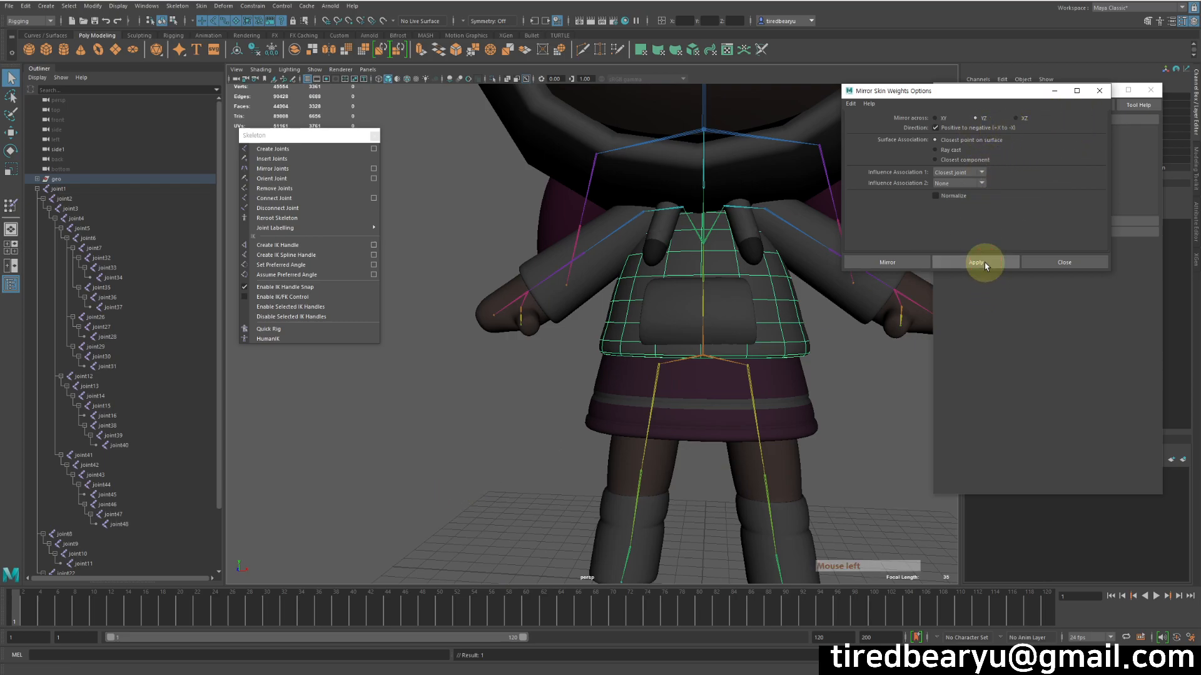
Try rotating joint42 on the character's right arm to test the mirrored torso weights, and undo the rotation.
{"action": "left_click", "coordinate": [596, 216]}
{"action": "key", "text": "e"}
{"action": "left_click_drag", "start_coordinate": [787, 311], "coordinate": [826, 353]}
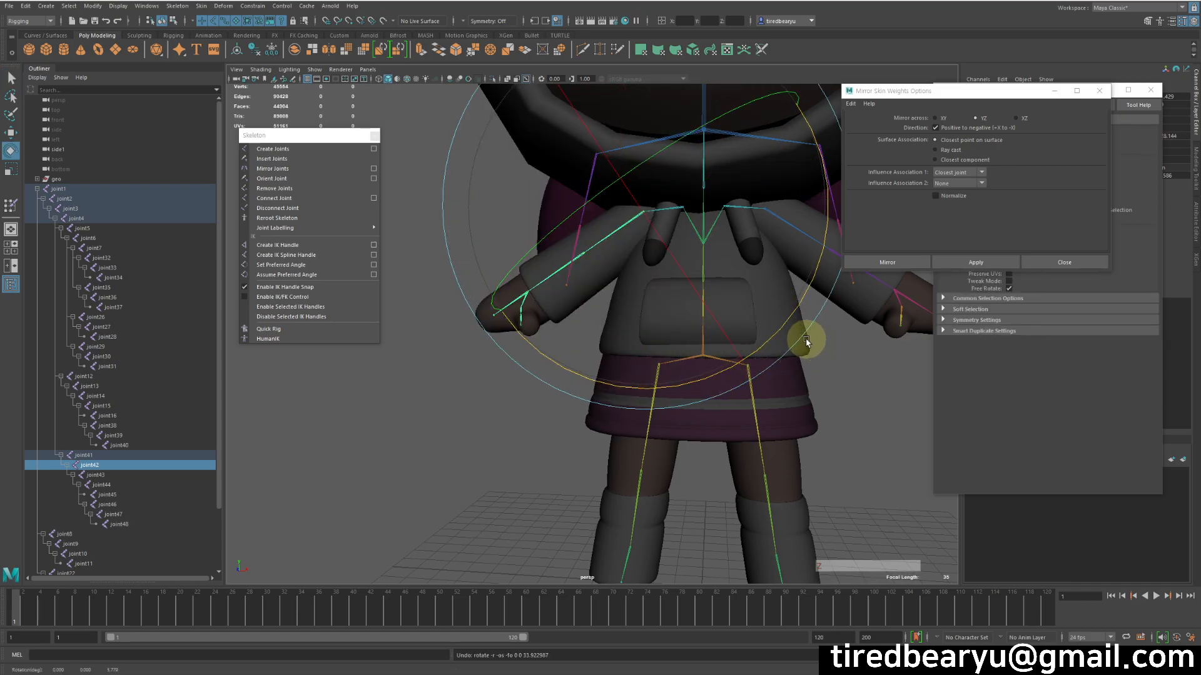
{"action": "key", "text": "q"}
Paint joint14 weights at value 1.0000 over the sleeve of the character's left arm mesh.
{"action": "left_click", "coordinate": [780, 319]}
{"action": "middle_click_drag", "start_coordinate": [780, 319], "coordinate": [723, 305], "text": "alt"}
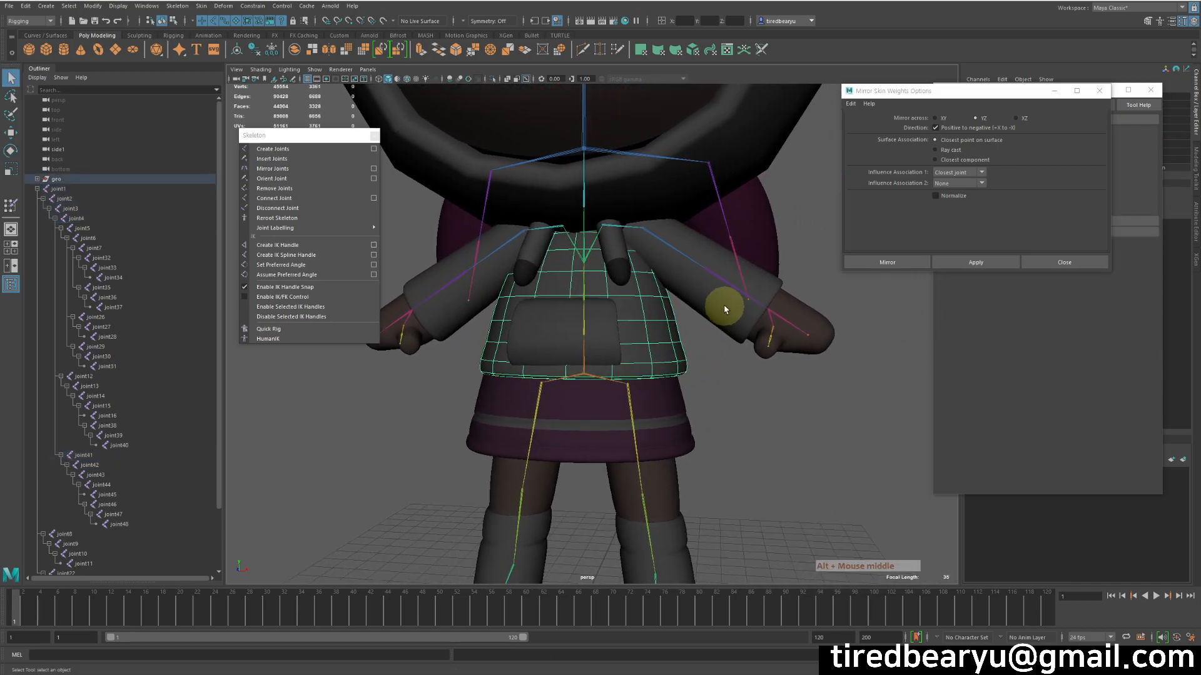
{"action": "left_click", "coordinate": [725, 307]}
{"action": "key", "text": "y"}
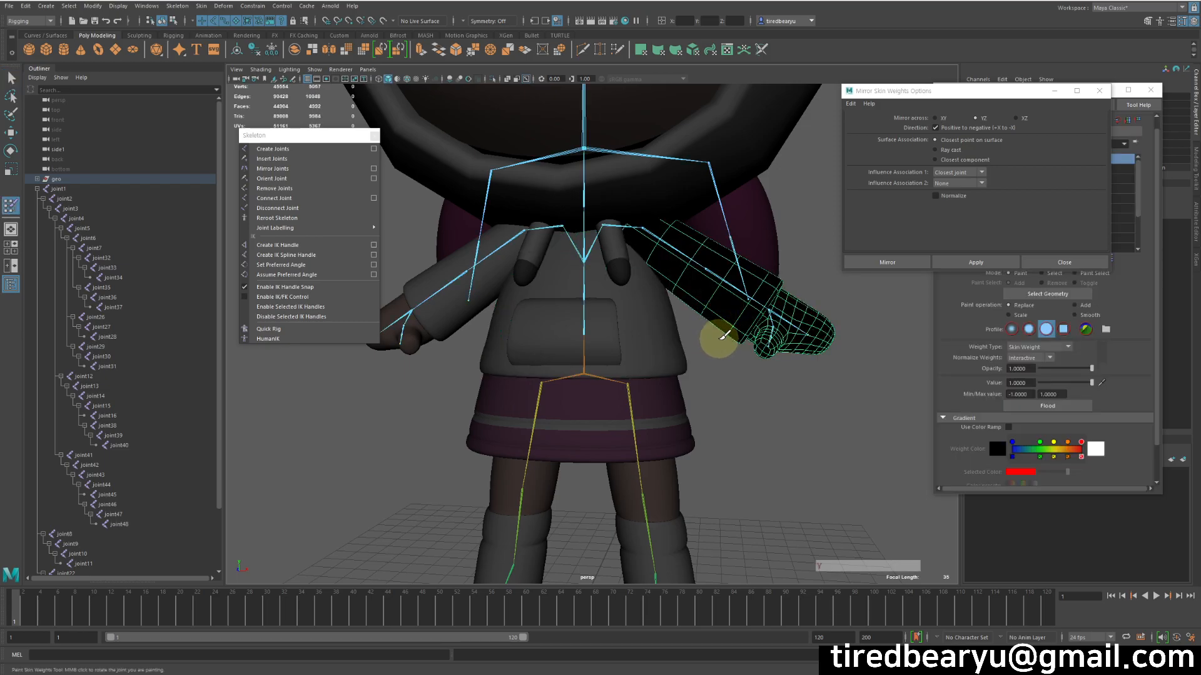
{"action": "left_click", "coordinate": [1099, 90]}
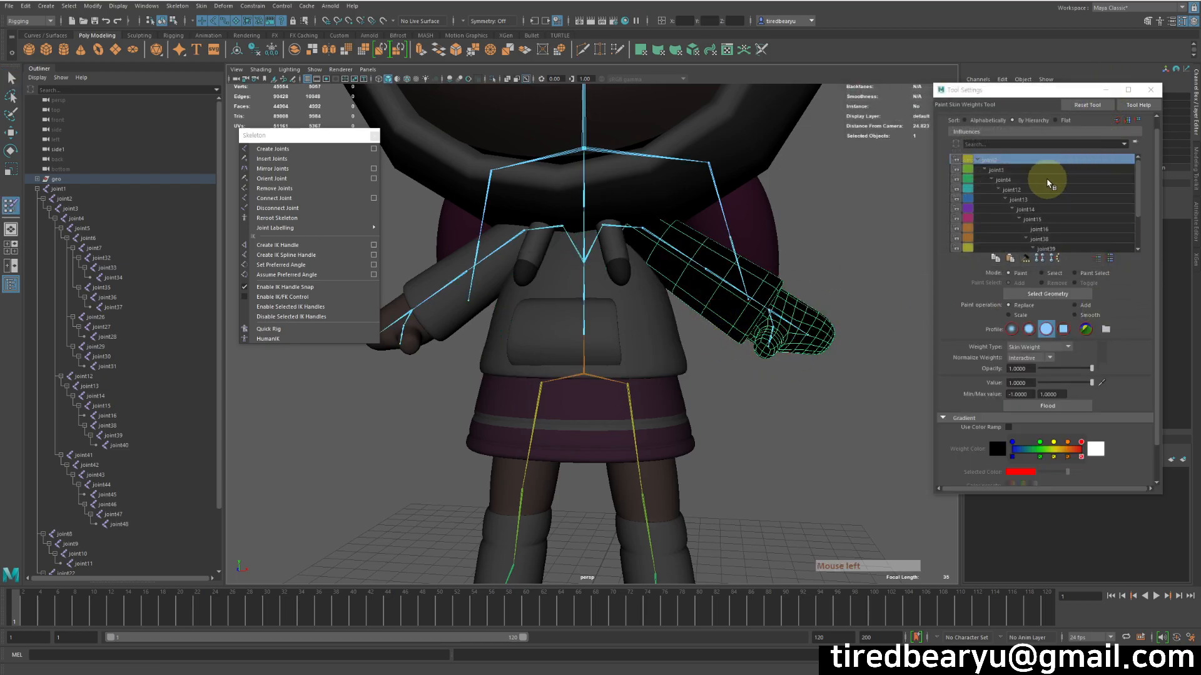
{"action": "left_click", "coordinate": [1037, 204]}
{"action": "left_click", "coordinate": [1051, 199]}
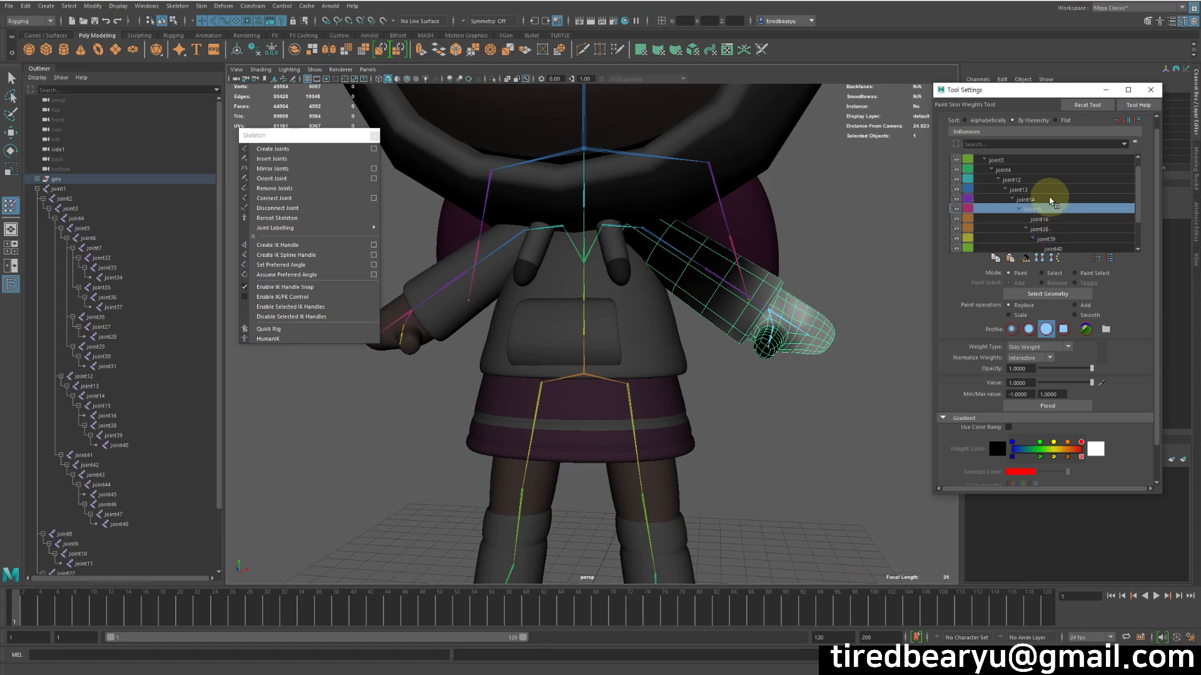
{"action": "mouse_move", "coordinate": [692, 276]}
{"action": "left_mouse_down"}
{"action": "mouse_move", "coordinate": [750, 273]}
{"action": "mouse_move", "coordinate": [538, 289]}
{"action": "mouse_move", "coordinate": [499, 332]}
{"action": "mouse_move", "coordinate": [700, 349]}
{"action": "left_mouse_up"}
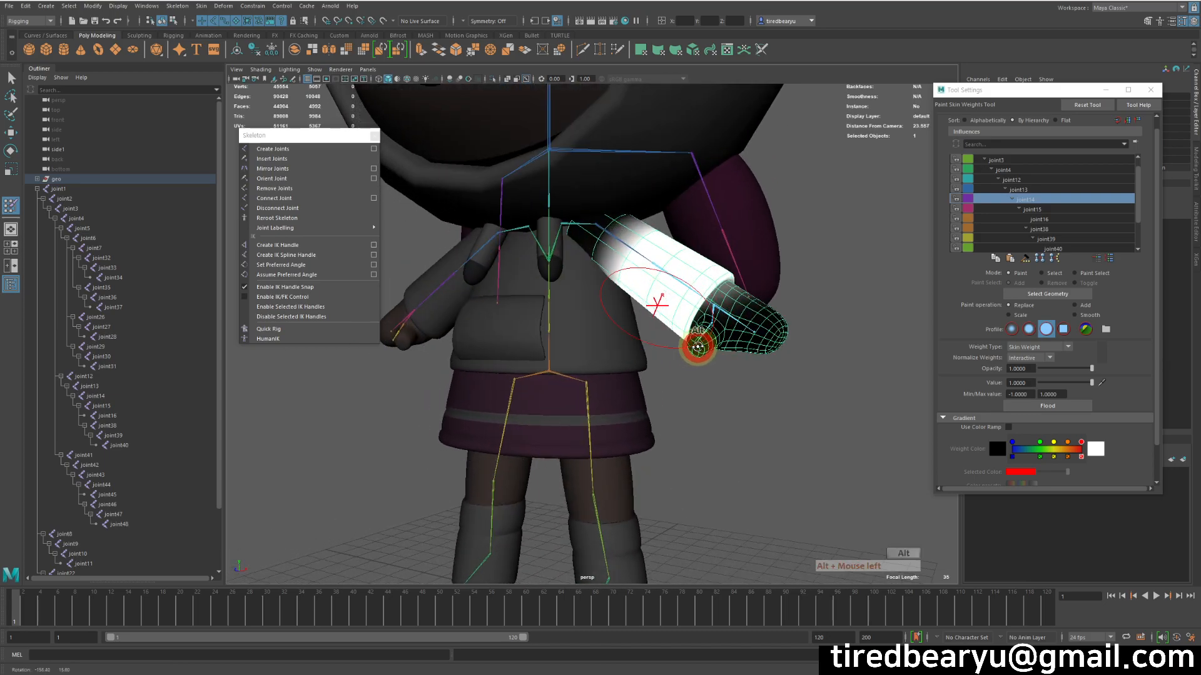
Try rotating the left arm joints, including joint14, to test the sleeve's deformation, and undo the rotations.
{"action": "right_click_drag", "start_coordinate": [699, 349], "coordinate": [724, 325], "text": "alt"}
{"action": "middle_click_drag", "start_coordinate": [724, 325], "coordinate": [782, 325], "text": "alt"}
{"action": "key", "text": "w"}
{"action": "left_click", "coordinate": [702, 282]}
{"action": "key", "text": "e"}
{"action": "left_click_drag", "start_coordinate": [769, 327], "coordinate": [859, 325]}
{"action": "key", "text": "q"}
{"action": "left_click", "coordinate": [757, 308]}
{"action": "key", "text": "e"}
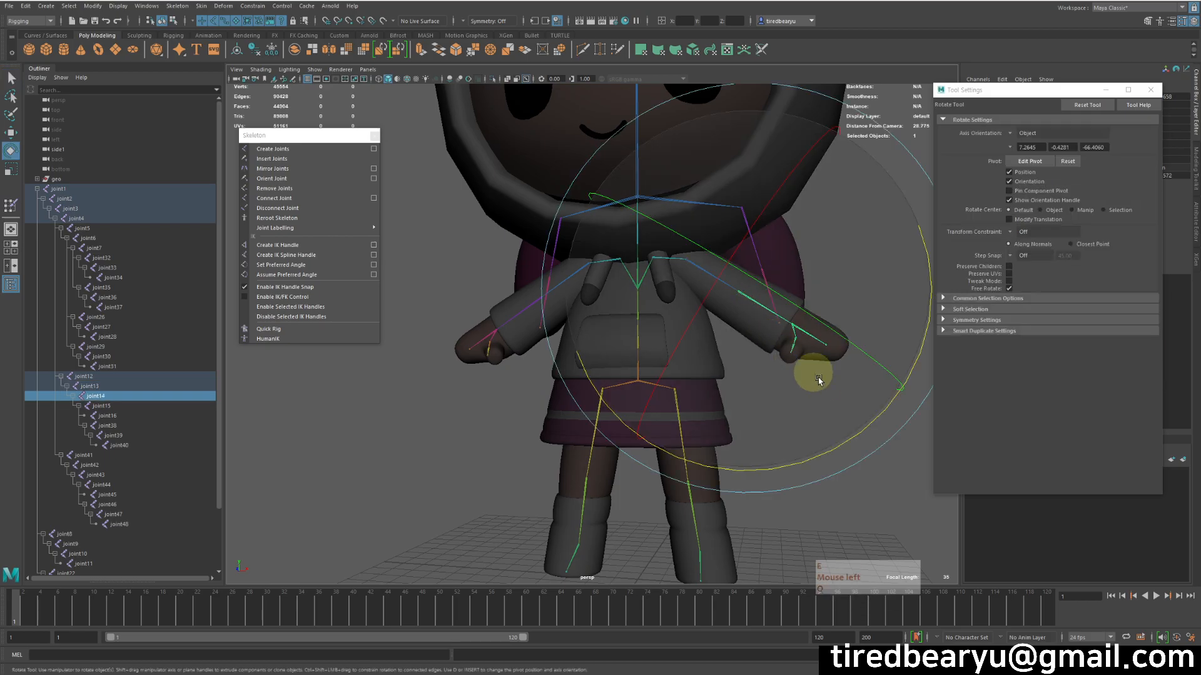
{"action": "left_click_drag", "start_coordinate": [840, 429], "coordinate": [874, 472]}
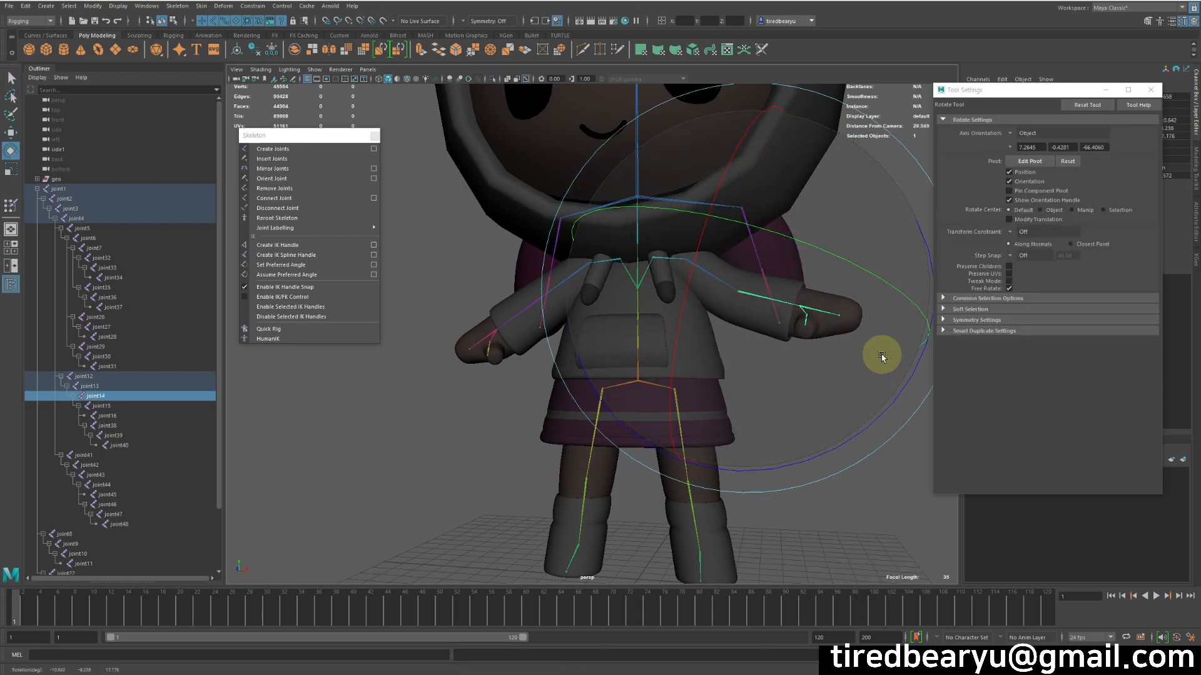
{"action": "key", "text": "q"}
Mirror the skin weights from the character's left arm mesh onto the right arm mesh.
{"action": "left_click", "coordinate": [549, 344]}
{"action": "left_click", "coordinate": [515, 340]}
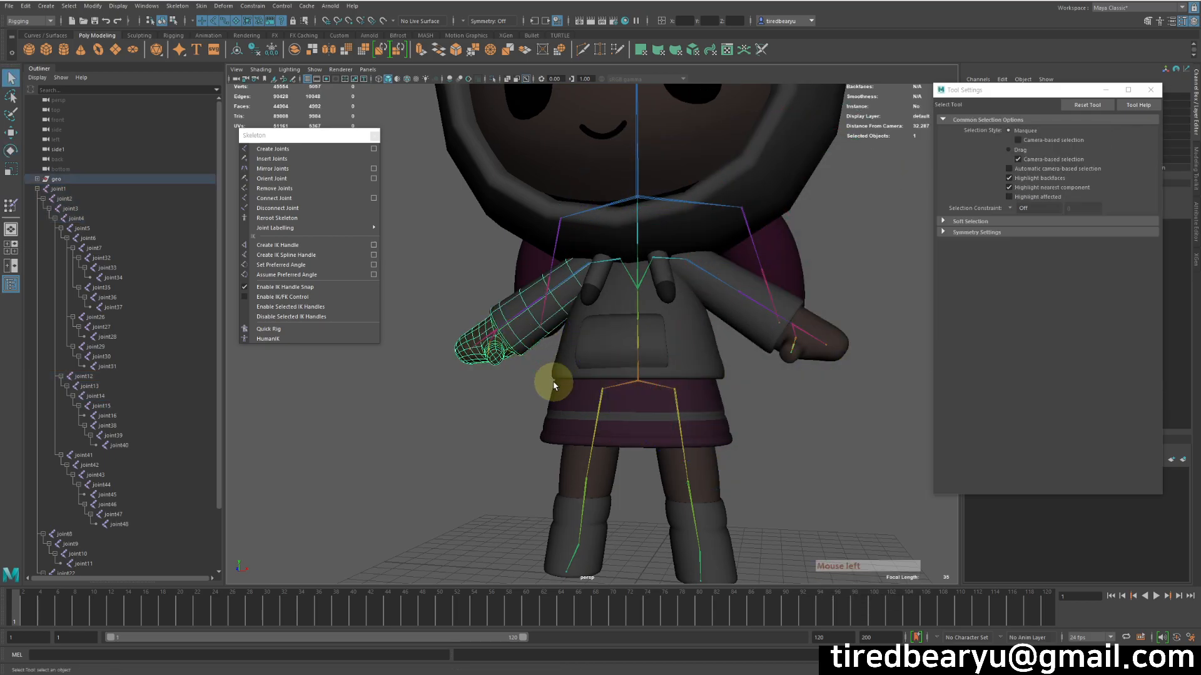
{"action": "left_click", "coordinate": [756, 340]}
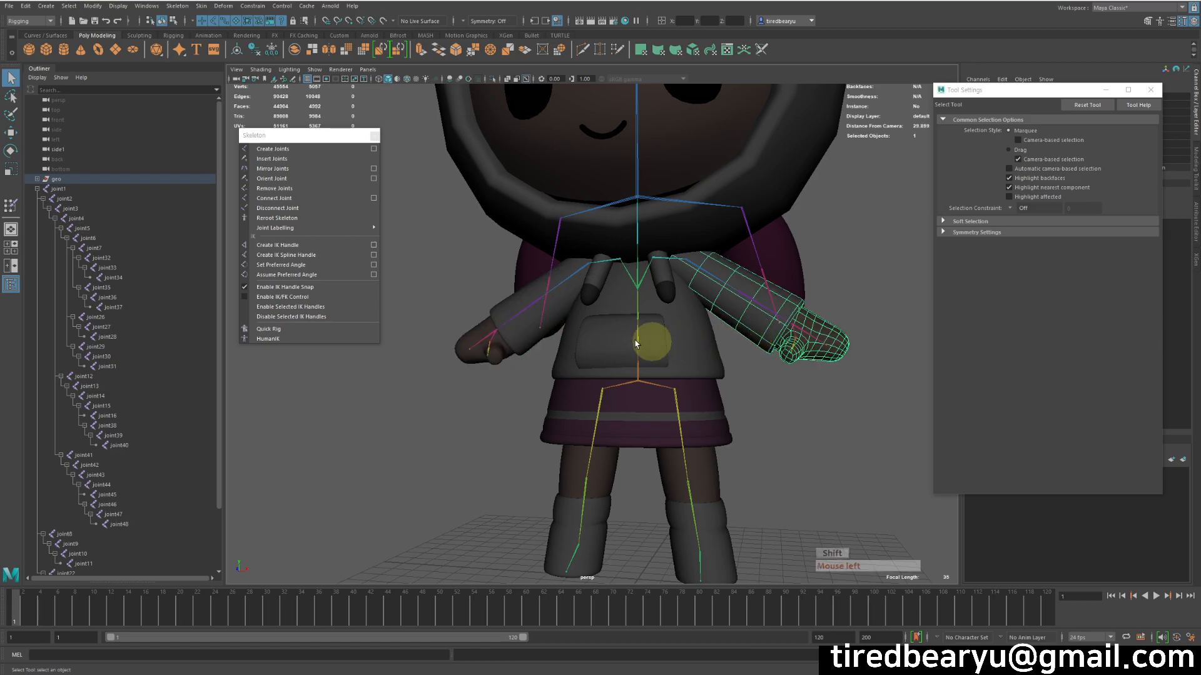
{"action": "left_click", "coordinate": [525, 341], "text": "shift"}
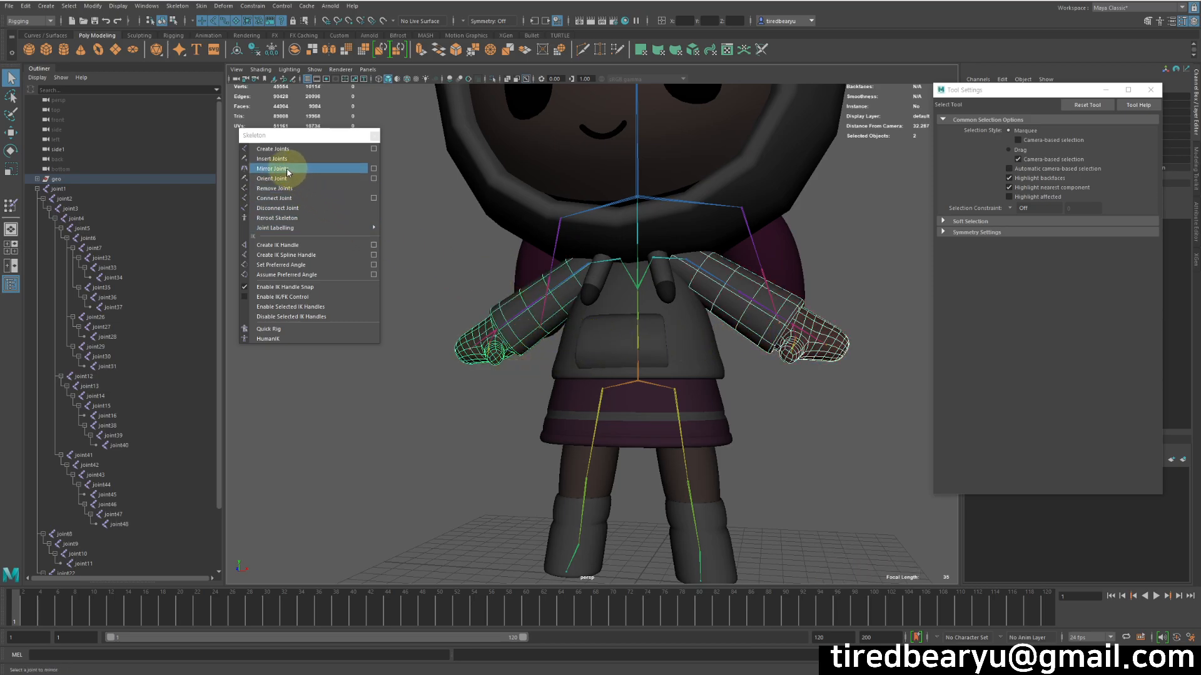
{"action": "left_click", "coordinate": [374, 136]}
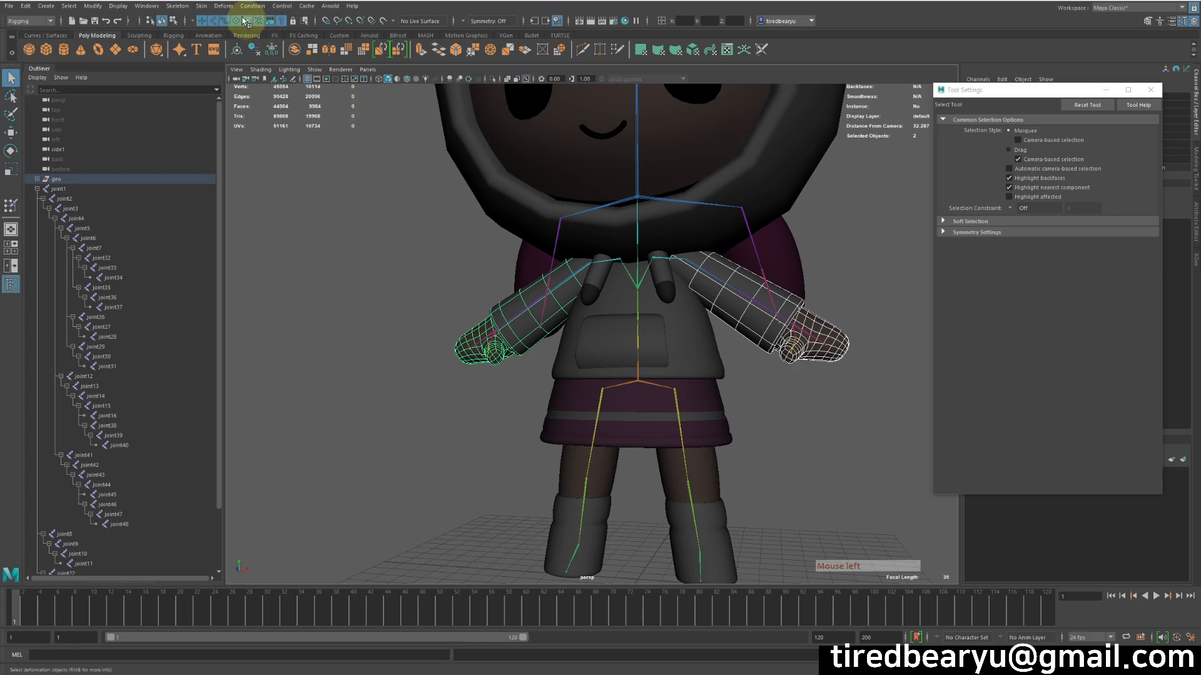
{"action": "left_click", "coordinate": [201, 6]}
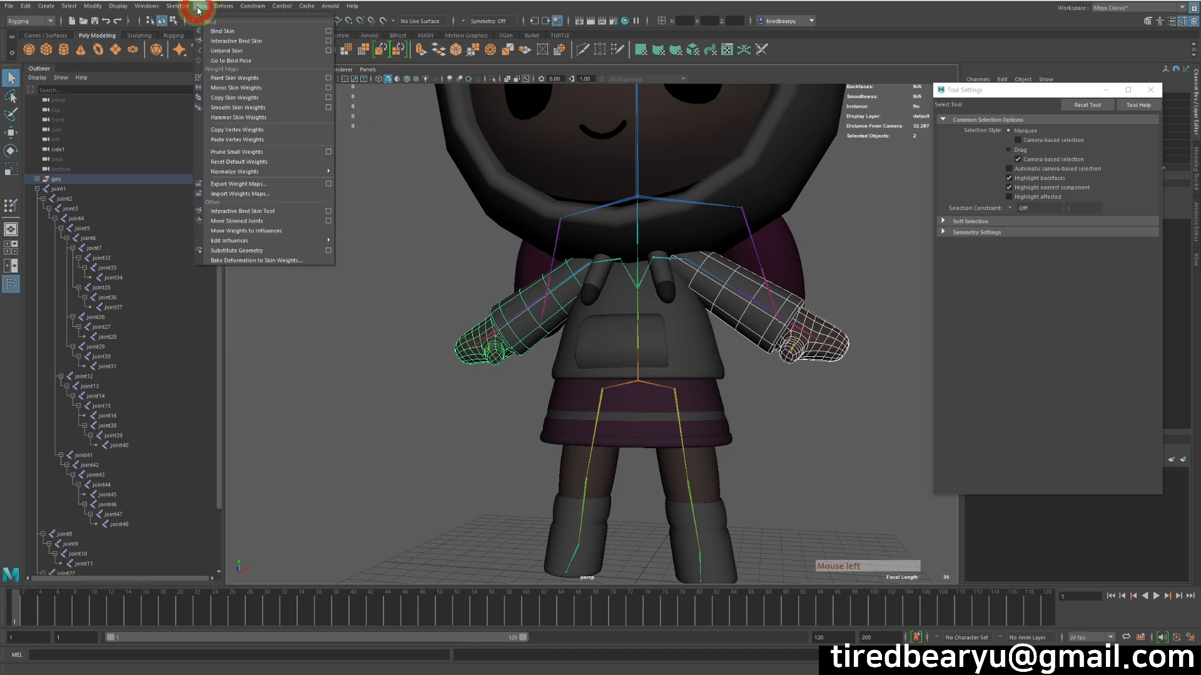
{"action": "left_click", "coordinate": [250, 88]}
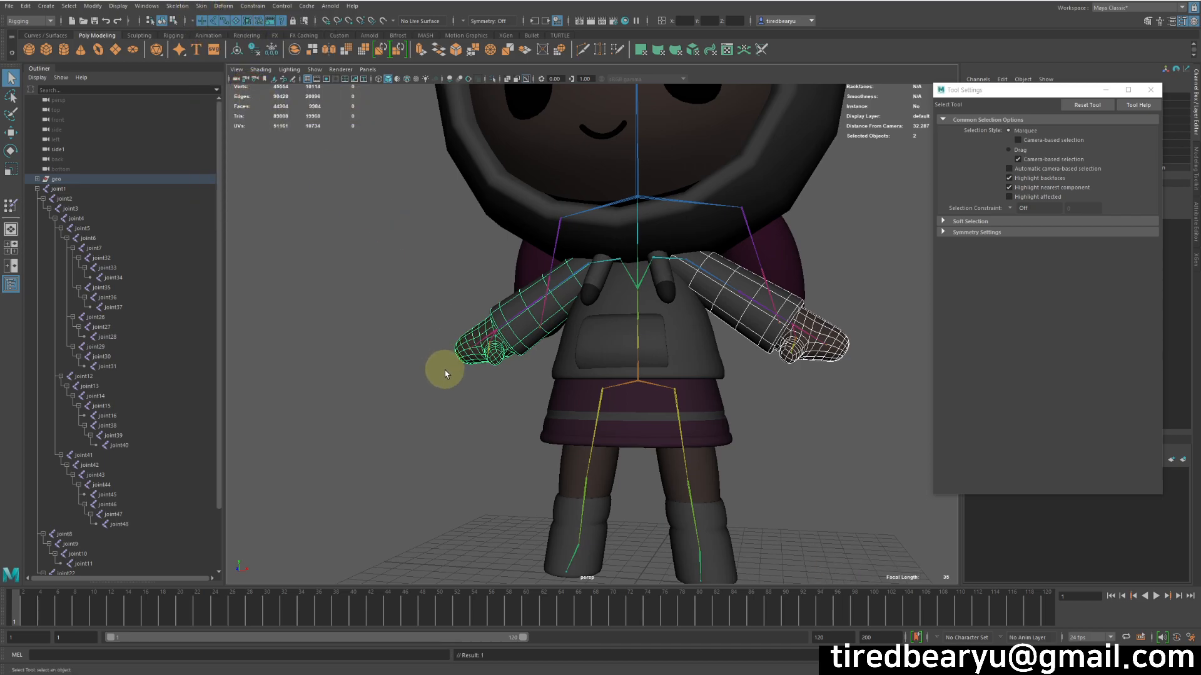
Check the joint45, joint44 and joint43 influences on the character's right arm mesh, and leave weight painting.
{"action": "left_click", "coordinate": [514, 354]}
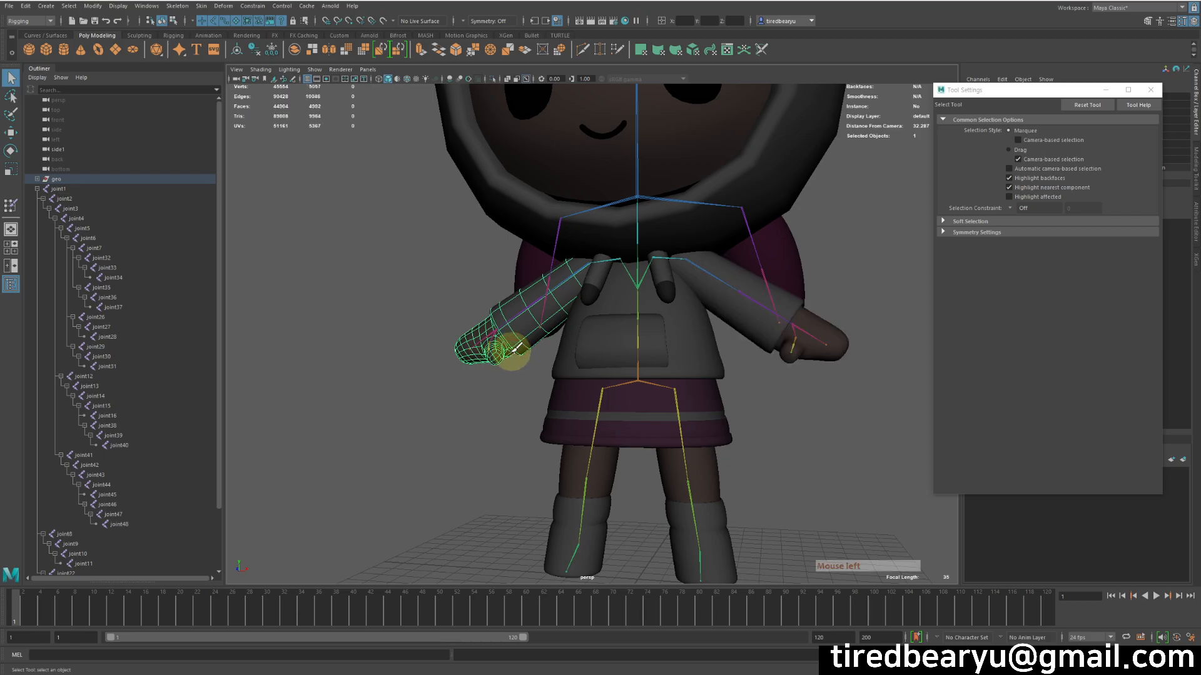
{"action": "key", "text": "y"}
{"action": "left_click", "coordinate": [1056, 200]}
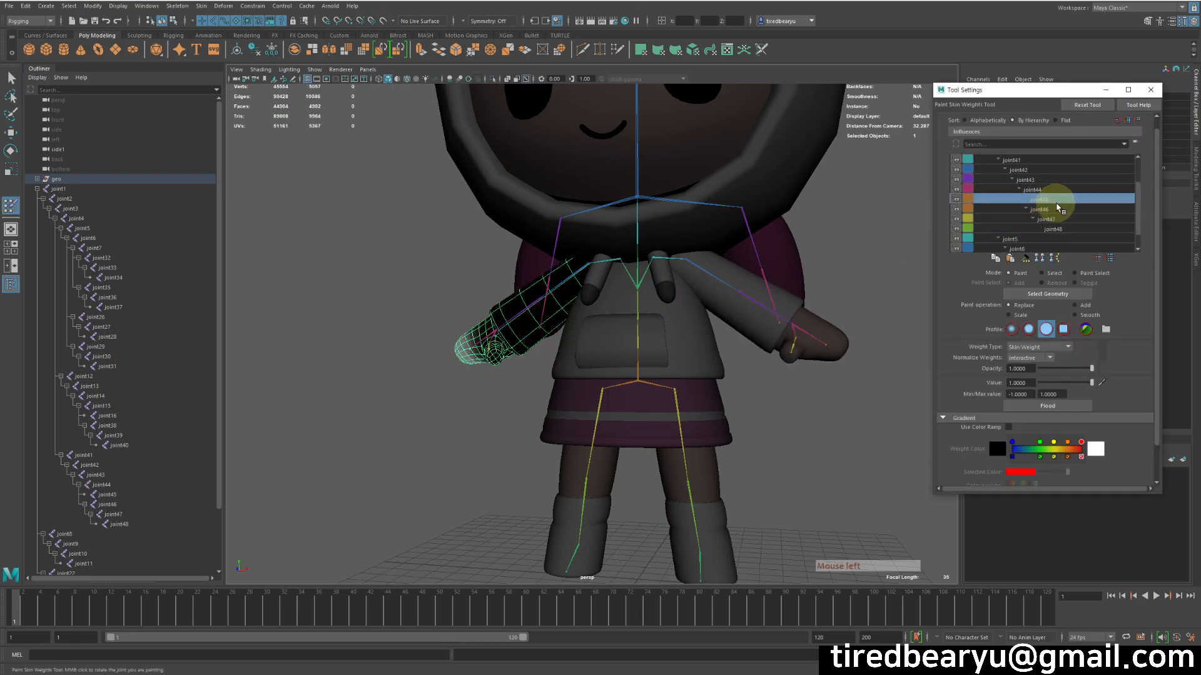
{"action": "scroll", "coordinate": [1080, 193], "scroll_direction": "up", "scroll_amount": 1}
{"action": "left_click", "coordinate": [1067, 199]}
{"action": "left_click", "coordinate": [1079, 188]}
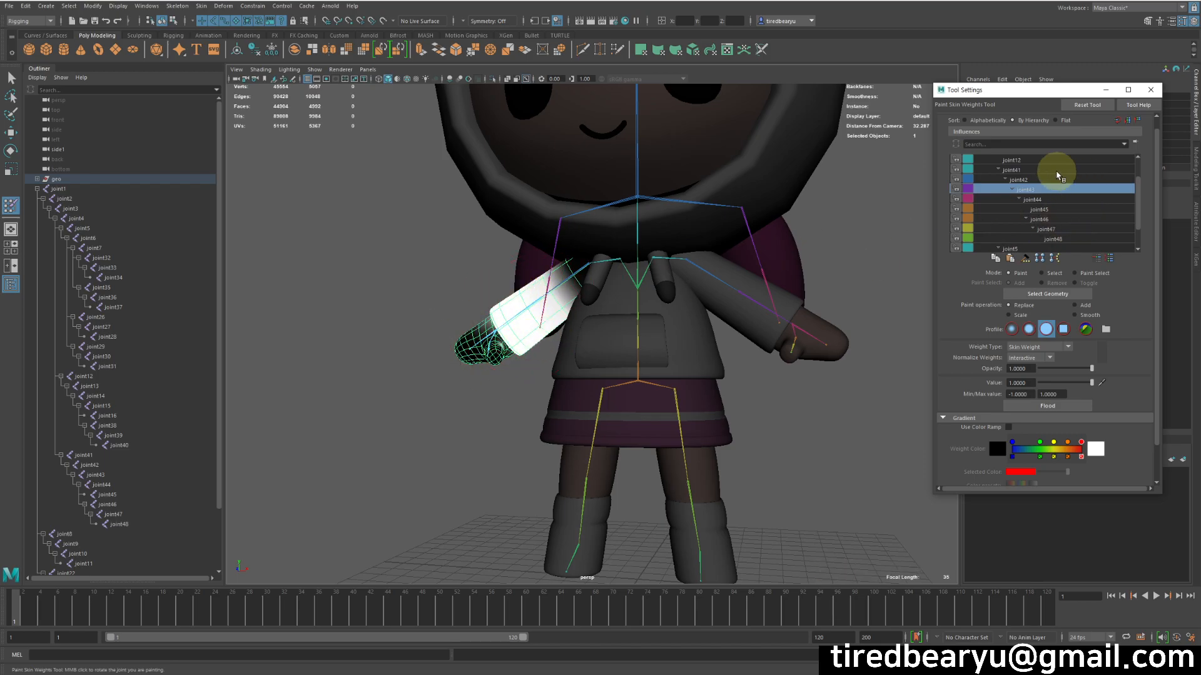
{"action": "mouse_move", "coordinate": [617, 319]}
{"action": "left_mouse_down", "text": "alt"}
{"action": "mouse_move", "coordinate": [646, 340]}
{"action": "mouse_move", "coordinate": [593, 313]}
{"action": "mouse_move", "coordinate": [703, 327]}
{"action": "left_mouse_up", "text": "alt"}
{"action": "scroll", "coordinate": [680, 398], "scroll_direction": "down", "scroll_amount": 1}
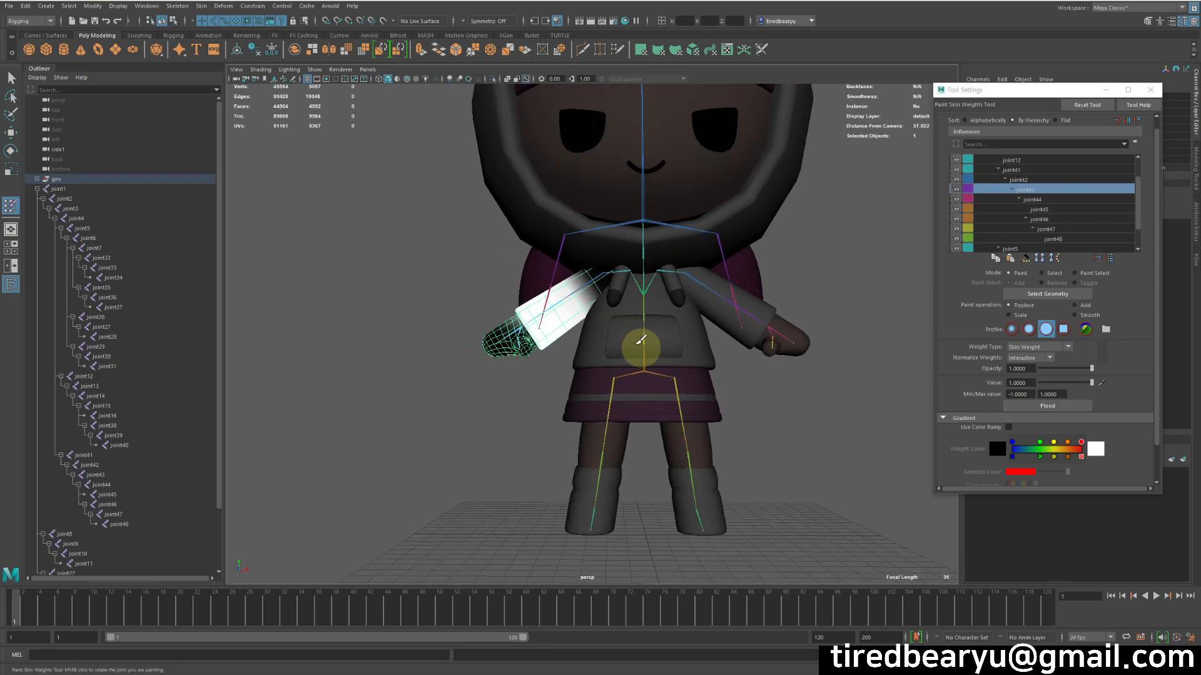
{"action": "key", "text": "w"}
{"action": "right_click_drag", "start_coordinate": [806, 323], "coordinate": [643, 308], "text": "alt"}
{"action": "key", "text": "q"}
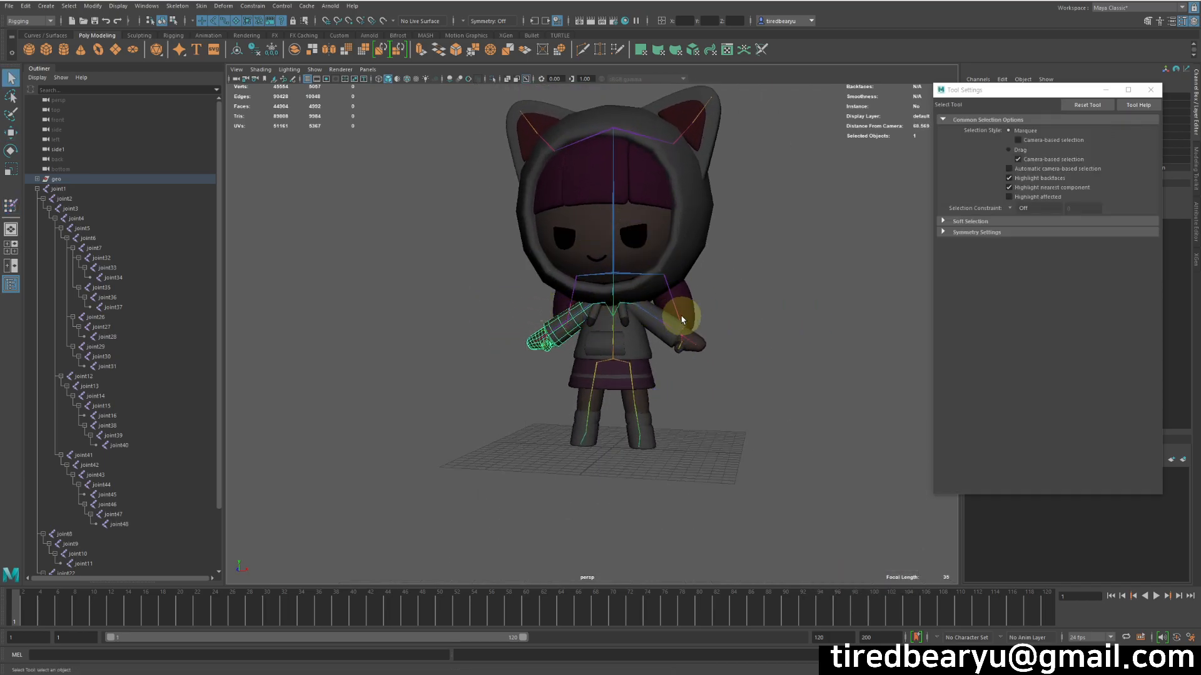